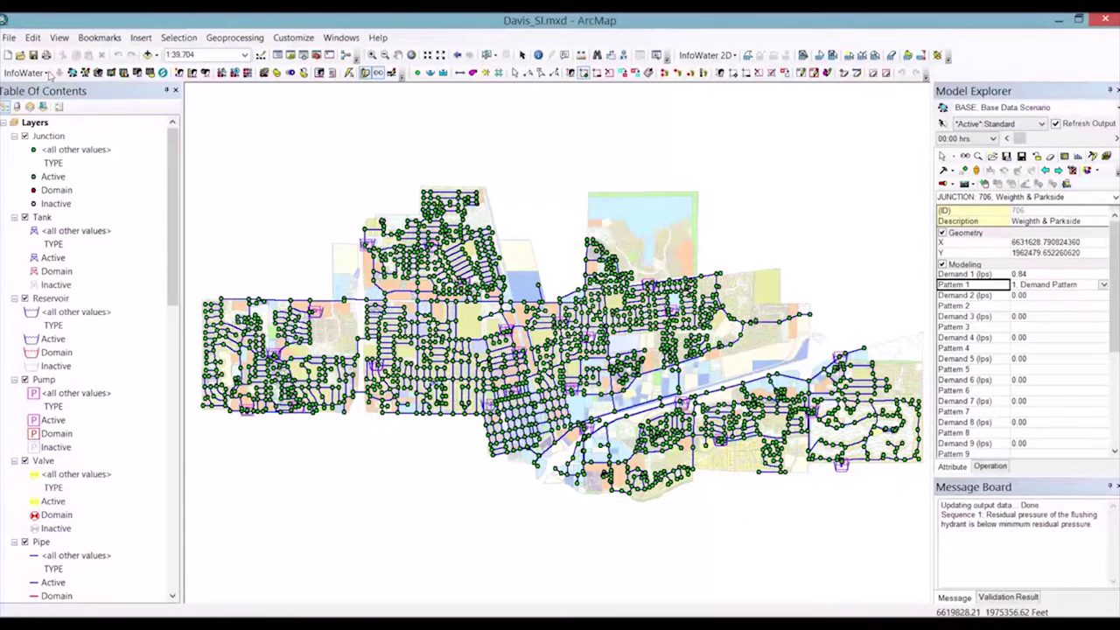
- Check the project's element totals in the About InfoWater information and close it
click(24, 71)
mouse_move(56, 212)
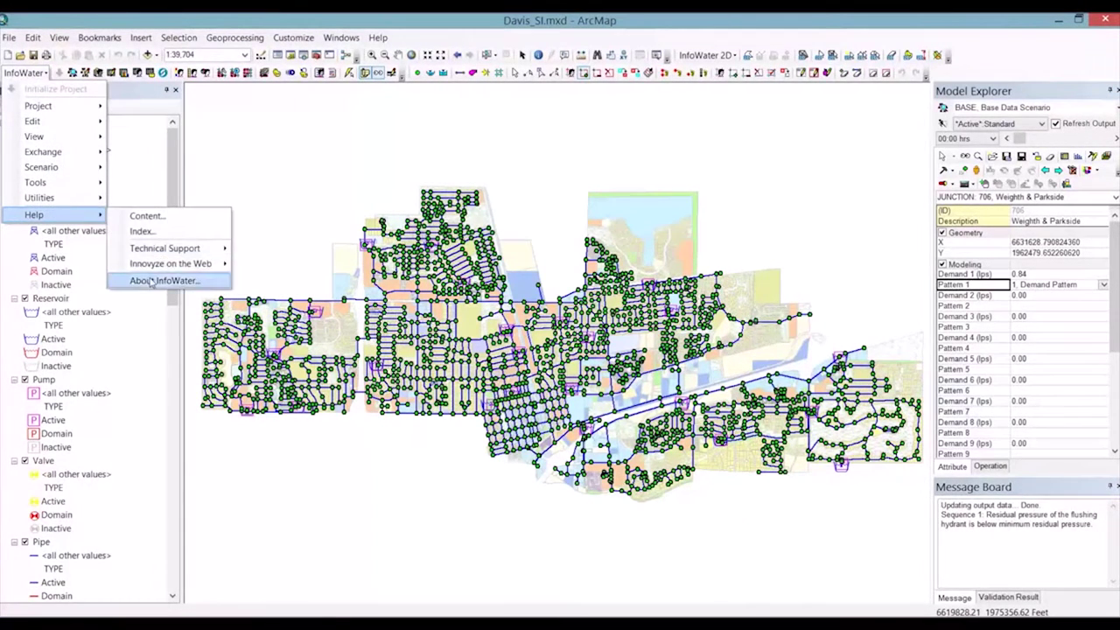
click(150, 278)
click(542, 211)
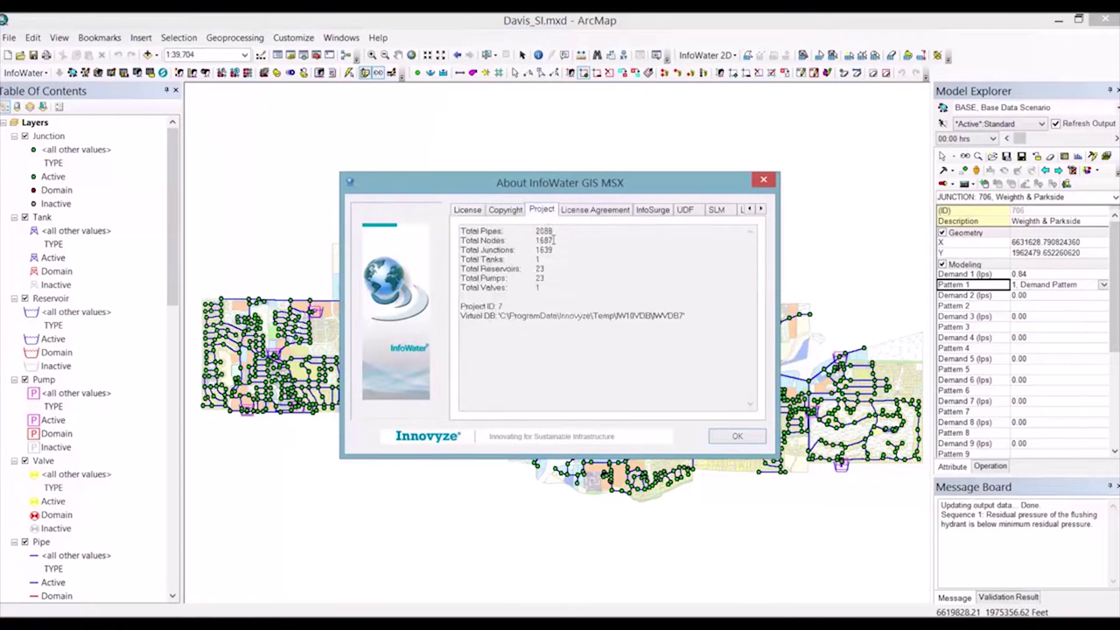
click(730, 439)
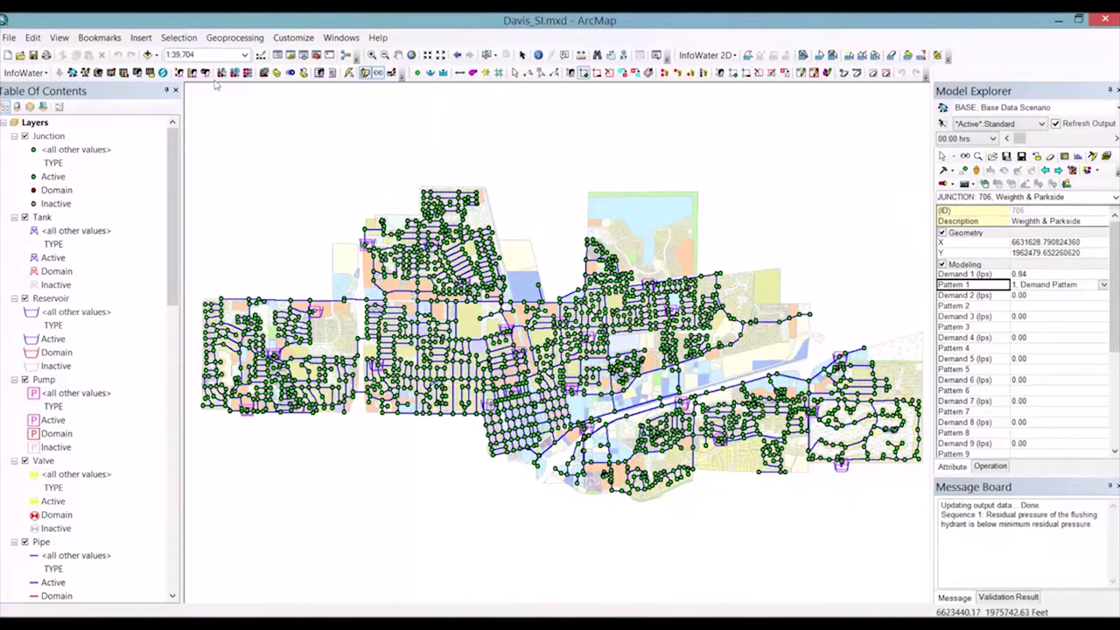
- Go to the Google_Earth bookmark and inspect the attributes of pipe 896 on W Eighth
click(99, 38)
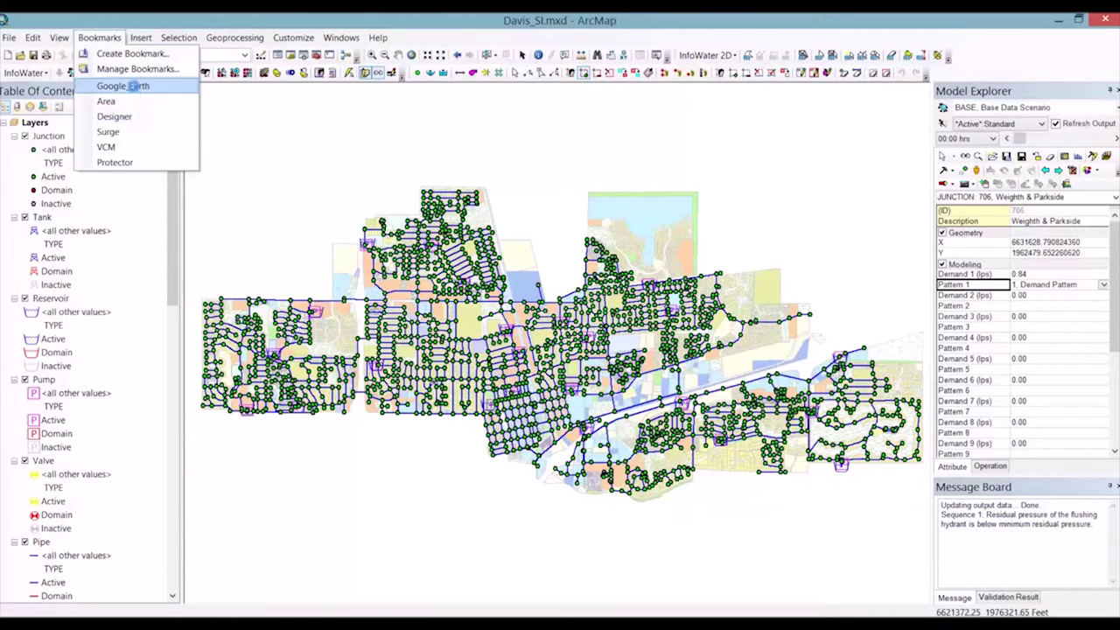
click(131, 86)
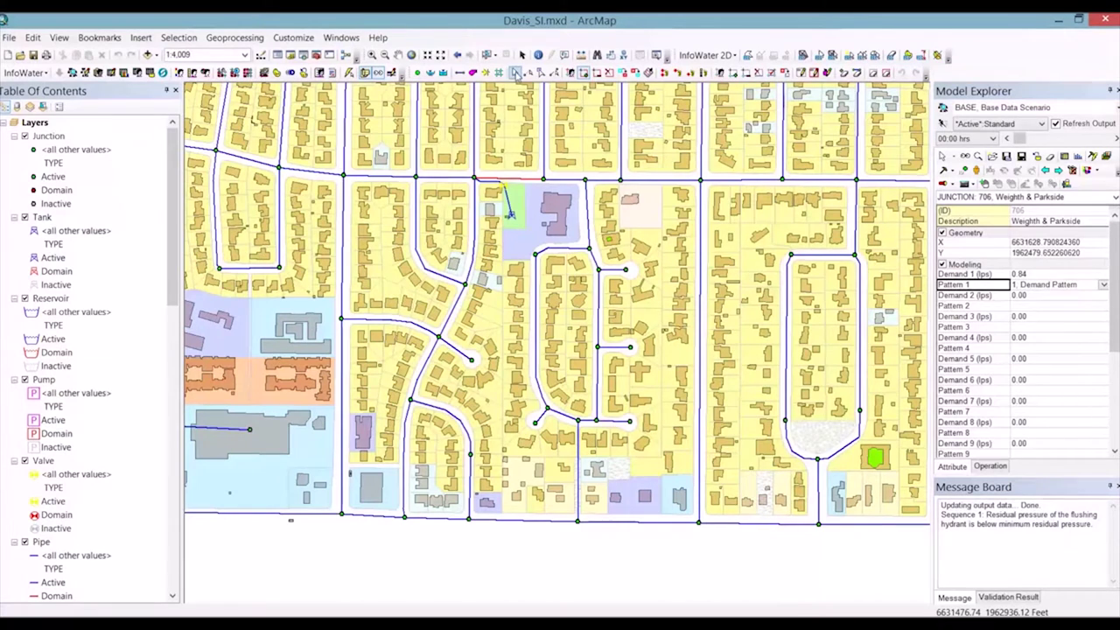
click(520, 178)
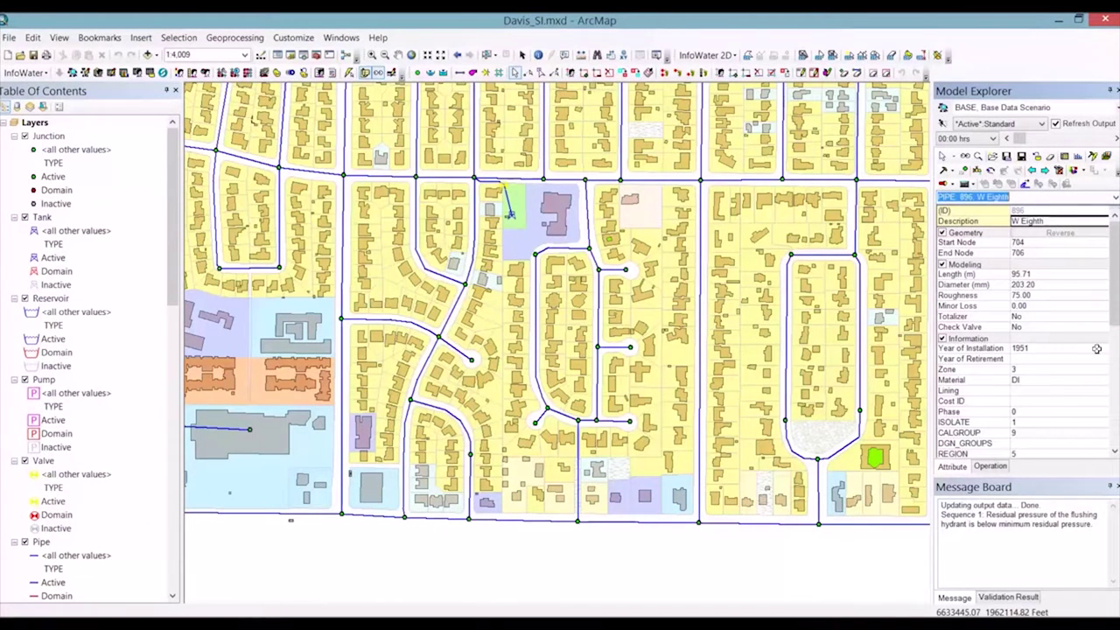
- Inspect junction 706 and view the demand pattern assigned as its Pattern 1
click(561, 194)
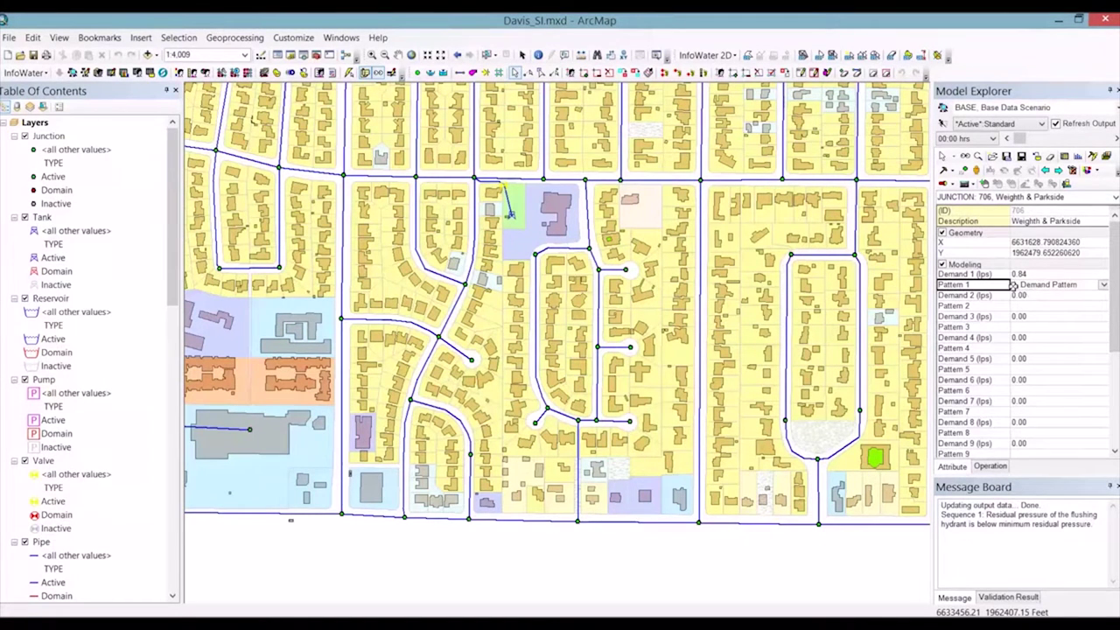
double_click(982, 285)
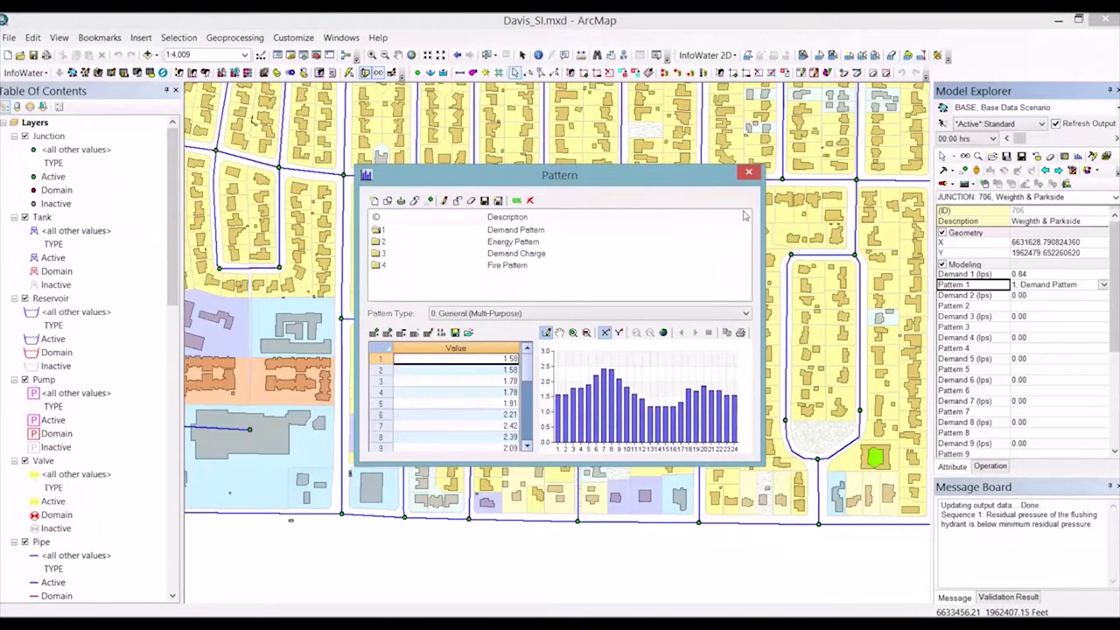
click(748, 174)
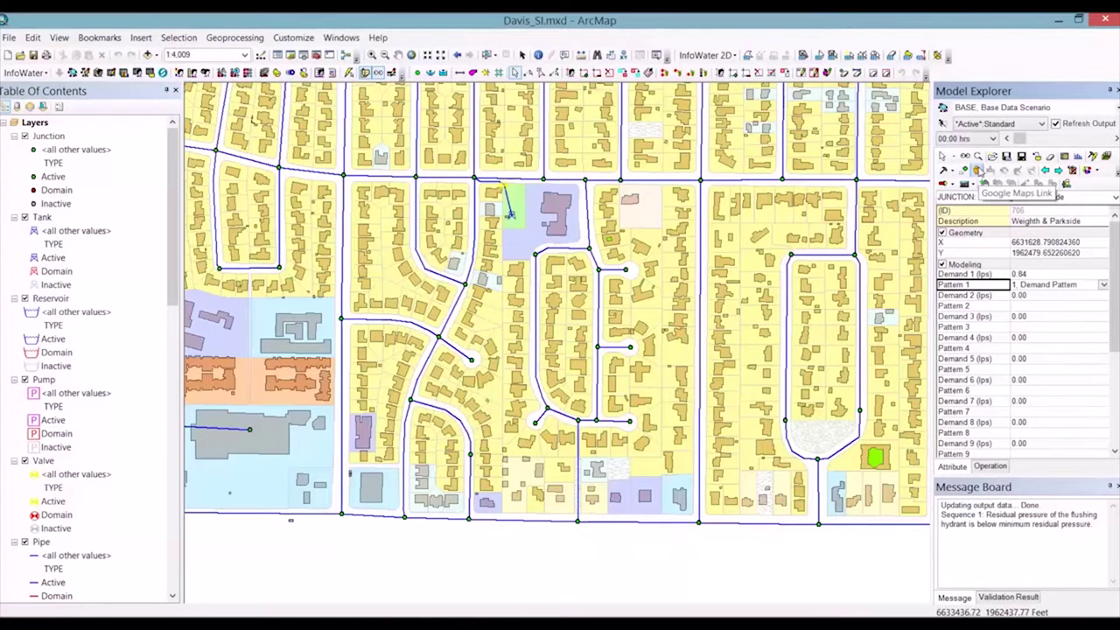
- View junction 706's location in Google Maps Street View and return to the model
click(979, 170)
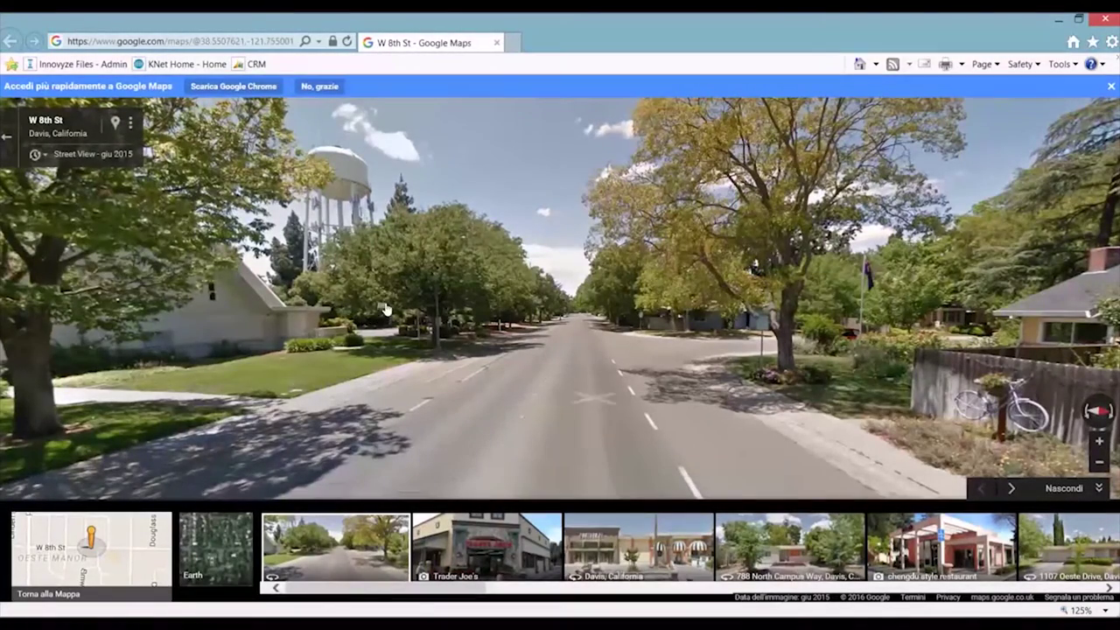
click(1057, 20)
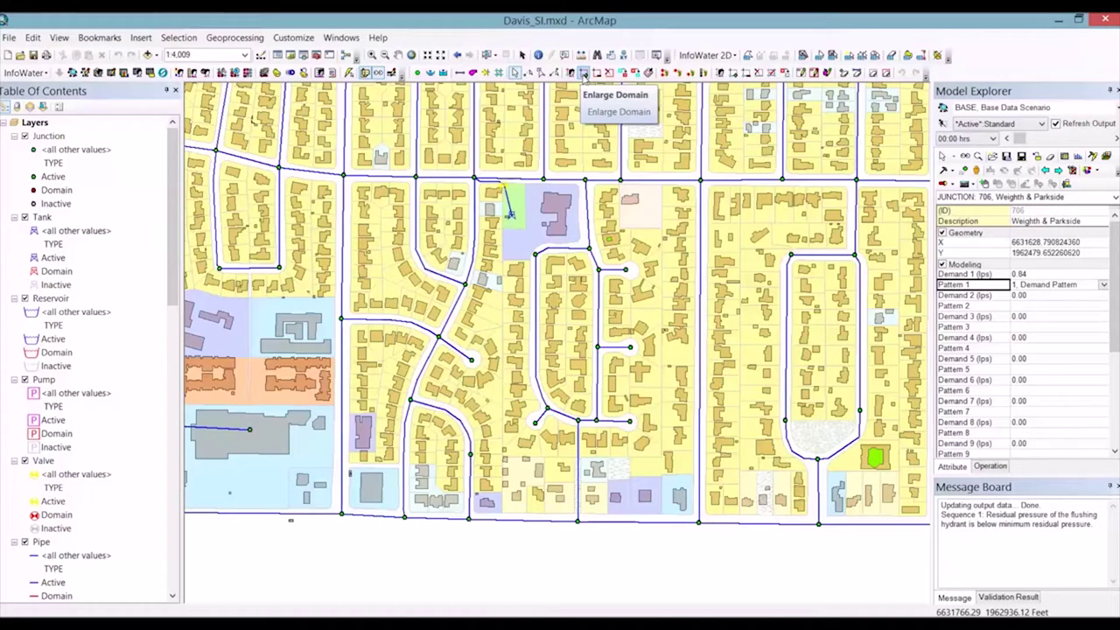
- Enlarge the domain around the elevated tank and export only that domain to Network1.kml with NetVIEW, with Color Domain off
click(584, 74)
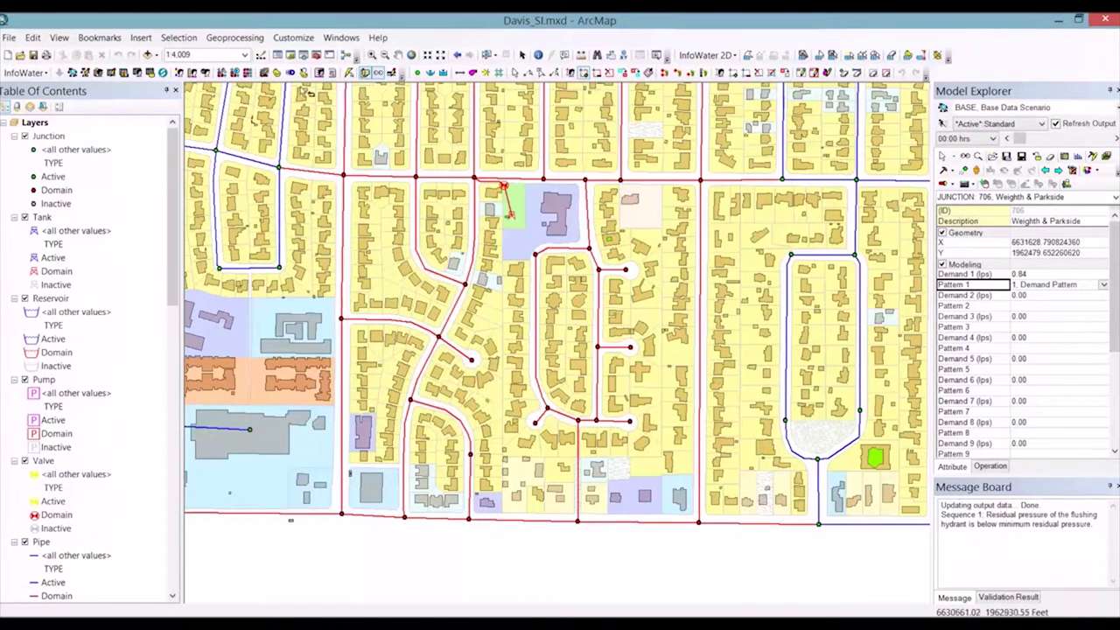
click(31, 73)
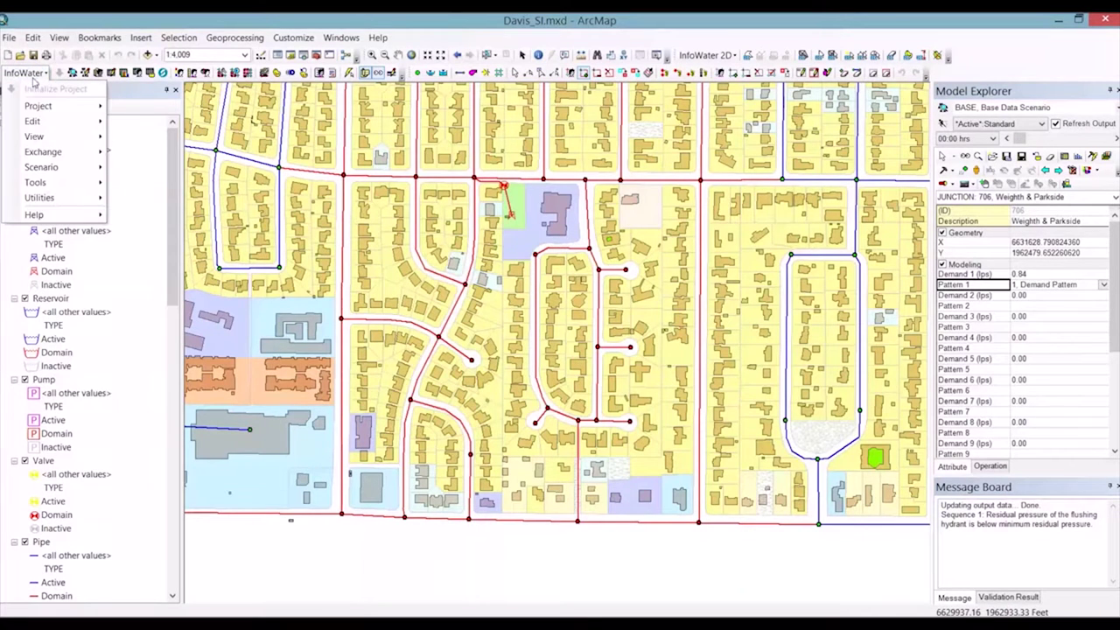
mouse_move(44, 106)
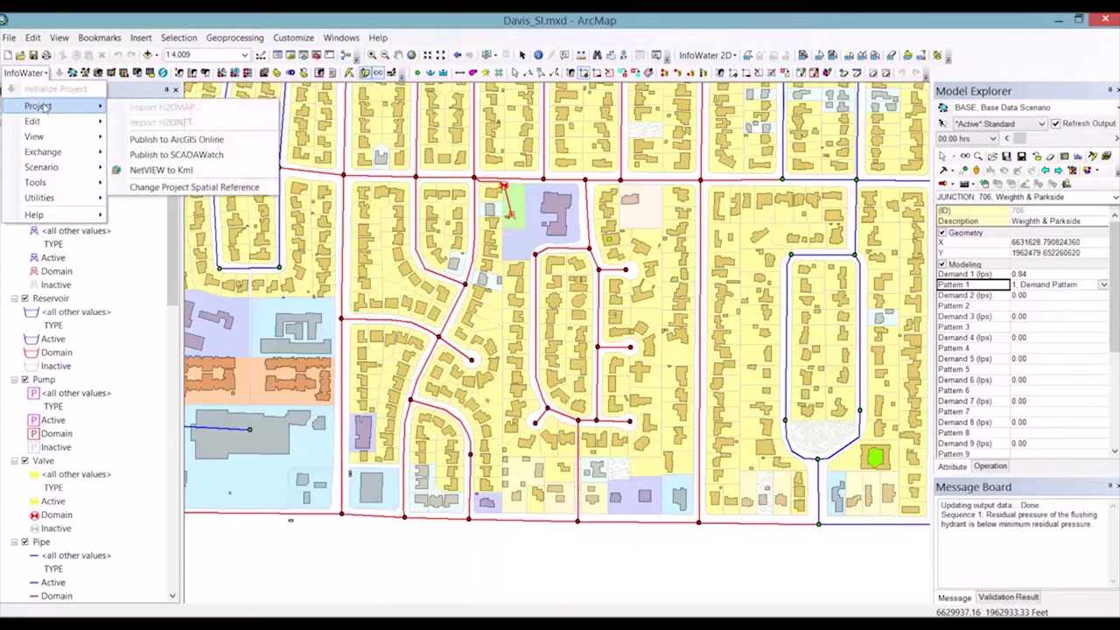
click(186, 172)
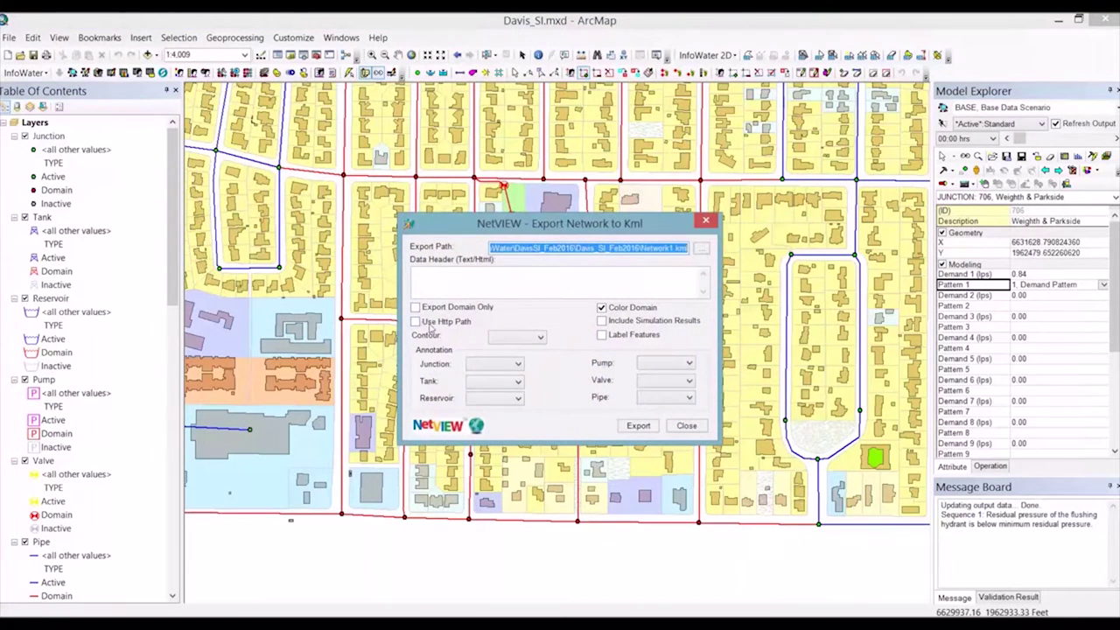
click(429, 310)
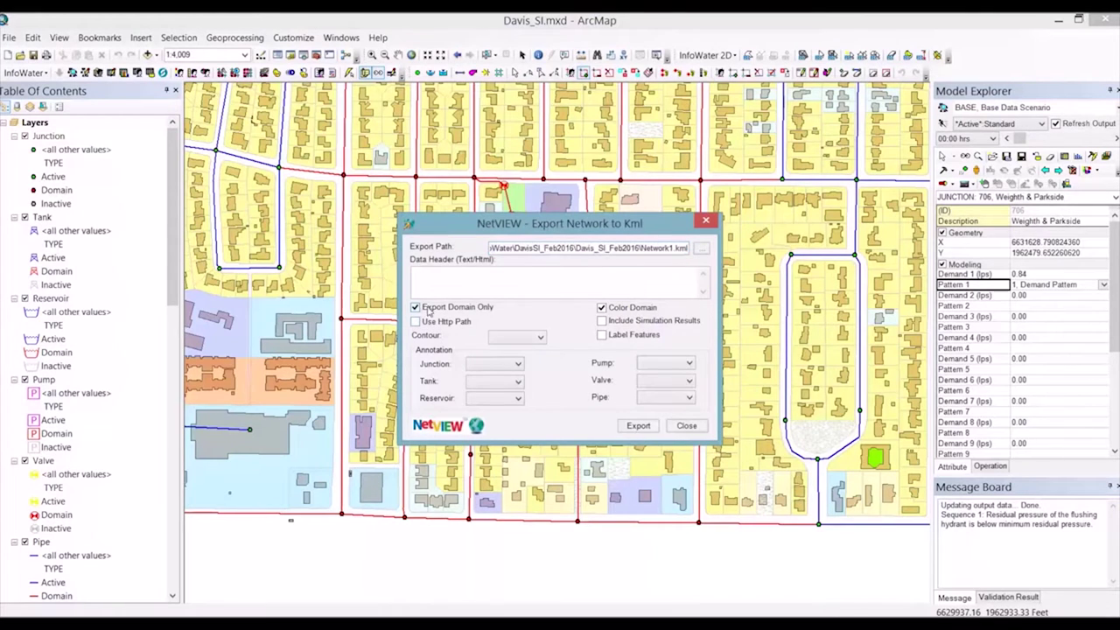
click(617, 312)
click(639, 426)
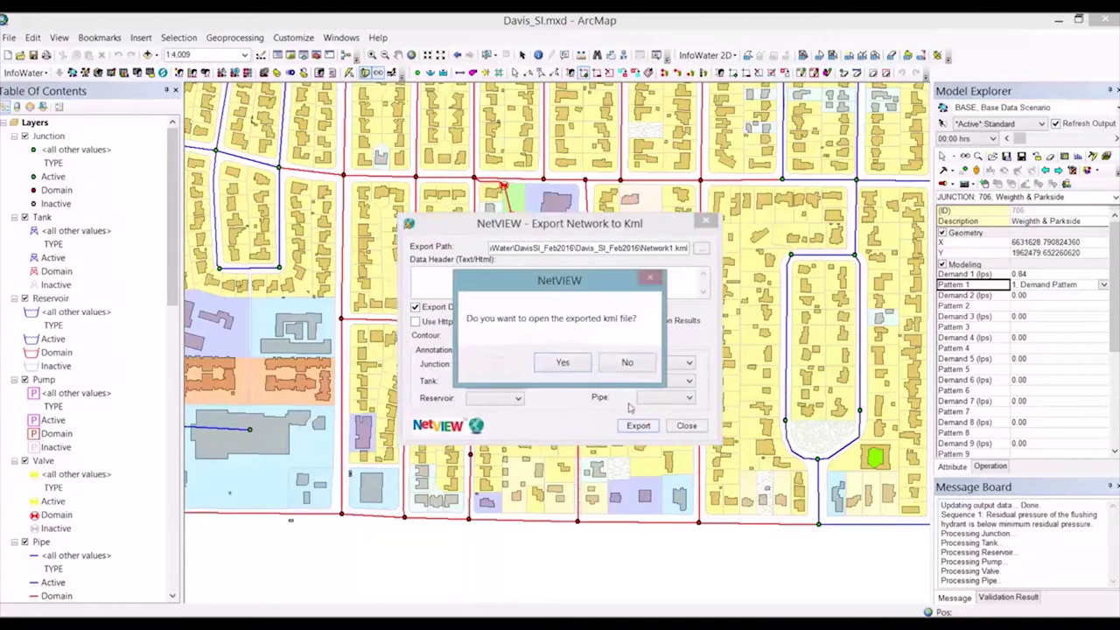
- Open the exported KML in Google Earth, inspect the elevated tank, junction 706 and pipe 896, and return to ArcMap
click(573, 369)
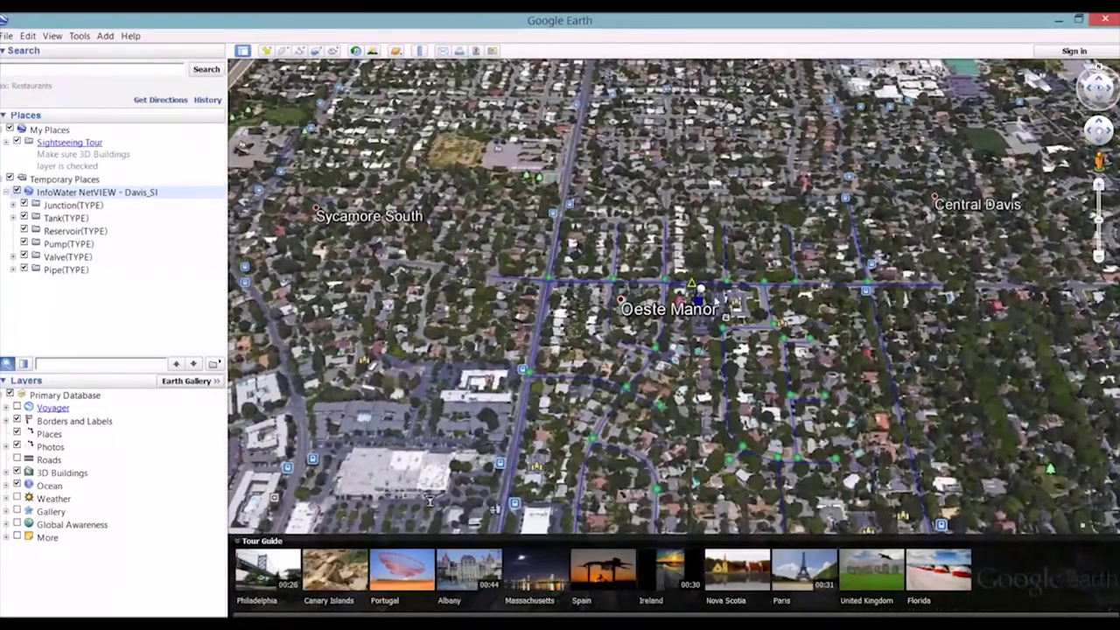
scroll(713, 298, up, 5)
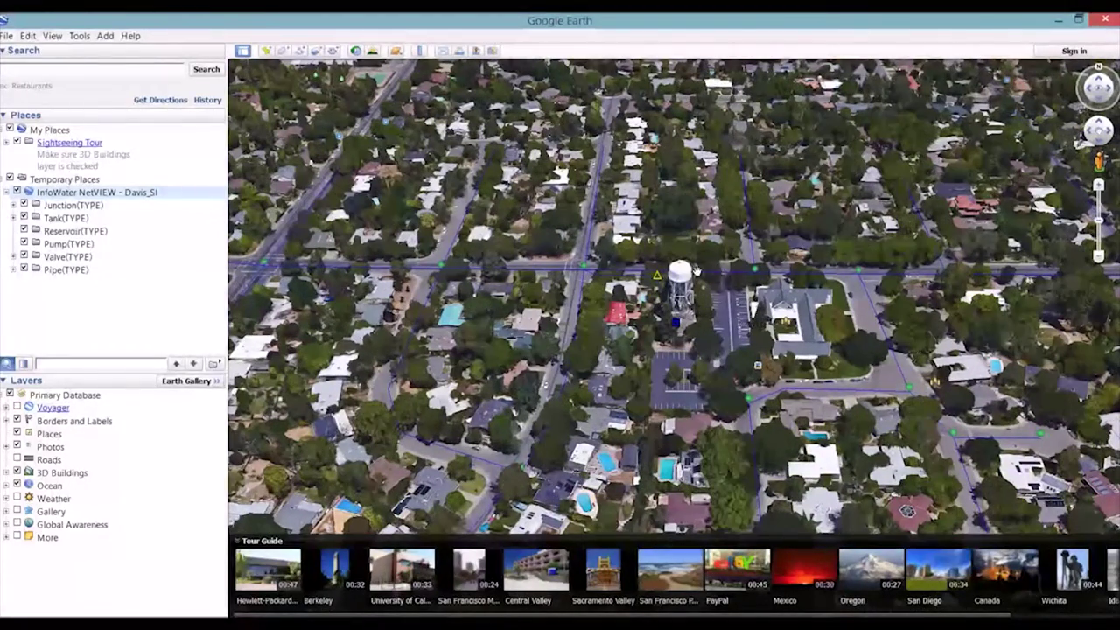
click(675, 322)
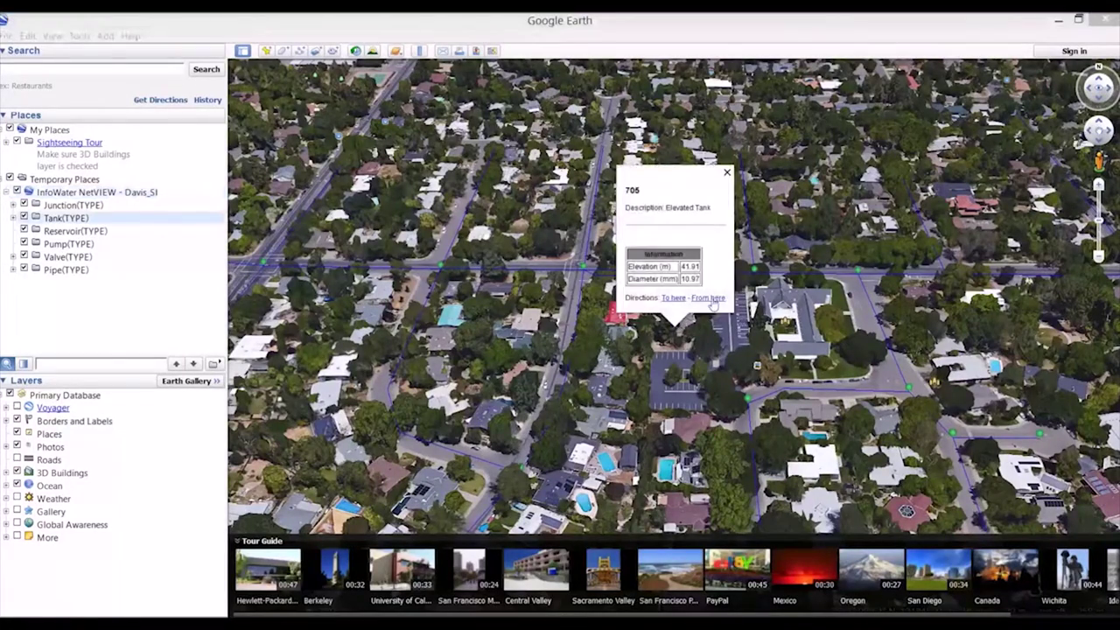
click(754, 271)
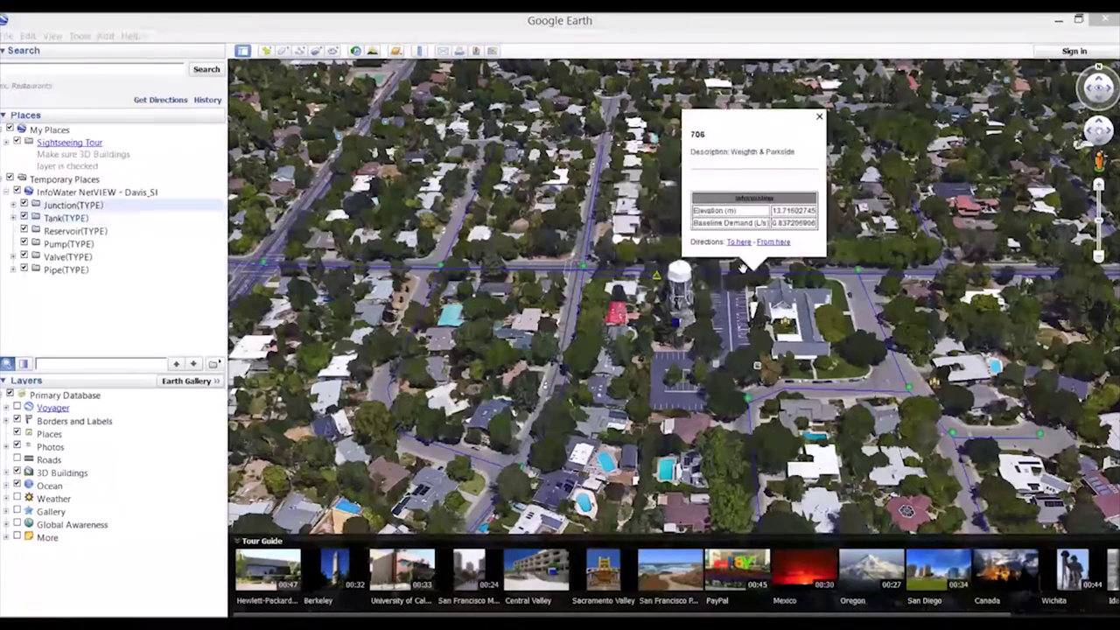
click(729, 271)
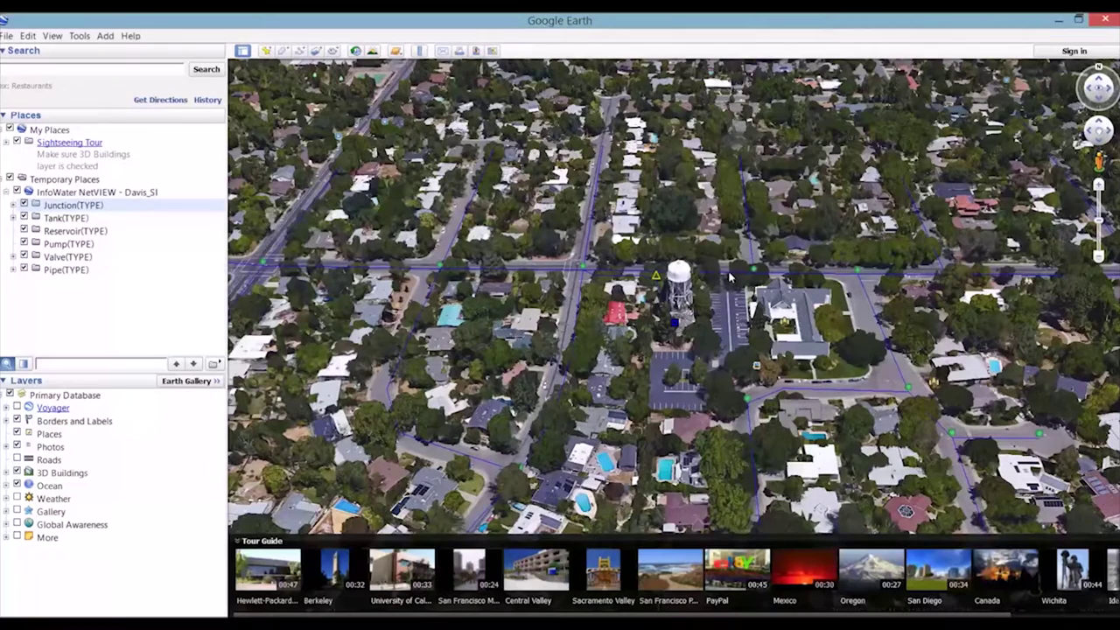
click(729, 275)
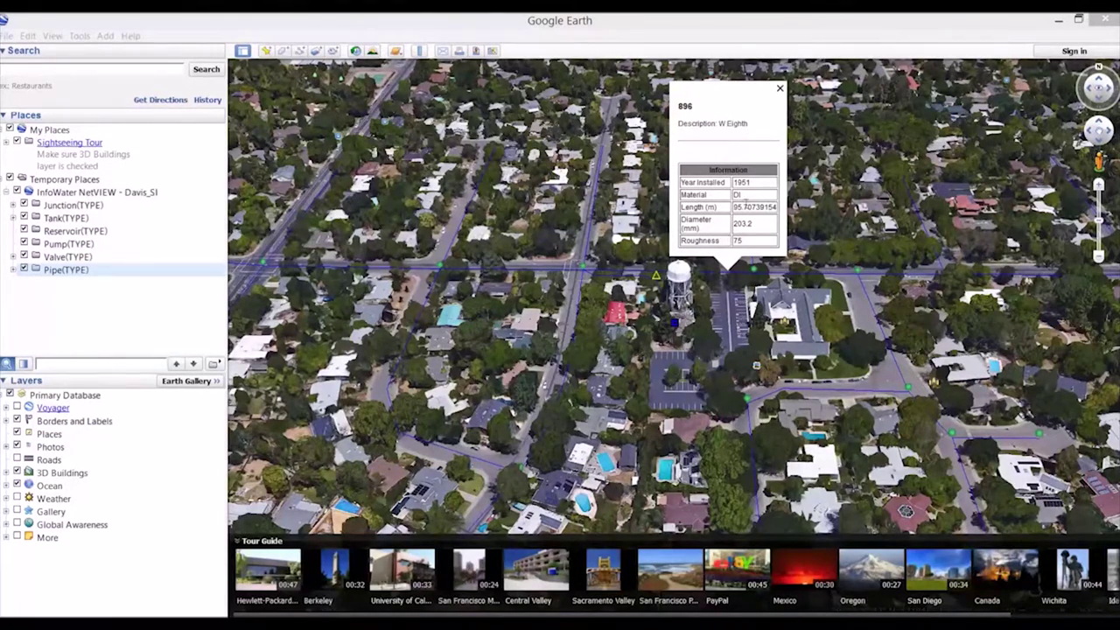
click(779, 91)
click(1108, 19)
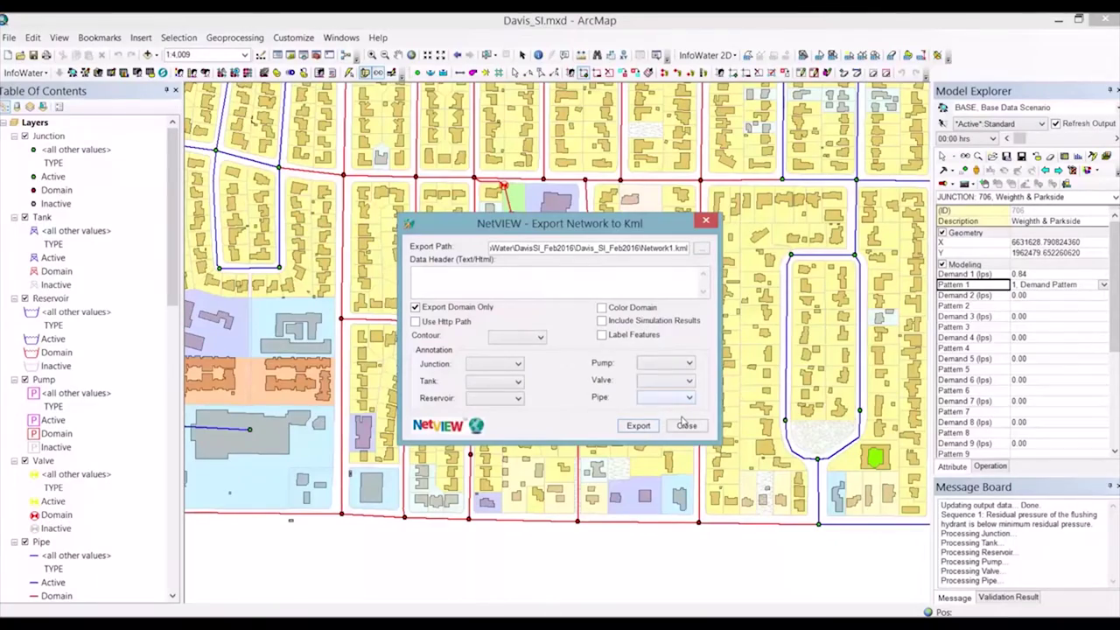
click(686, 426)
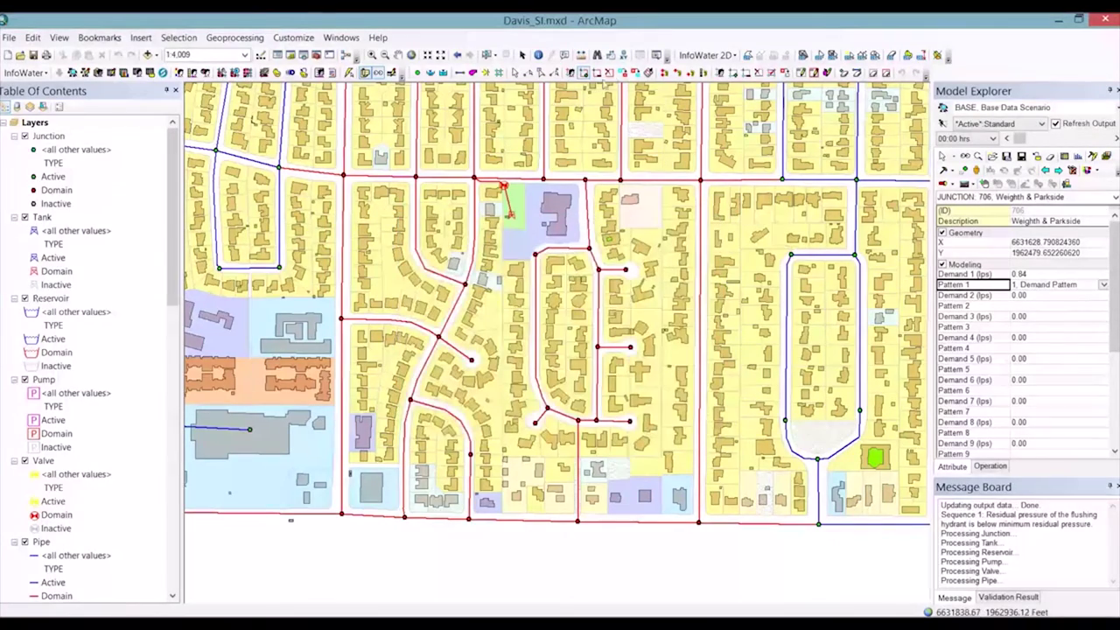
- Show the full network extent and run the BASE standard hydraulic simulation with the base report, simulation and time options
click(412, 55)
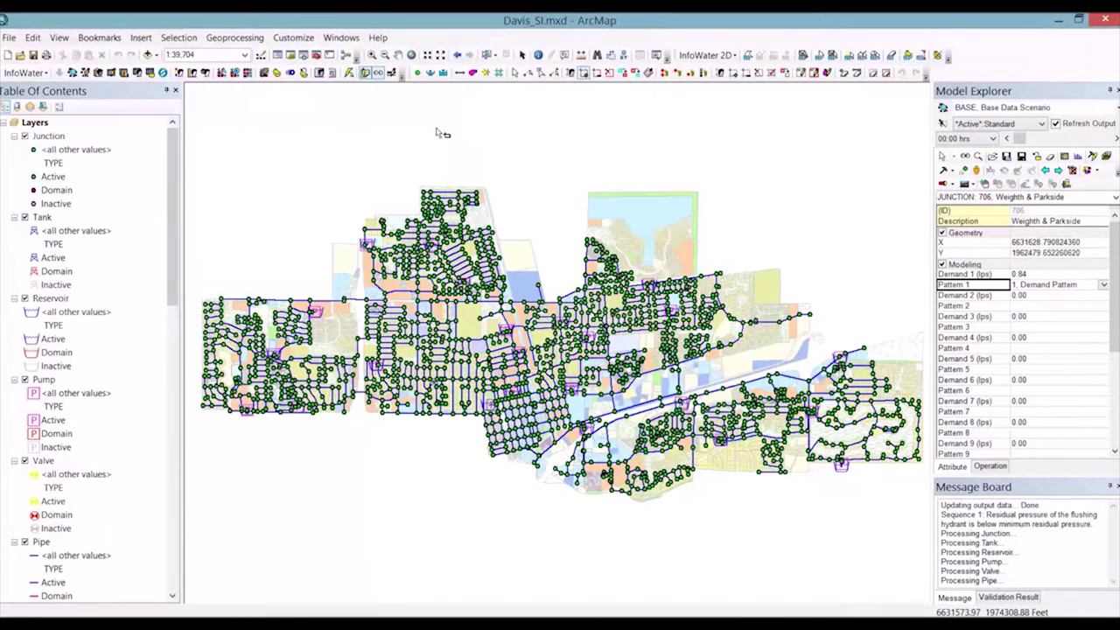
click(930, 149)
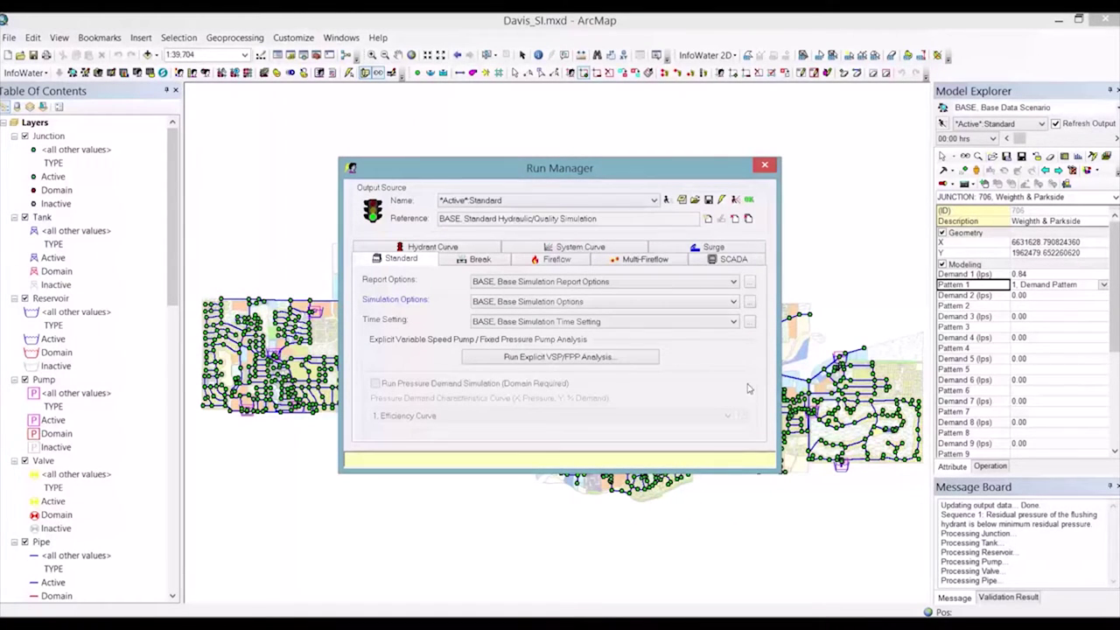
click(749, 202)
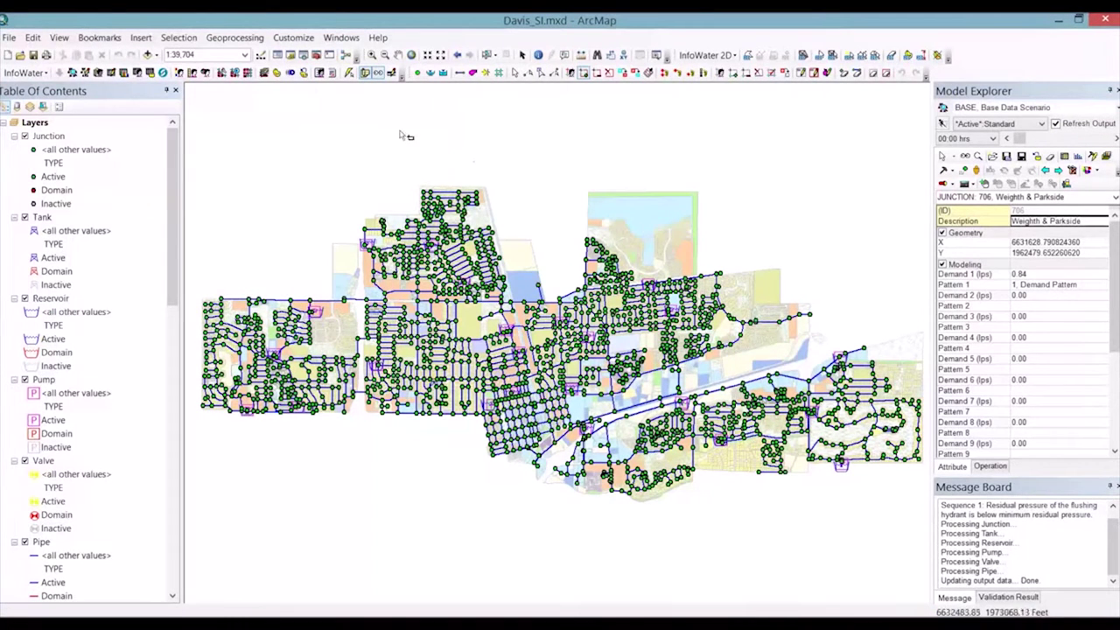
- Go to the Area bookmark and examine the attributes and simulation output of pipe 2116
click(99, 38)
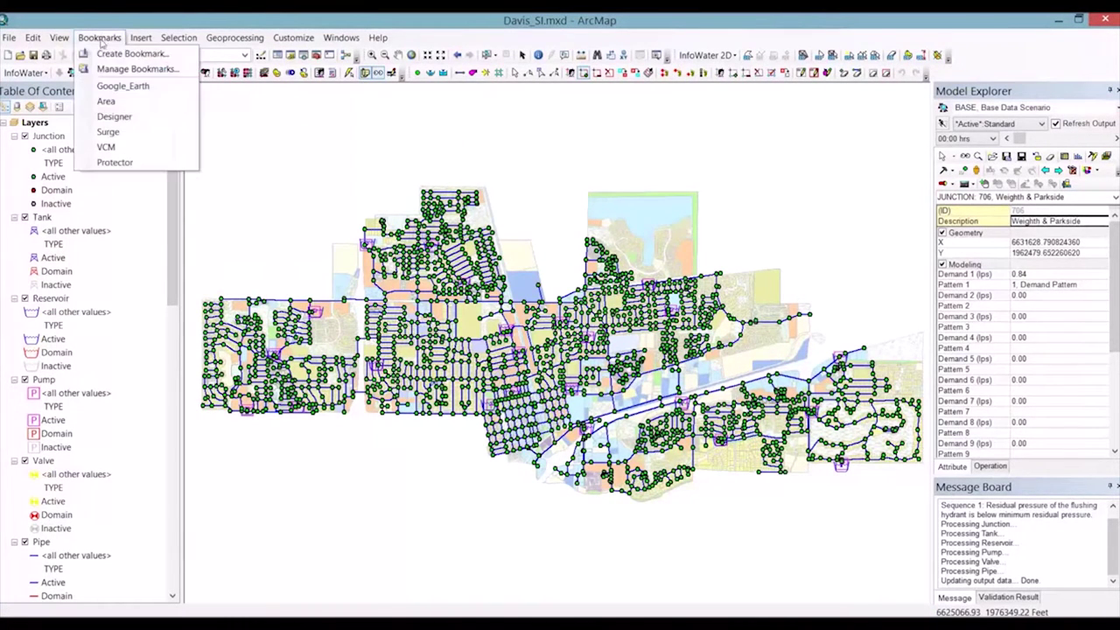
click(106, 100)
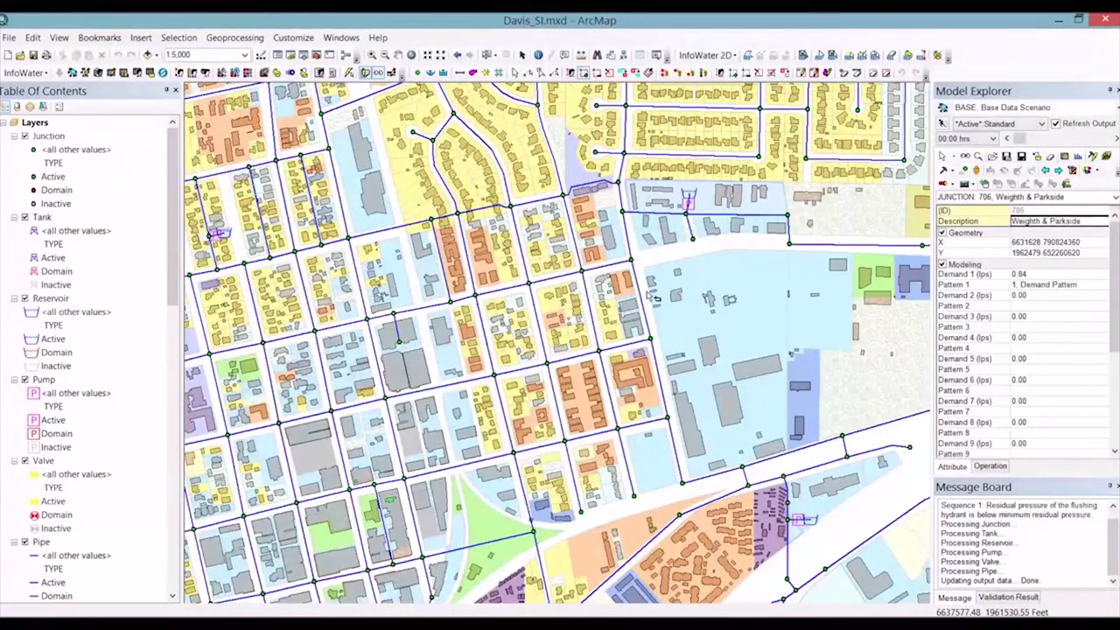
click(517, 73)
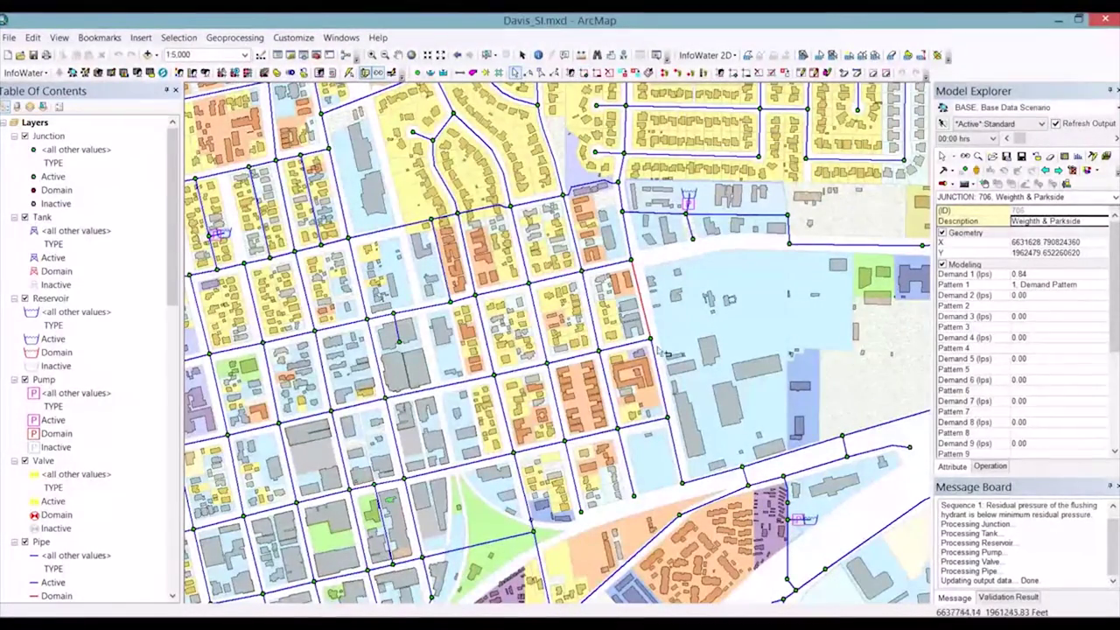
click(649, 311)
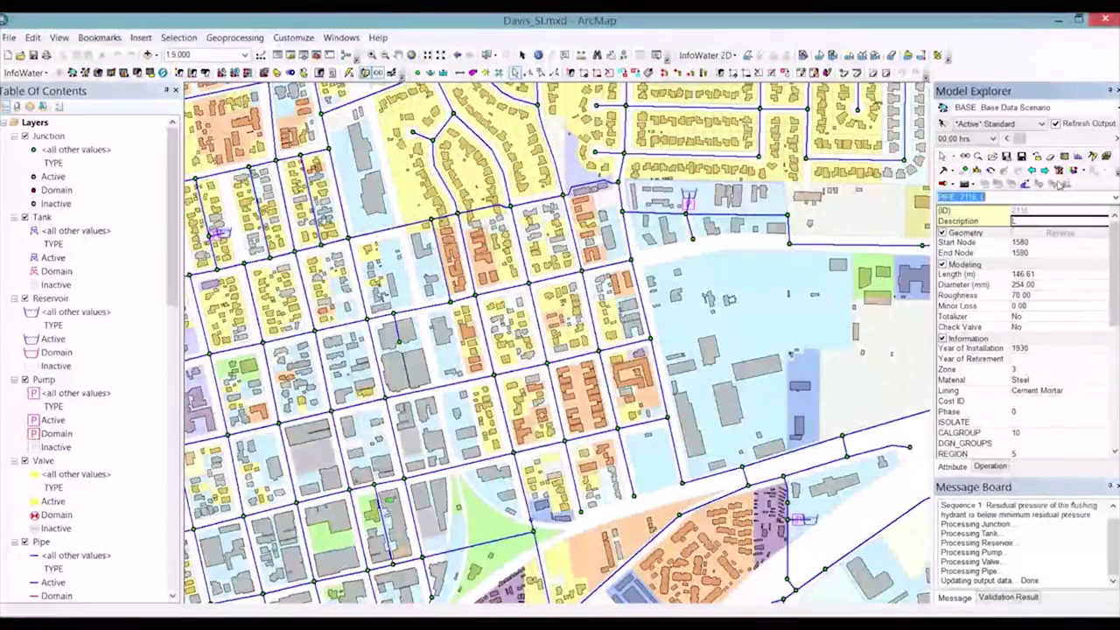
scroll(1062, 400, down, 8)
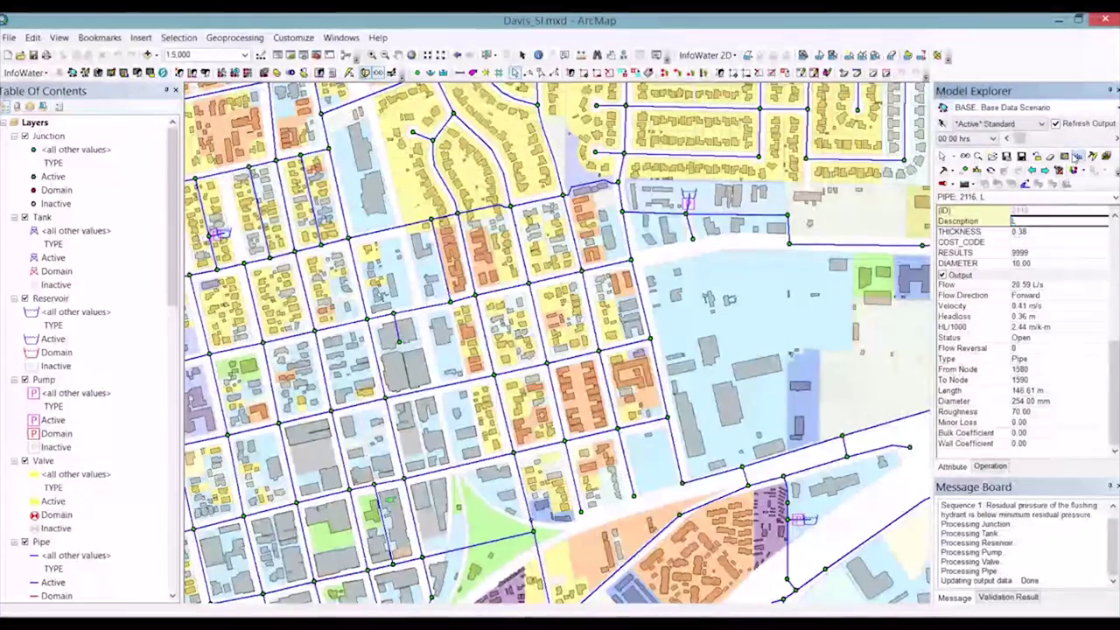
- Open the output graph of pipe 2116, view its Headloss curve, and switch the graph back to Flow
double_click(1029, 286)
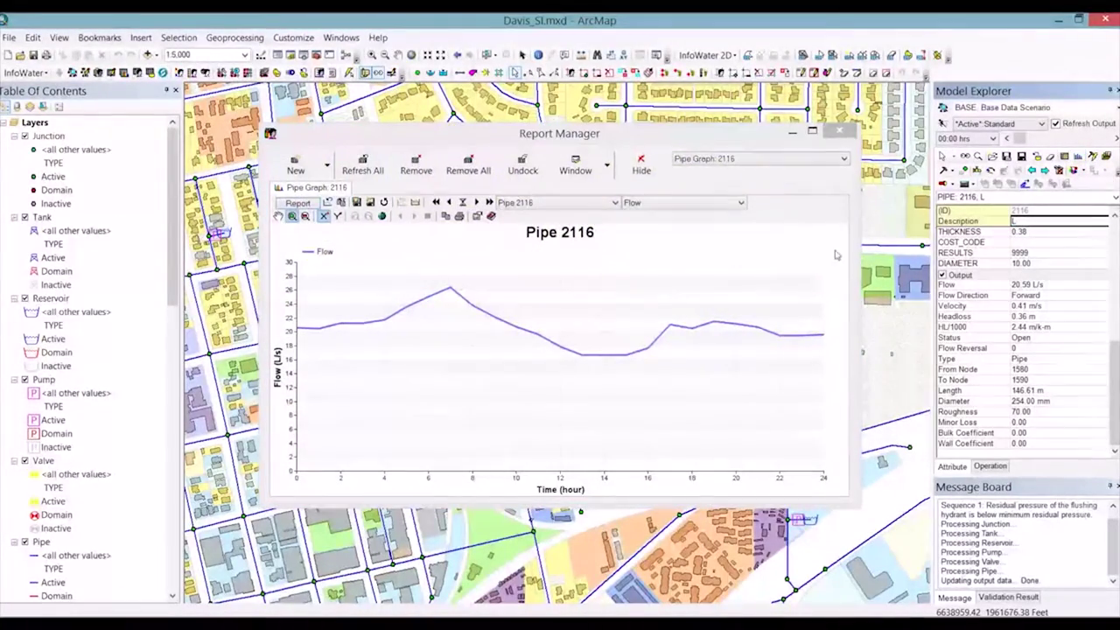
mouse_move(439, 297)
click(722, 209)
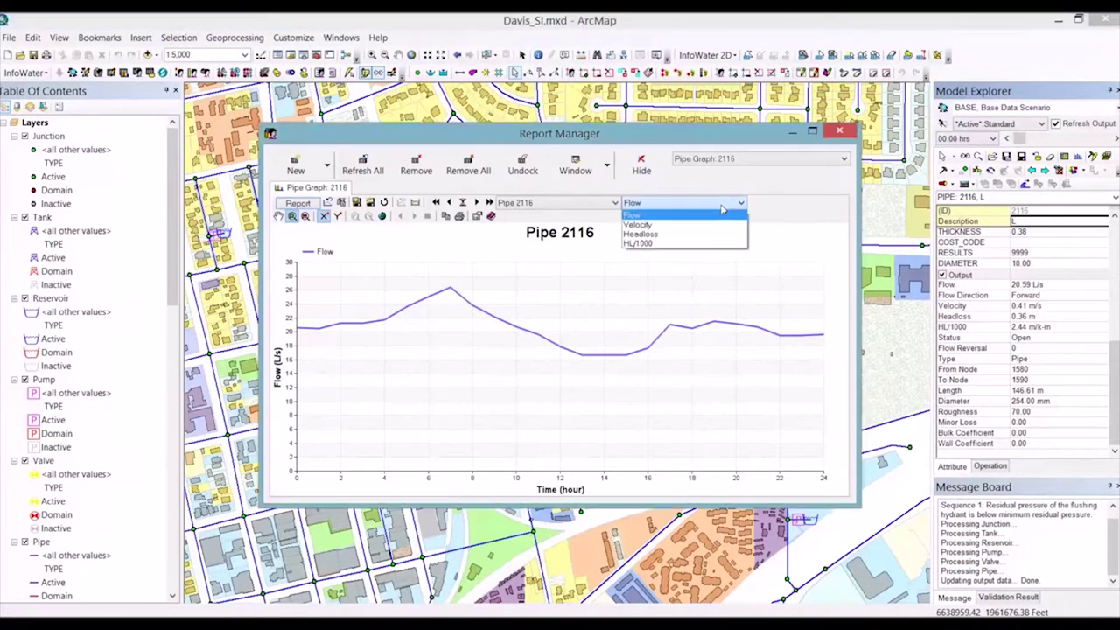
click(669, 237)
click(696, 205)
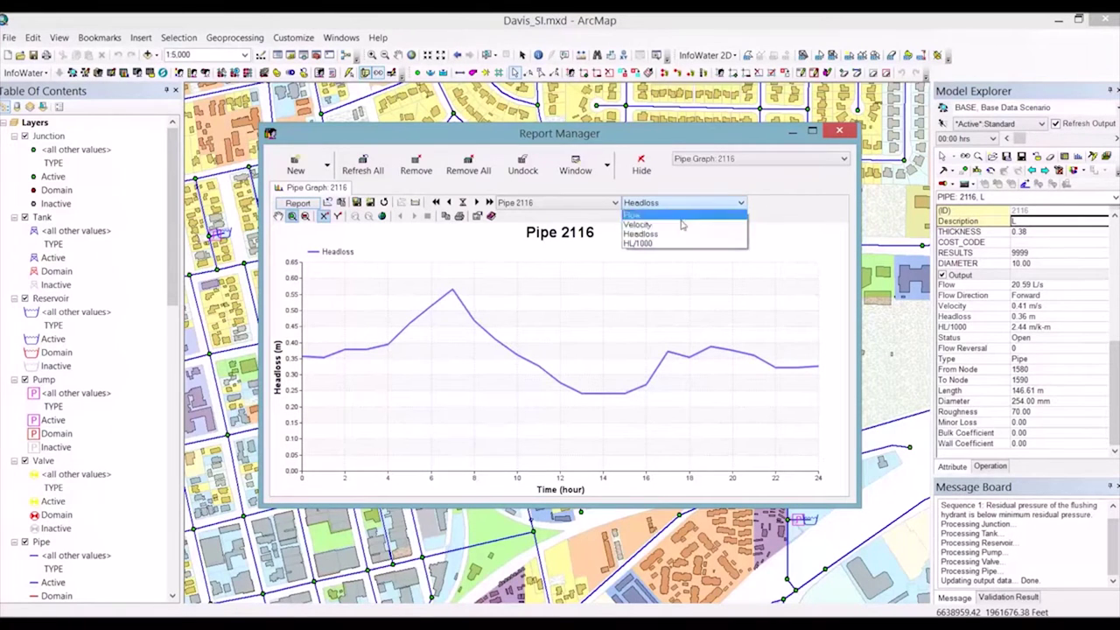
click(674, 215)
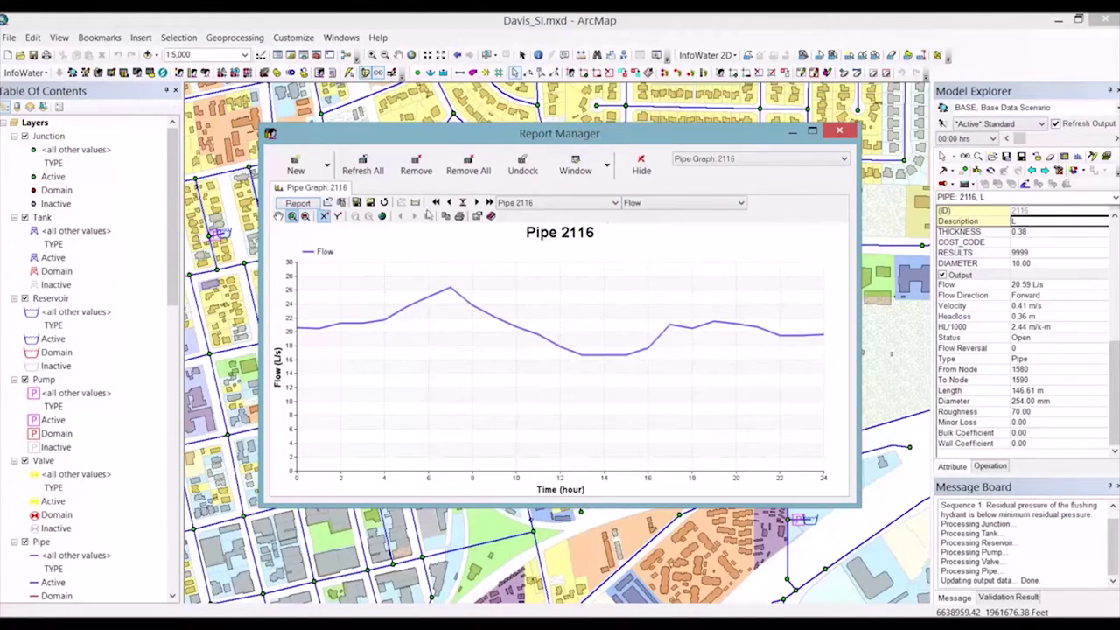
- Add a Quick Mixed Graph reference to the pipe 2116 graph and plot Headloss on the reference axis alongside Flow
click(416, 202)
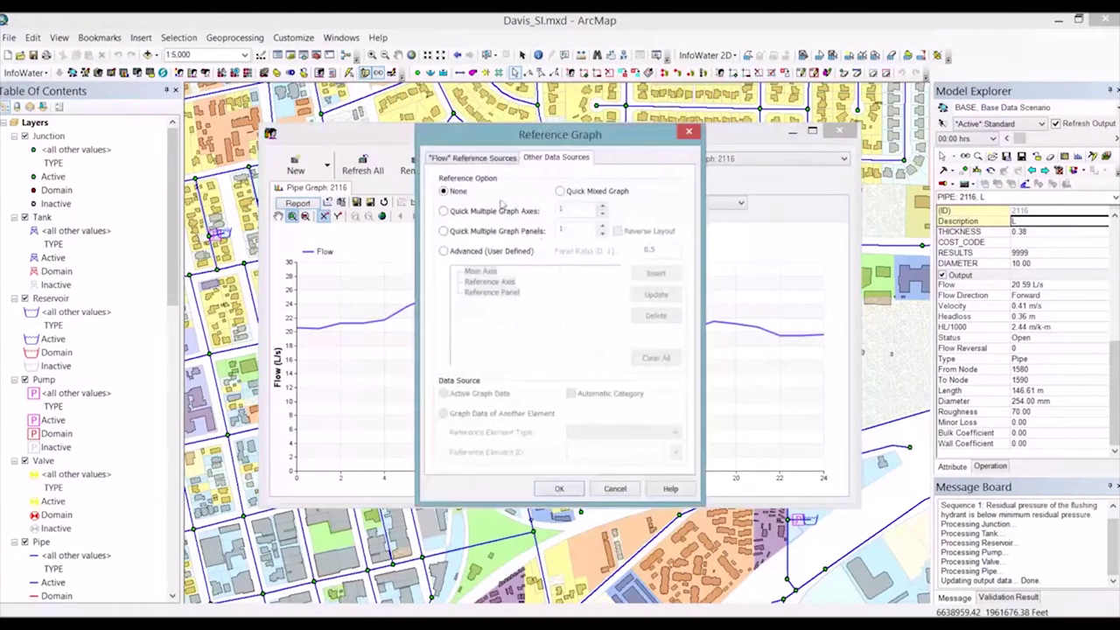
click(560, 192)
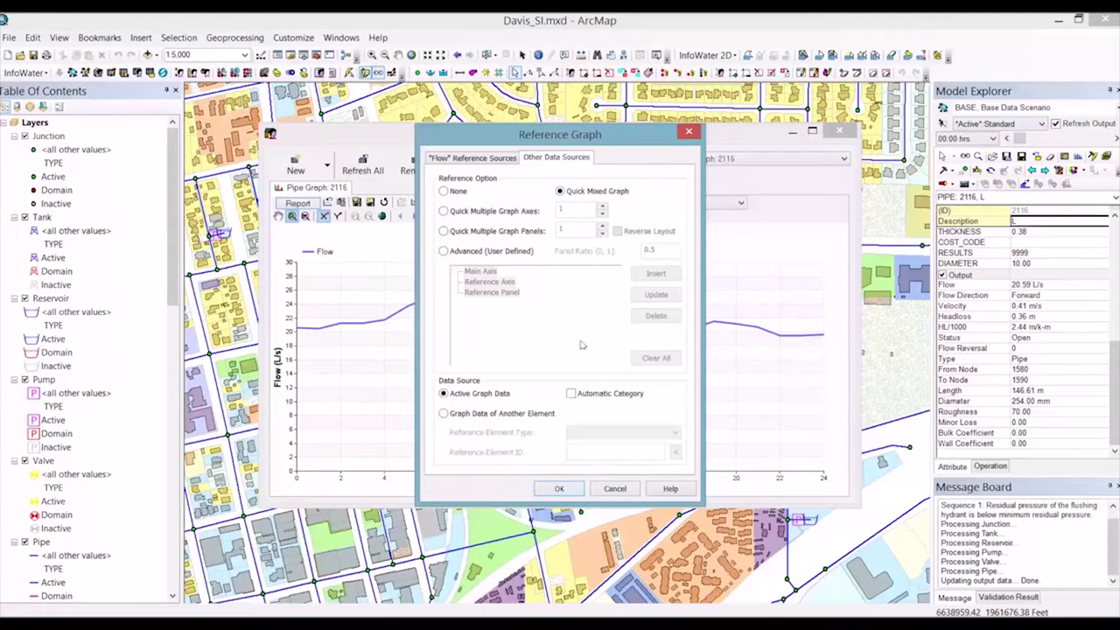
click(561, 489)
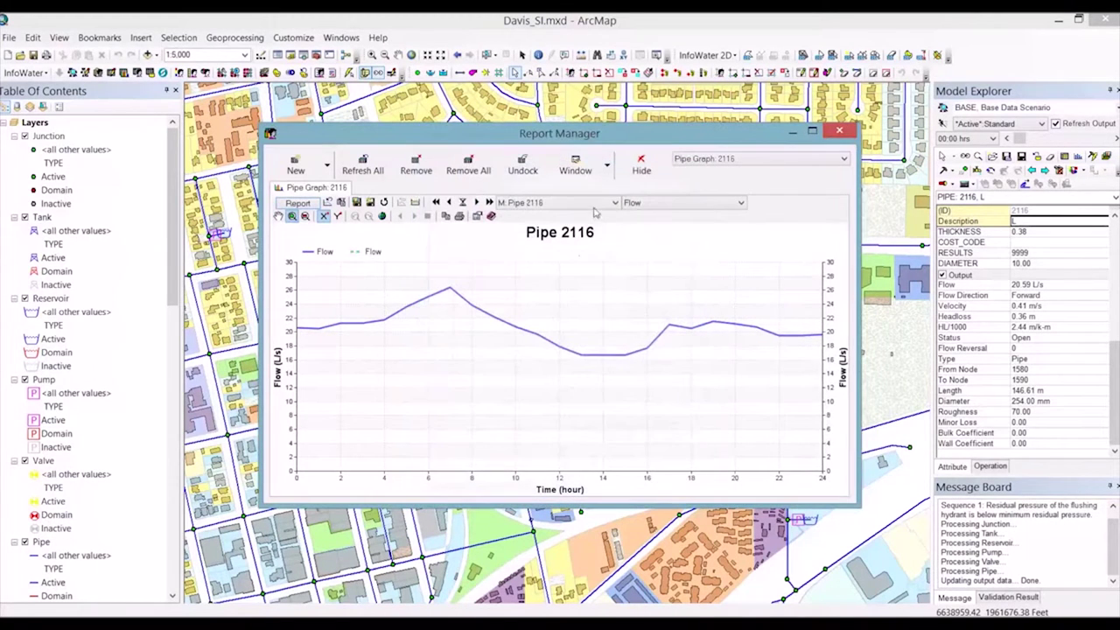
click(577, 226)
click(678, 202)
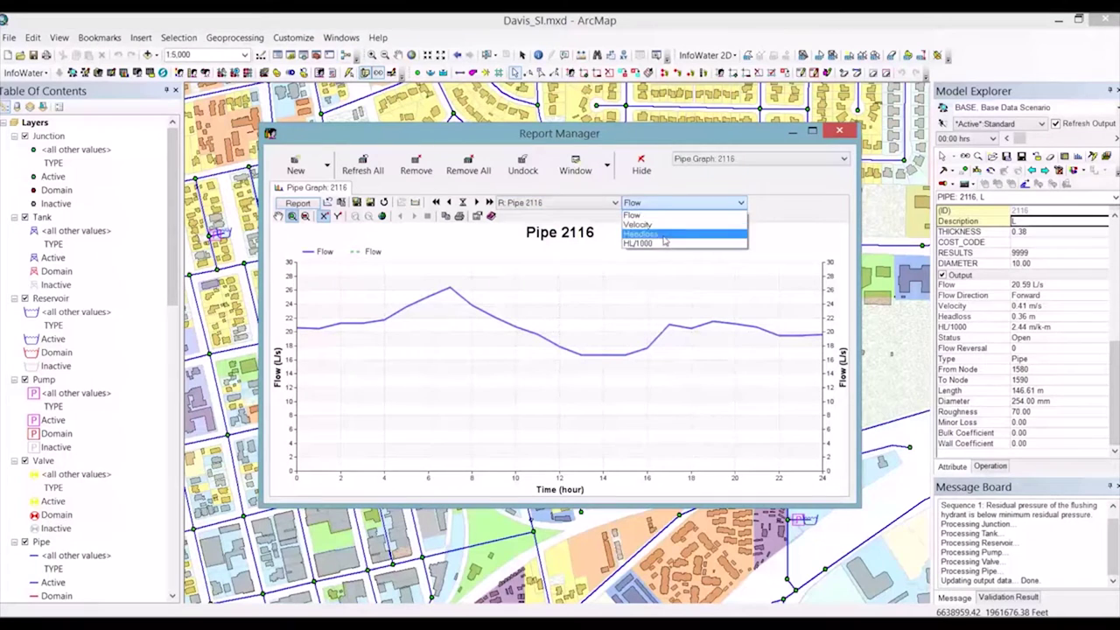
click(664, 238)
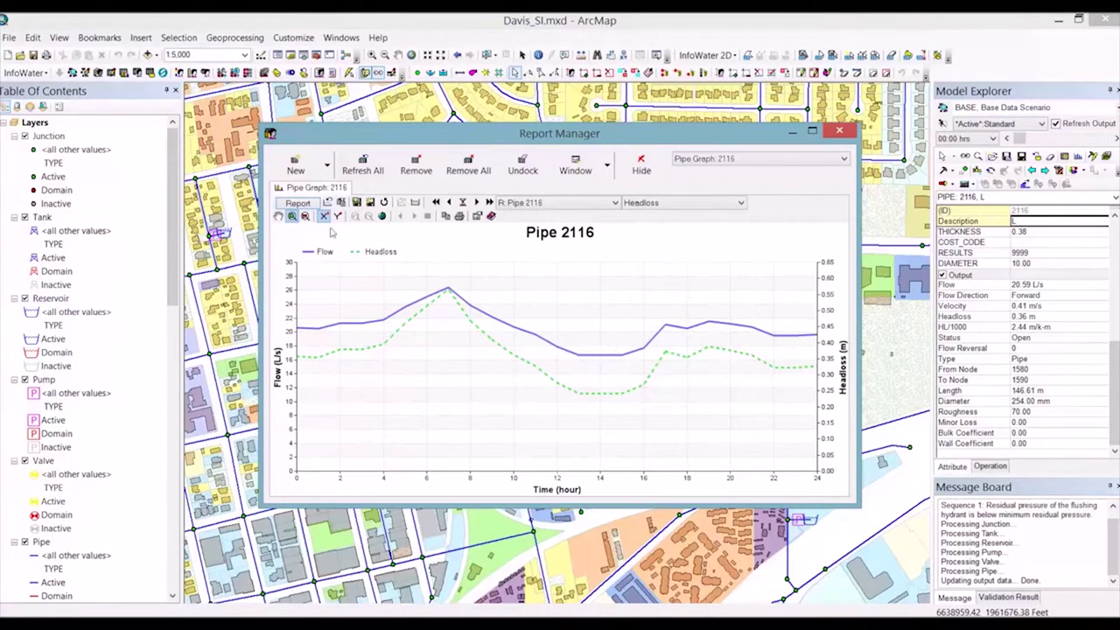
- Create an HGL Profile from the active Standard output along the path from link 2128 to link 2074
click(297, 167)
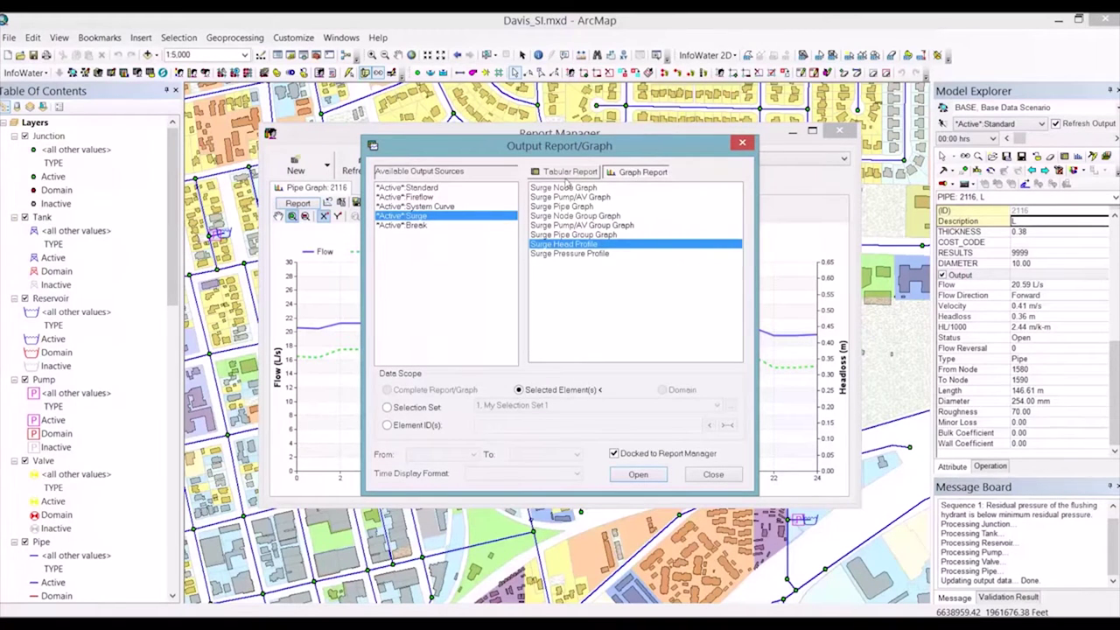
click(427, 188)
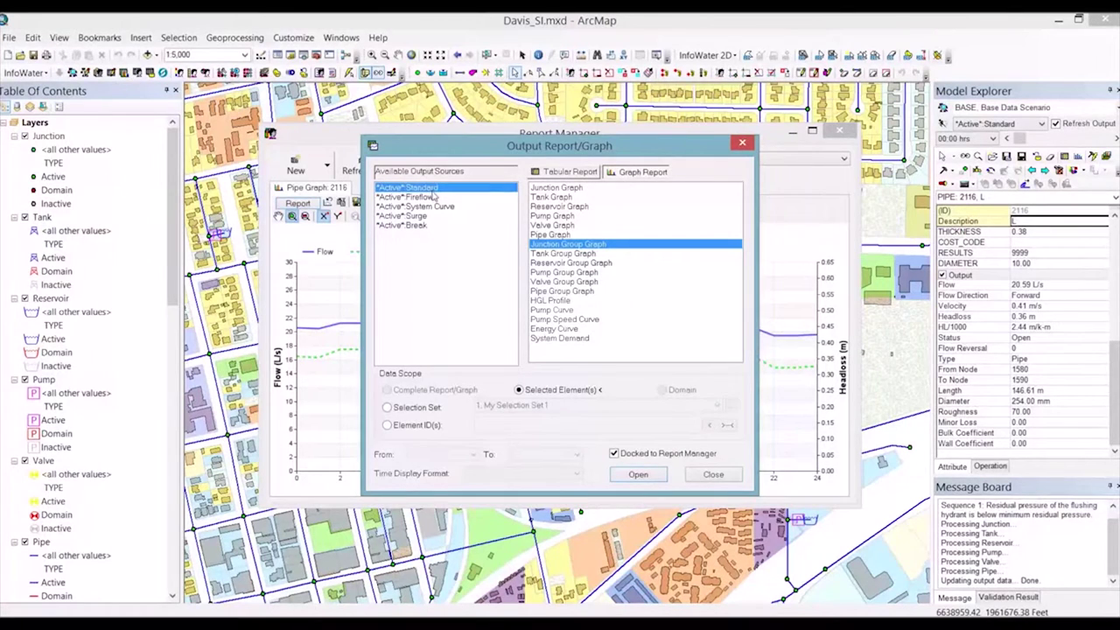
click(553, 301)
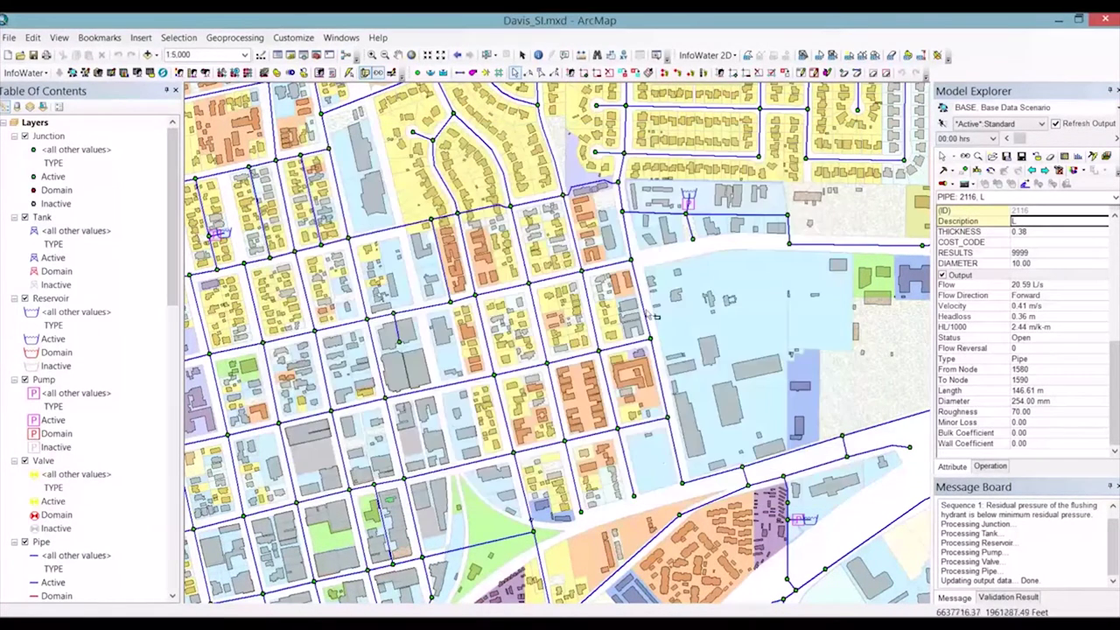
click(622, 285)
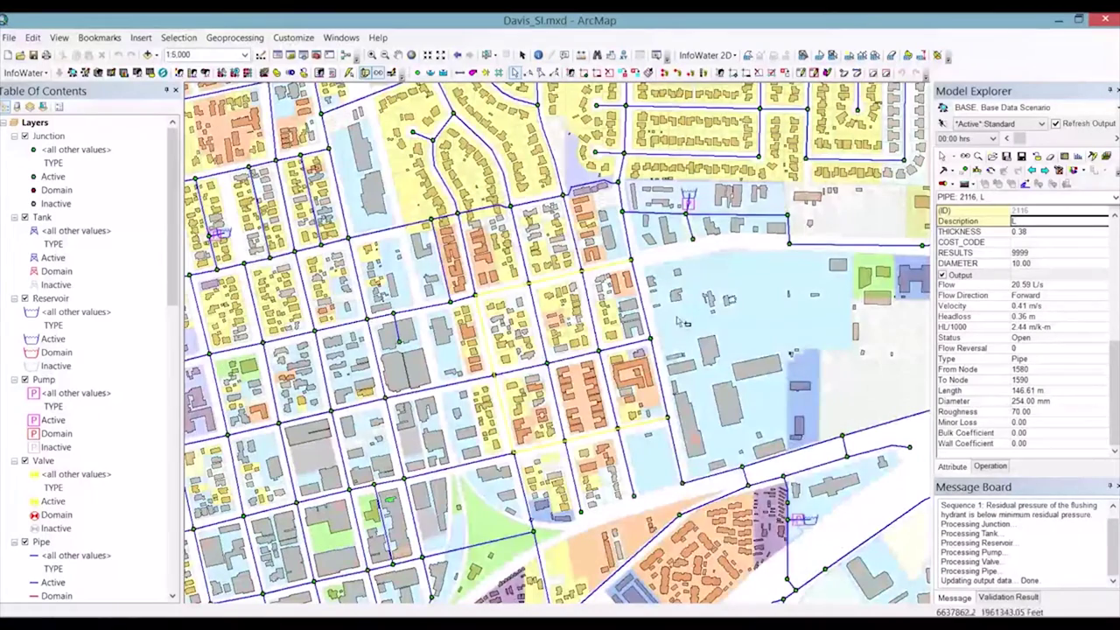
right_click(700, 325)
click(709, 325)
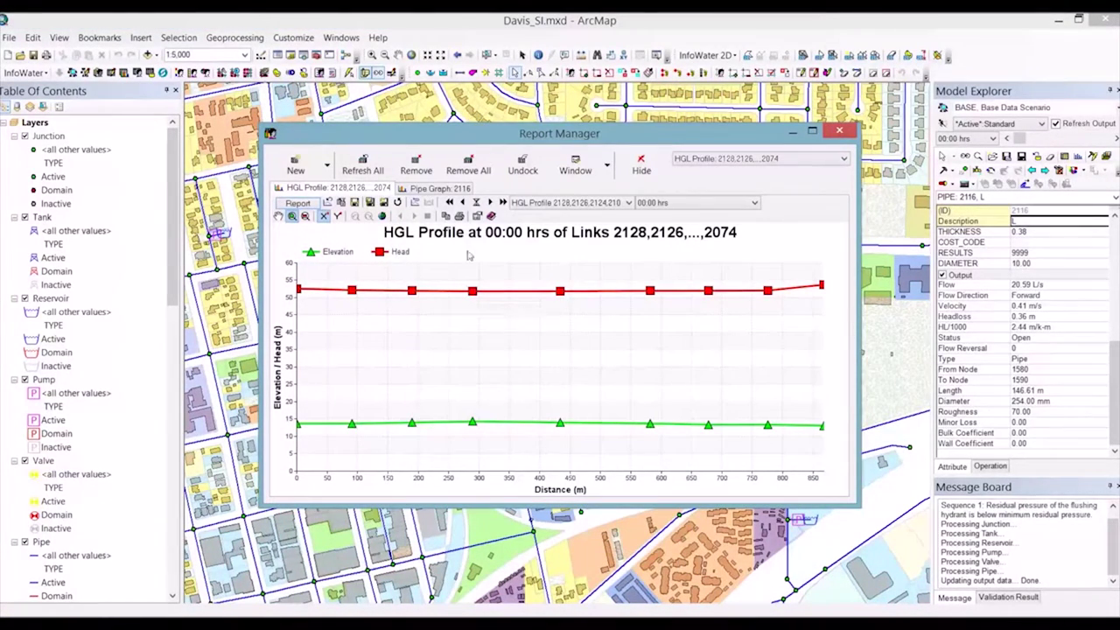
- Give the HGL profile's Y axis a custom scale with maximum 70 and show the profile at 24:00 hrs
click(477, 215)
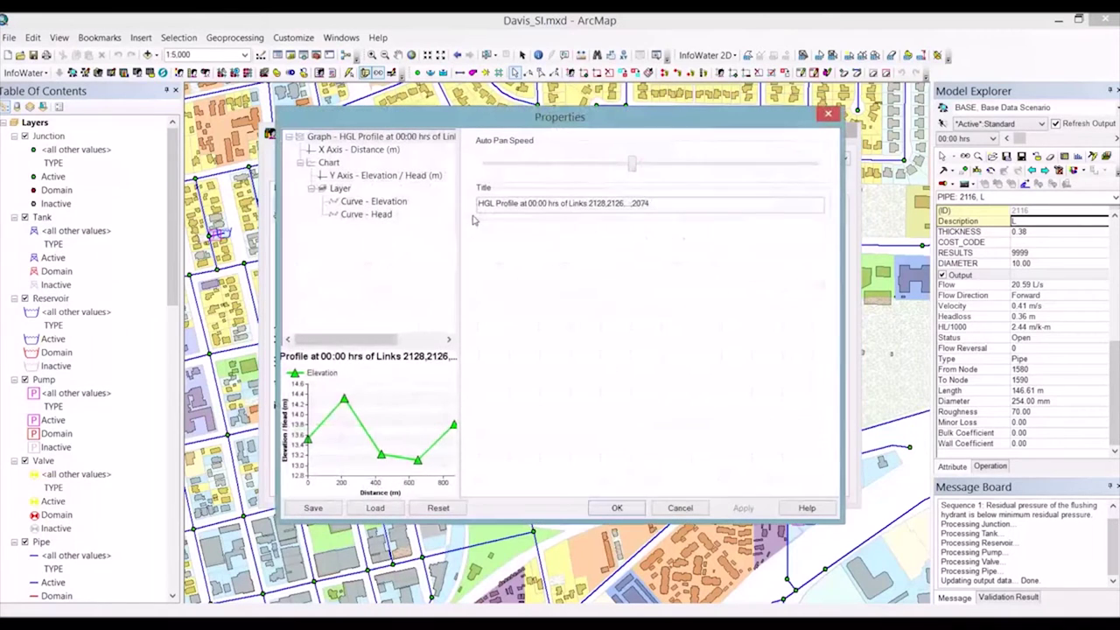
click(378, 177)
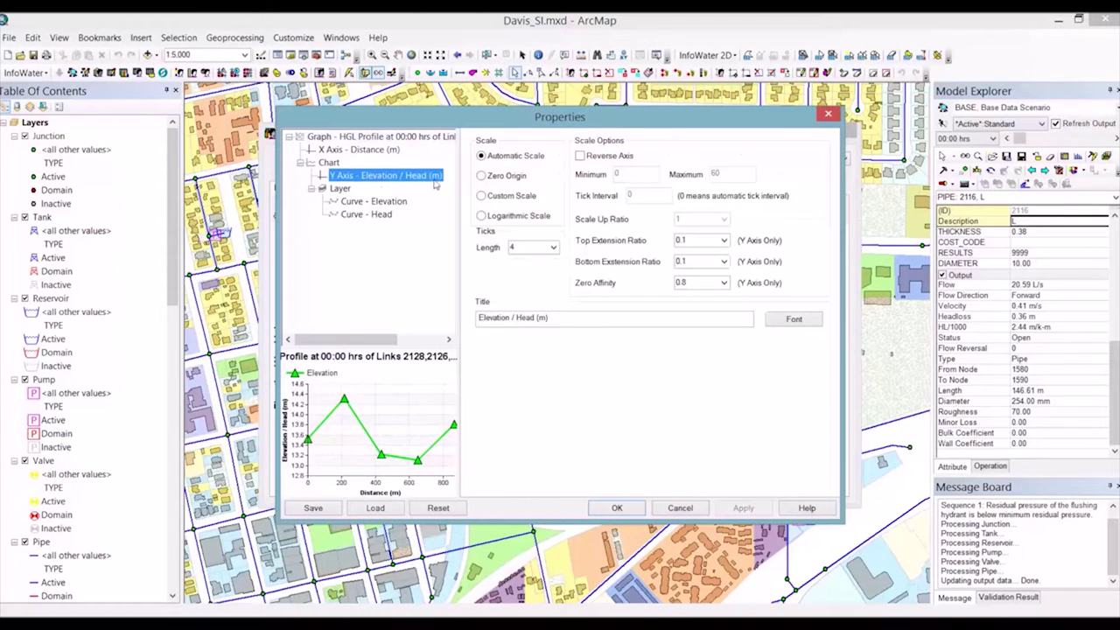
click(490, 199)
drag(726, 175, 702, 173)
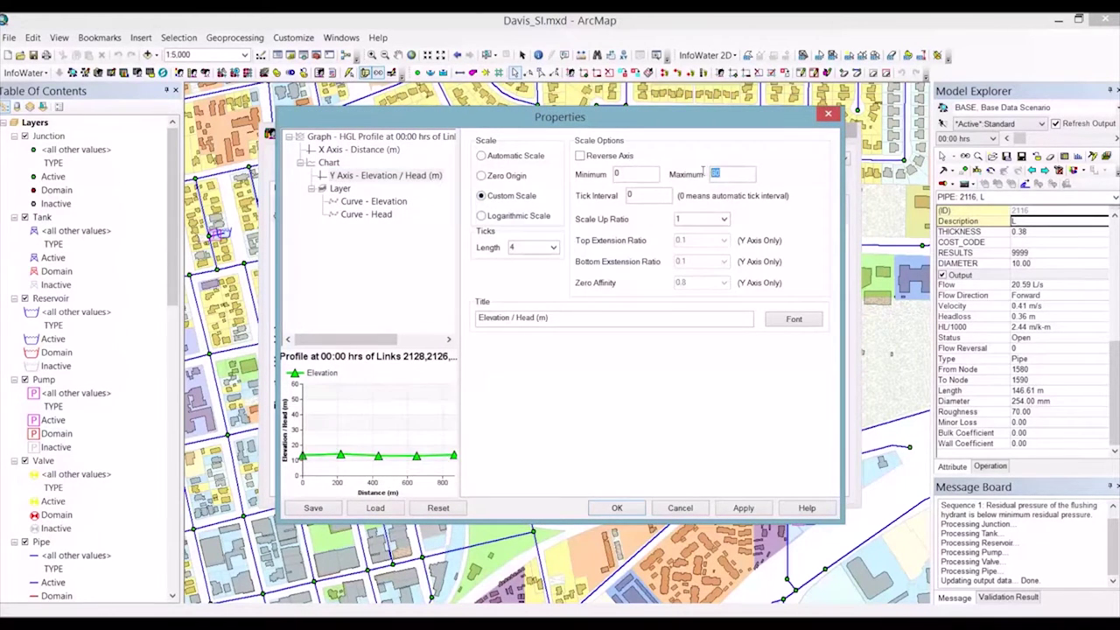
text(7)
click(617, 508)
click(503, 203)
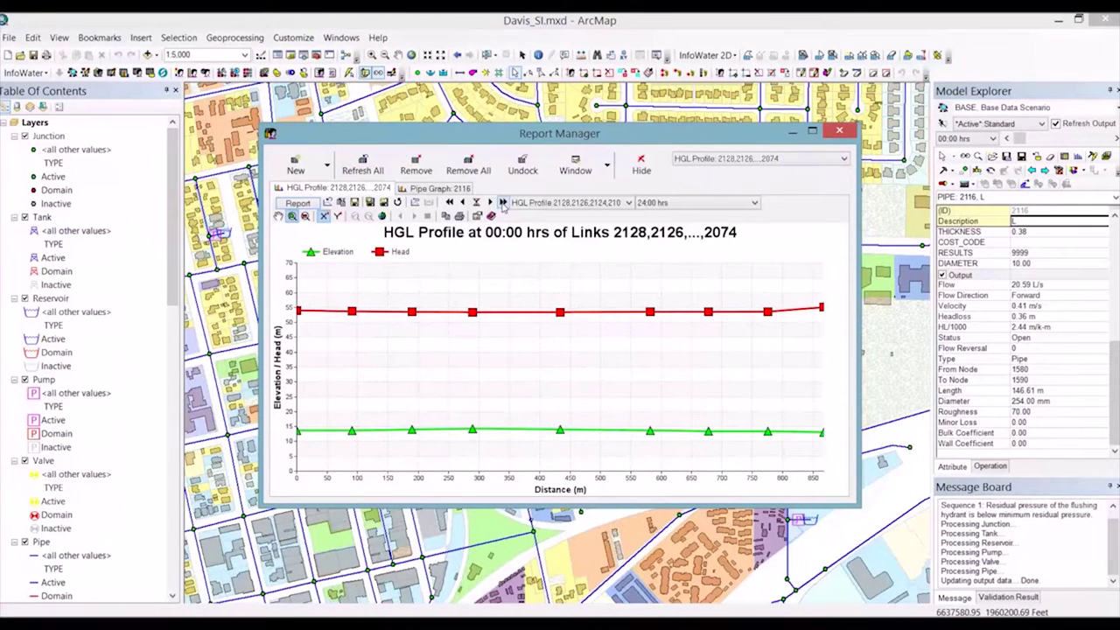
- Create a Pump Curve graph for pump 5014, show it at 24:00 hrs, and hide the Report Manager
click(295, 164)
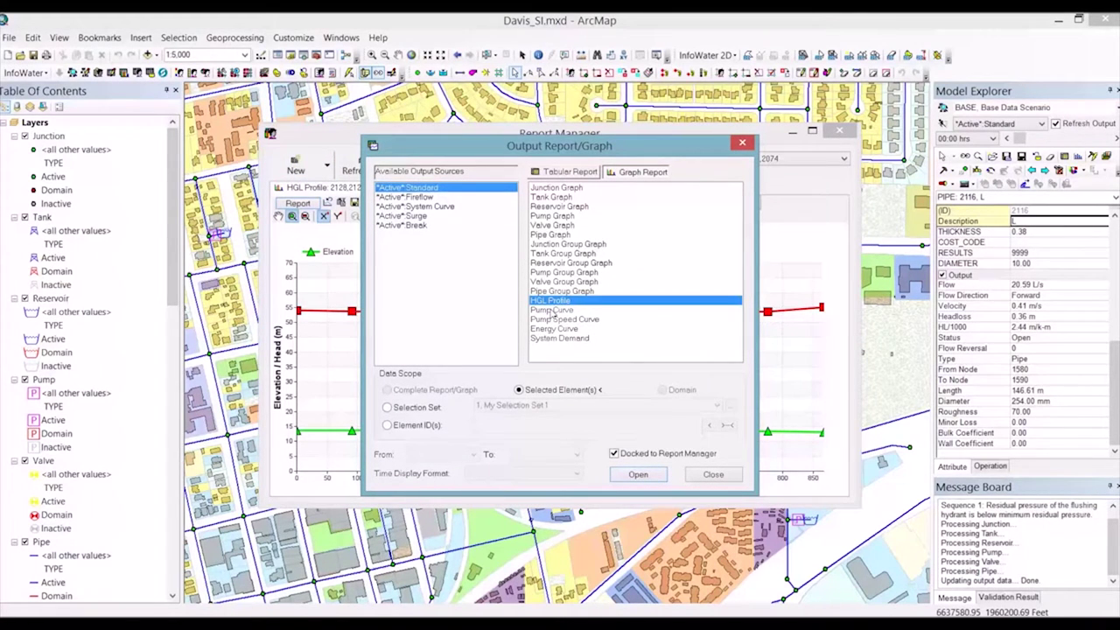
click(638, 474)
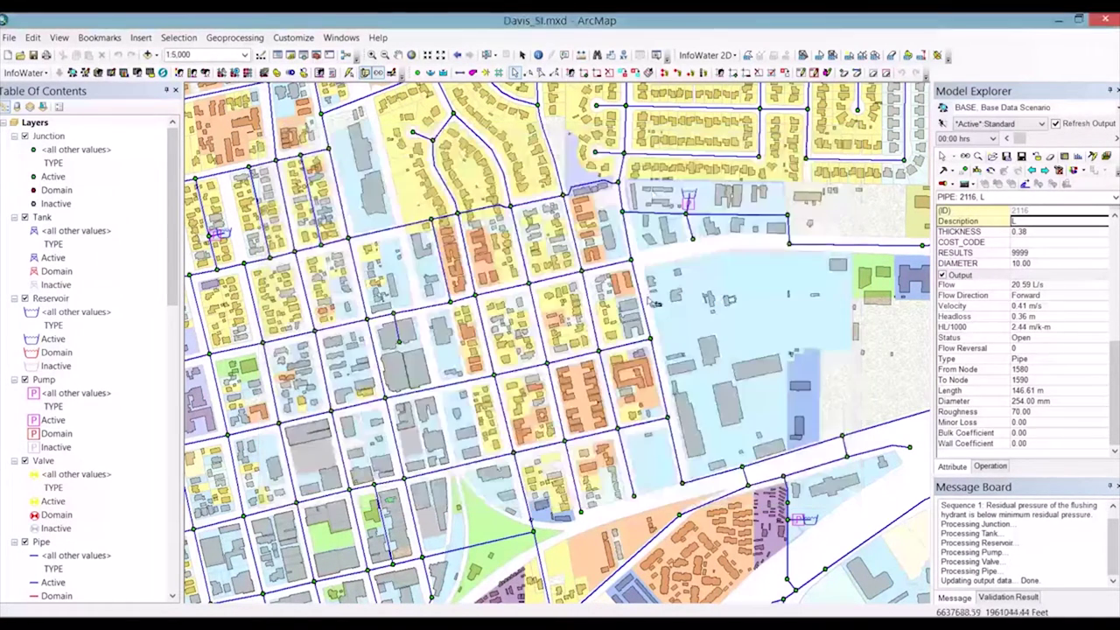
click(688, 202)
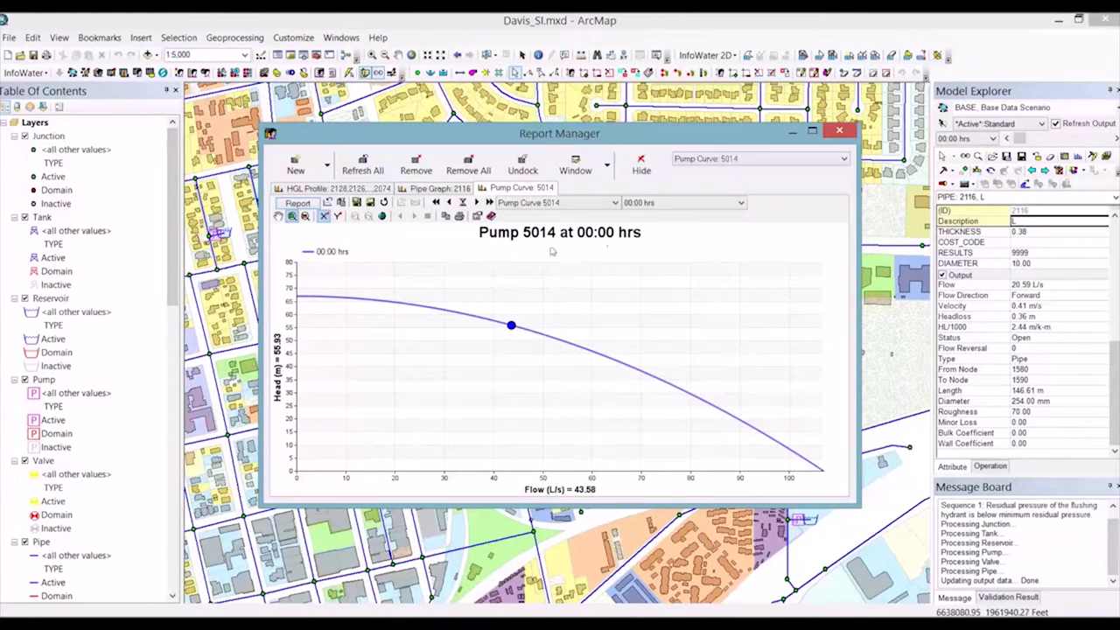
click(490, 203)
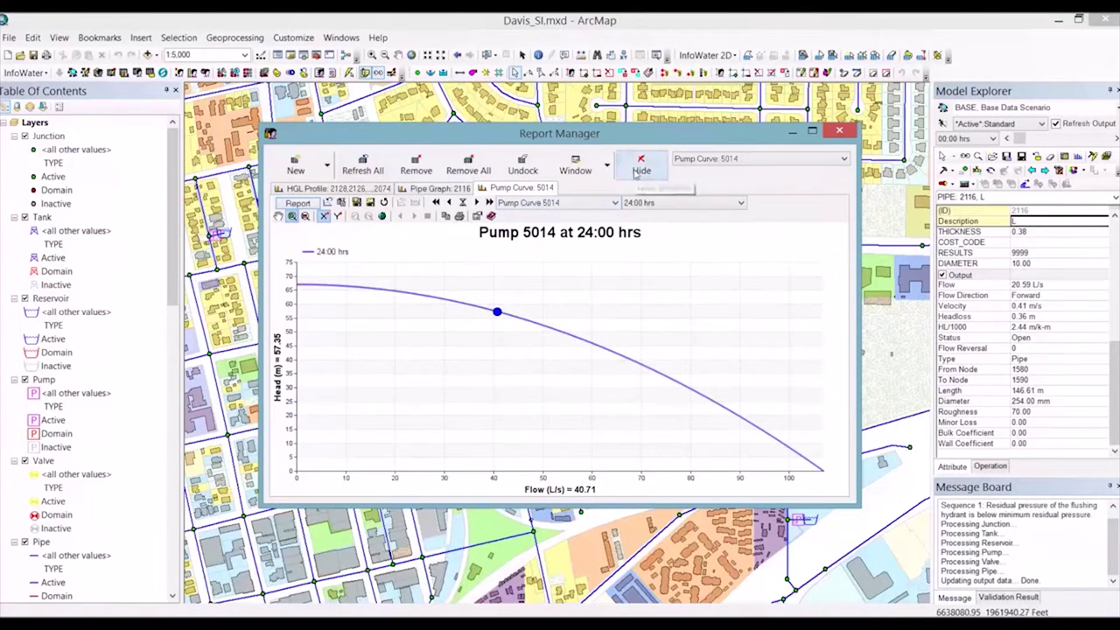
click(635, 170)
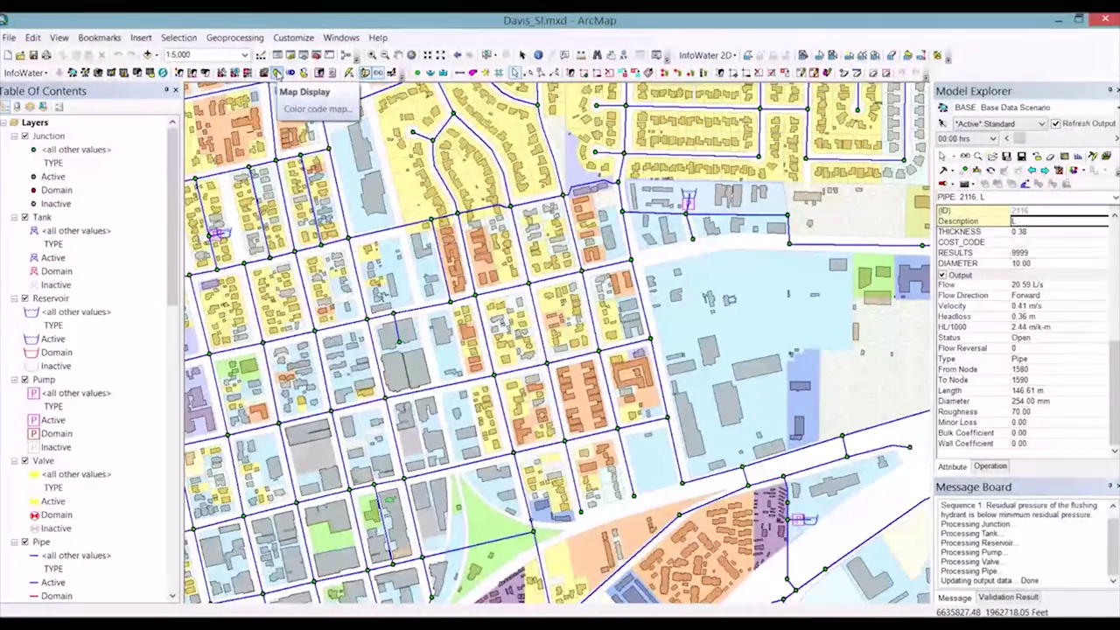
- Color-code the pipes by active output Flow with four symbol sizes and a yellow-to-red color ramp, and review the Pipe legend
click(277, 73)
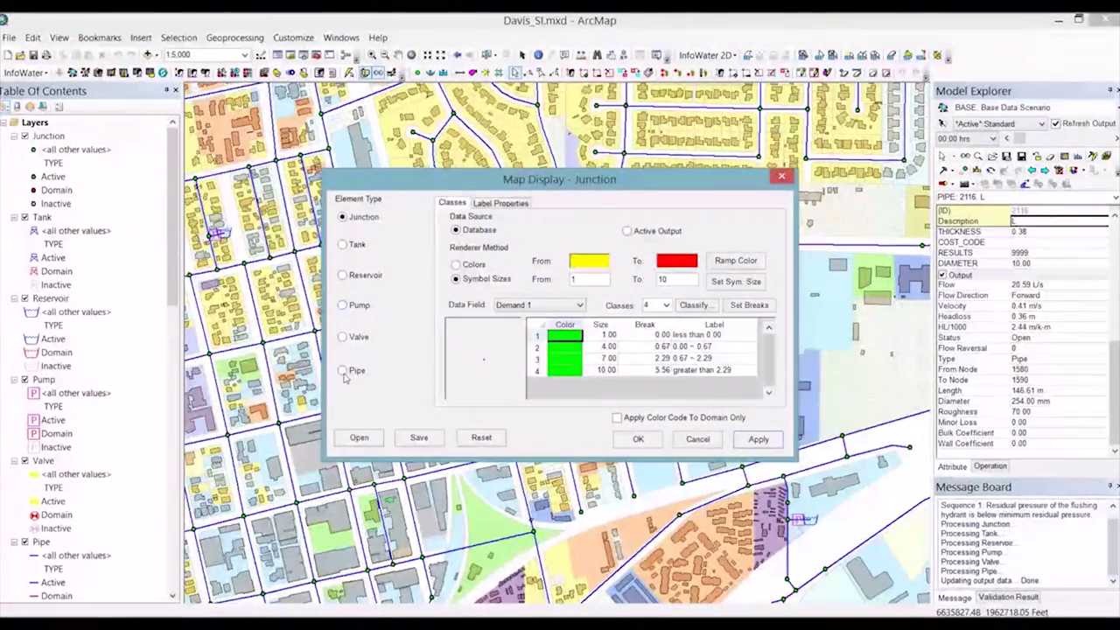
click(343, 371)
click(631, 233)
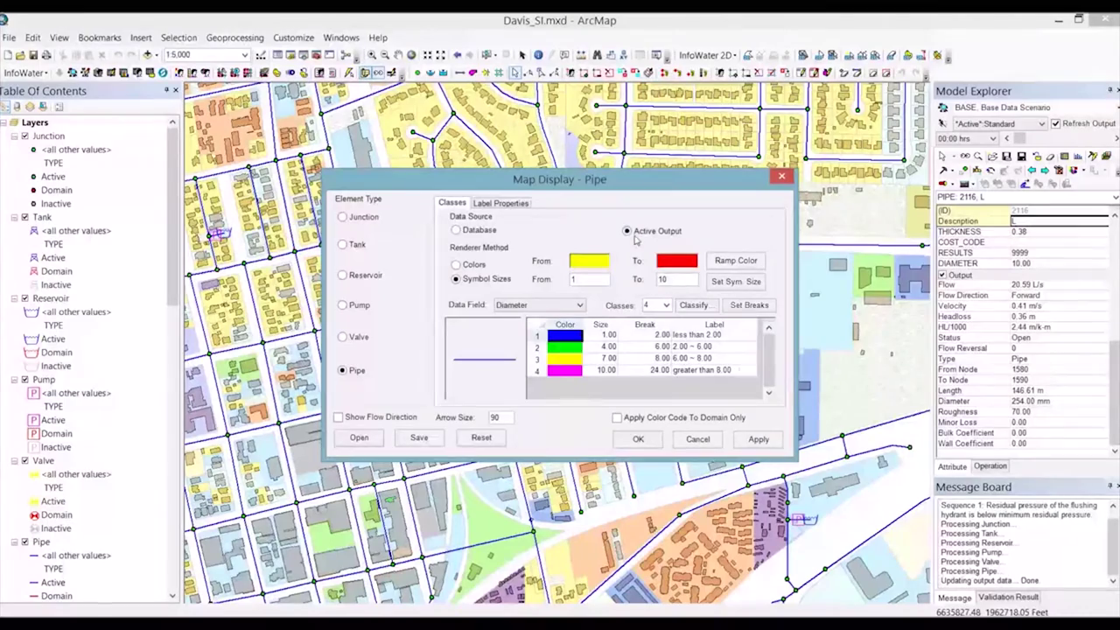
click(560, 305)
click(525, 341)
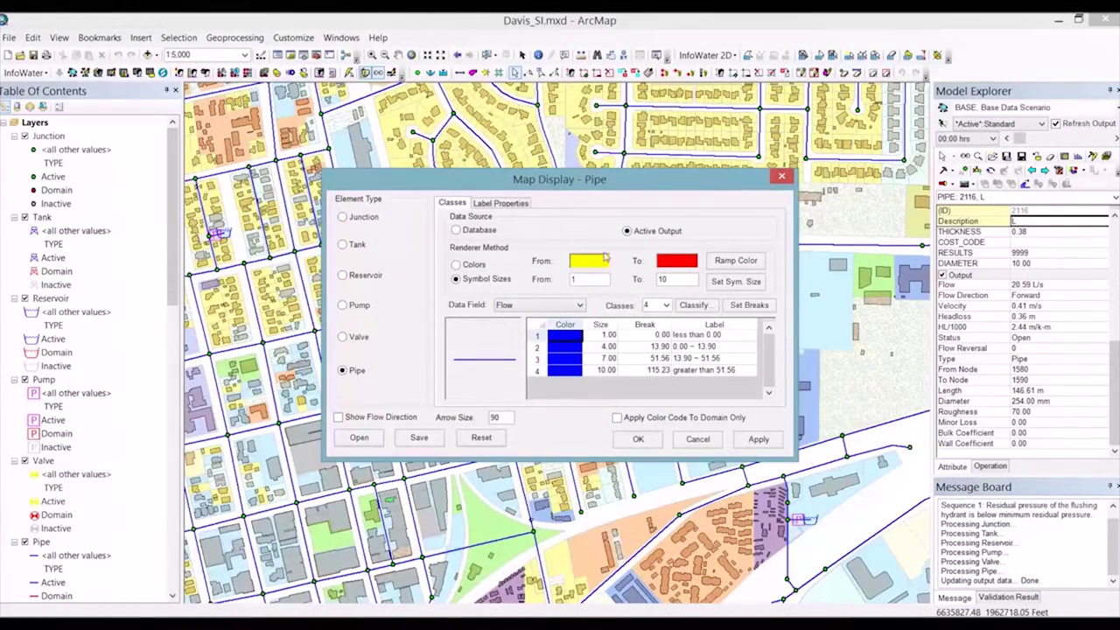
click(740, 262)
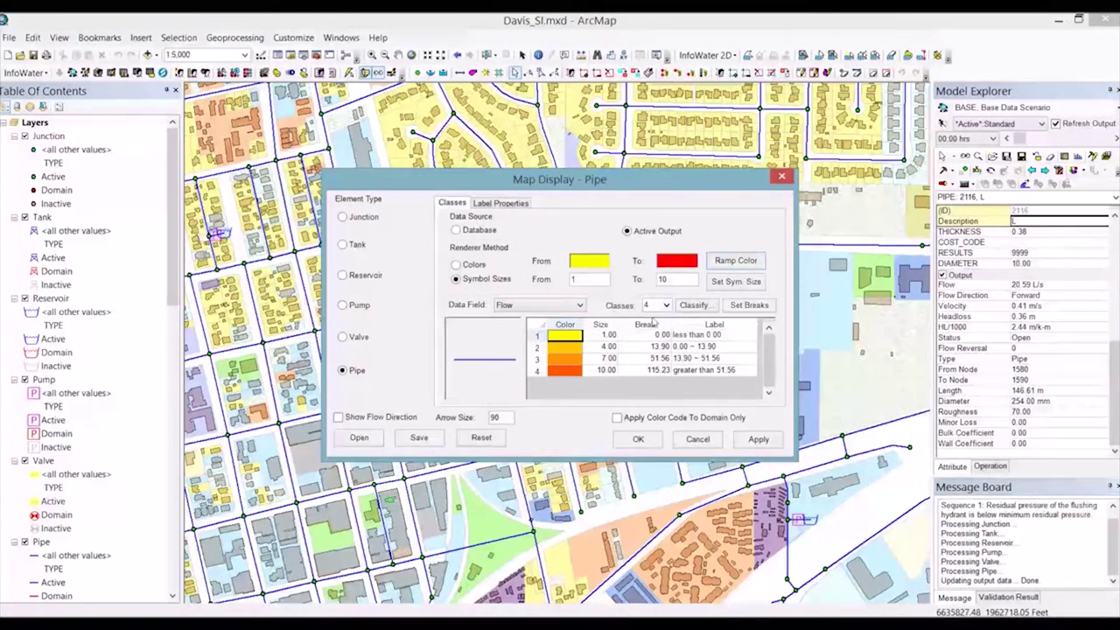
click(758, 441)
click(638, 439)
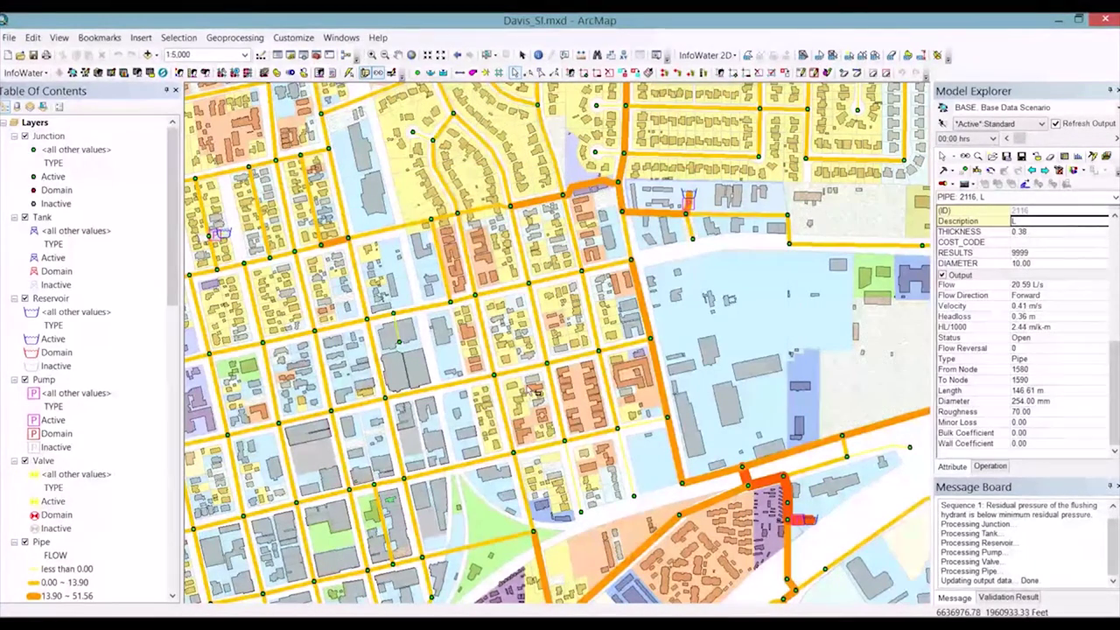
drag(171, 256, 172, 422)
scroll(90, 131, up, 6)
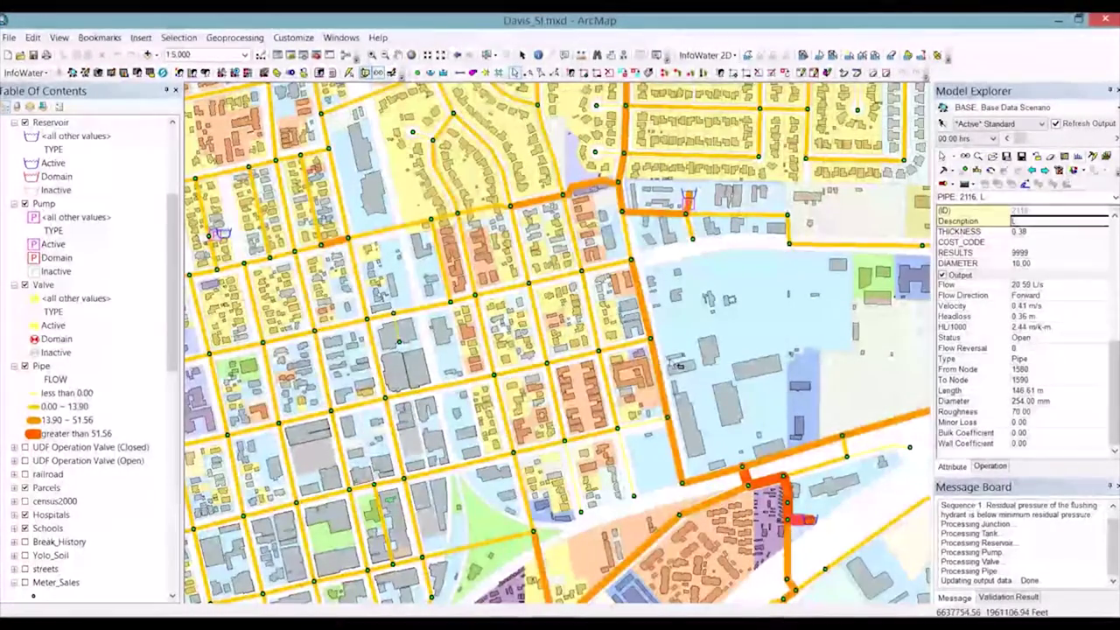
- Create a new annotation with the ID "ANNO-1, New Annotation" in the model's operation data
click(992, 466)
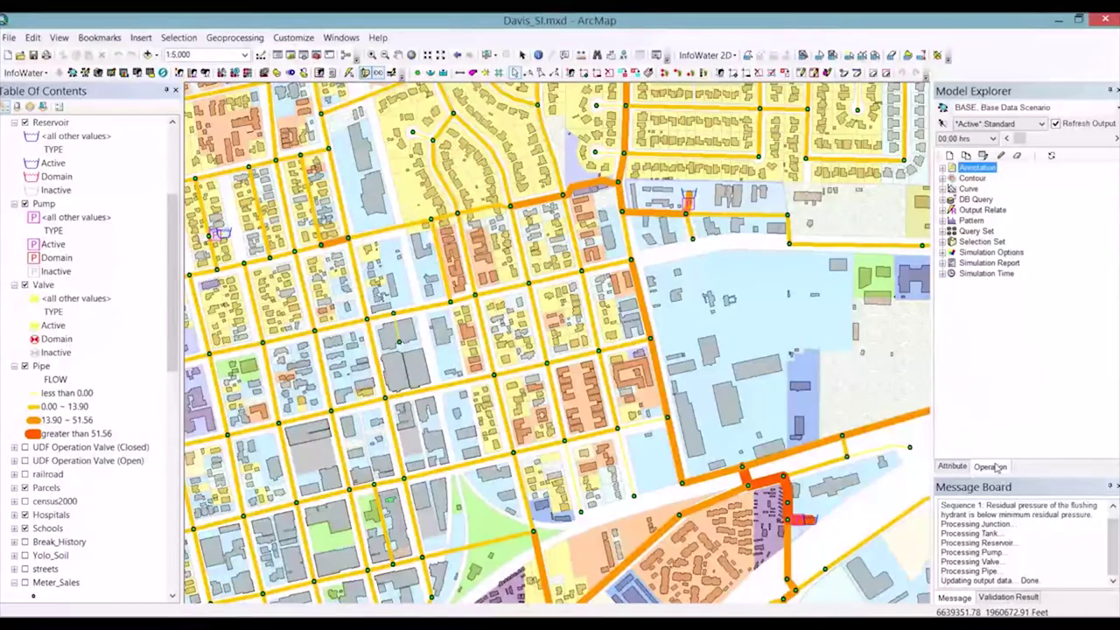
click(975, 167)
right_click(967, 167)
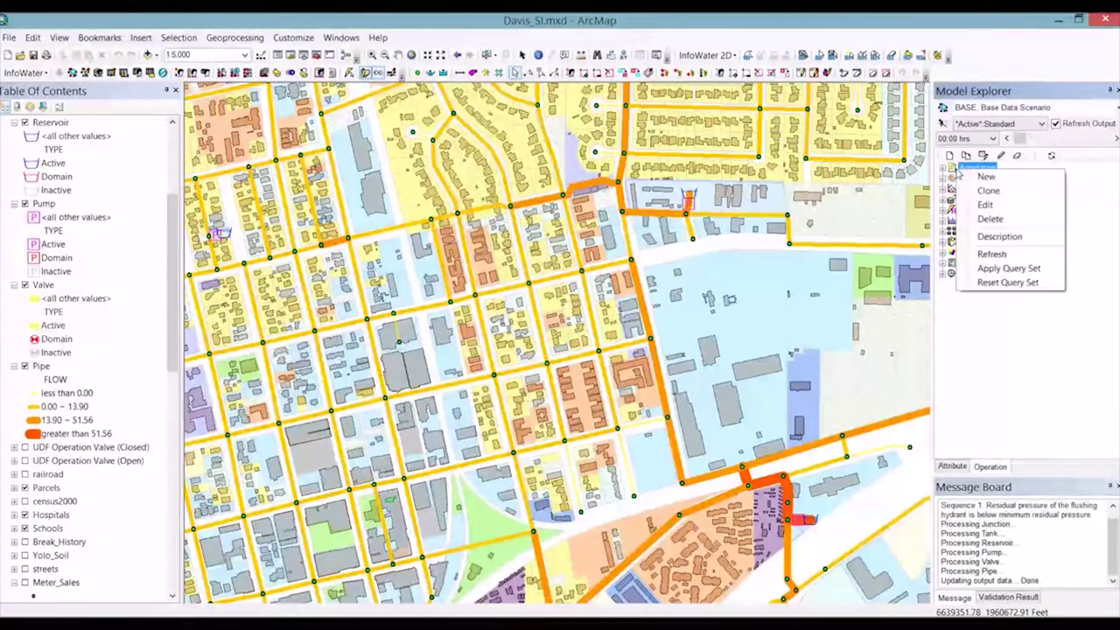
click(982, 175)
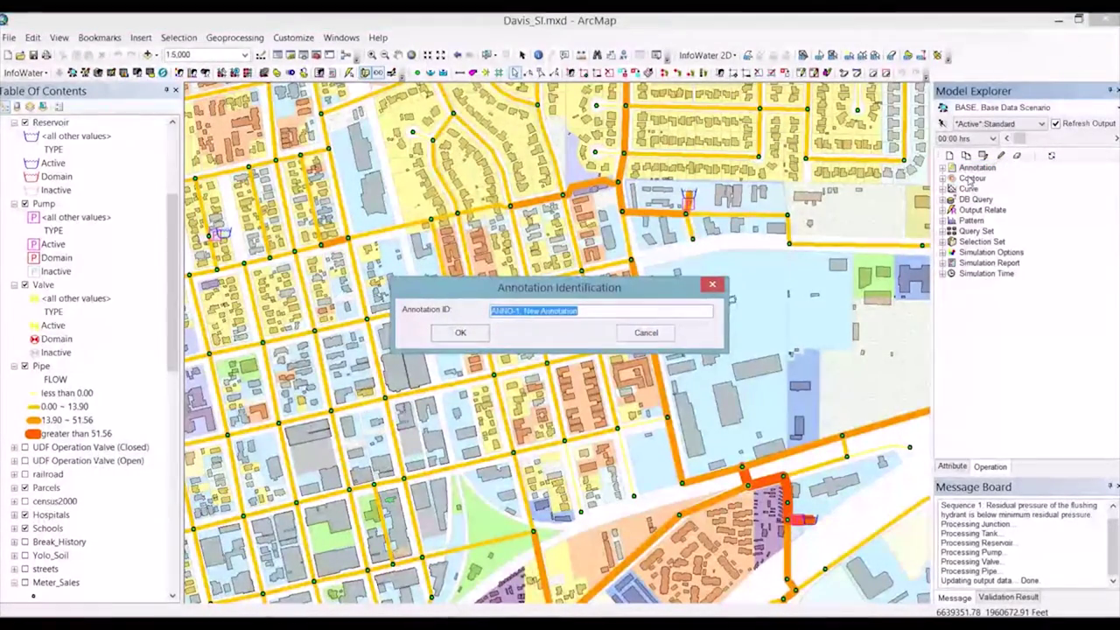
click(481, 337)
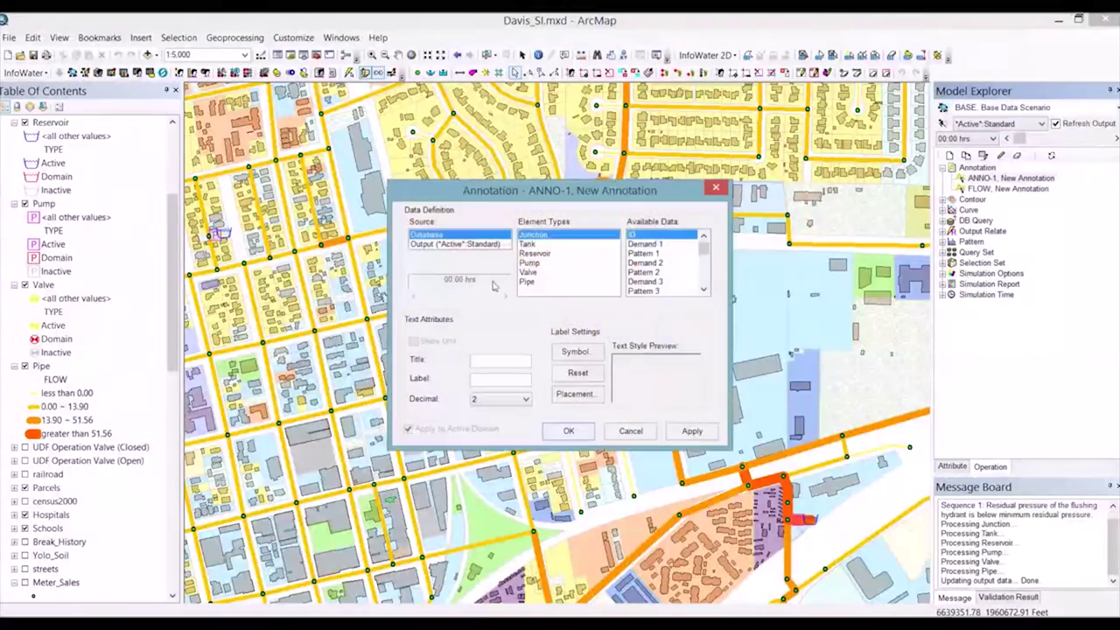
- Define annotation ANNO-1 to label pipes with Flow from the active Standard output, titled "Q=" with units shown, and apply it
click(455, 244)
click(527, 281)
click(640, 263)
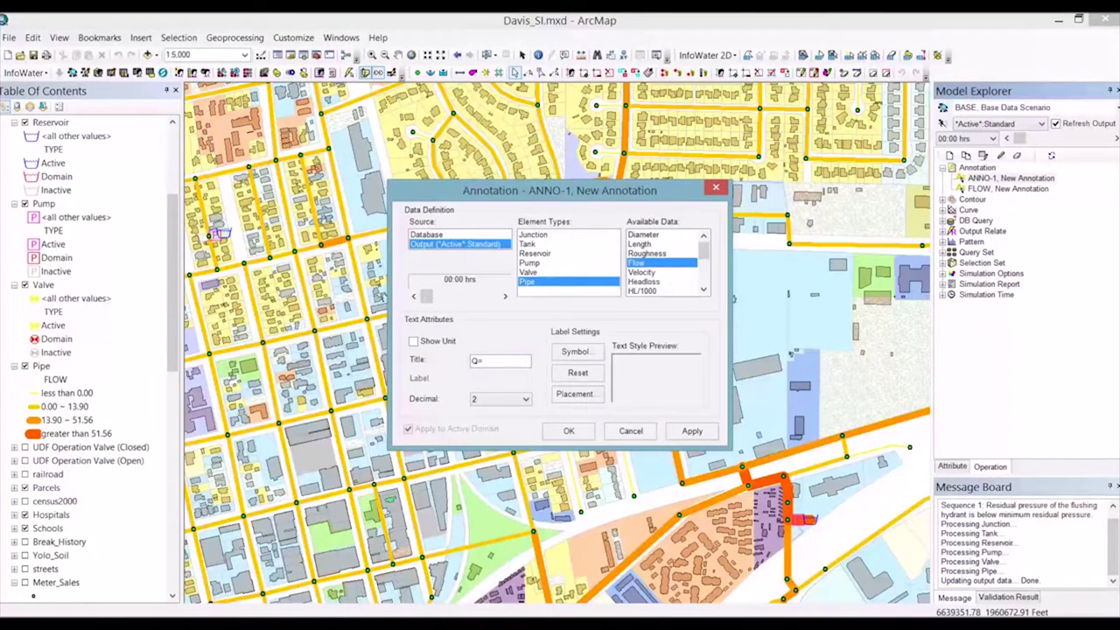
click(693, 431)
click(568, 431)
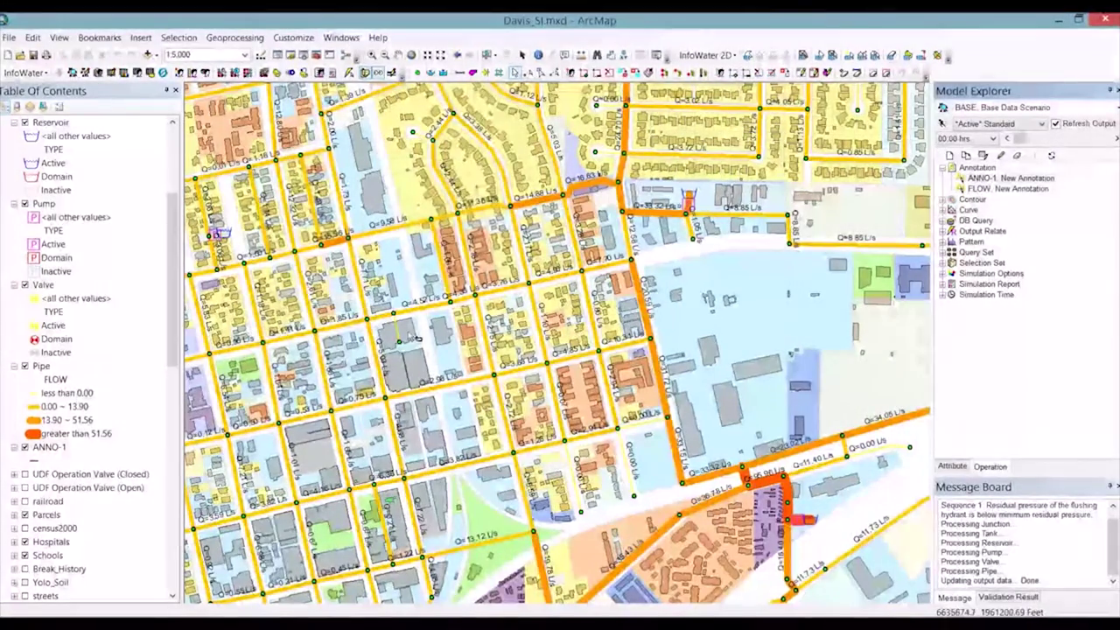
- Hide annotation ANNO-1 and the pipes' Flow color-coding, and graph Pressure for junction 1580
click(24, 447)
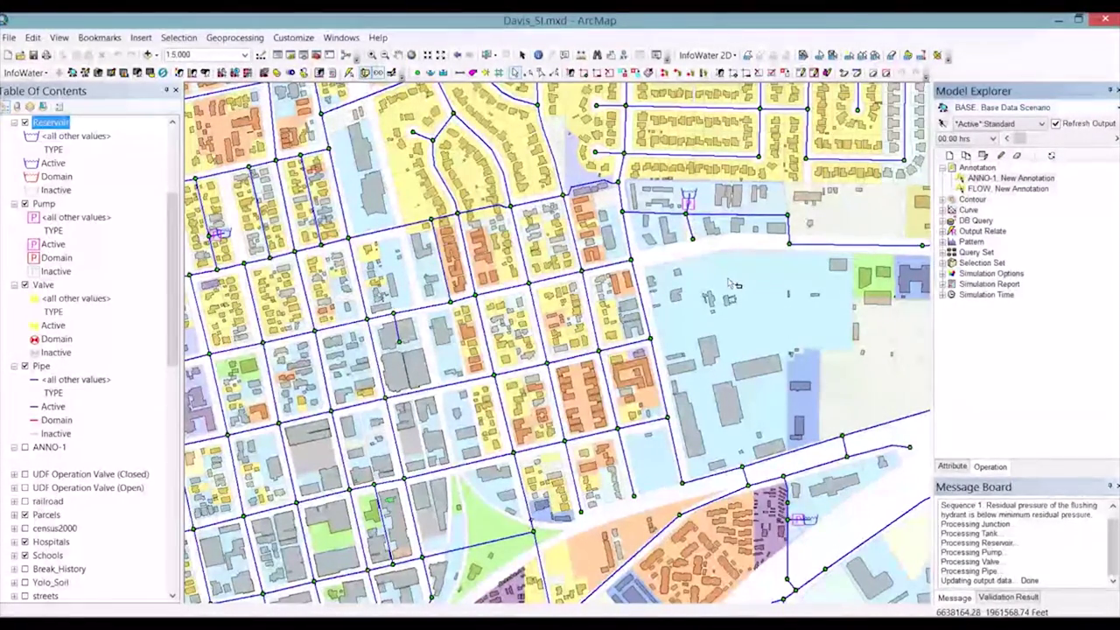
click(651, 339)
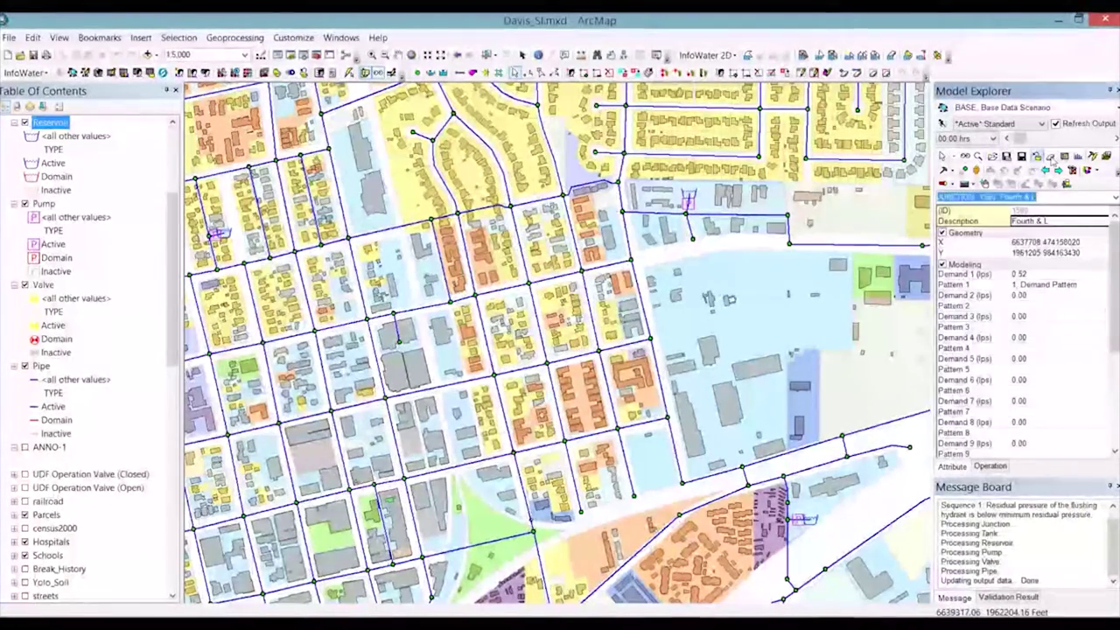
click(692, 202)
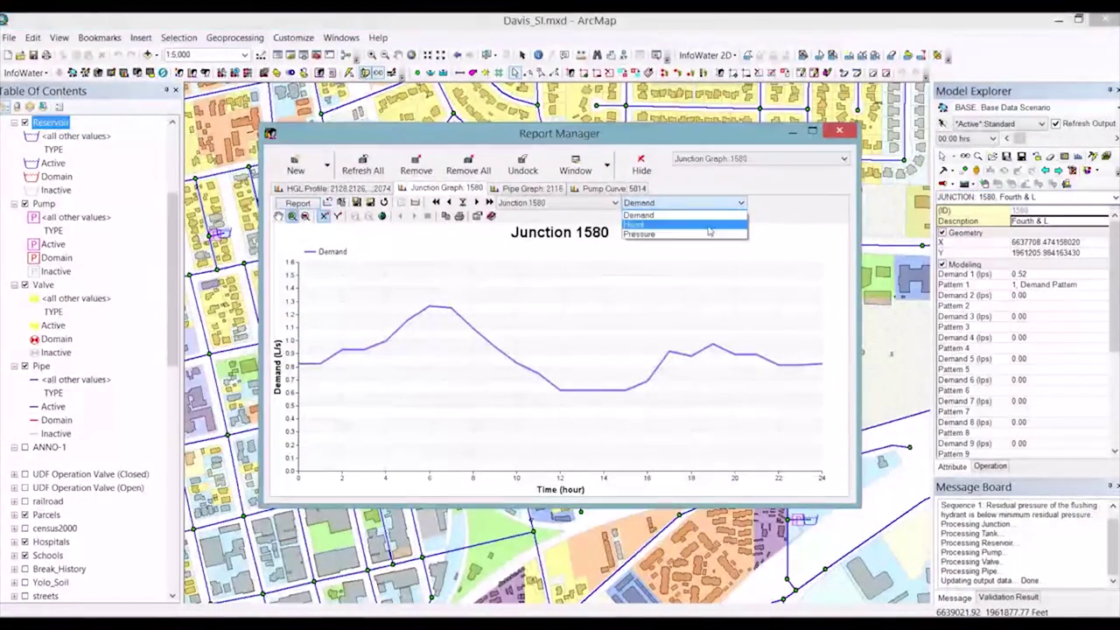
click(707, 237)
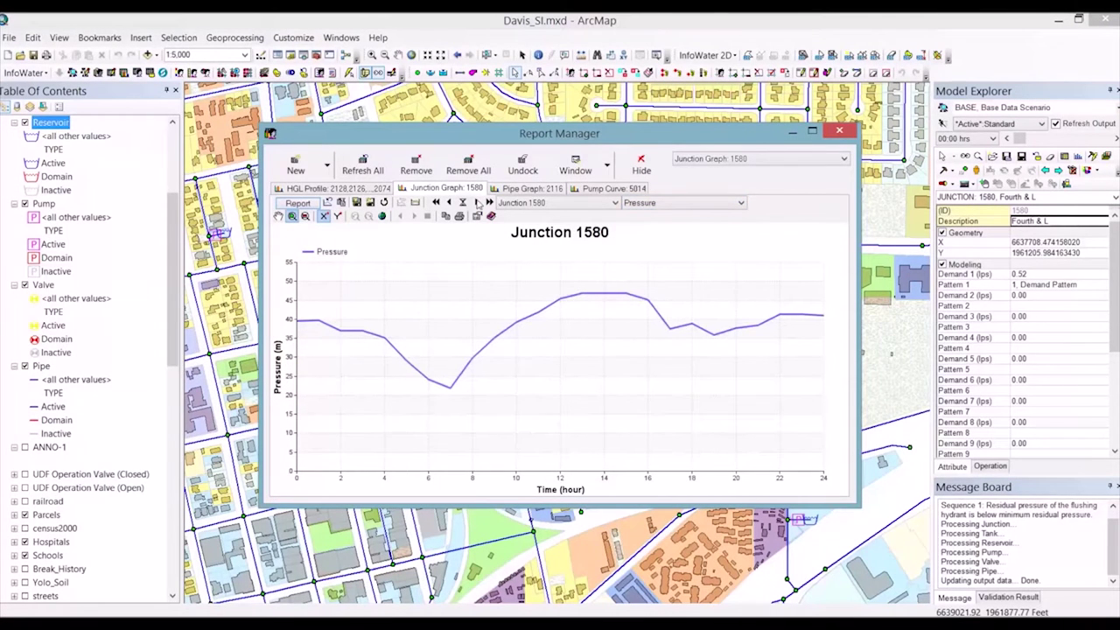
- Overlay the external graph data file Davis_1580_SCADAData.dat on the junction 1580 pressure graph, and hide the Report Manager after comparing
click(416, 204)
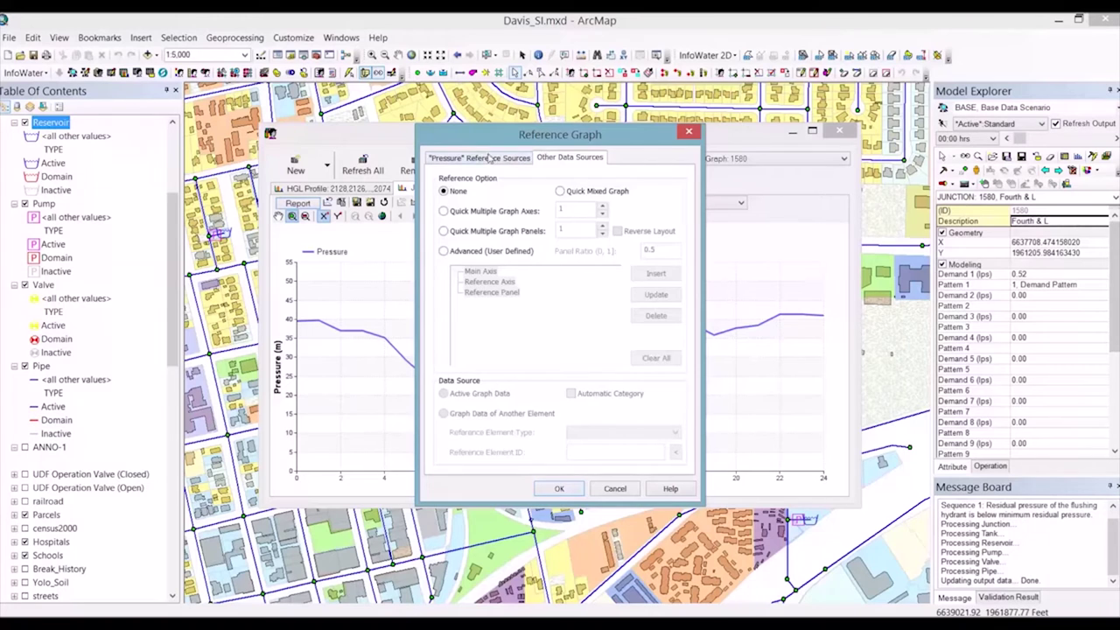
click(490, 158)
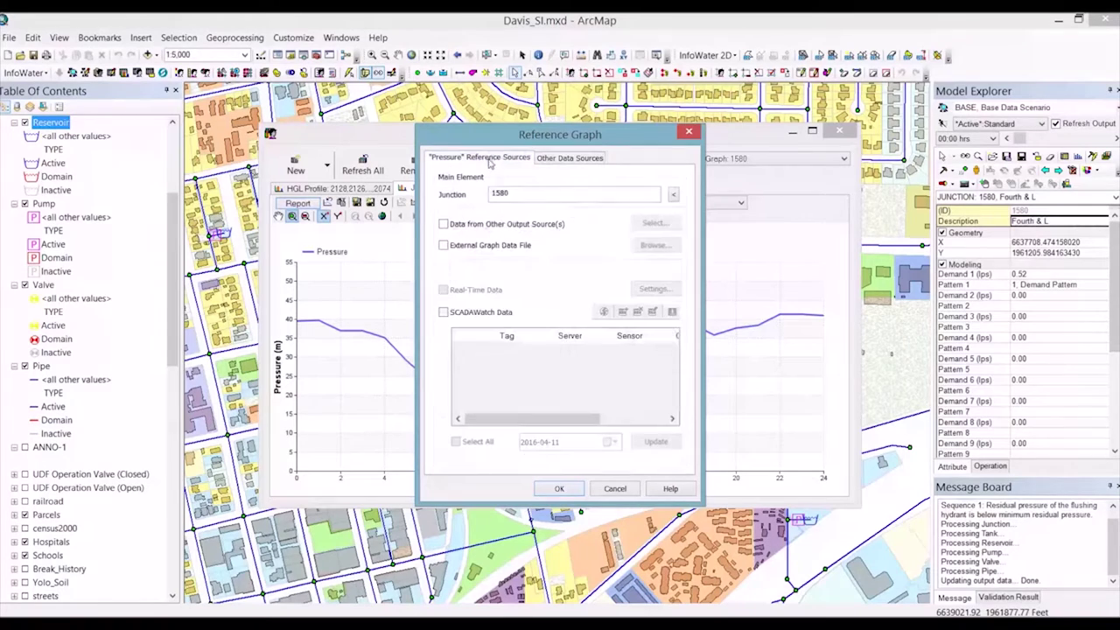
click(443, 245)
click(655, 246)
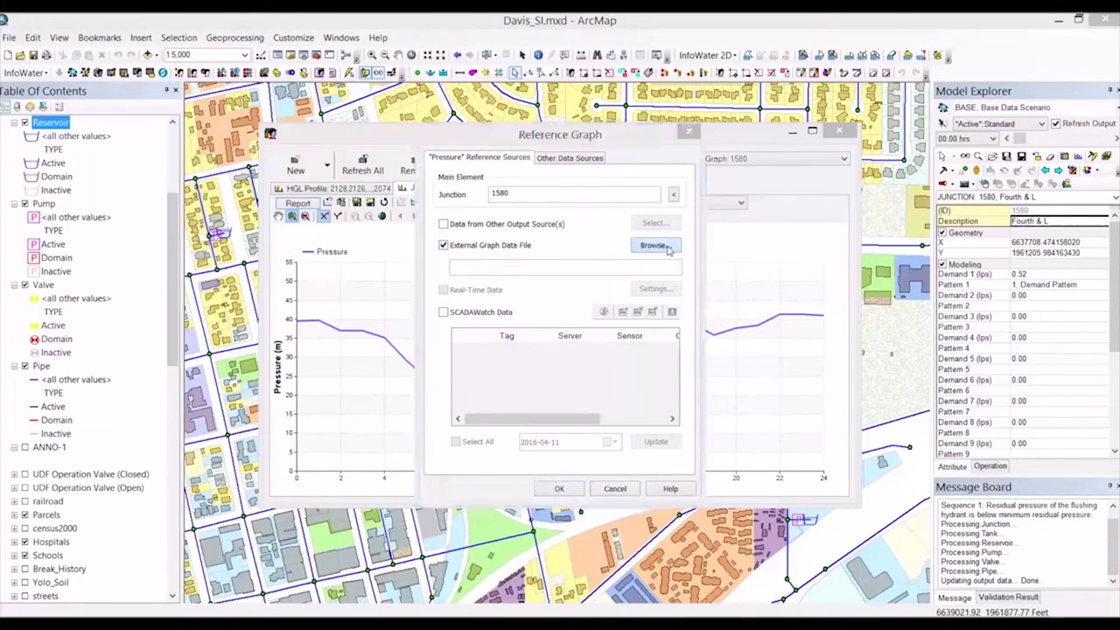
click(621, 297)
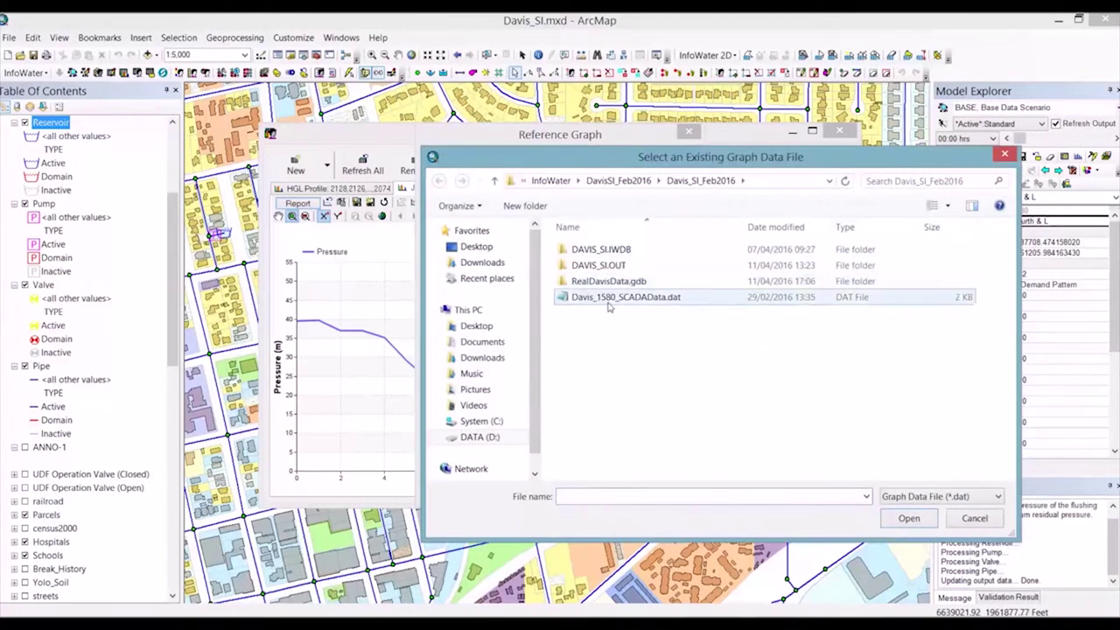
click(907, 519)
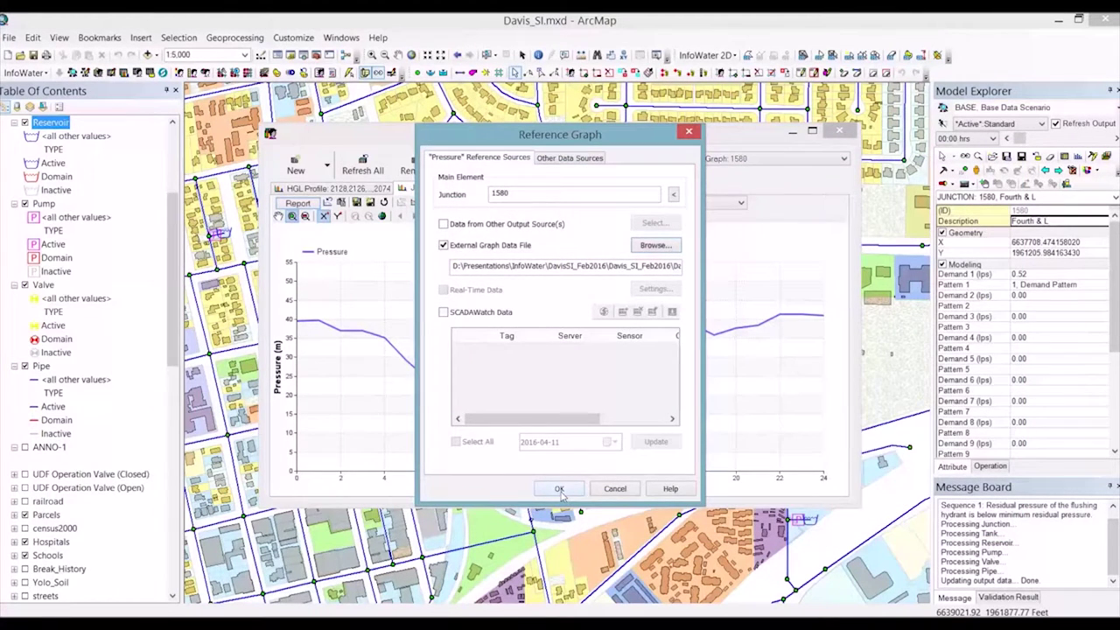
click(560, 491)
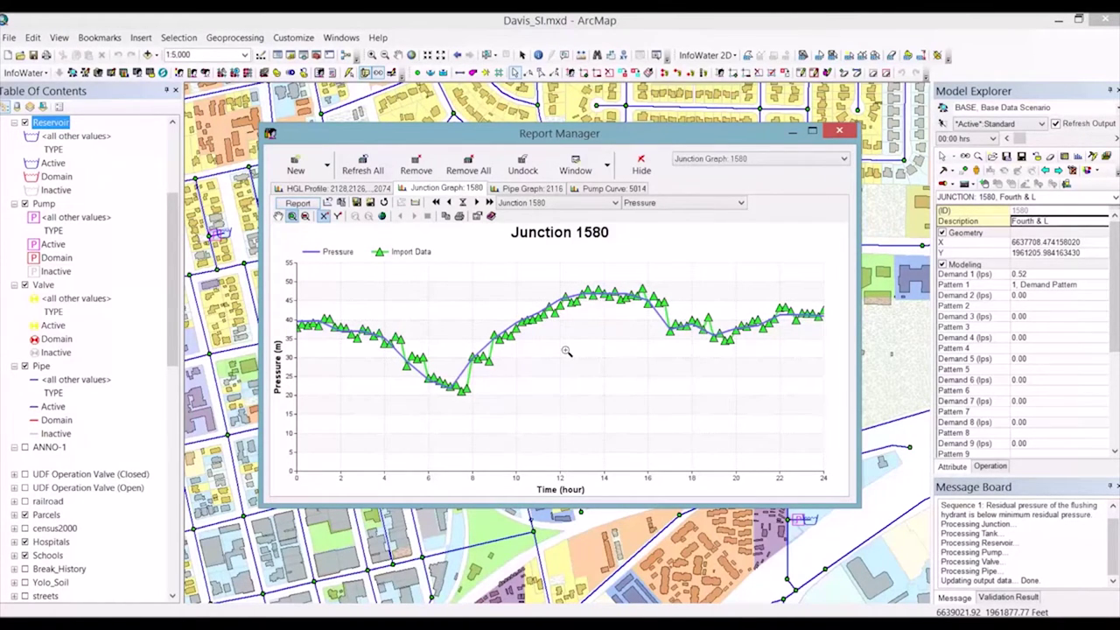
click(641, 164)
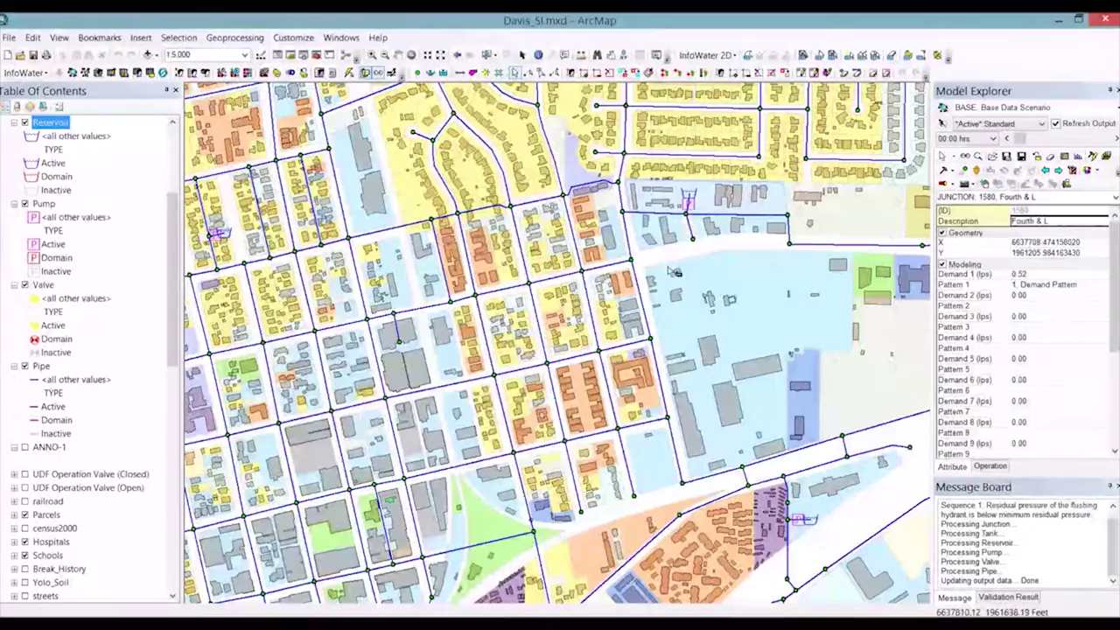
- Open the Pressure Zone query set from the operation data and review its associated DB queries and colors
click(990, 465)
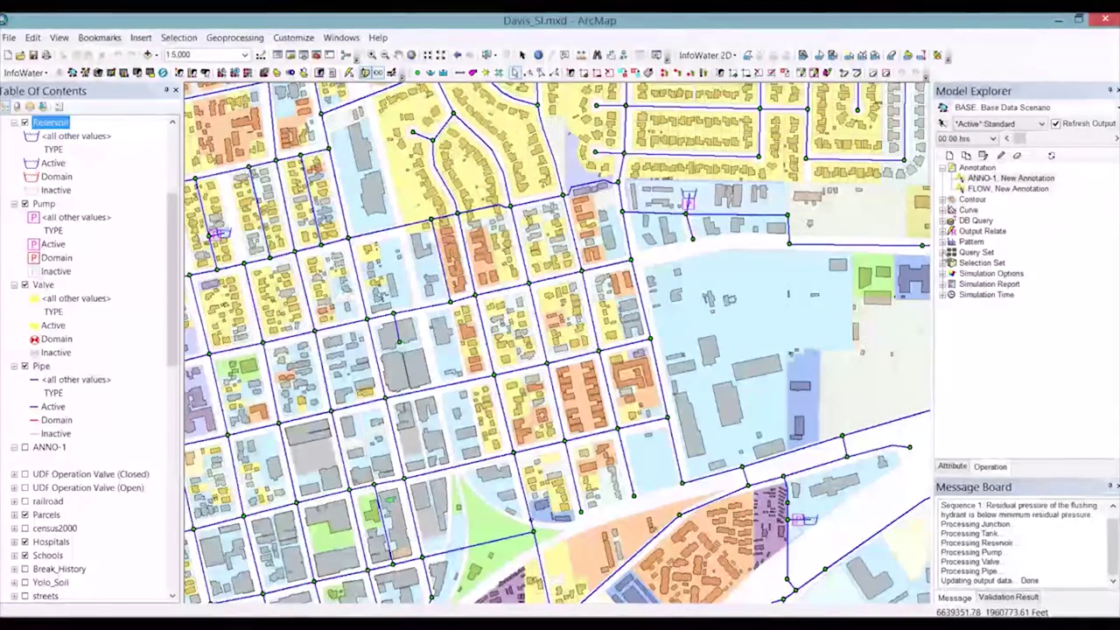
click(942, 252)
double_click(966, 263)
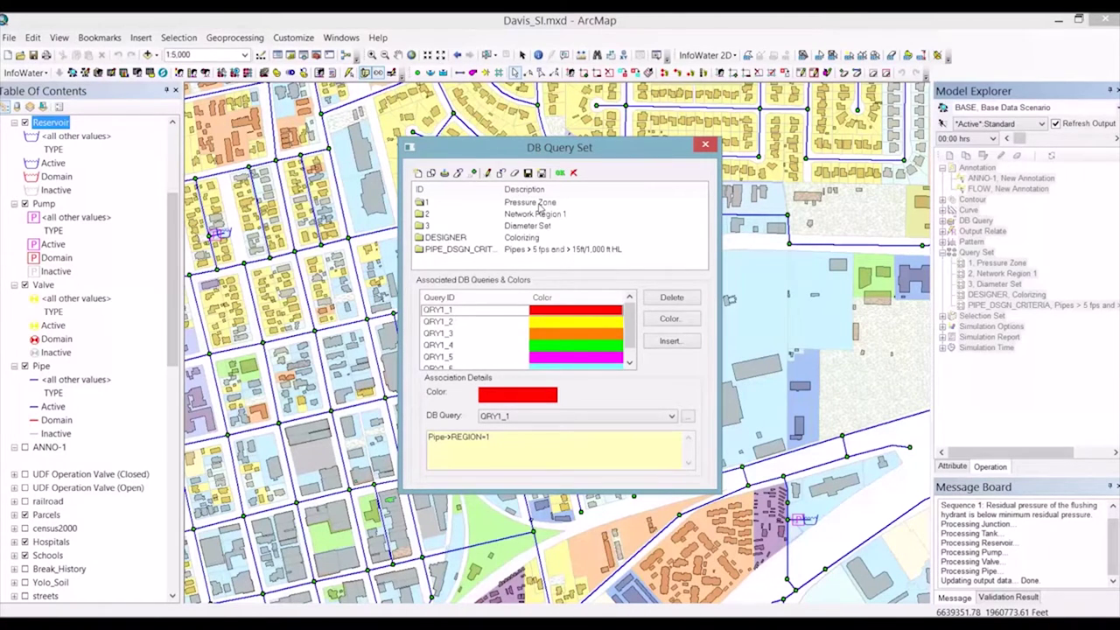
click(705, 146)
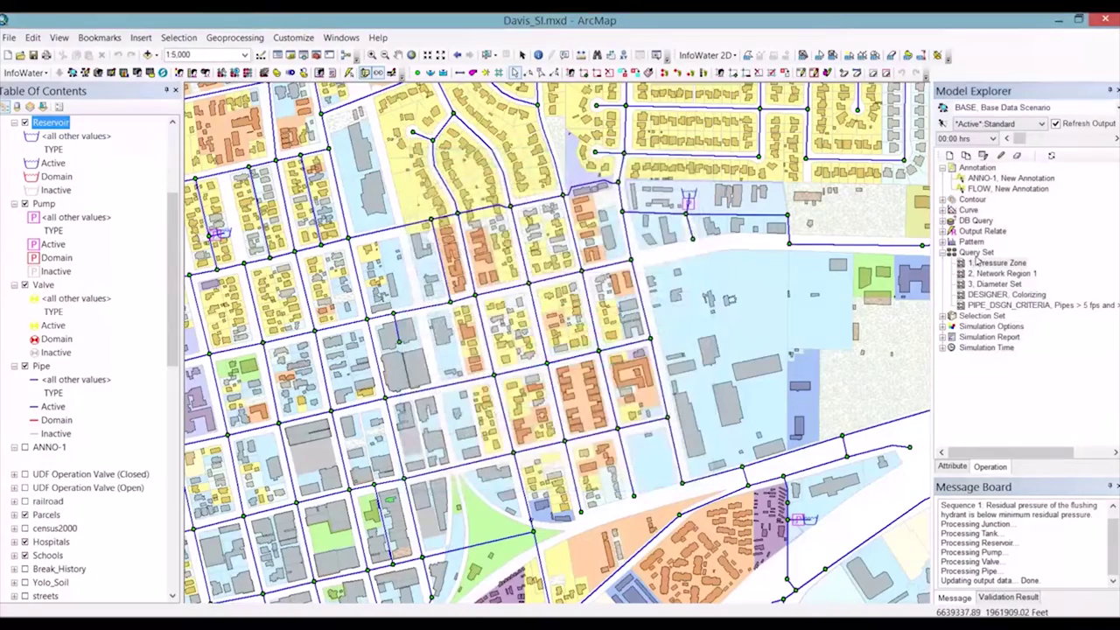
- Apply the Pressure Zone query set to the map, view the full network, and reset the pipe coloring
right_click(988, 263)
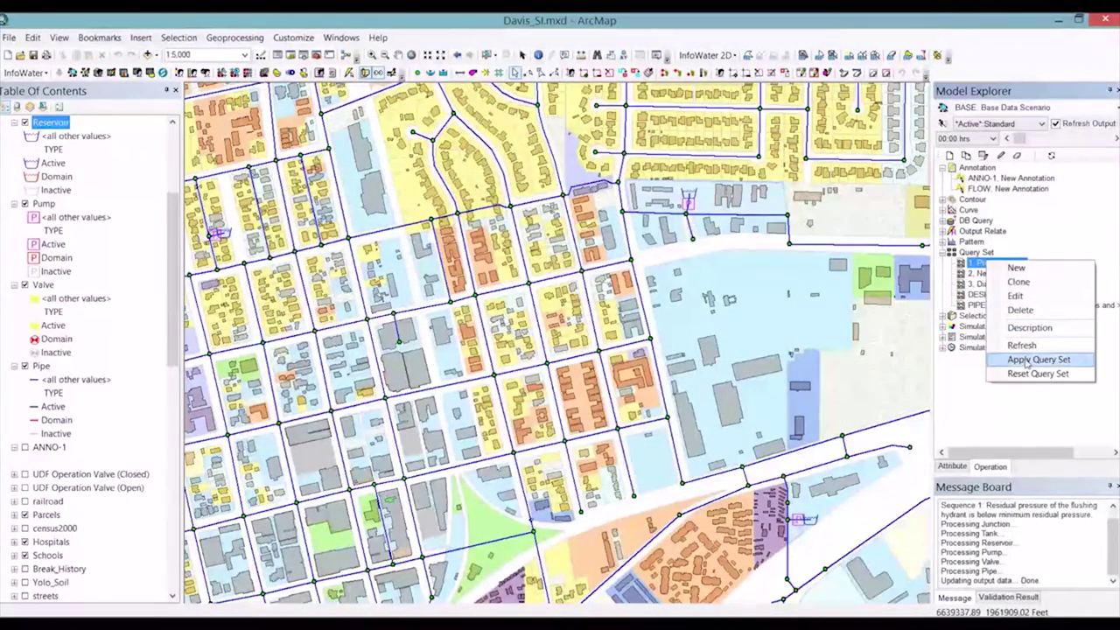
click(1027, 360)
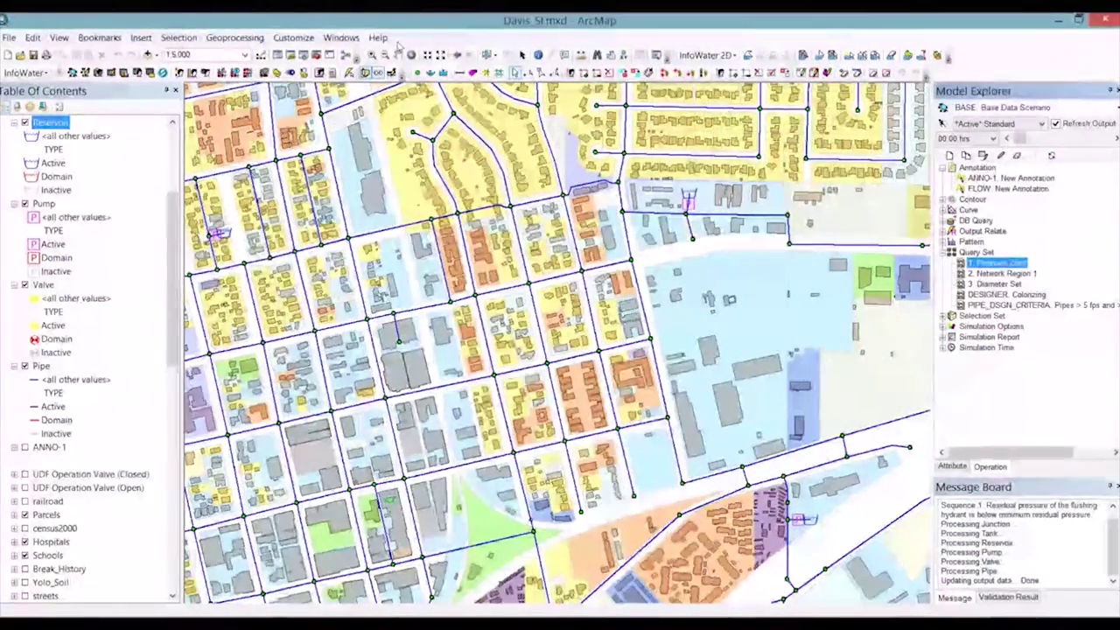
click(411, 54)
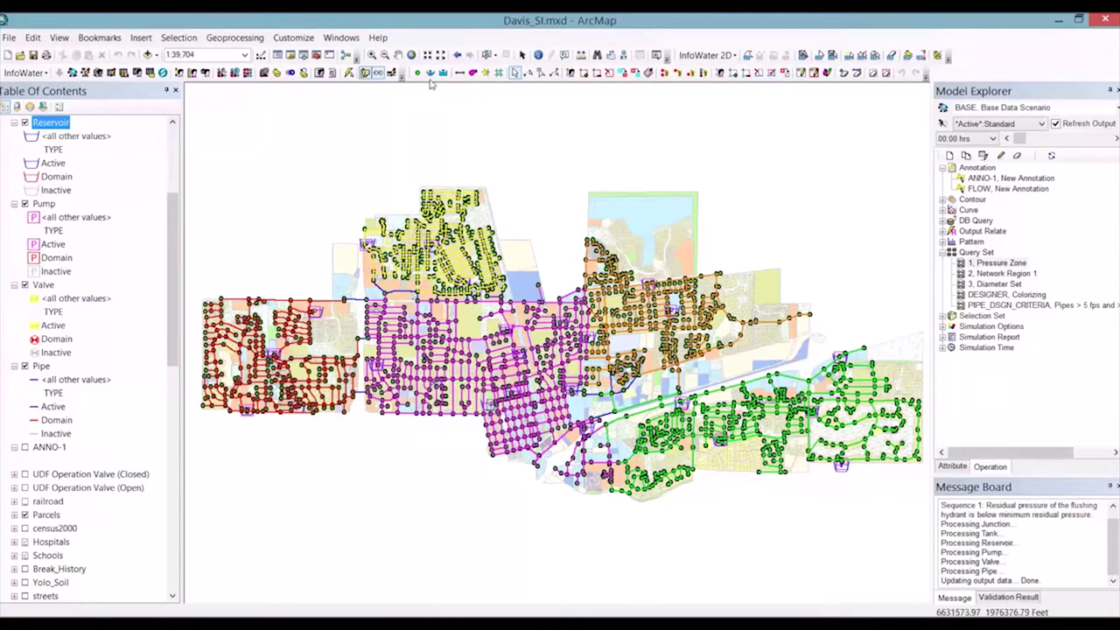
click(304, 72)
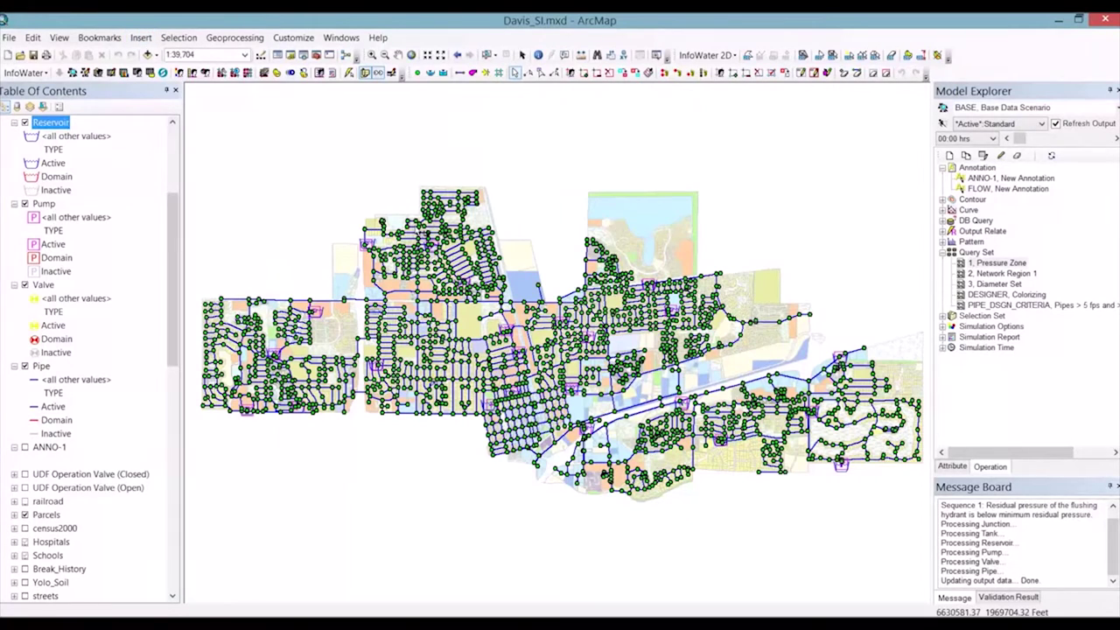
- Return to the bookmarked 1:5,000 view and add the street-grid network elements to the domain with a selection window
click(99, 37)
click(108, 103)
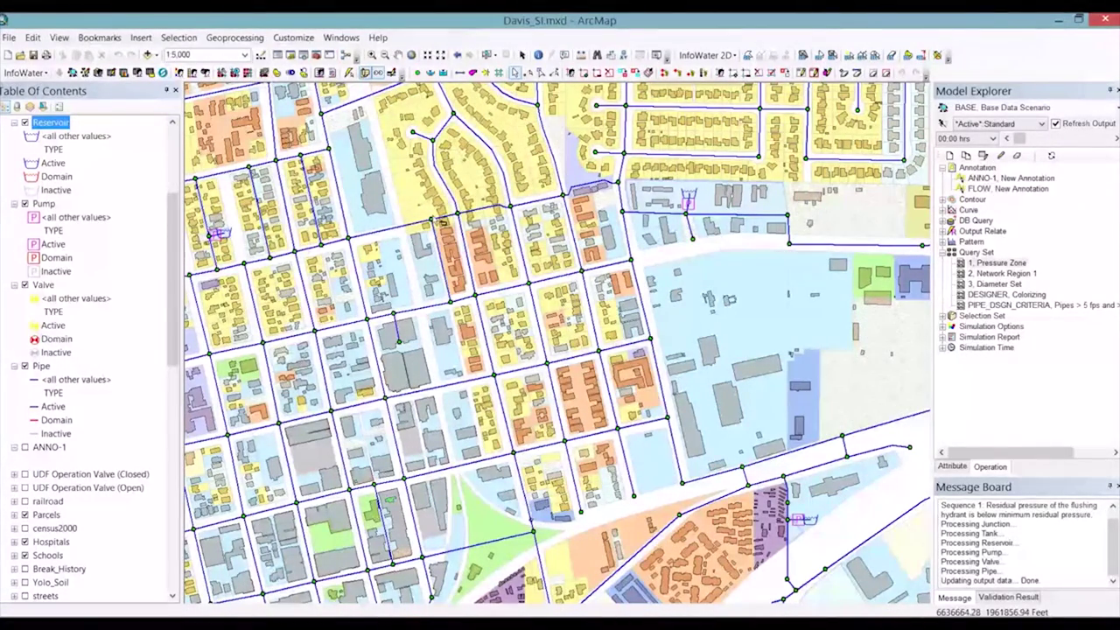
click(584, 73)
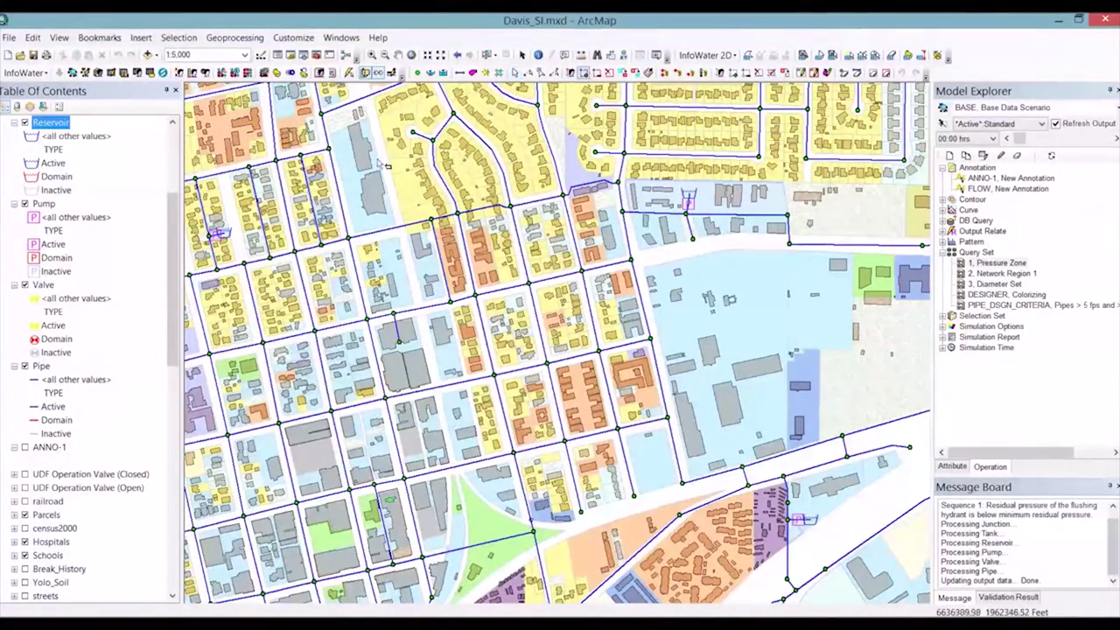
click(705, 569)
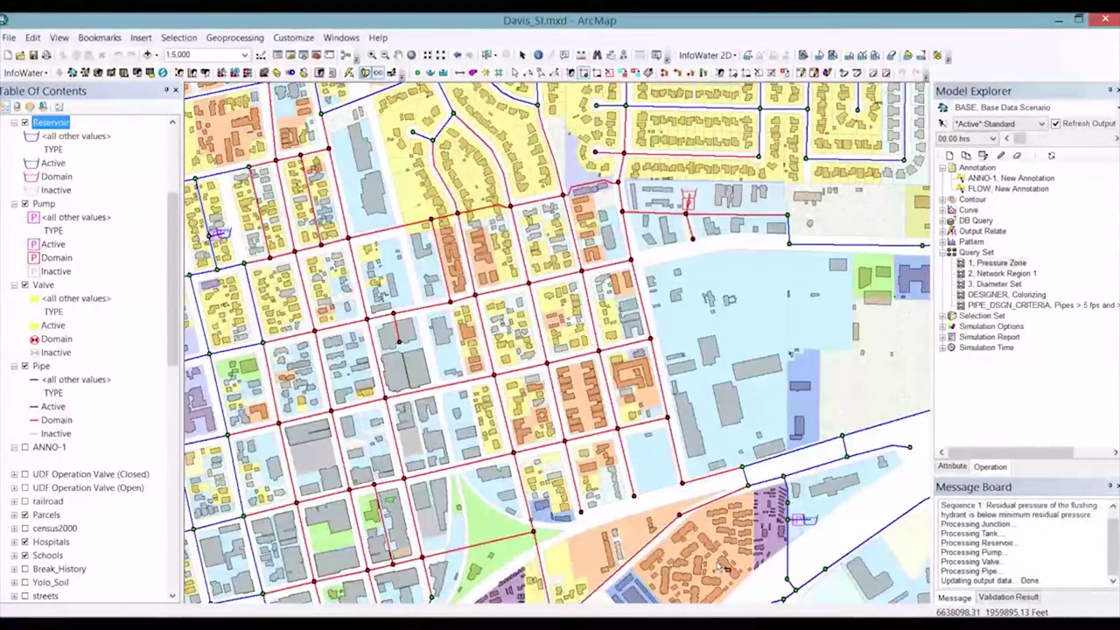
- Set up a Fireflow simulation on the domain only, with a residual pressure of 14 m and Design Fireflow disabled
click(998, 262)
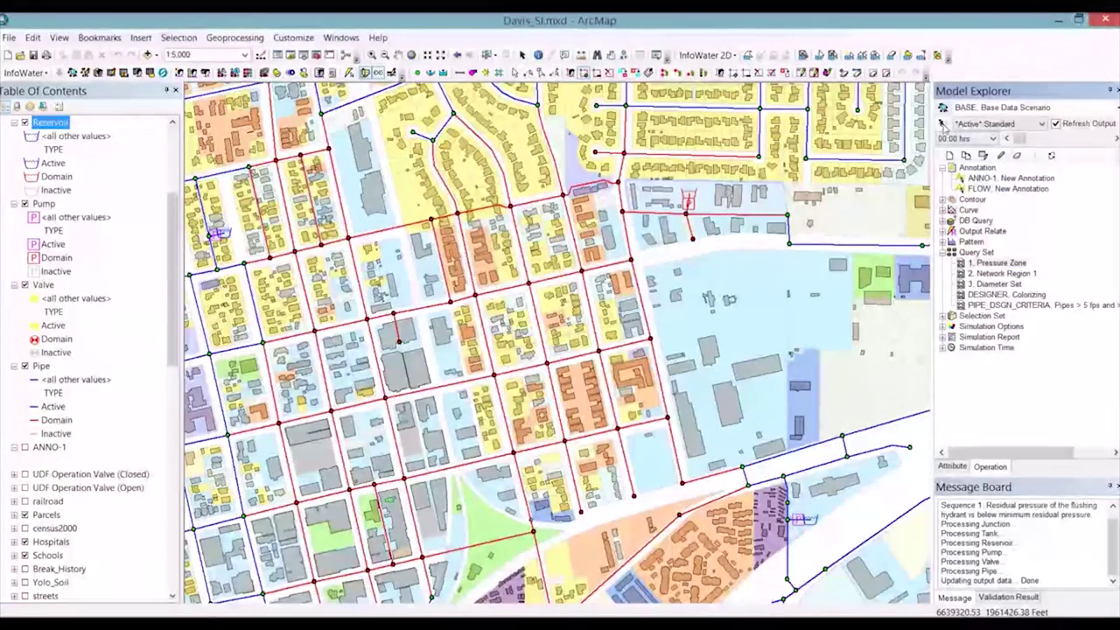
click(551, 260)
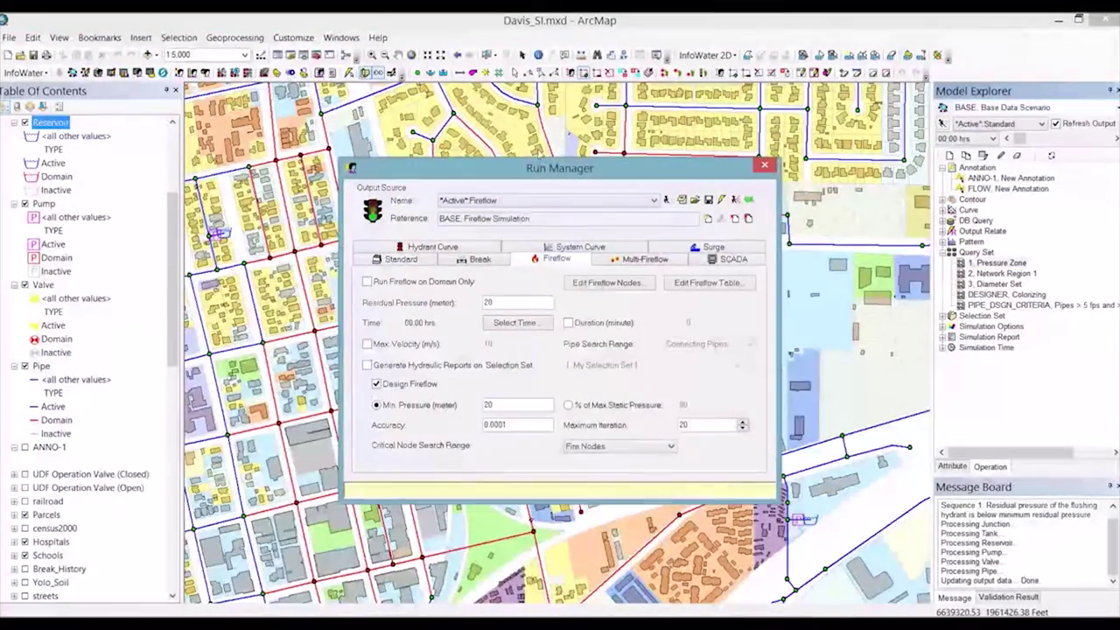
drag(541, 167, 356, 134)
click(194, 350)
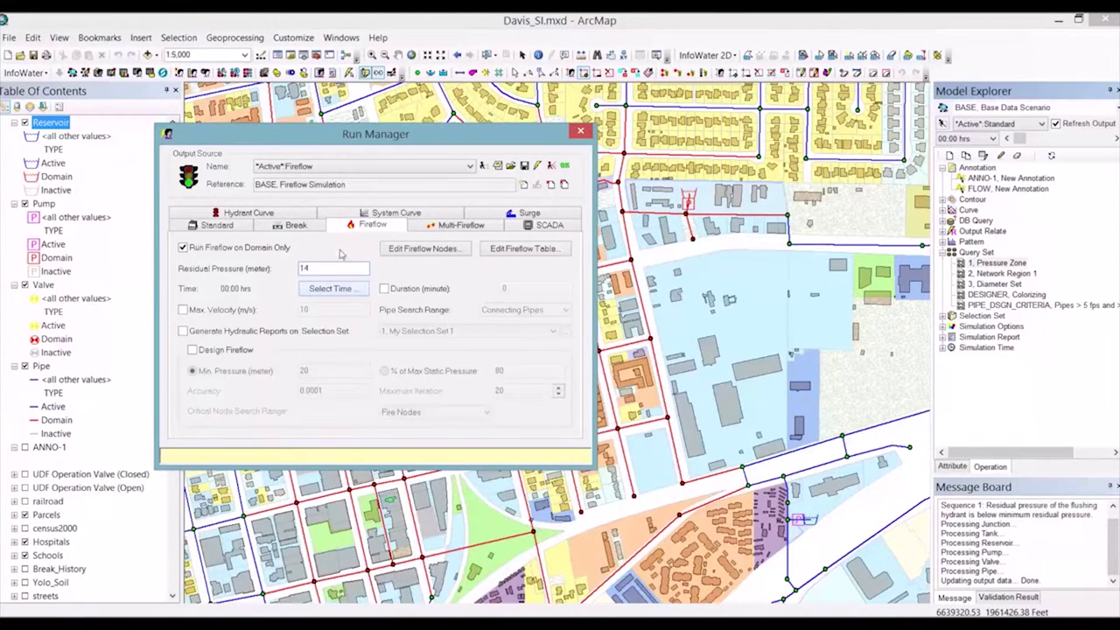
- Run the Fireflow simulation, switch to the most recent output data, and hide the Report Manager after reviewing the Fireflow report
click(482, 167)
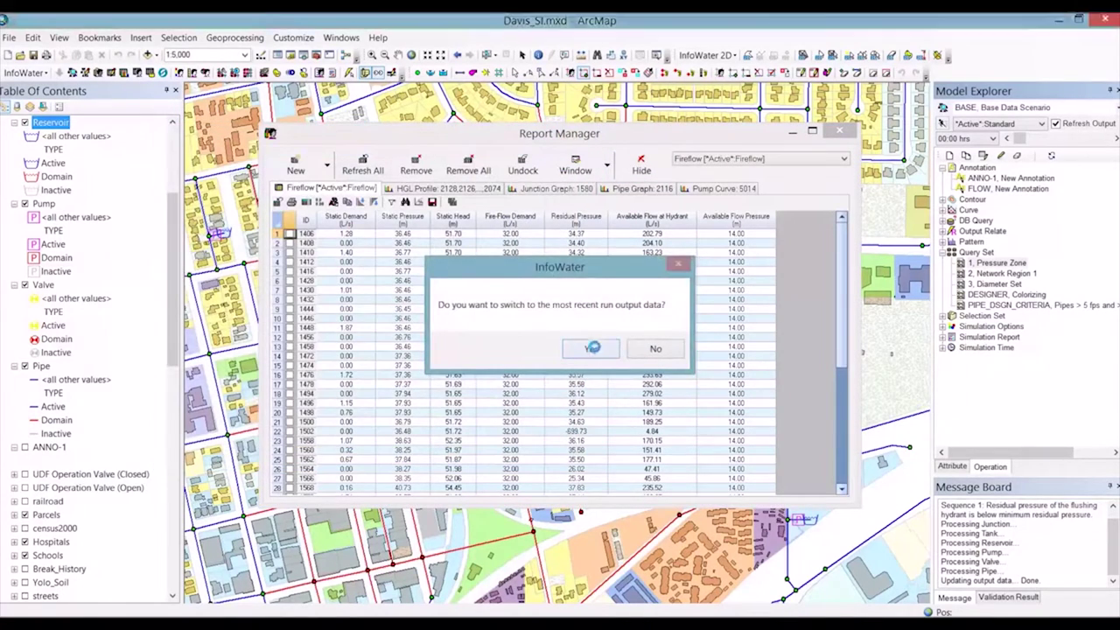
click(591, 348)
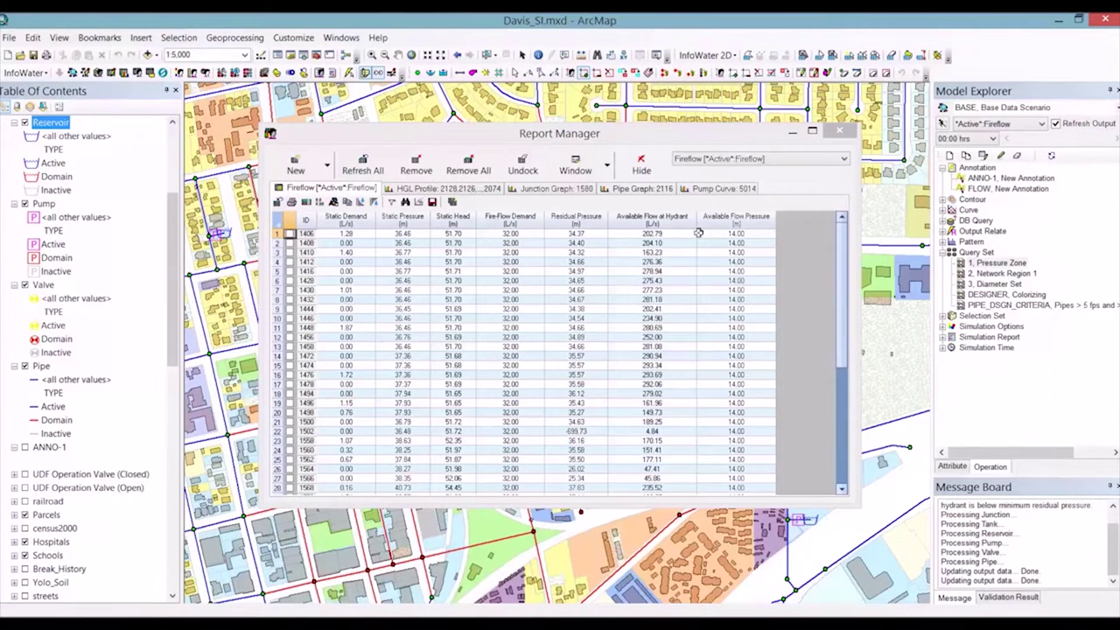
click(645, 168)
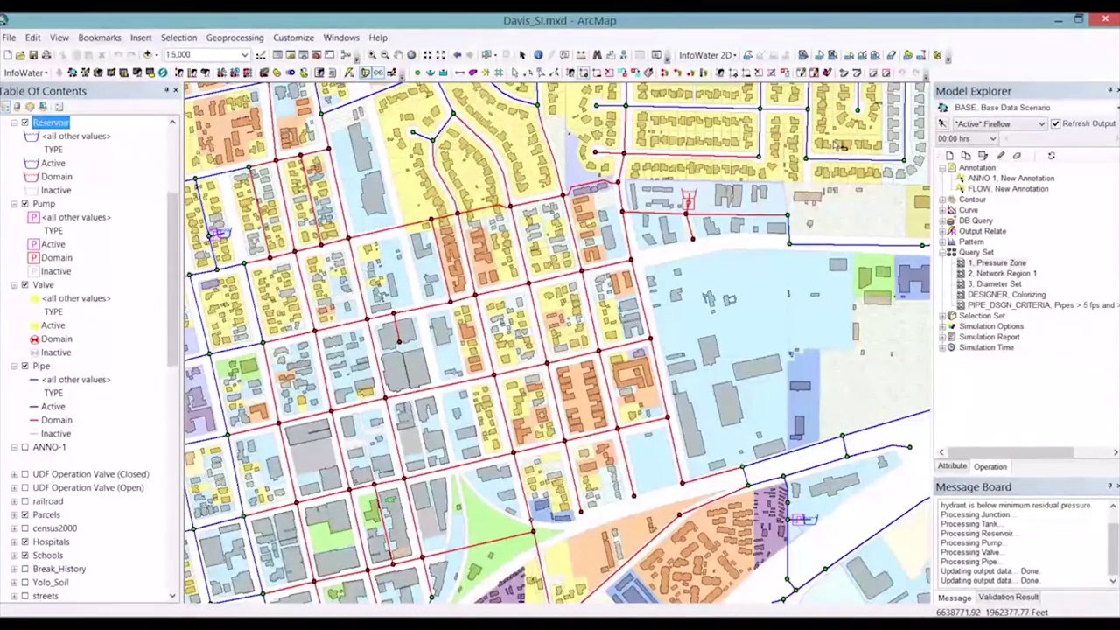
- Enable Design Fireflow with a minimum pressure of 20 m, rerun the Fireflow simulation, and close the Run Manager
click(944, 124)
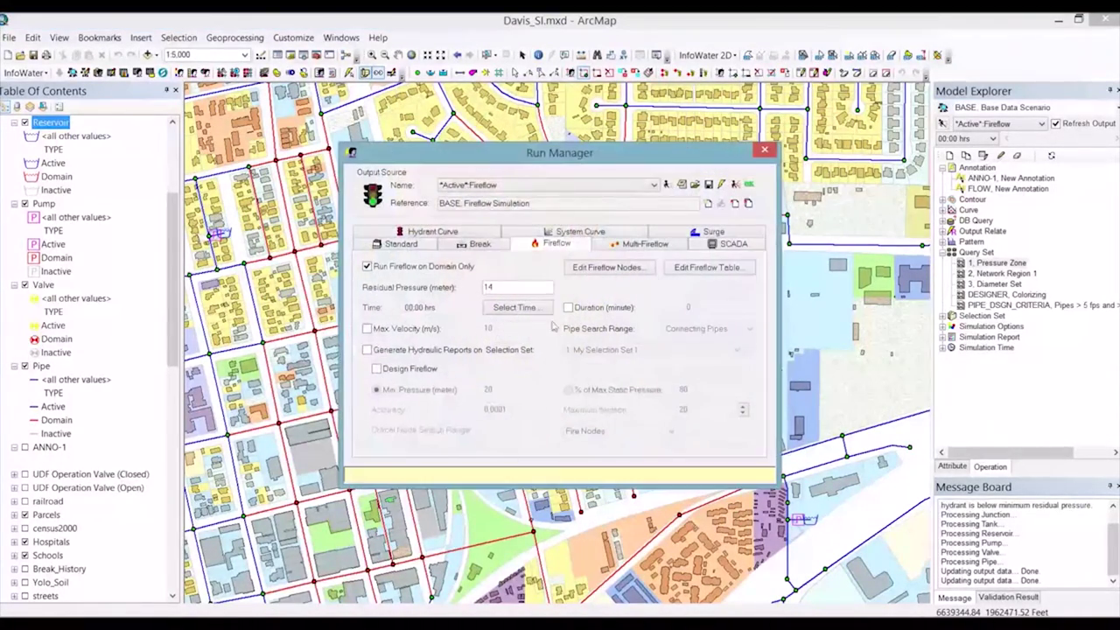
click(376, 368)
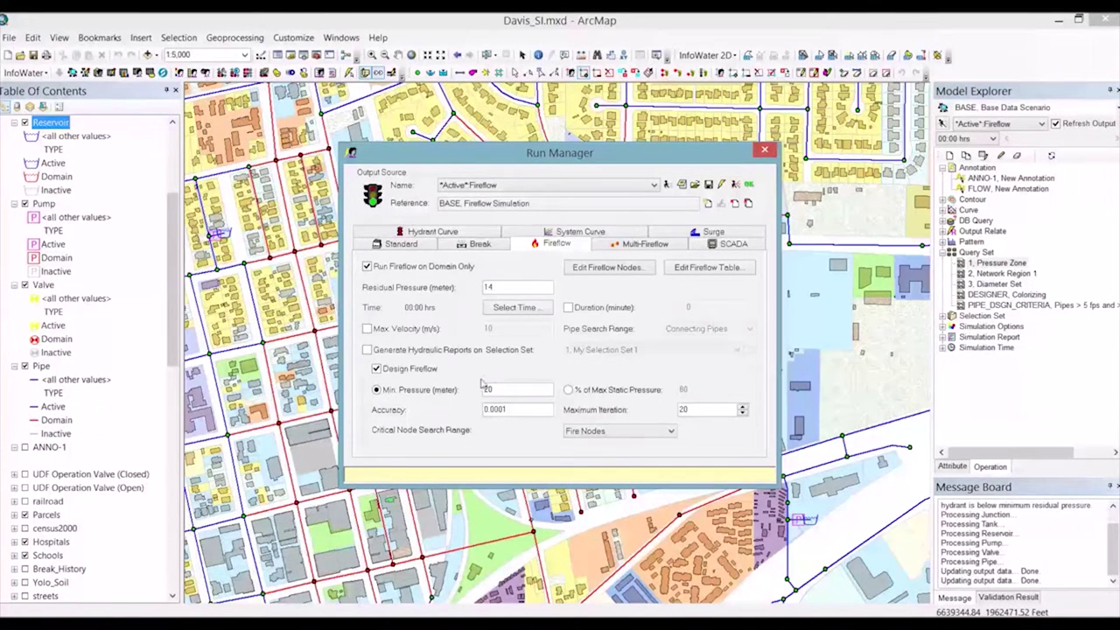
click(667, 186)
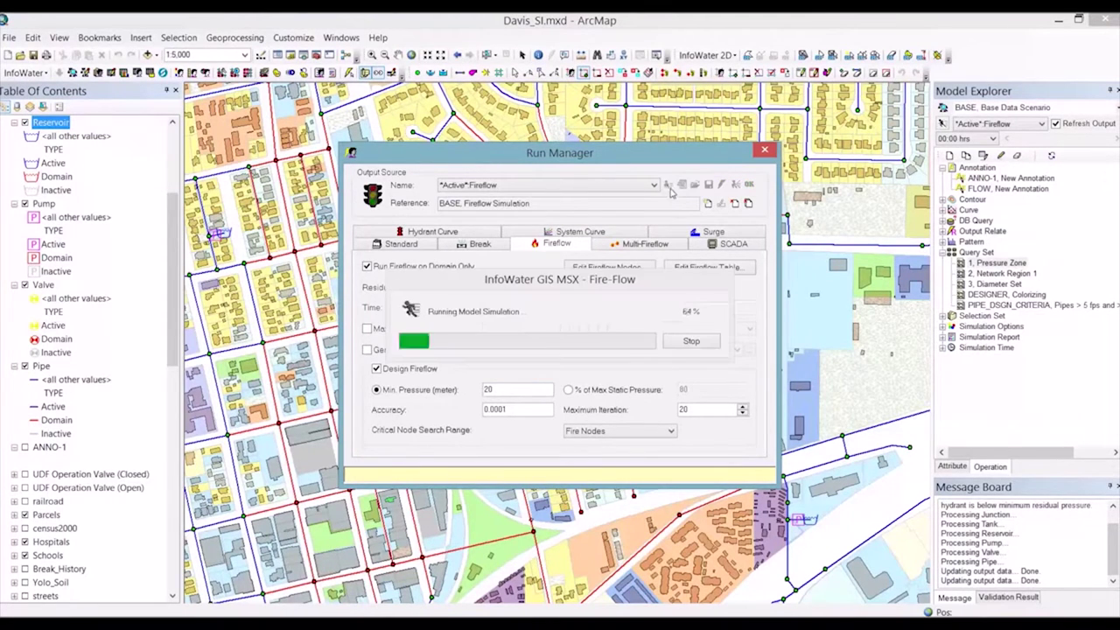
click(764, 152)
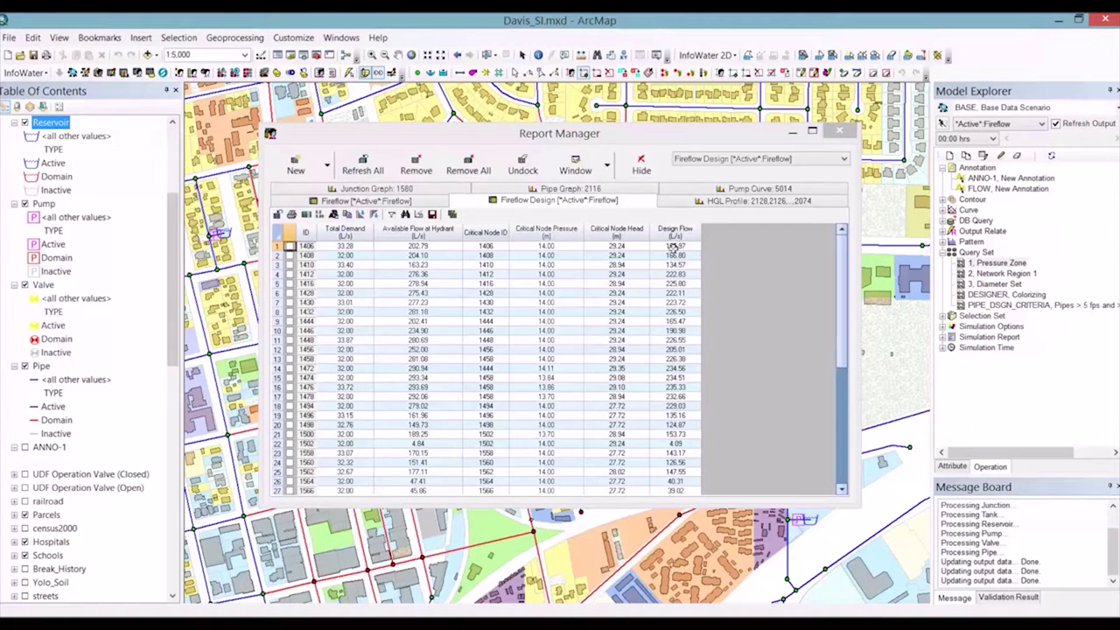
- Examine the design flow and available flow of junction 1502 in the Fireflow Design report, and hide the Report Manager
click(675, 444)
drag(508, 456, 346, 443)
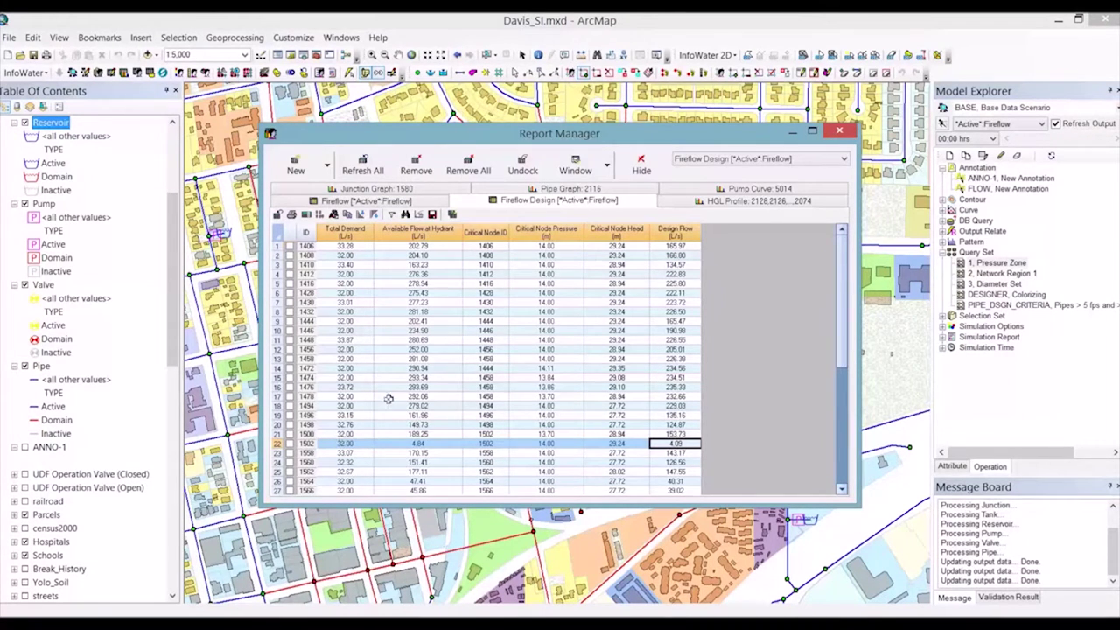
click(642, 167)
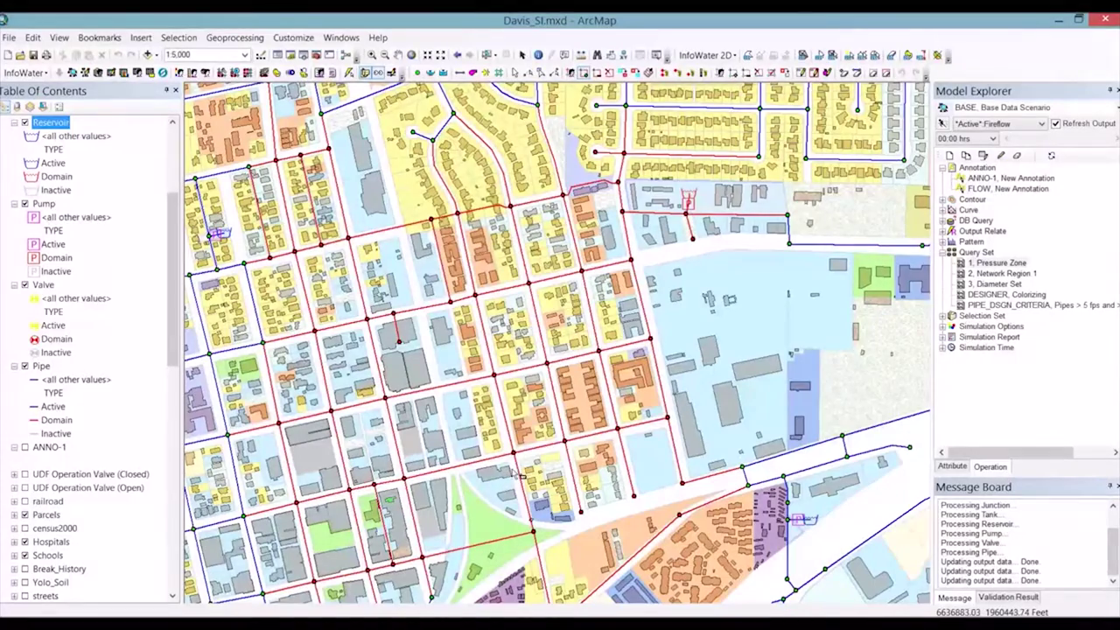
- Create a contour named Fireflow for the domain from the active Fireflow output, using the Design Flow data category
right_click(971, 201)
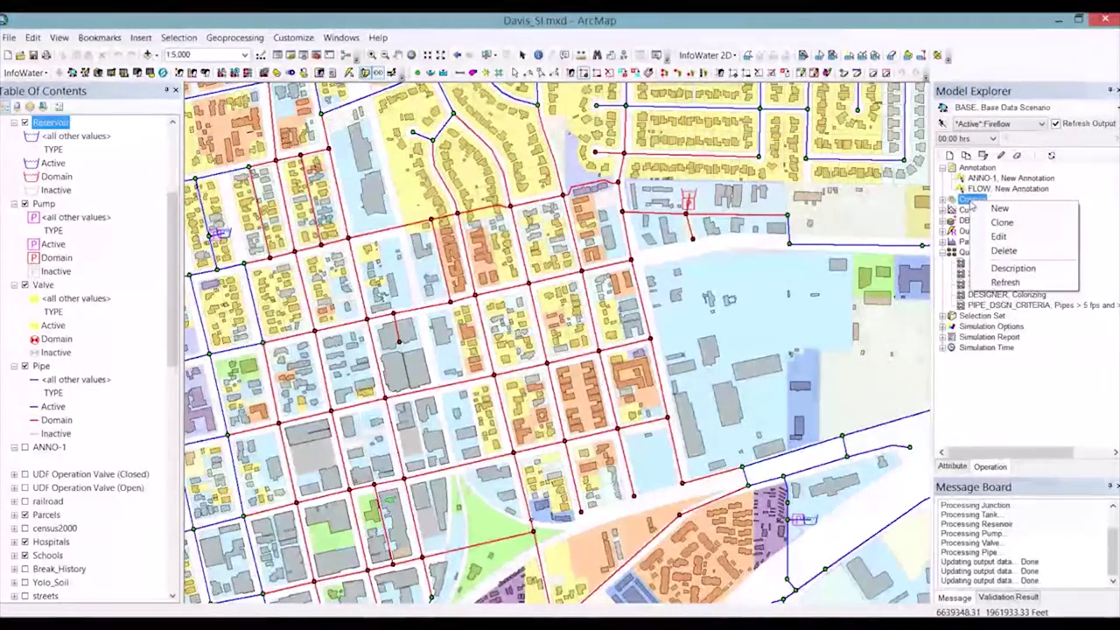
click(984, 209)
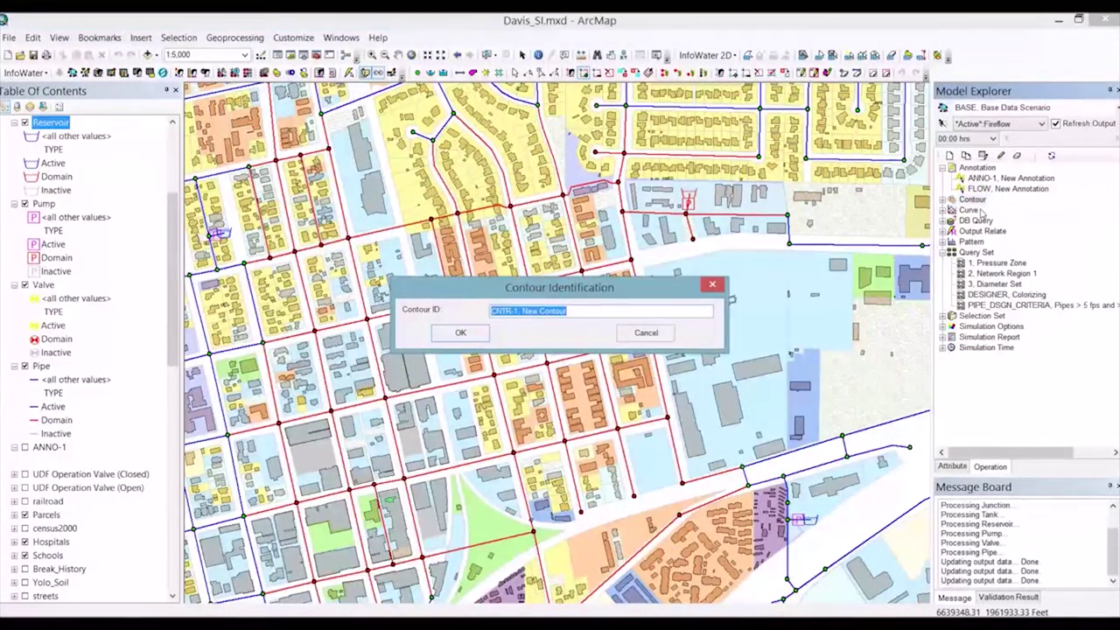
text(Fi)
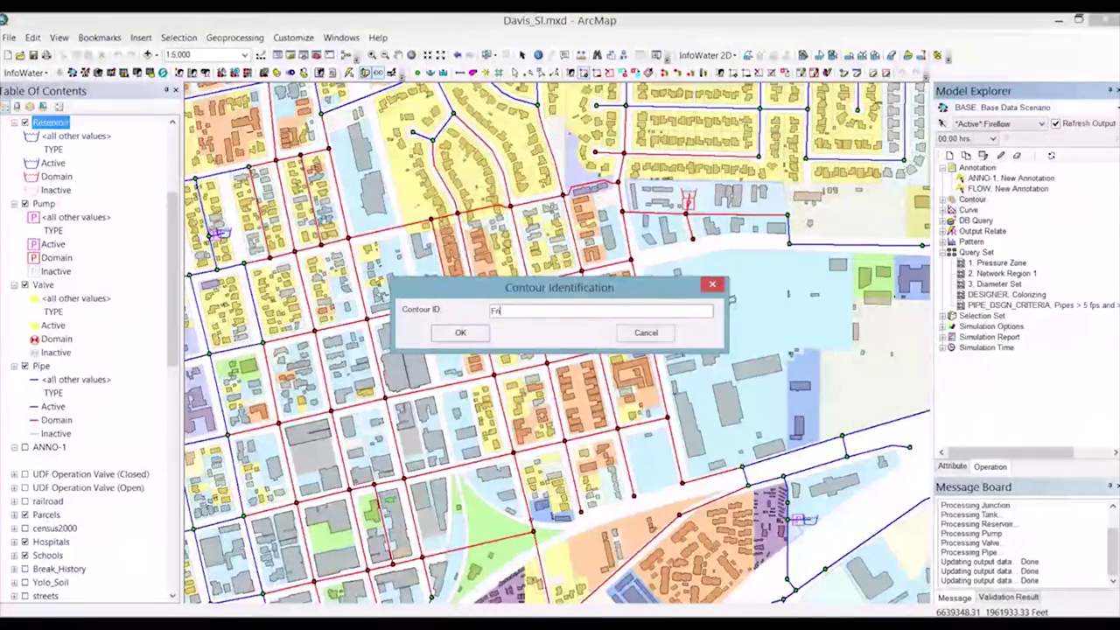
text(reflow)
key(Return)
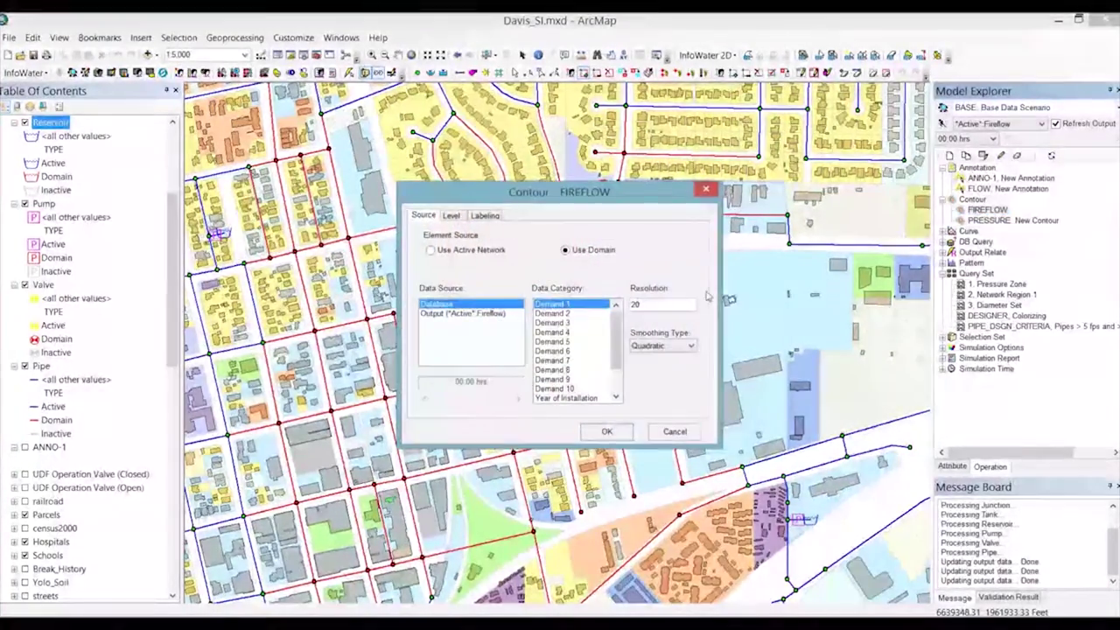
click(499, 315)
click(564, 380)
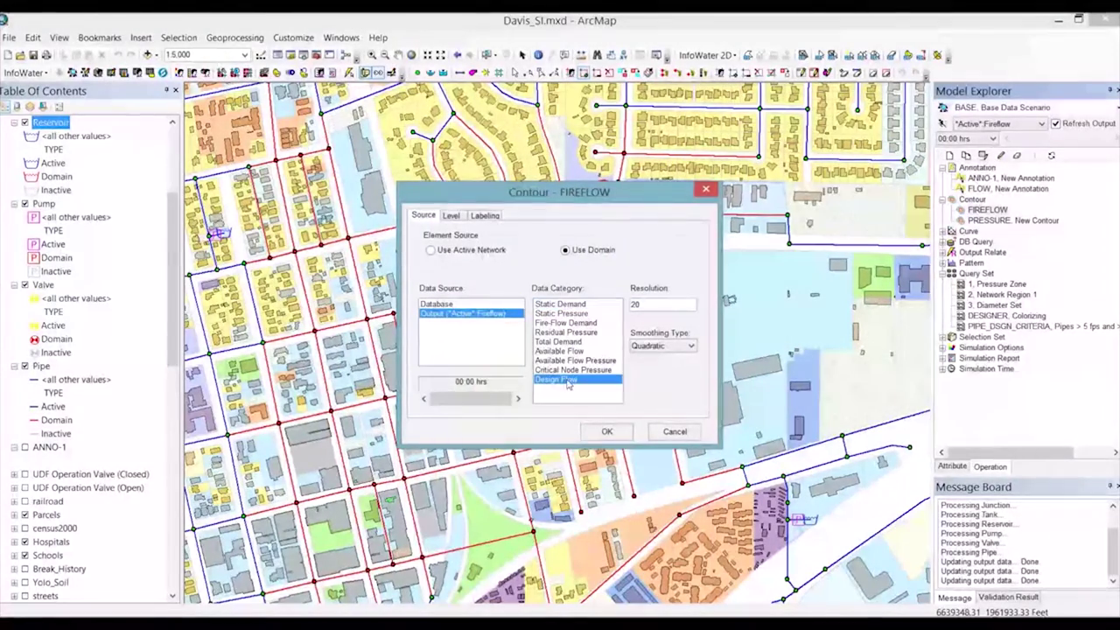
click(606, 432)
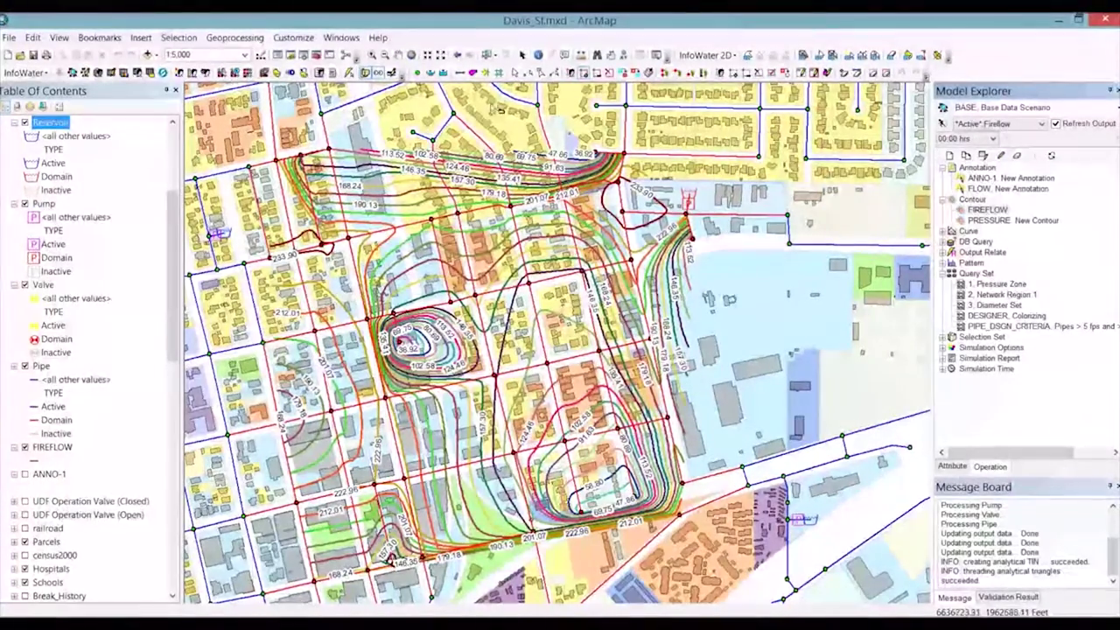
- Inspect the attributes of junction 1502 and its connecting pipe inside the tight ring of fireflow contours
click(372, 55)
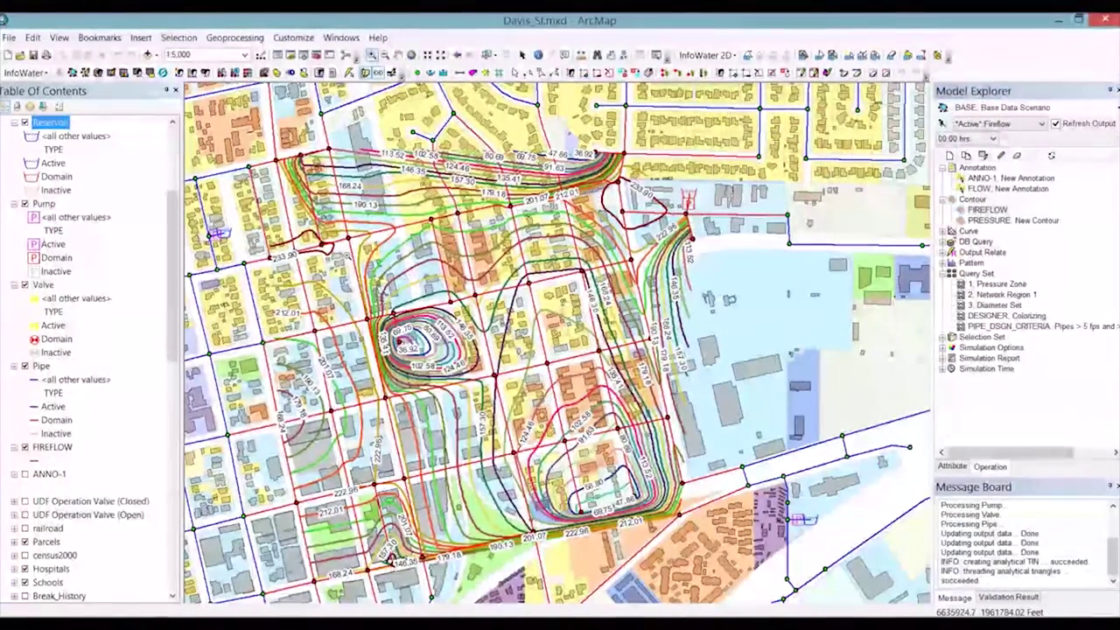
drag(343, 273, 575, 457)
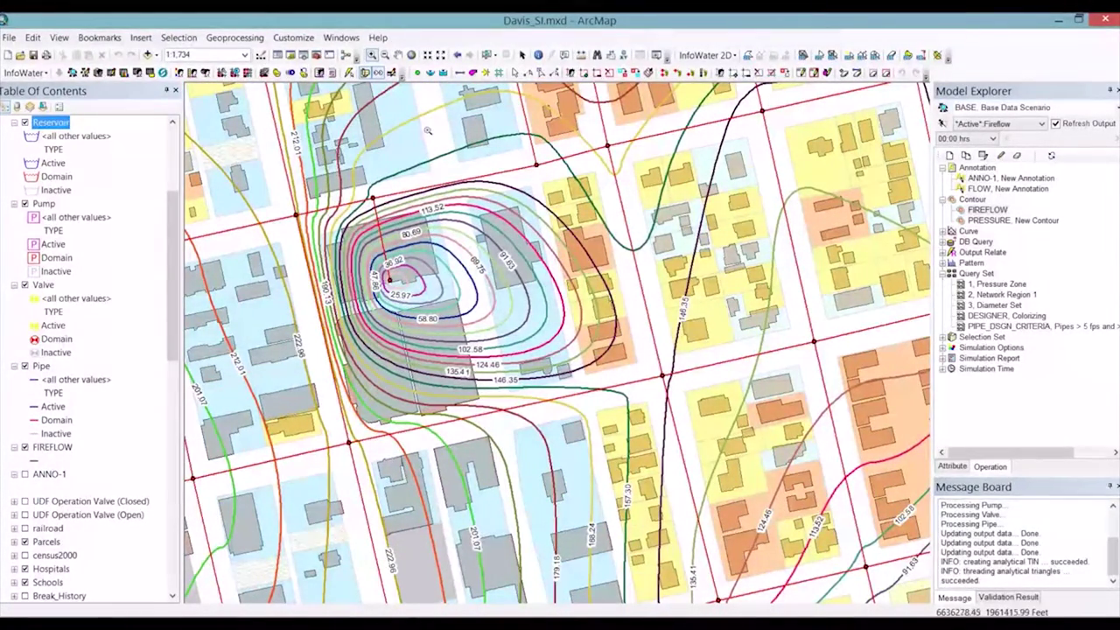
click(516, 73)
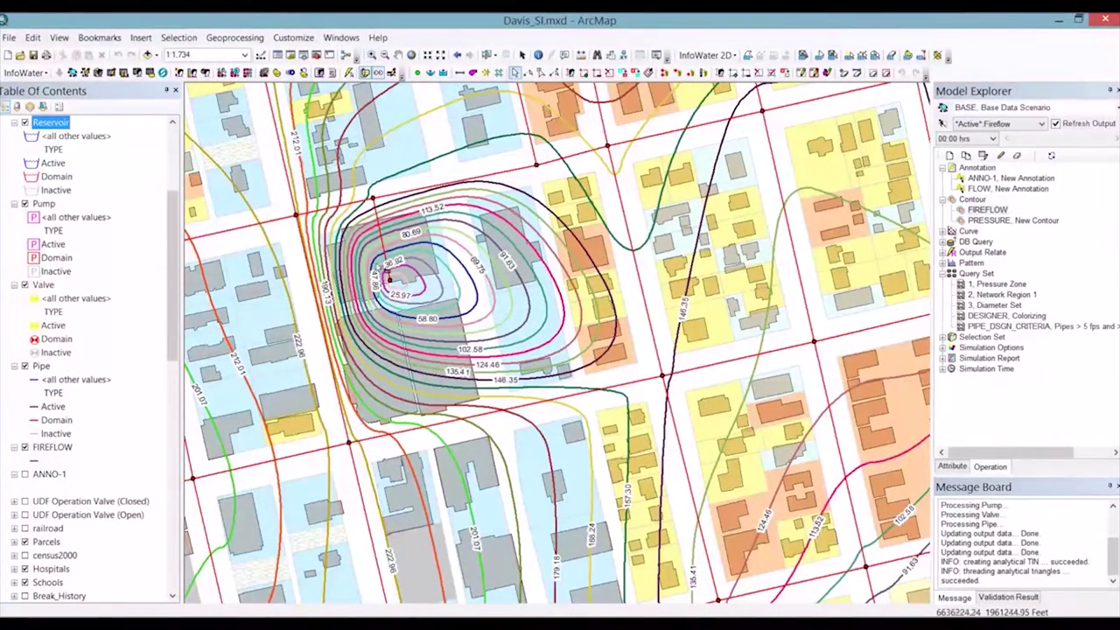
click(427, 323)
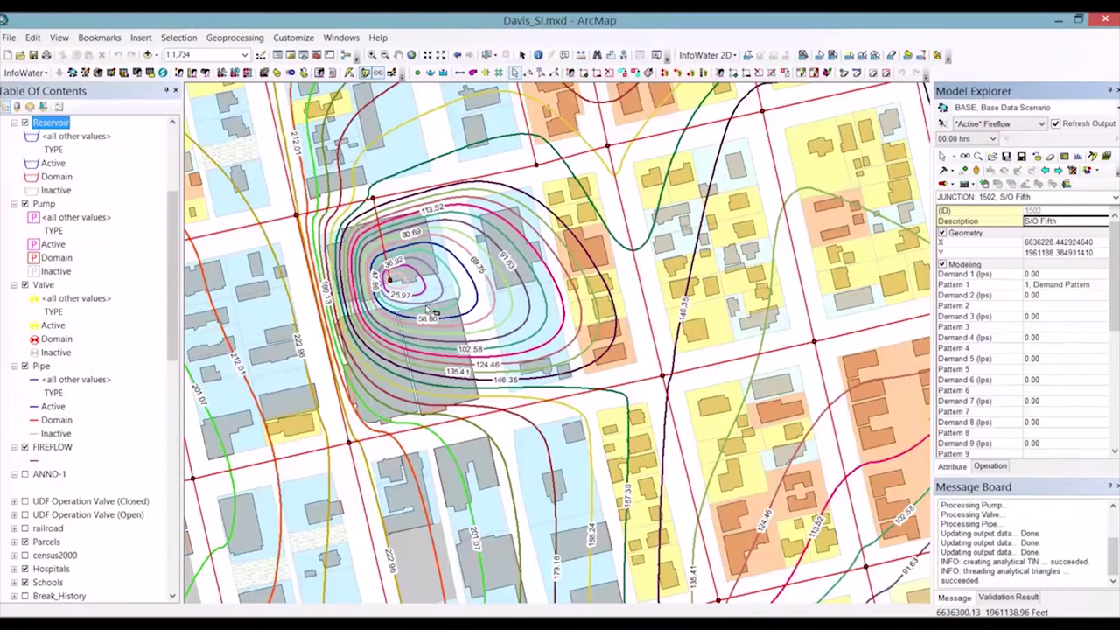
click(381, 217)
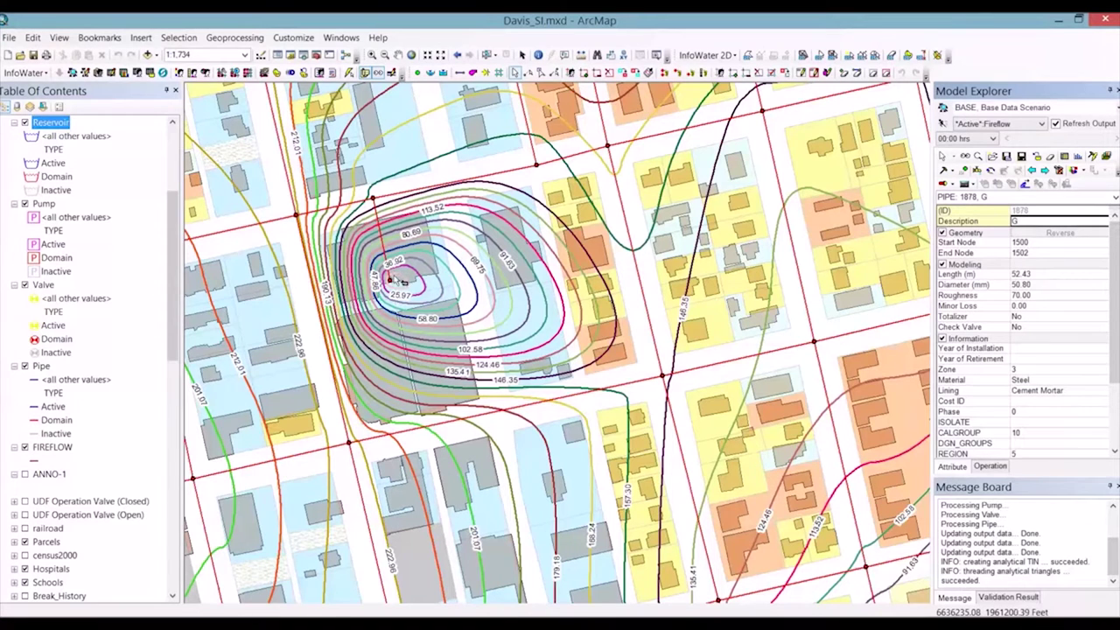
- Hide the FIREFLOW contour layer and clear the domain from the network map
right_click(398, 286)
click(429, 309)
click(25, 447)
click(609, 73)
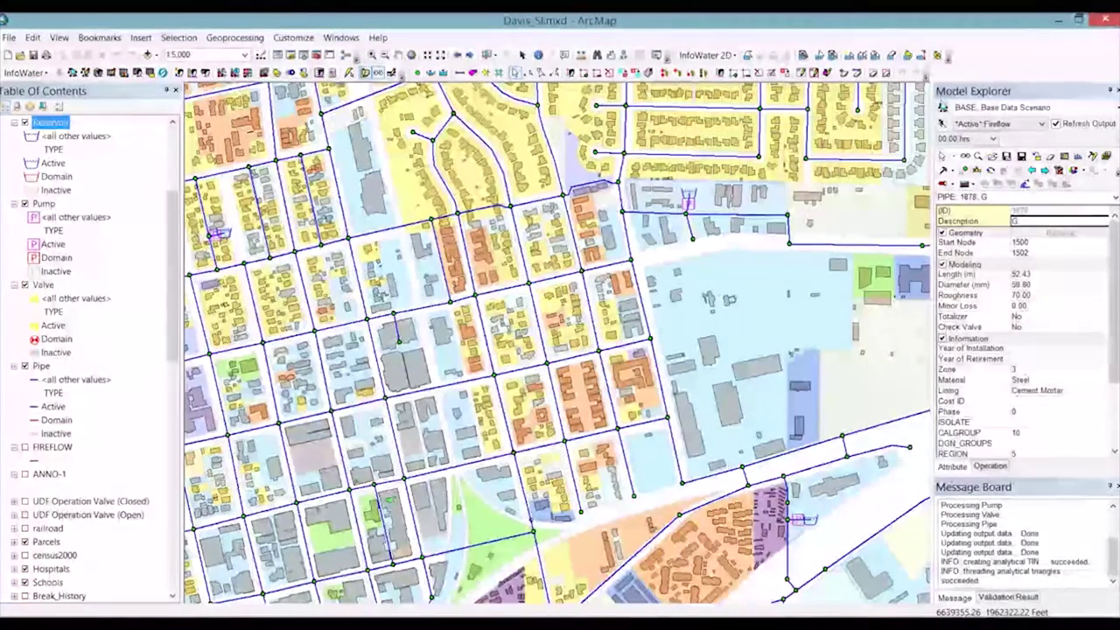
- Create a new scenario with the ID max_day under the BASE network scenario
click(943, 109)
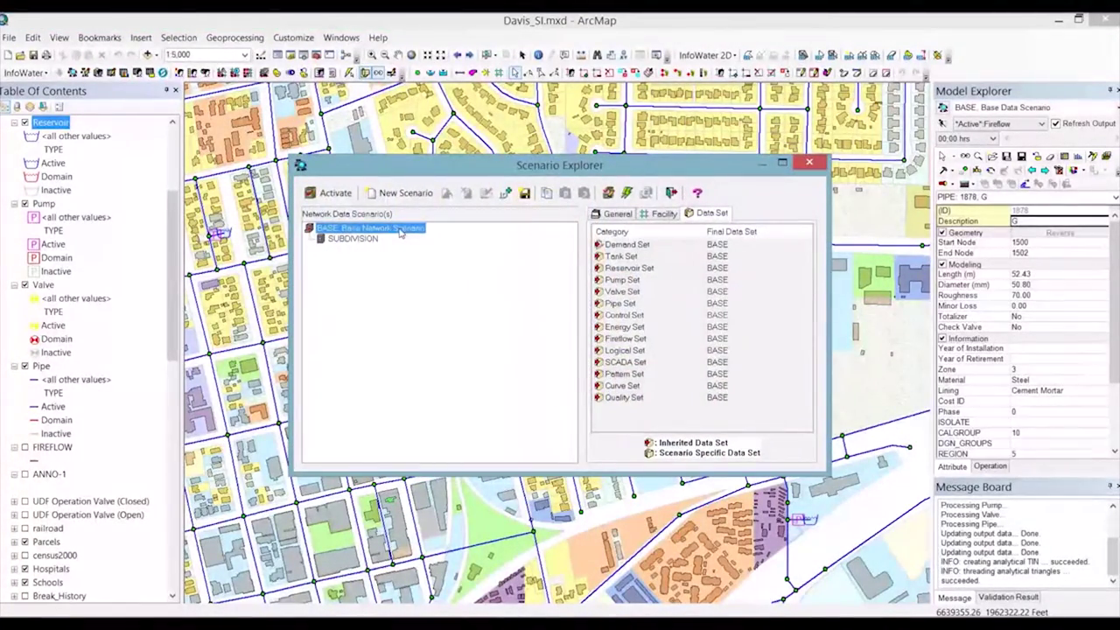
click(405, 193)
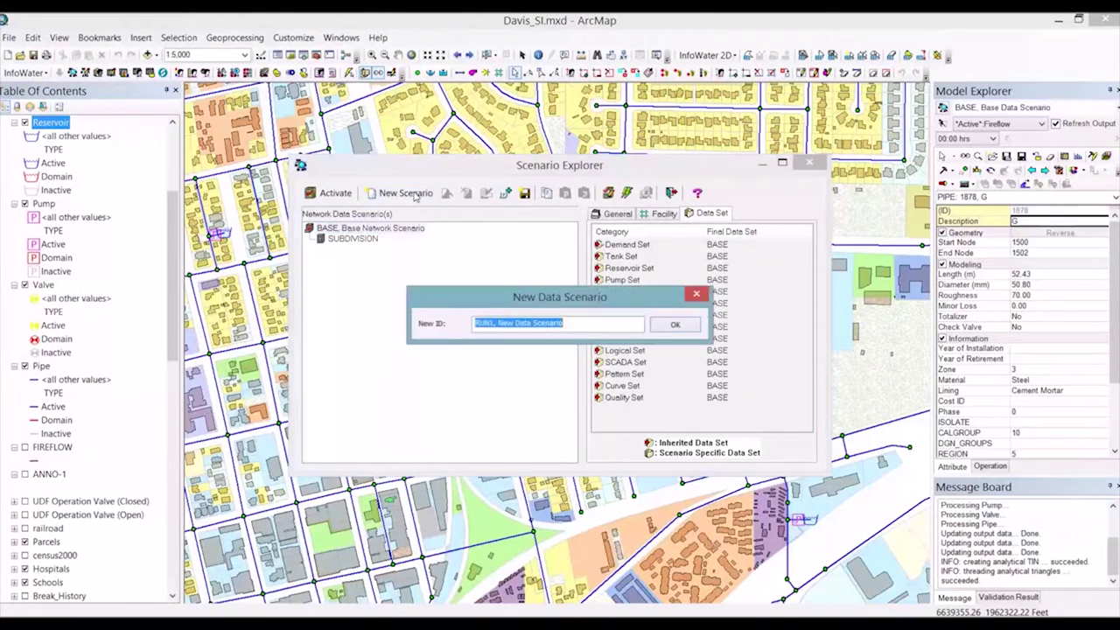
text(max)
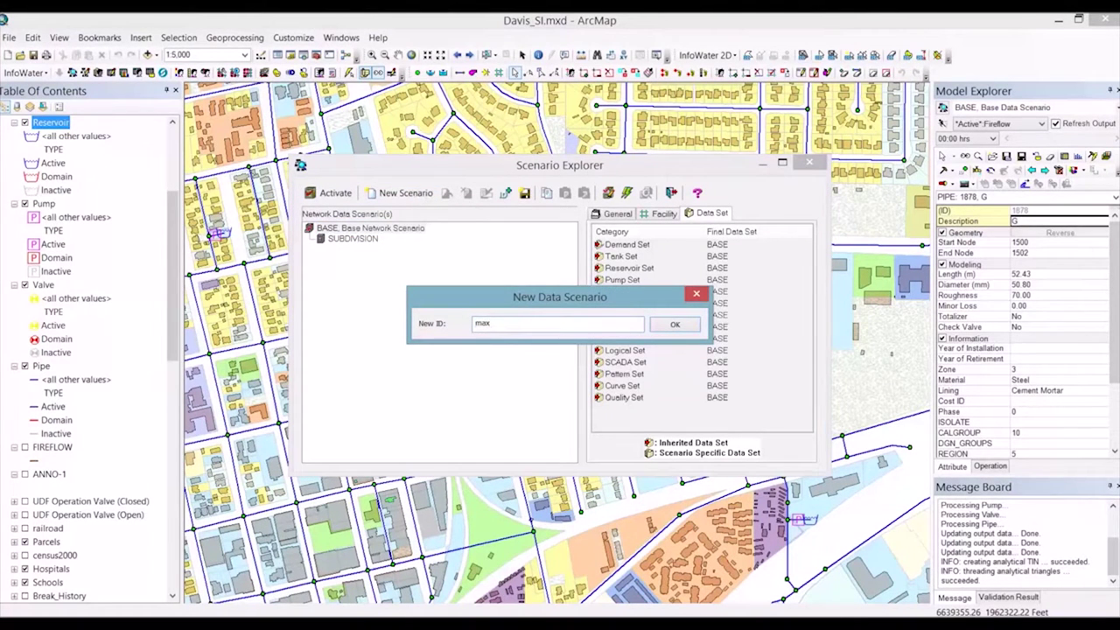
text(_day)
key(Return)
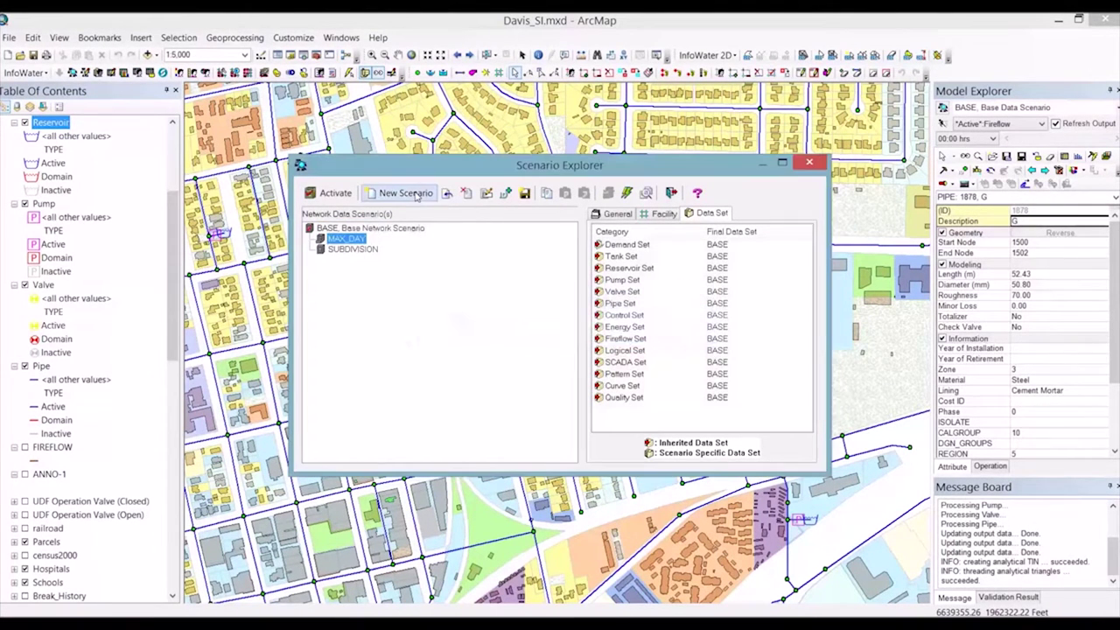
- Create a second scenario under the BASE network scenario with the ID Min_day
click(368, 228)
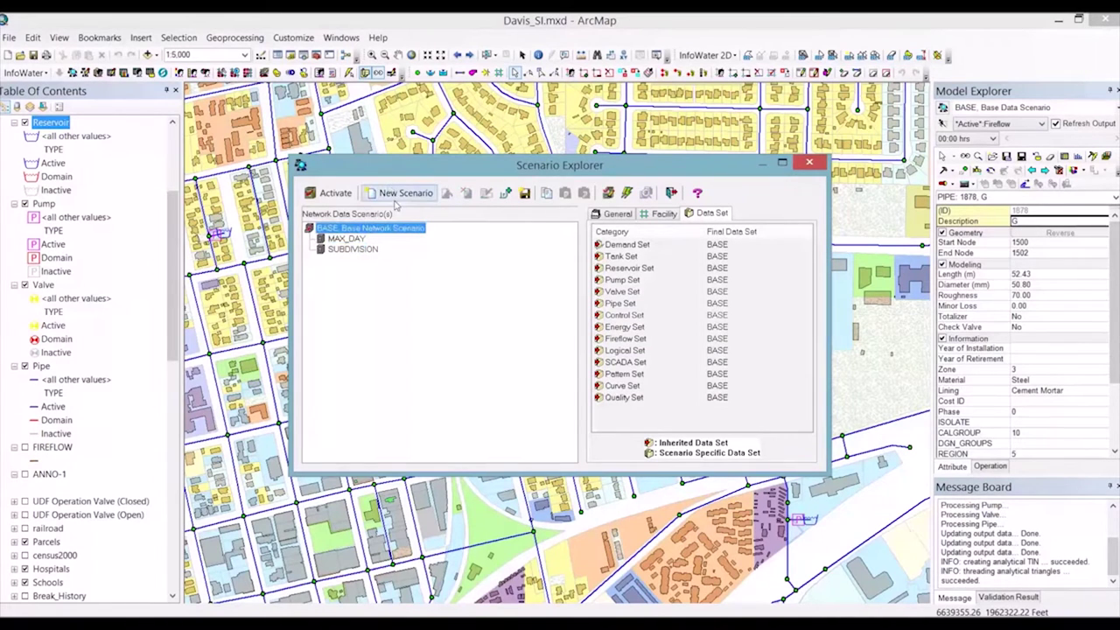
click(407, 193)
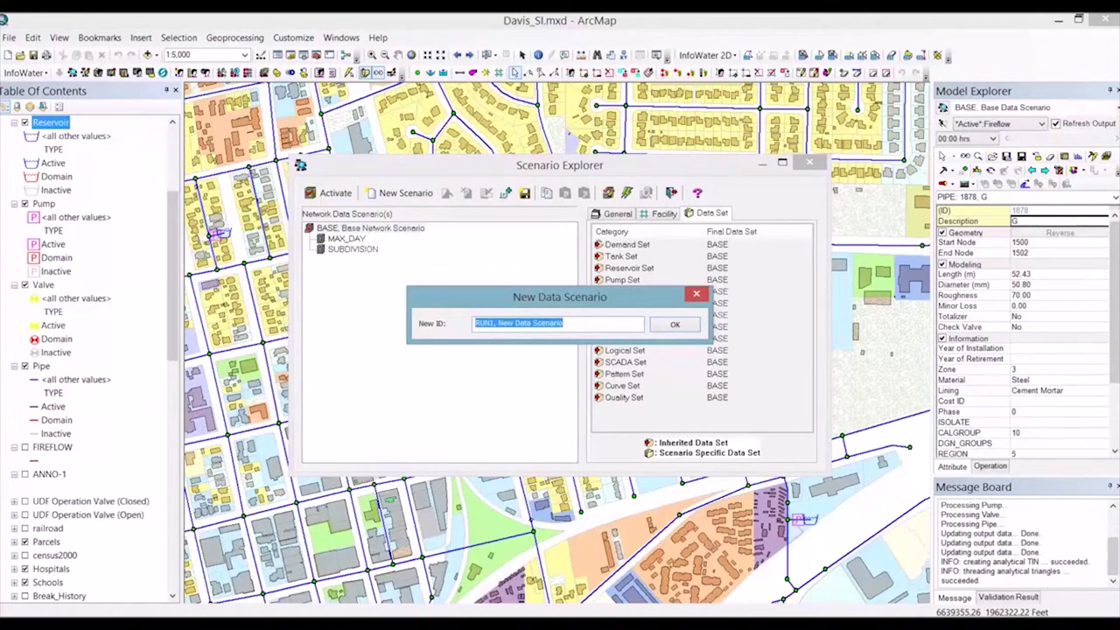
text(Min_d)
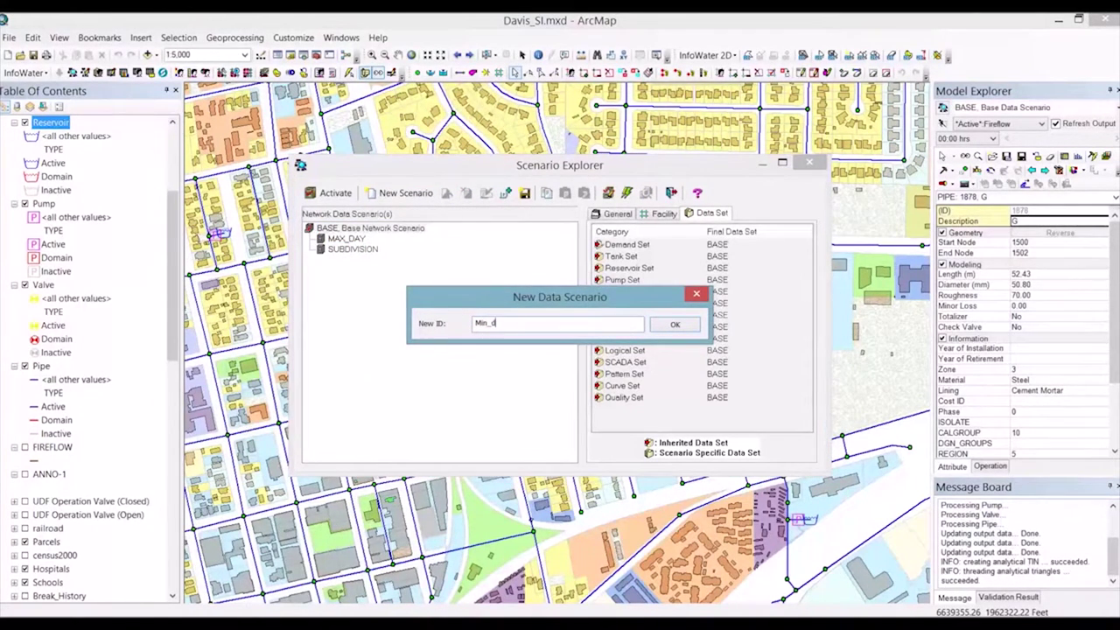
text(ay)
key(Return)
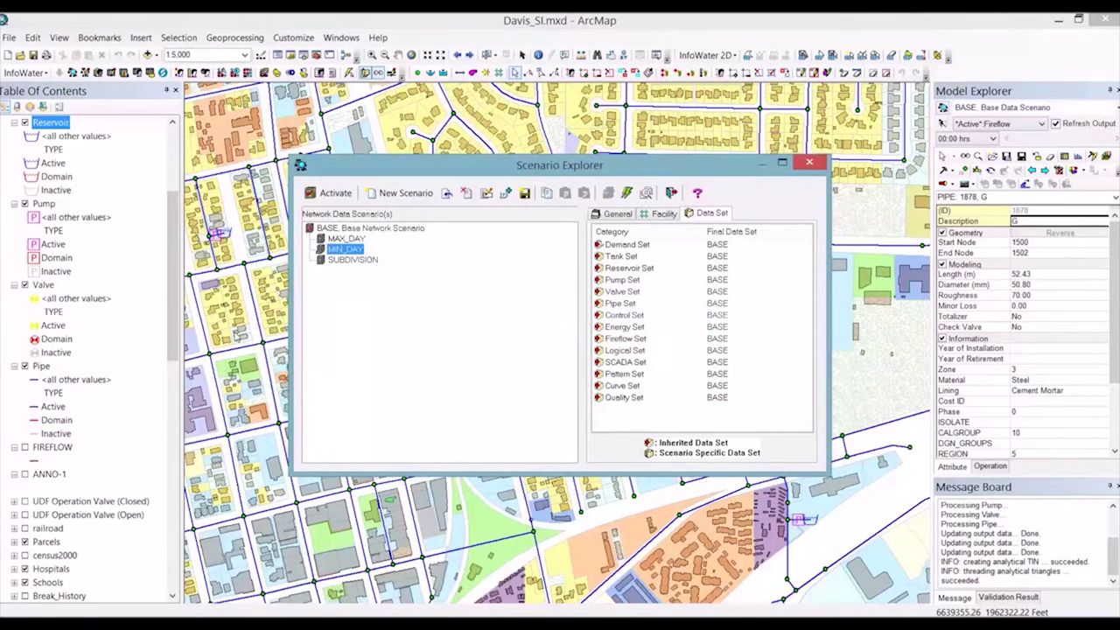
- Clone the BASE demand set as MAX and assign it to the MAX_DAY scenario
click(347, 240)
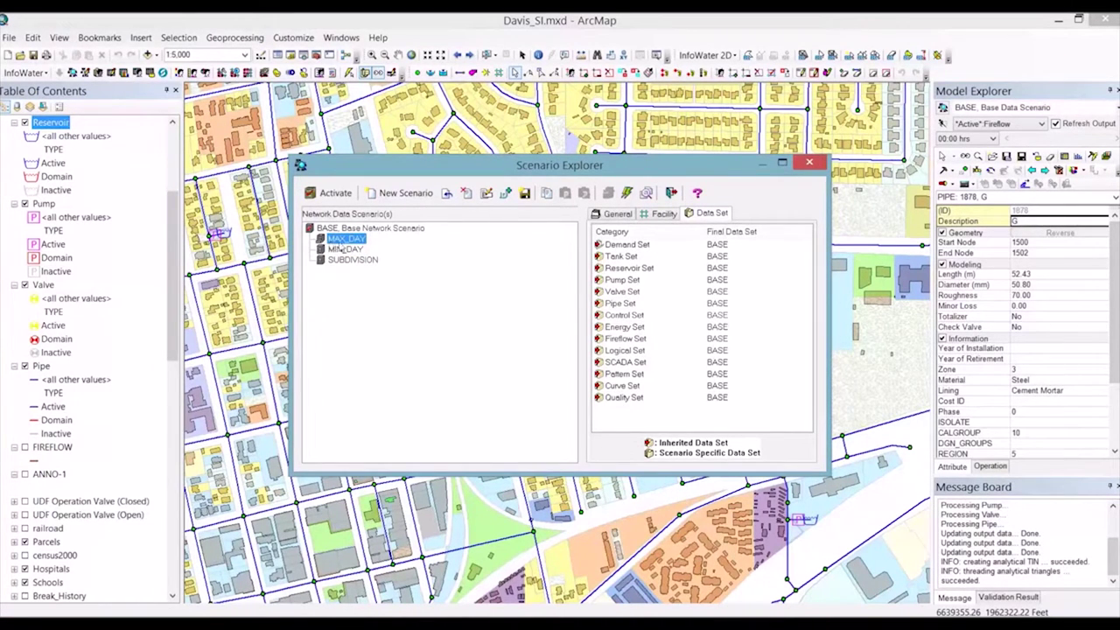
double_click(633, 246)
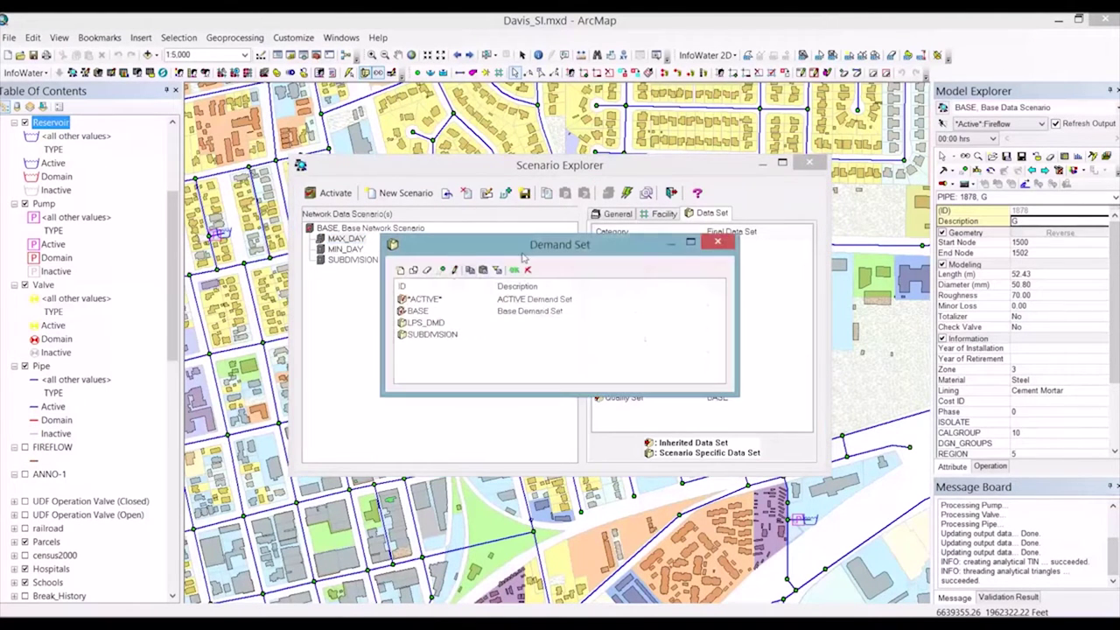
click(417, 311)
click(414, 272)
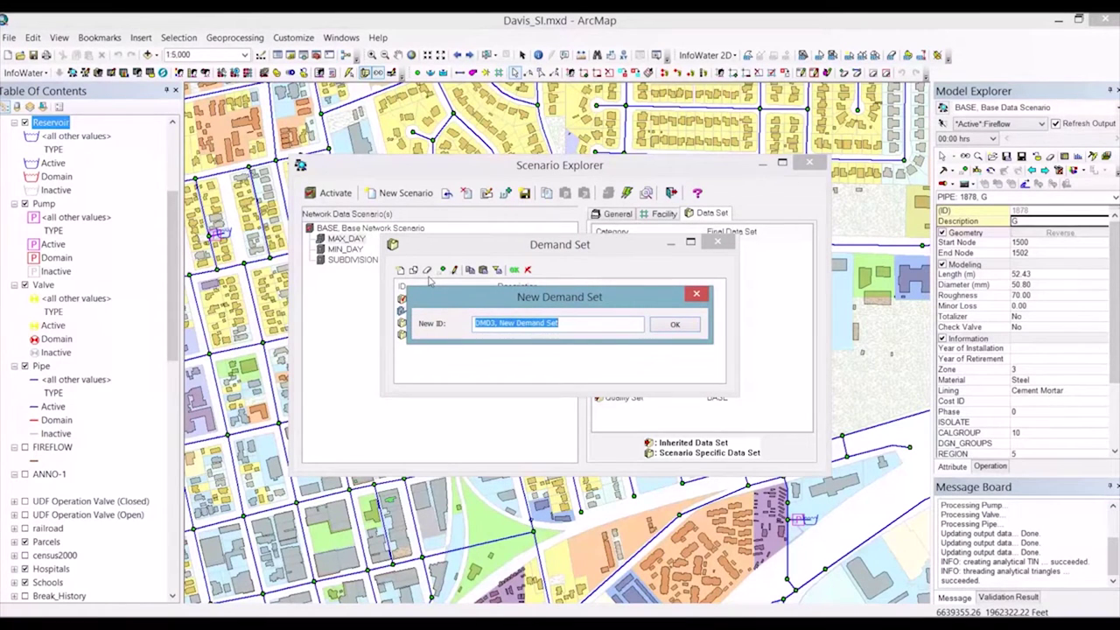
text(MAX)
key(Return)
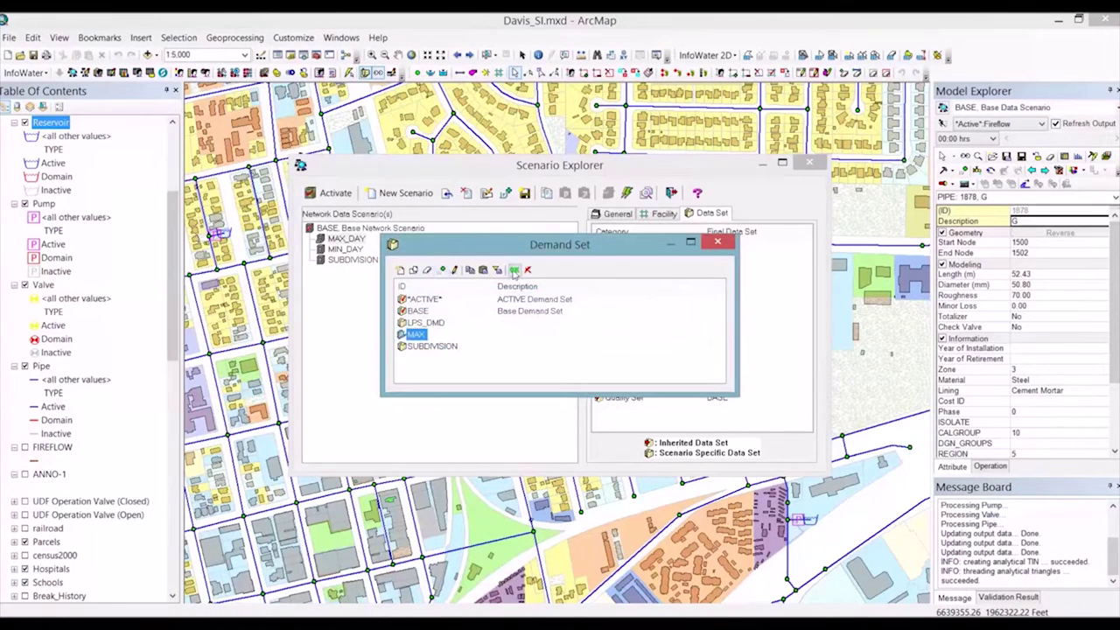
click(514, 270)
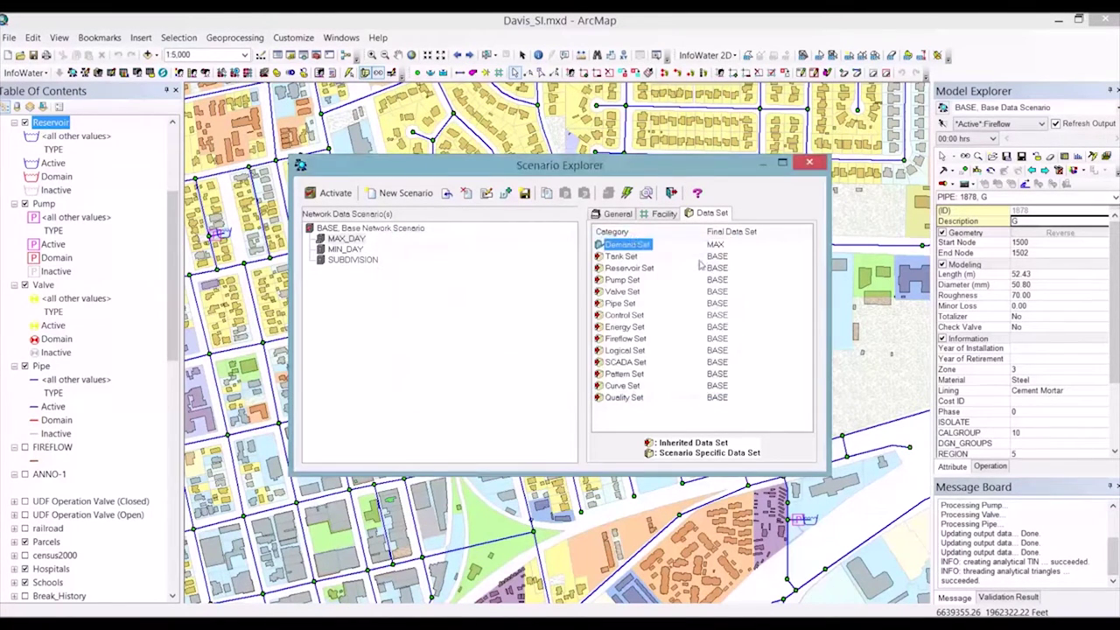
- Clone the BASE demand set as min and assign it to the MIN_DAY scenario
click(345, 250)
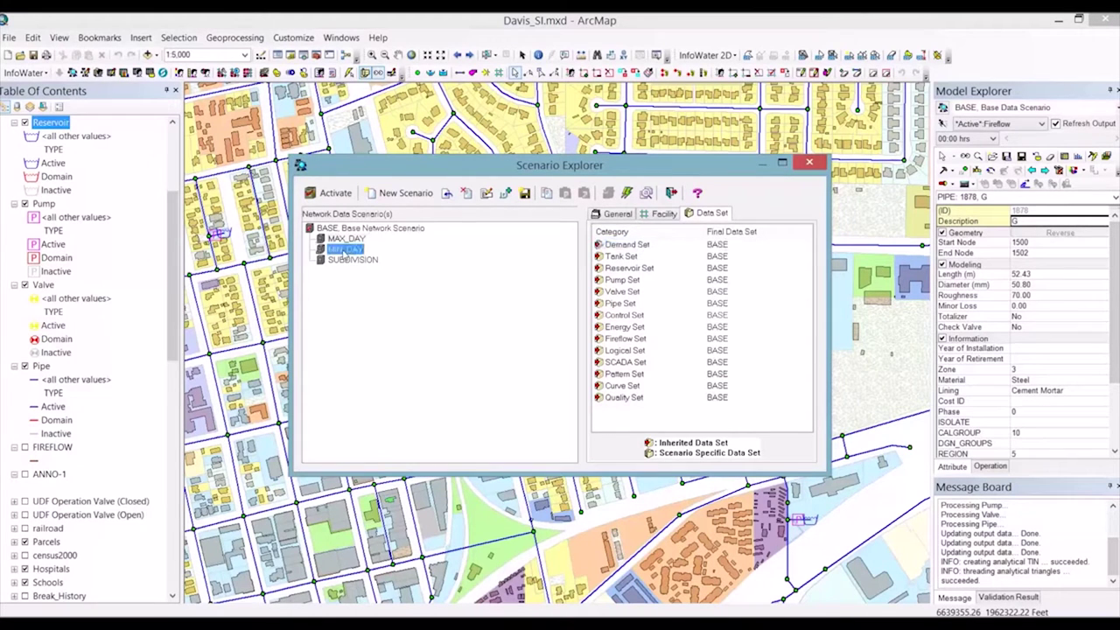
double_click(626, 245)
click(419, 311)
click(420, 271)
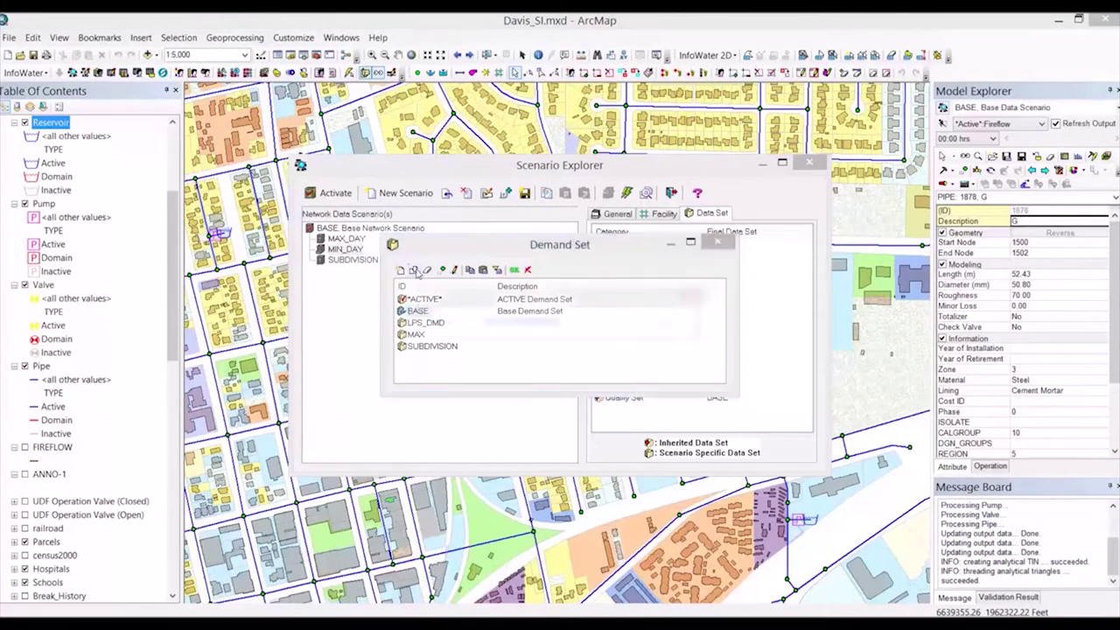
text(min)
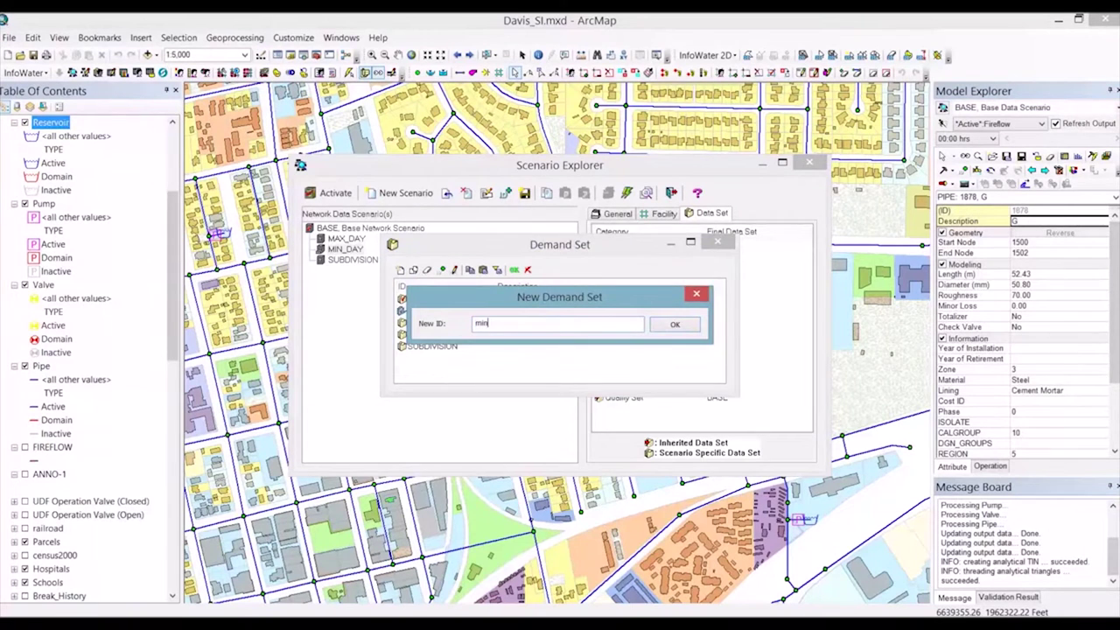
key(Return)
click(513, 269)
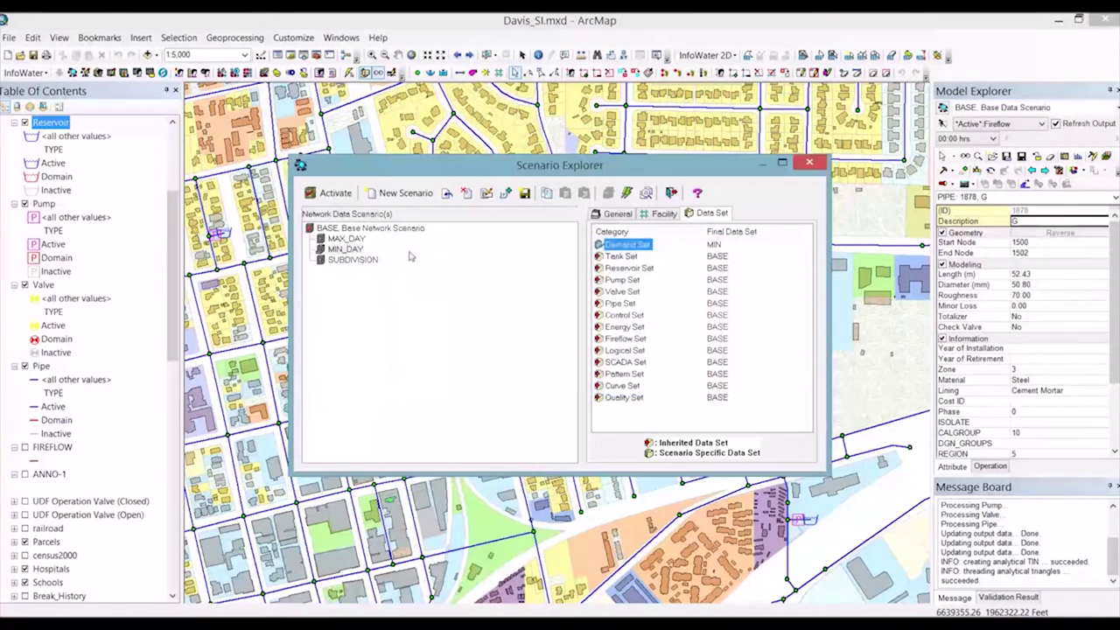
- Activate the MAX_DAY scenario and close the Scenario Explorer
click(345, 238)
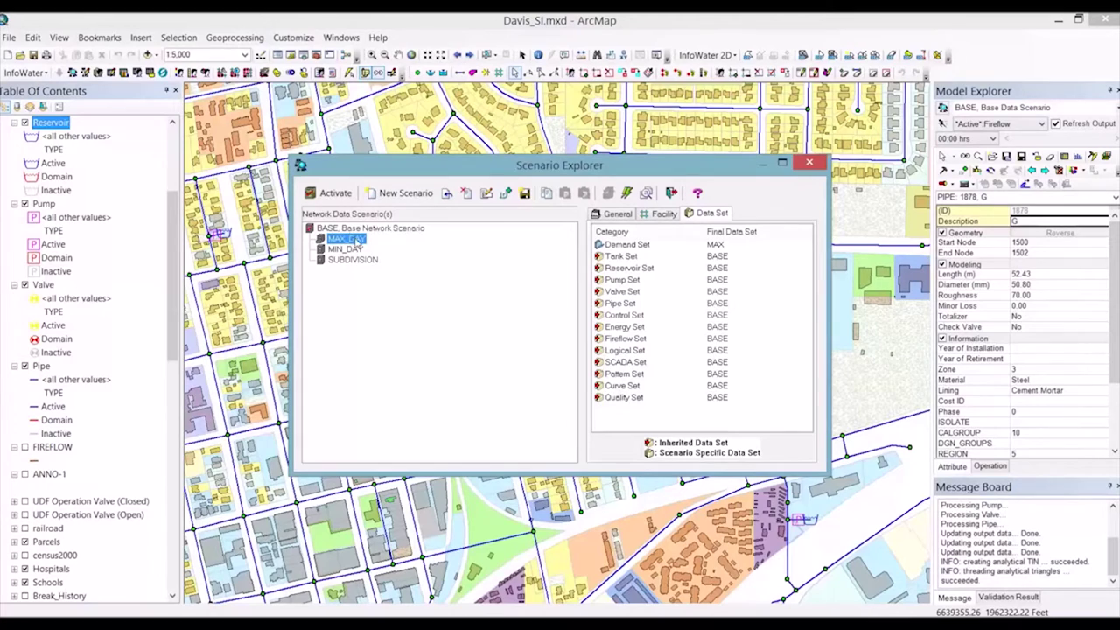
click(333, 192)
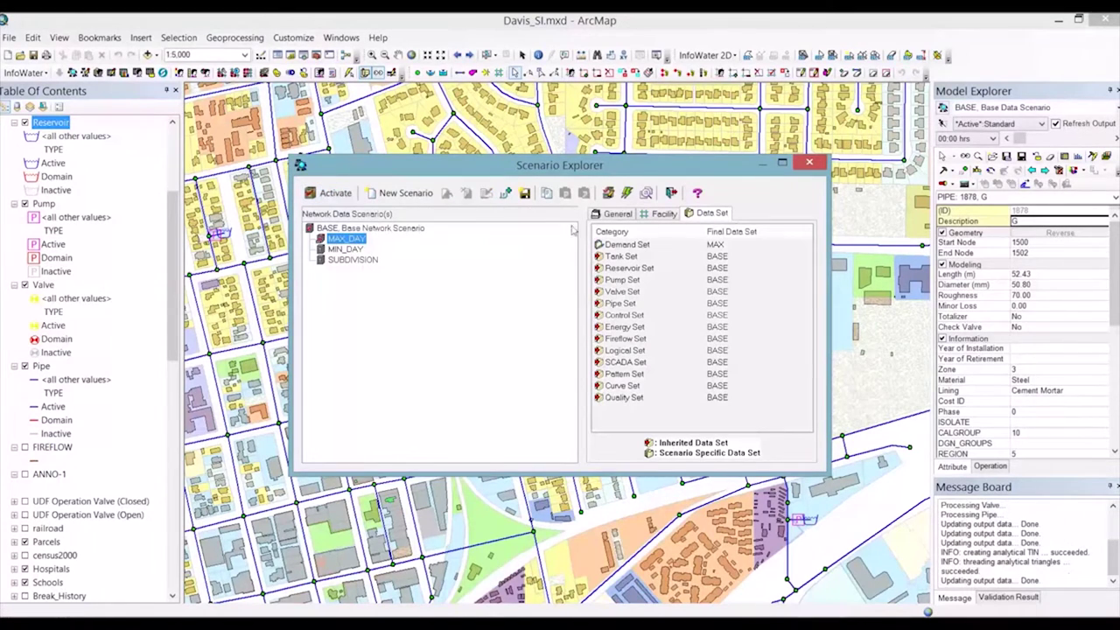
click(809, 162)
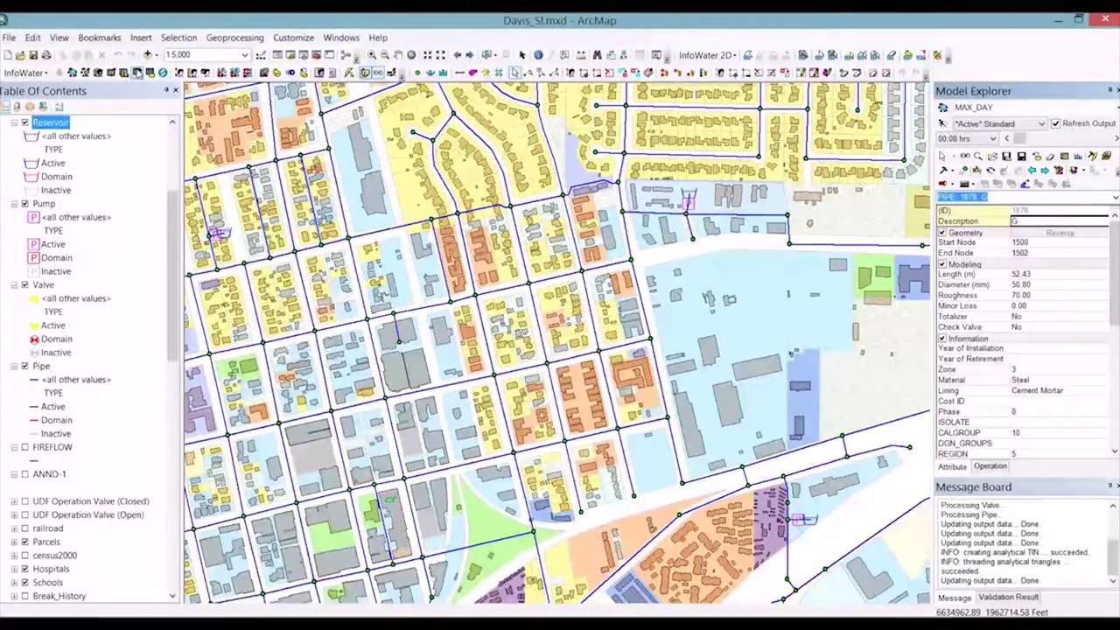
- Multiply all Demand 1 values in the MAX set's Junction Demand (Modeling) Data table by 1.2, save the changes and exit the DB Editor
click(112, 73)
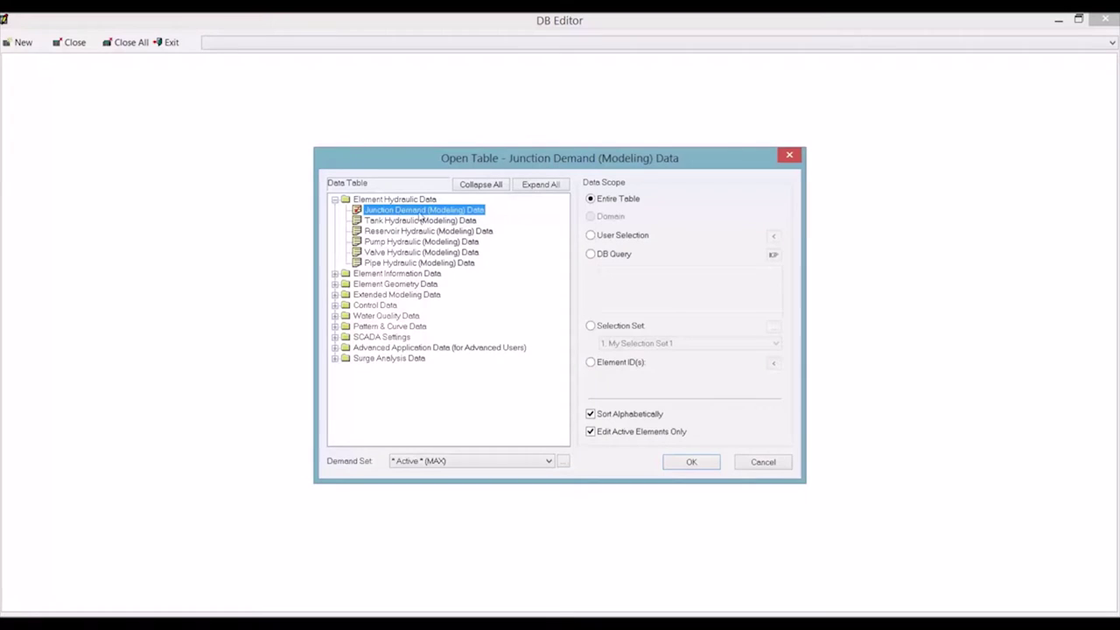
click(701, 465)
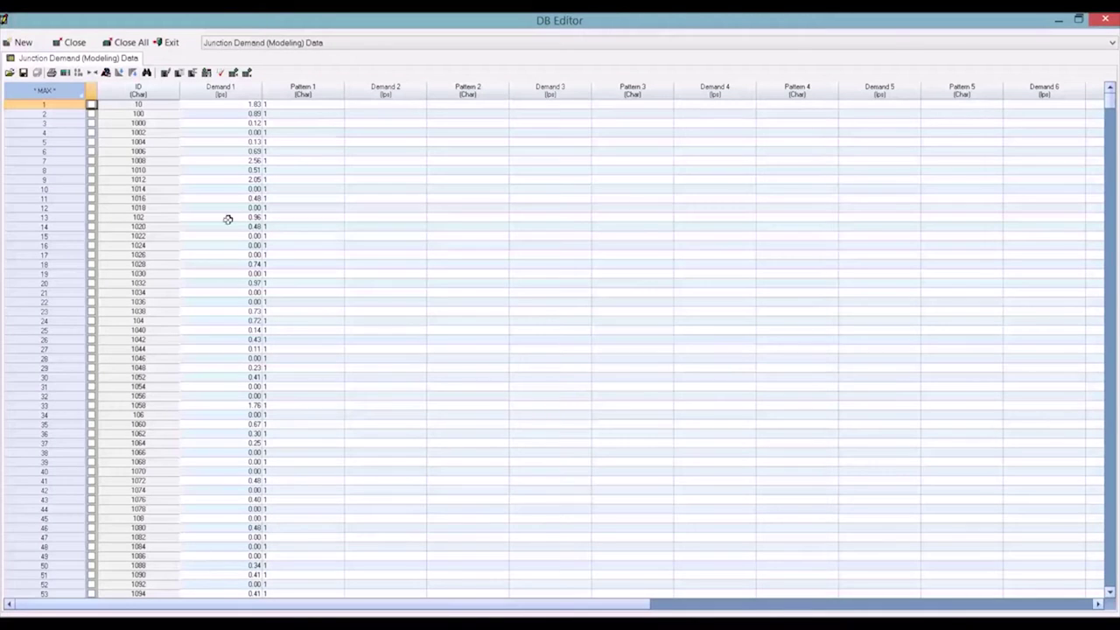
click(221, 91)
click(167, 73)
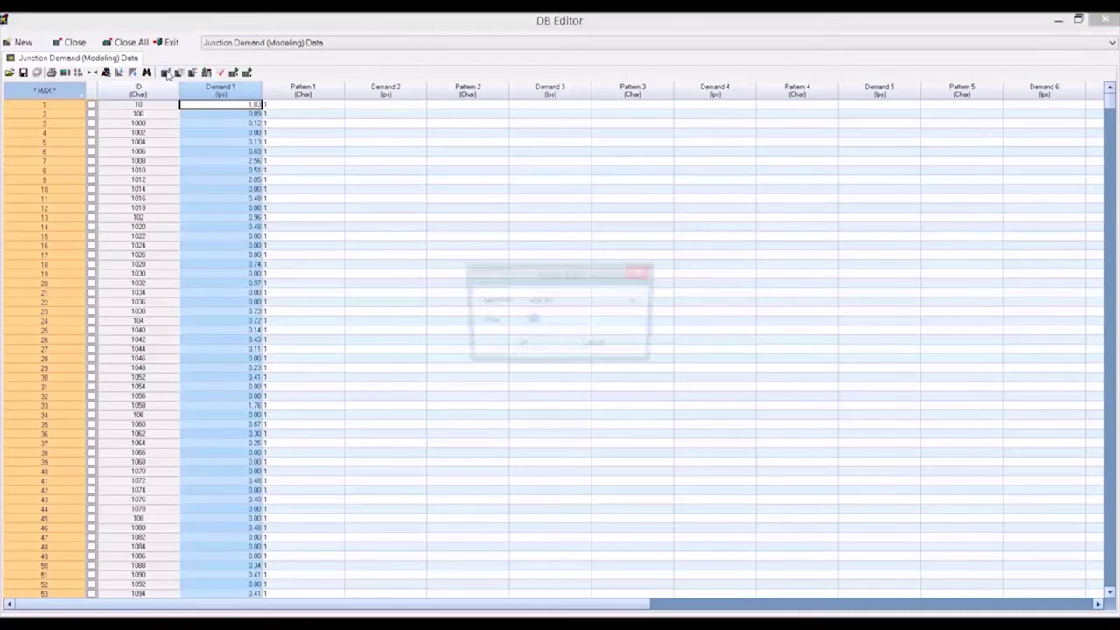
click(603, 304)
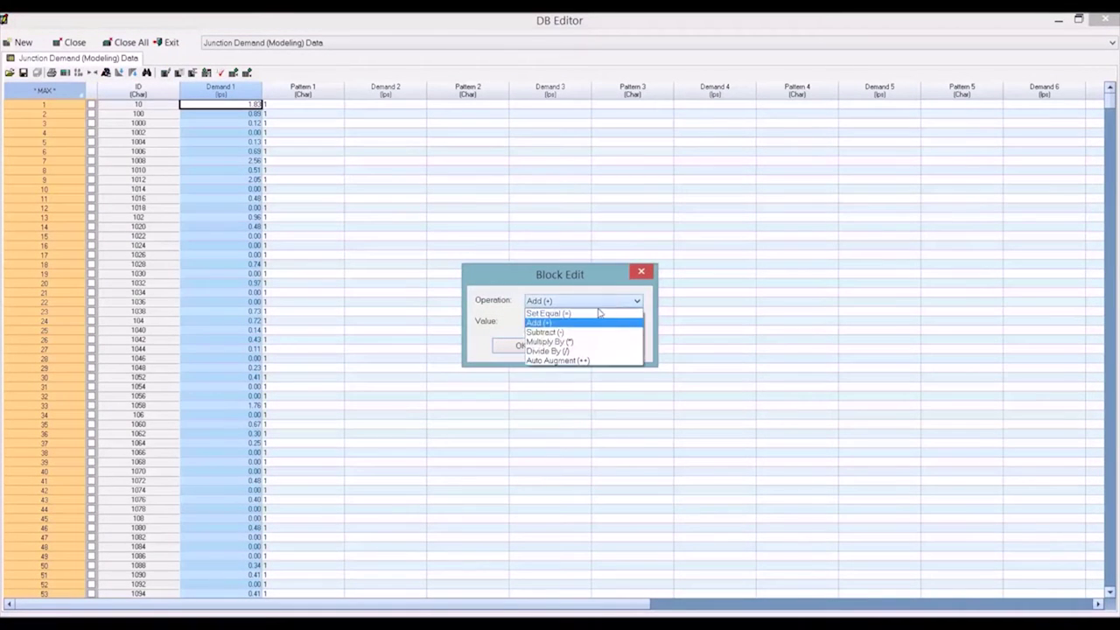
click(585, 344)
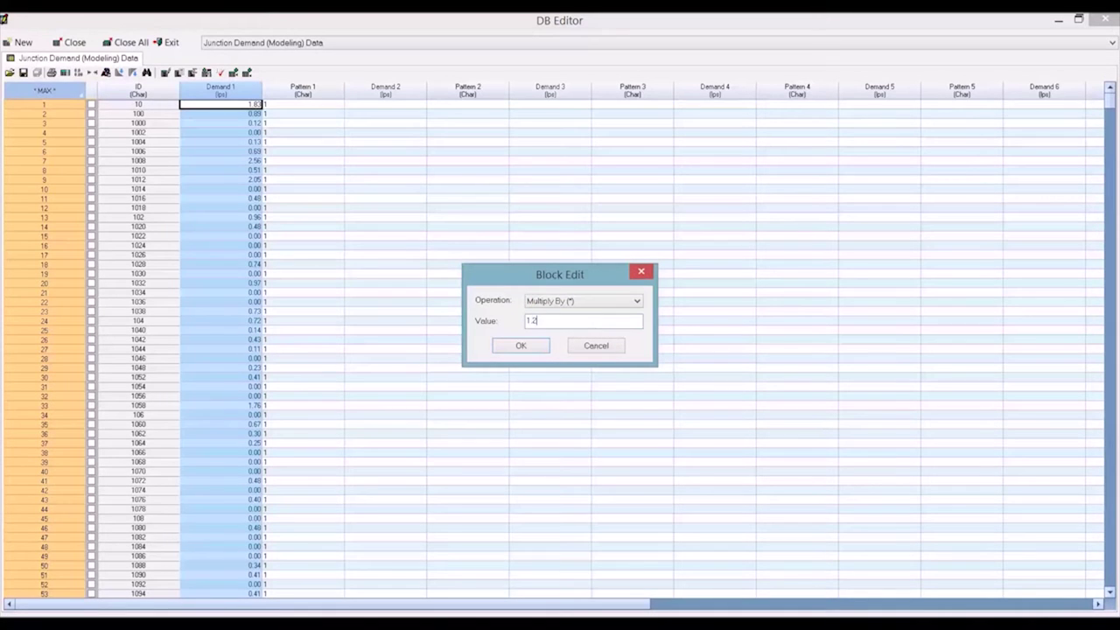
click(522, 347)
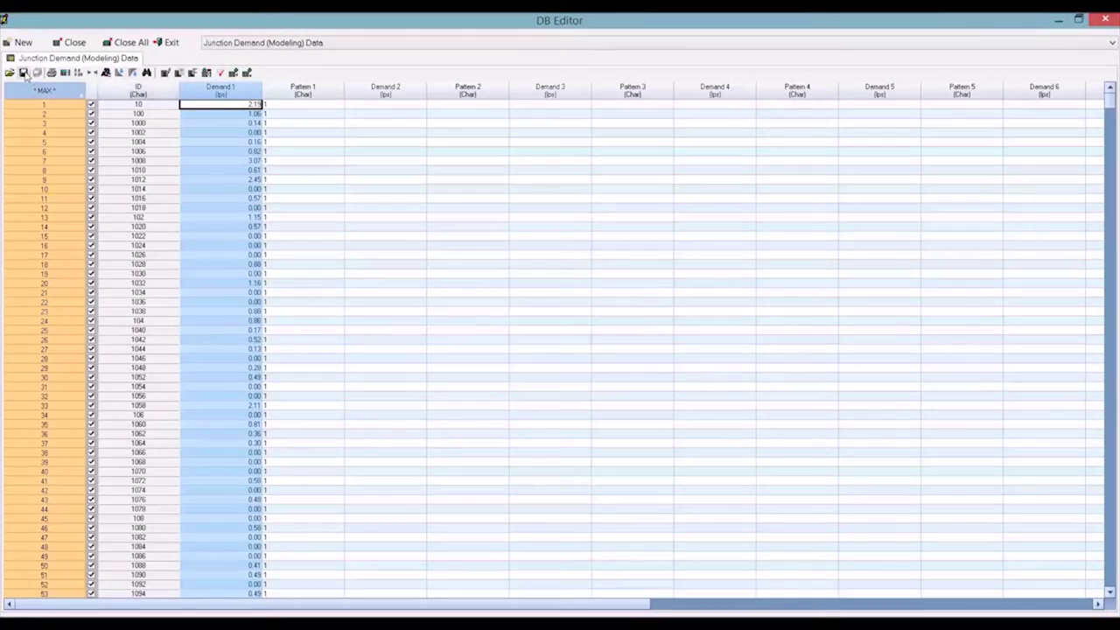
click(160, 42)
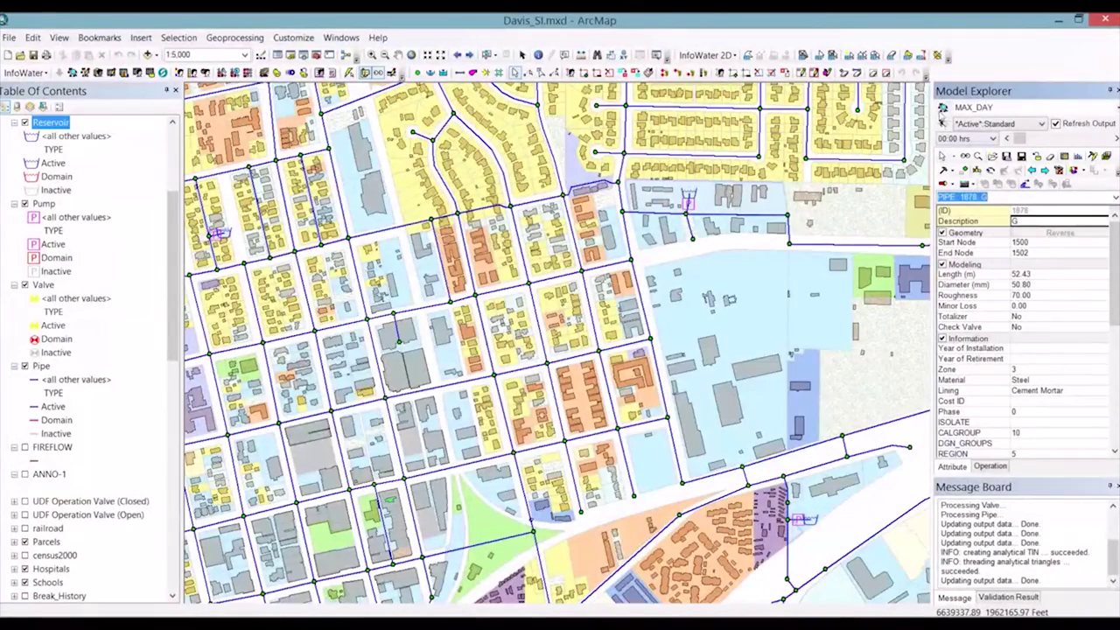
- Activate the MIN_DAY scenario and close the Scenario Explorer
click(347, 249)
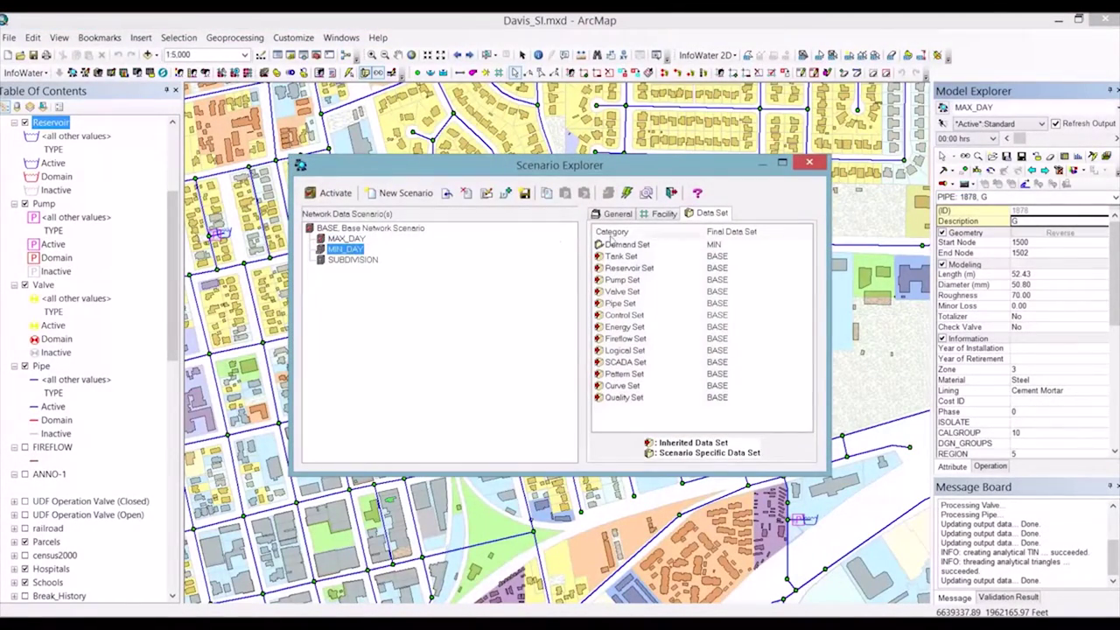
click(335, 194)
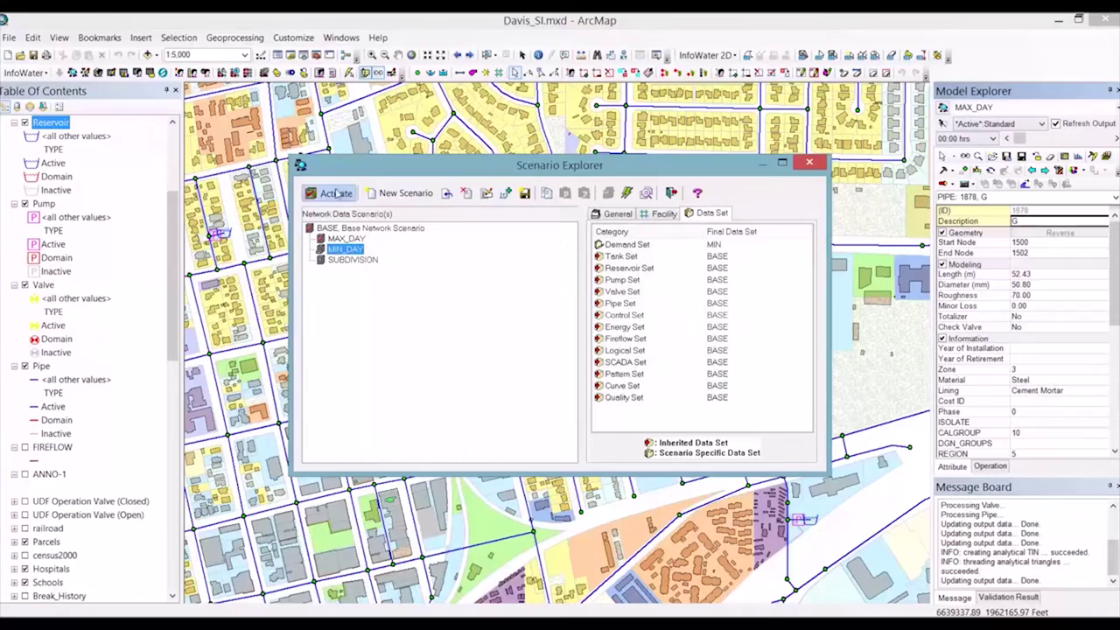
click(816, 165)
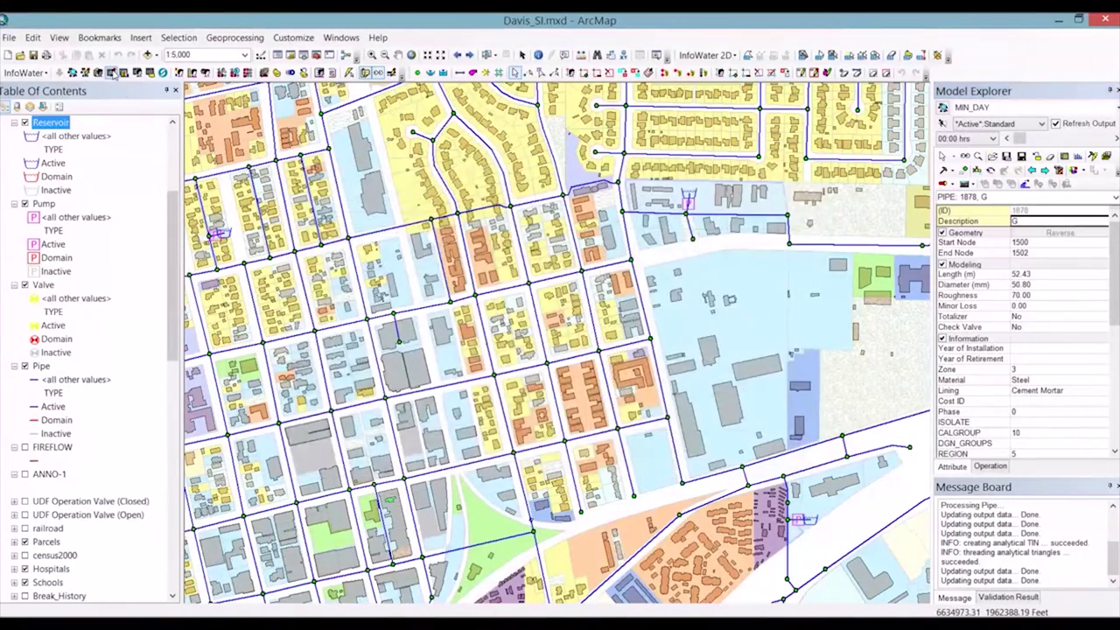
- Multiply all Demand 1 values in the MIN set's Junction Demand (Modeling) Data table by 0.9 and save the changes on exit
click(109, 71)
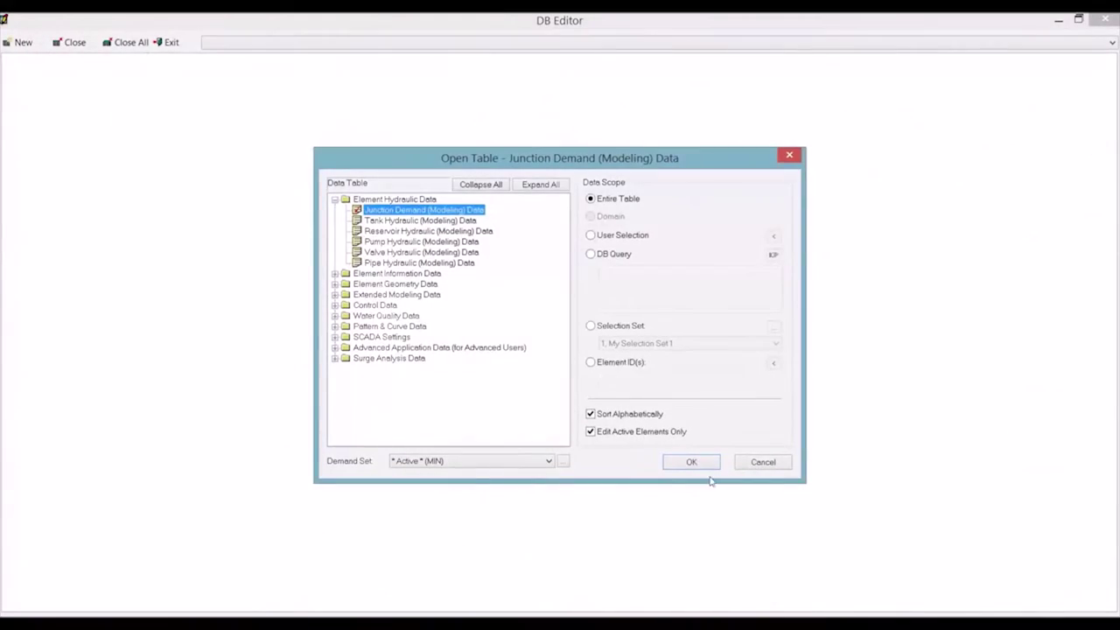
click(707, 461)
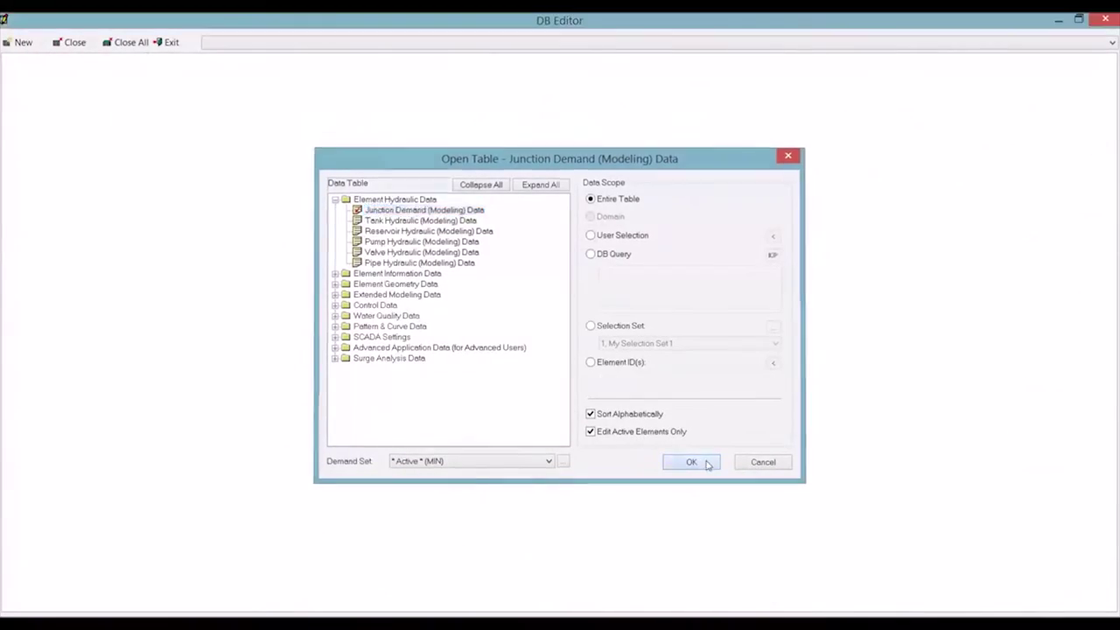
click(222, 90)
click(164, 73)
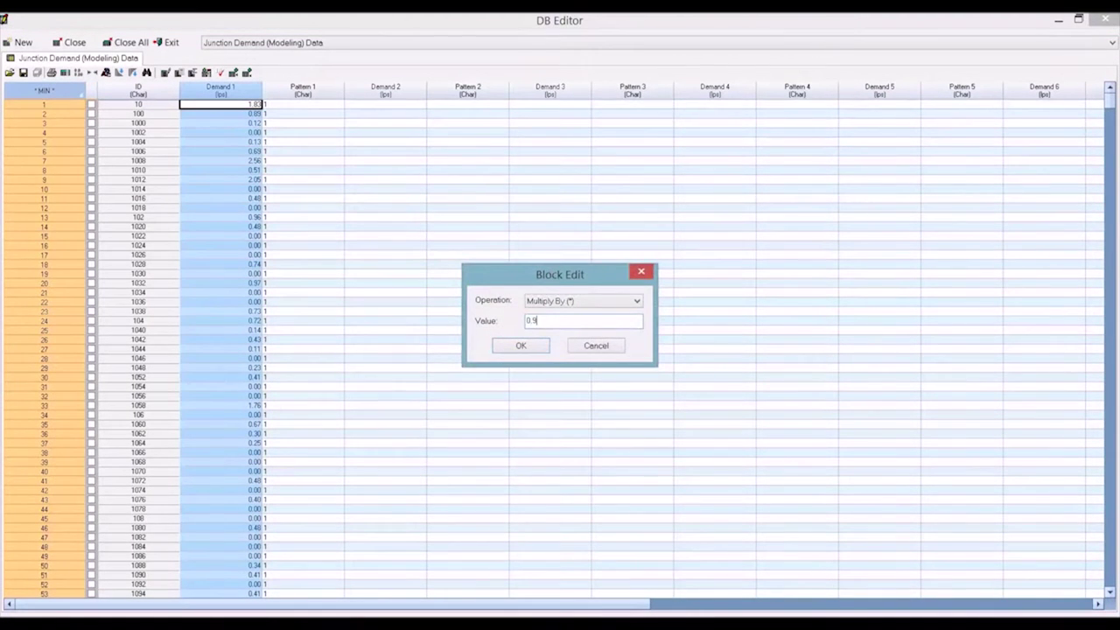
click(520, 346)
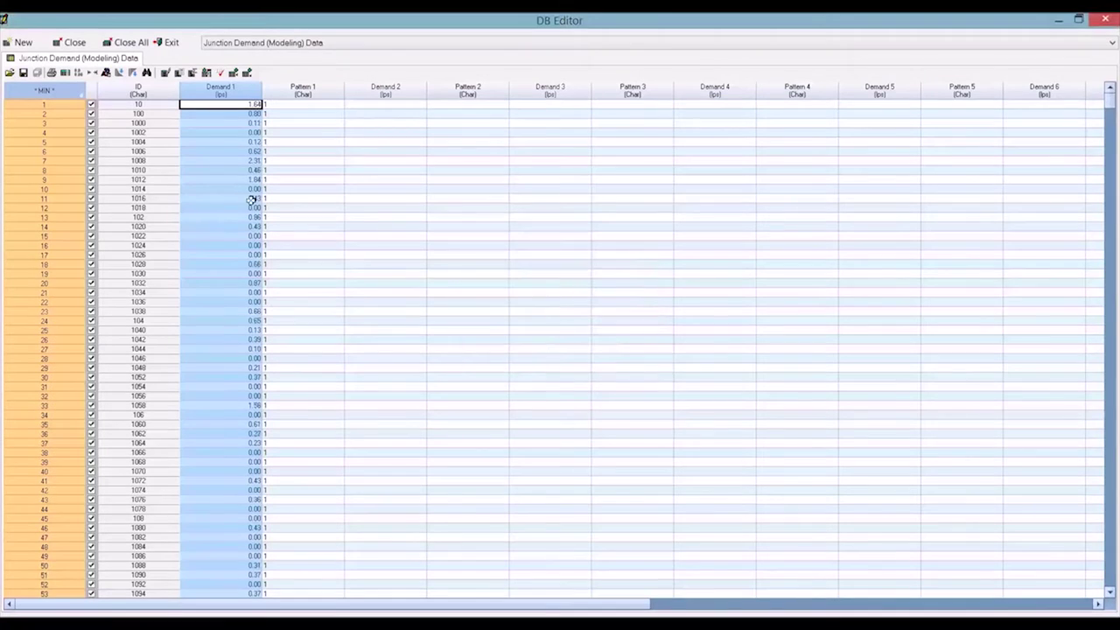
click(172, 42)
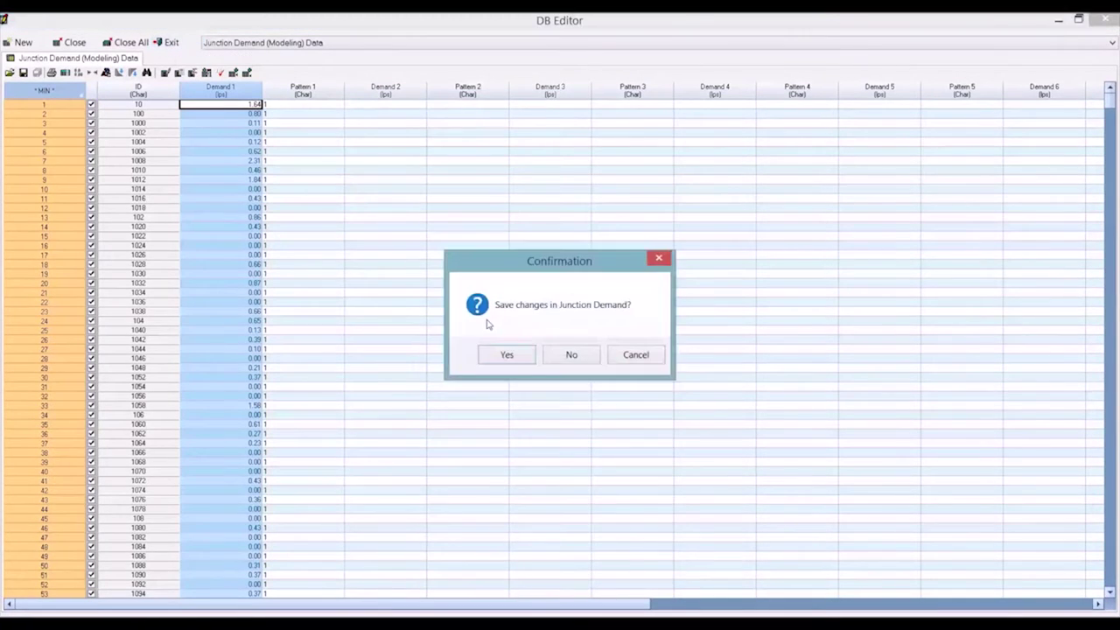
click(507, 355)
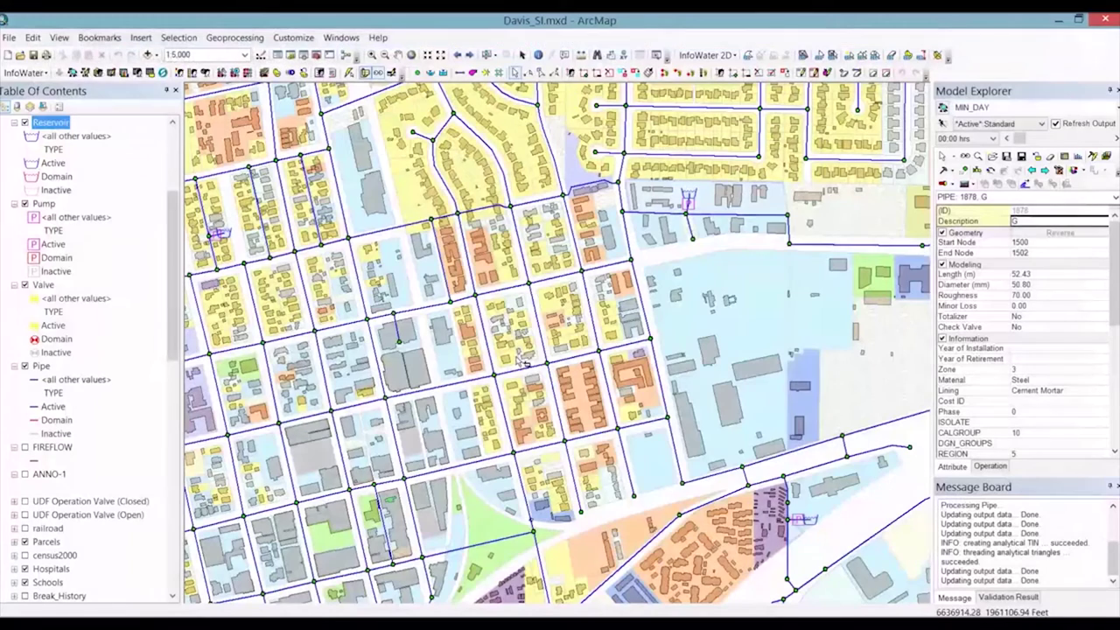
- Batch-run the standard hydraulic simulation for the BASE, MAX_DAY and MIN_DAY scenarios, and close the Batch Simulation Manager and Scenario Explorer
click(942, 107)
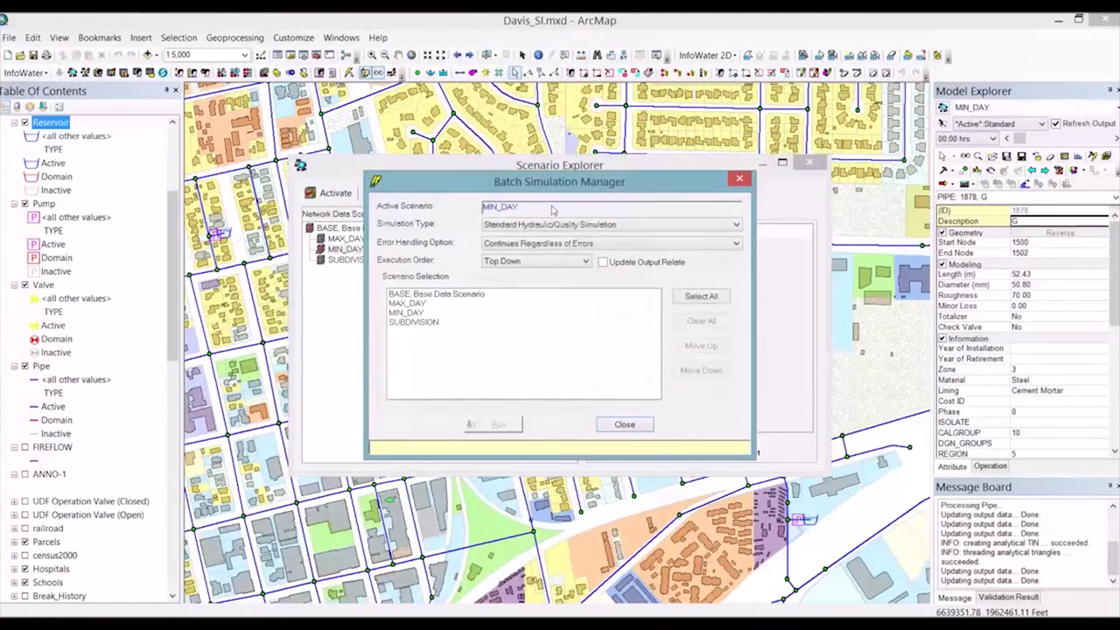
drag(426, 298, 420, 316)
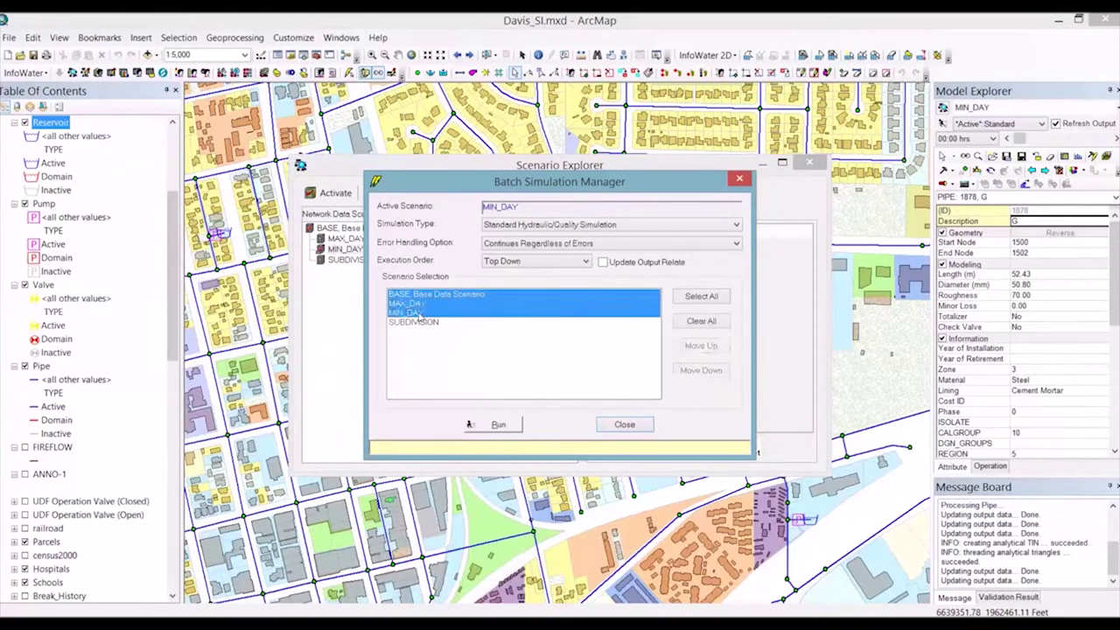
click(490, 426)
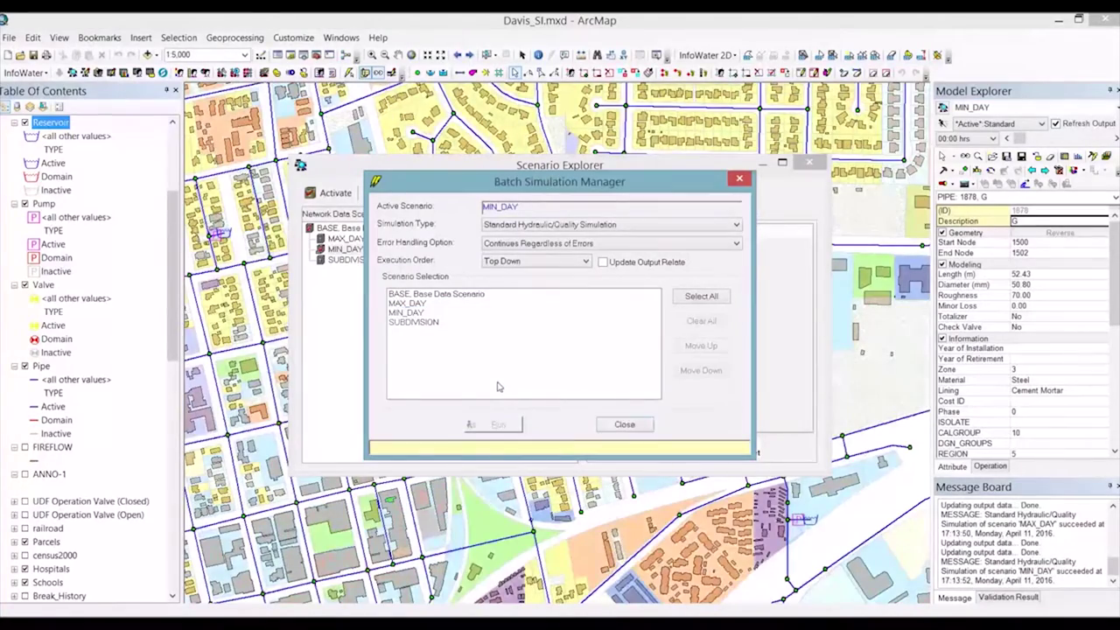
click(624, 425)
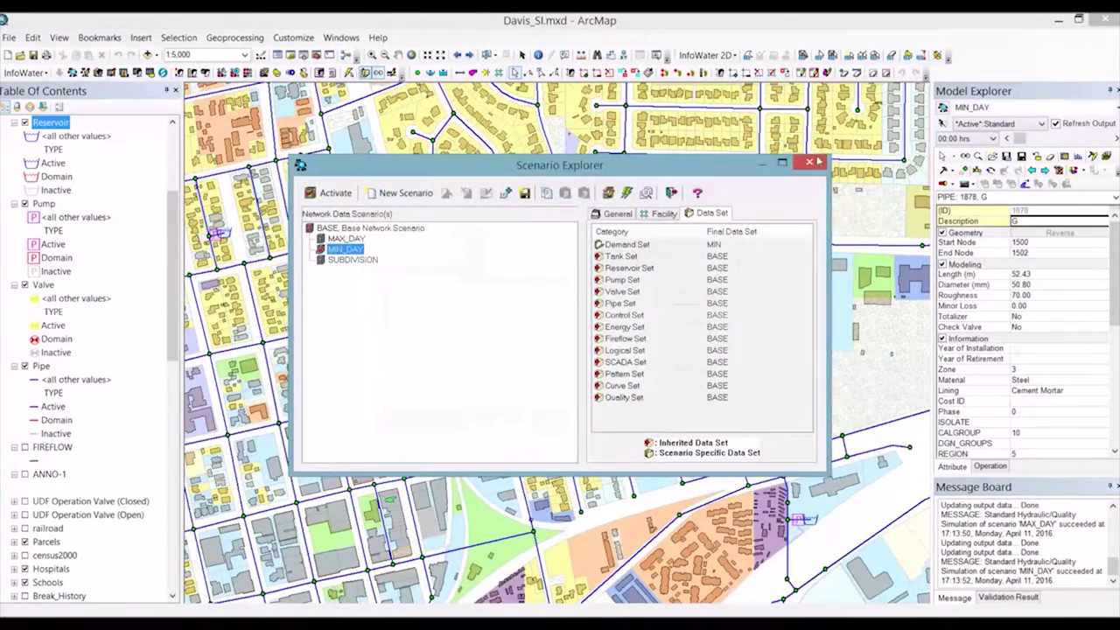
click(812, 163)
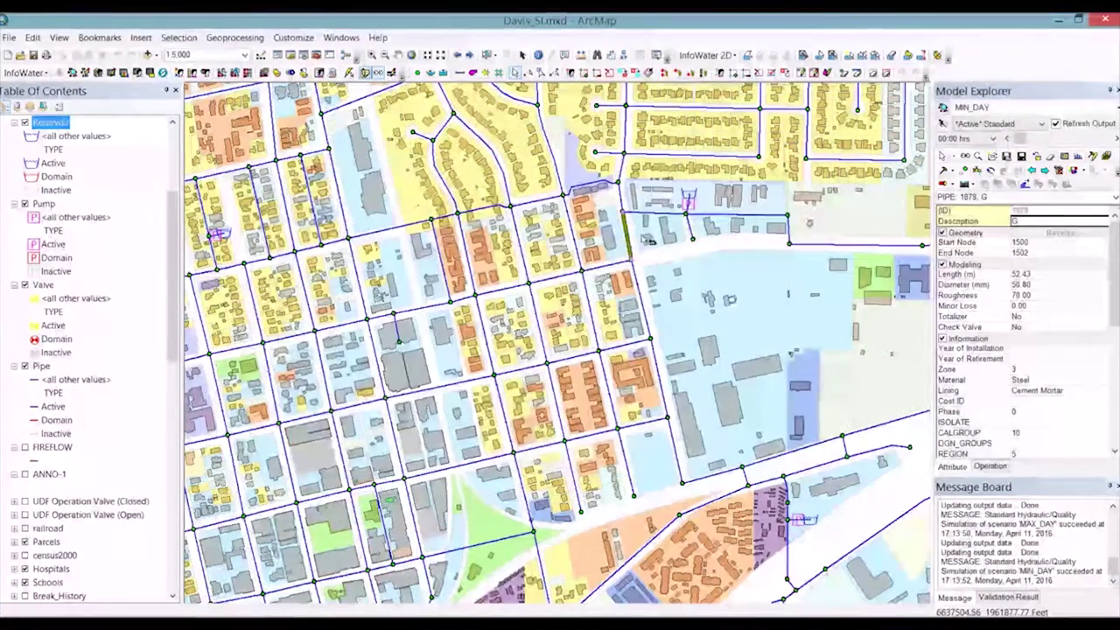
- Graph the flow of pipe 2118 and add the BASE and MAX_DAY standard outputs as comparison sources
click(1078, 156)
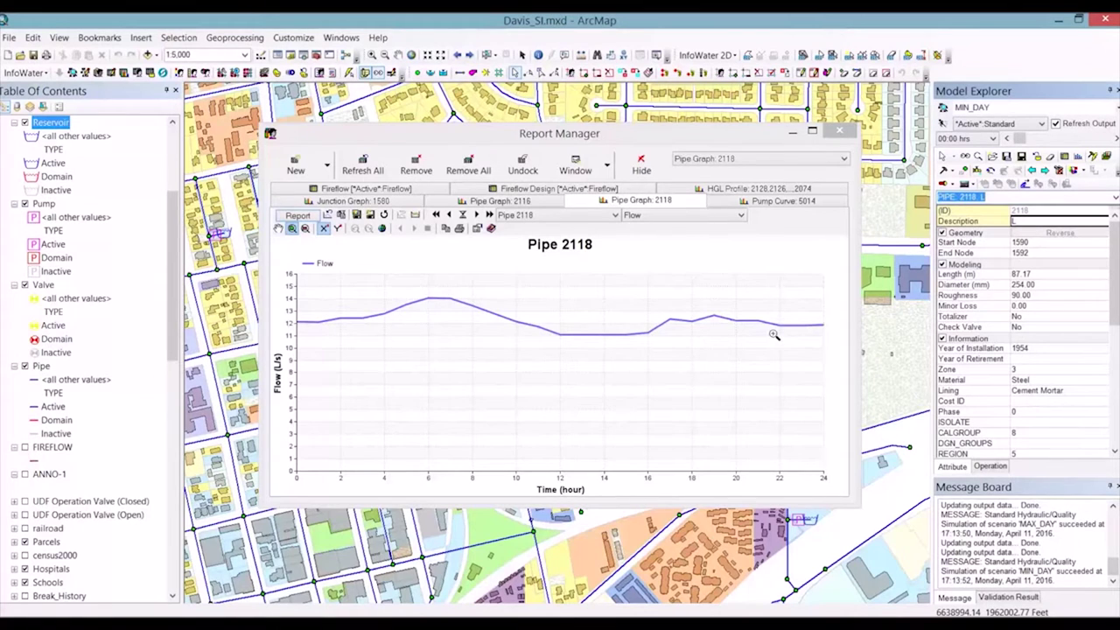
click(416, 216)
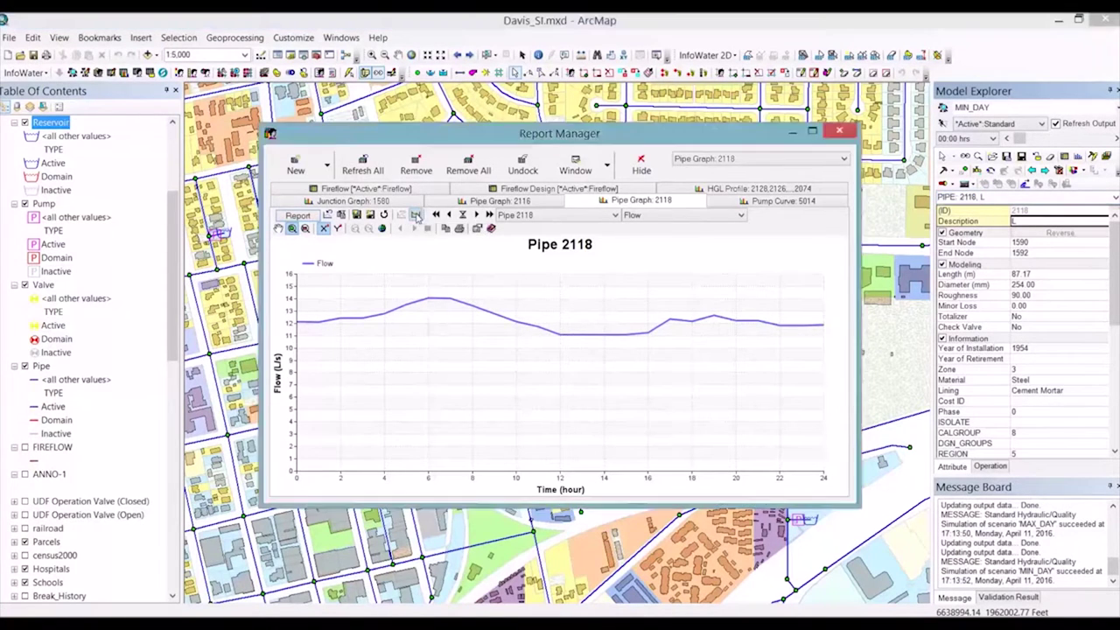
click(416, 215)
click(471, 159)
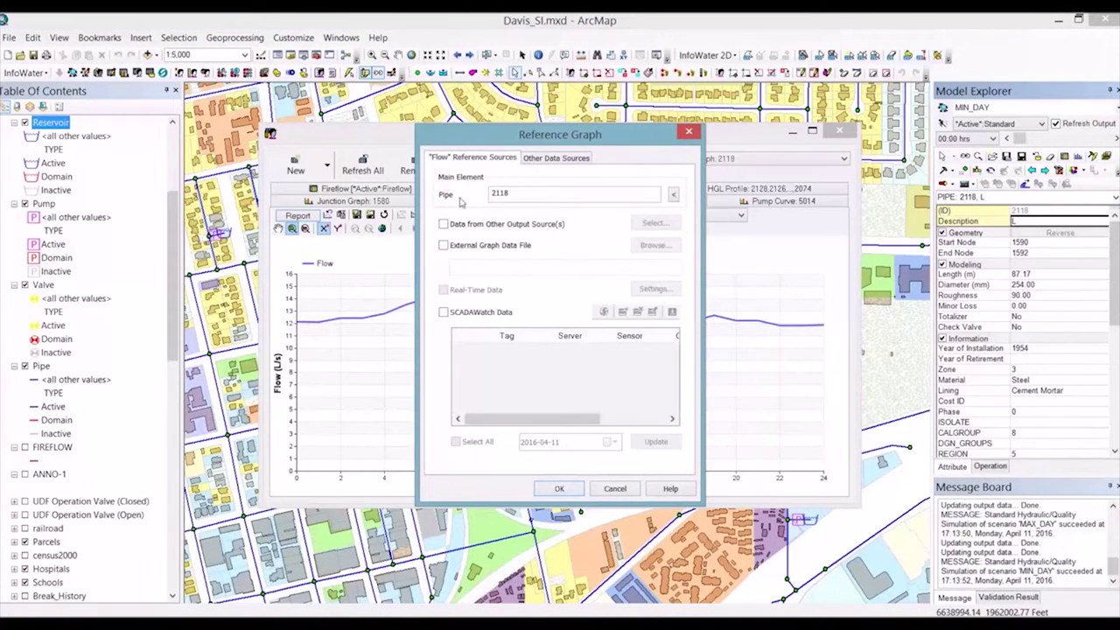
click(443, 225)
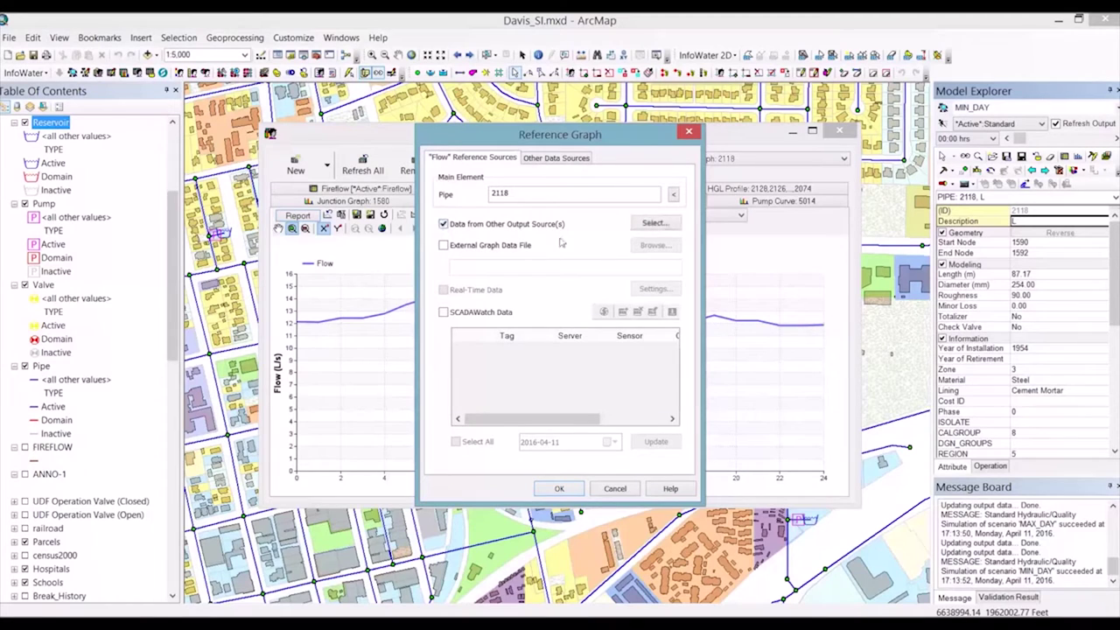
click(652, 223)
click(464, 261)
ctrl+click(473, 270)
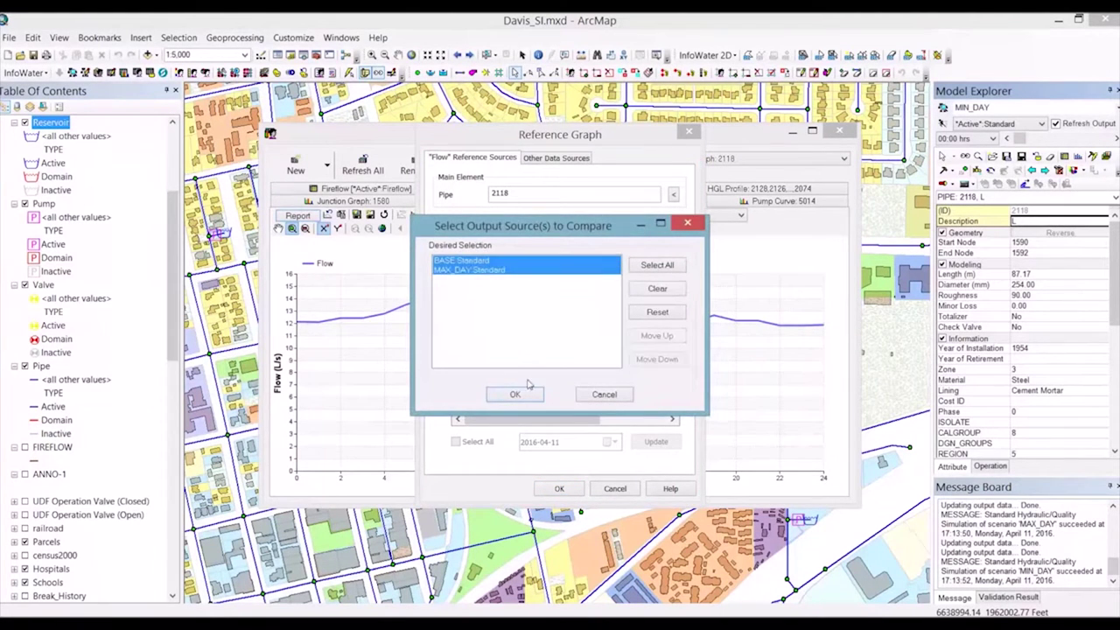
click(514, 393)
click(558, 490)
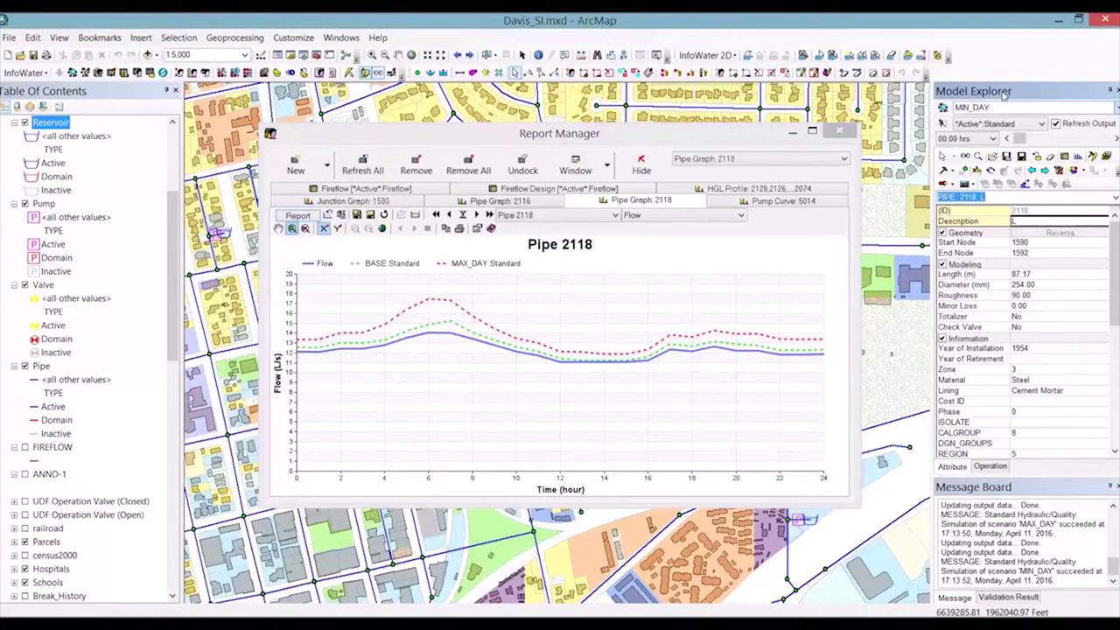
- Compare the scenario flow curves for pipe 2118, switch the graph to Headloss and close the Report Manager
mouse_move(365, 349)
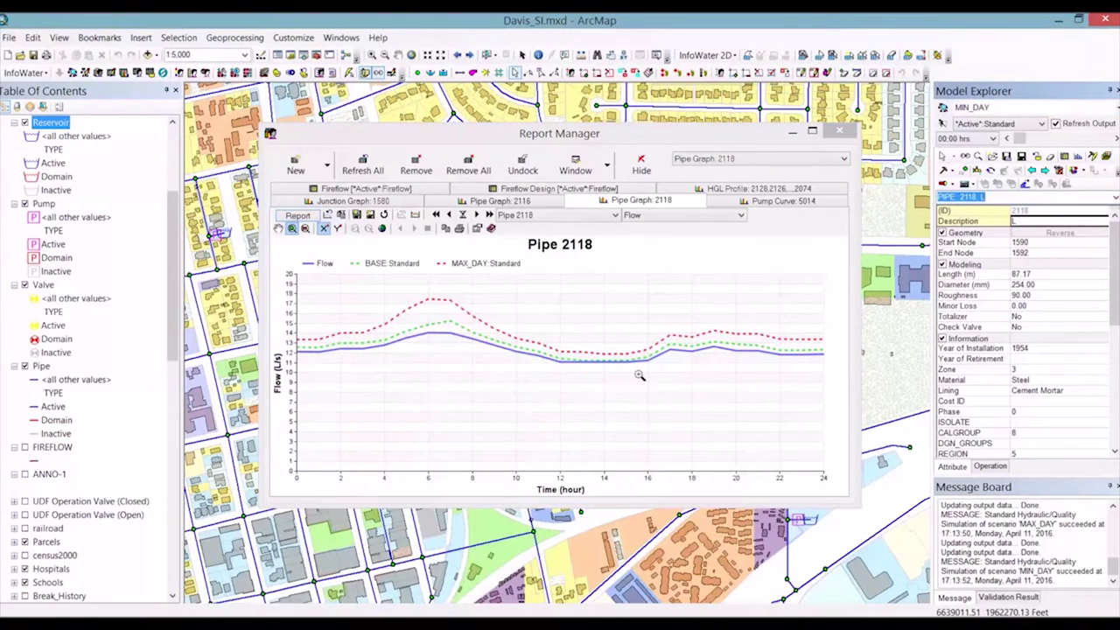
mouse_move(423, 331)
click(693, 220)
click(677, 252)
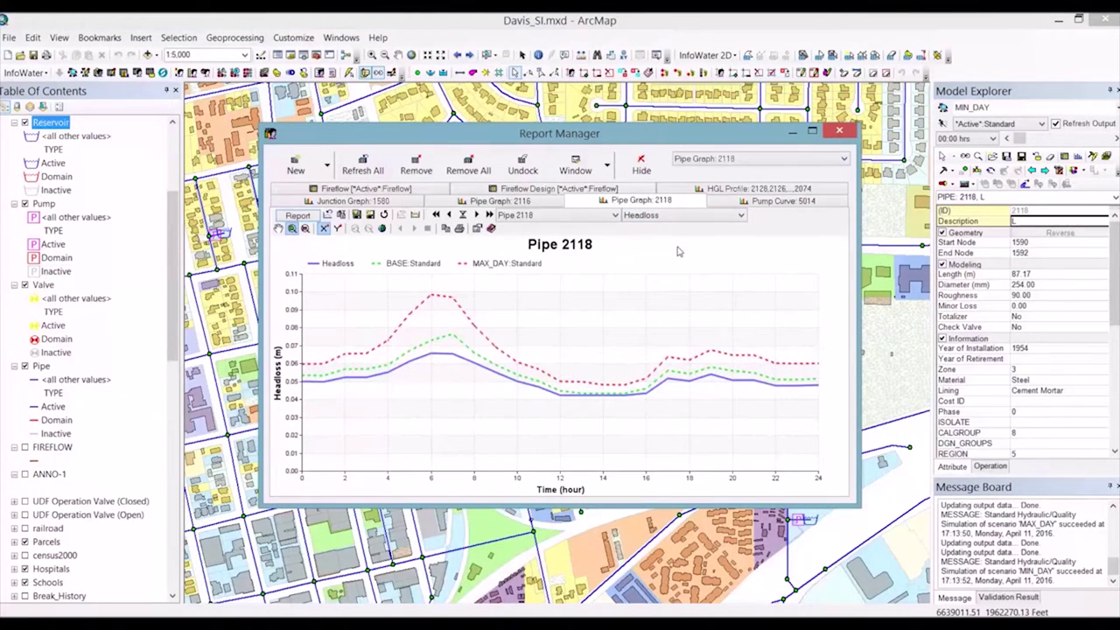
click(839, 130)
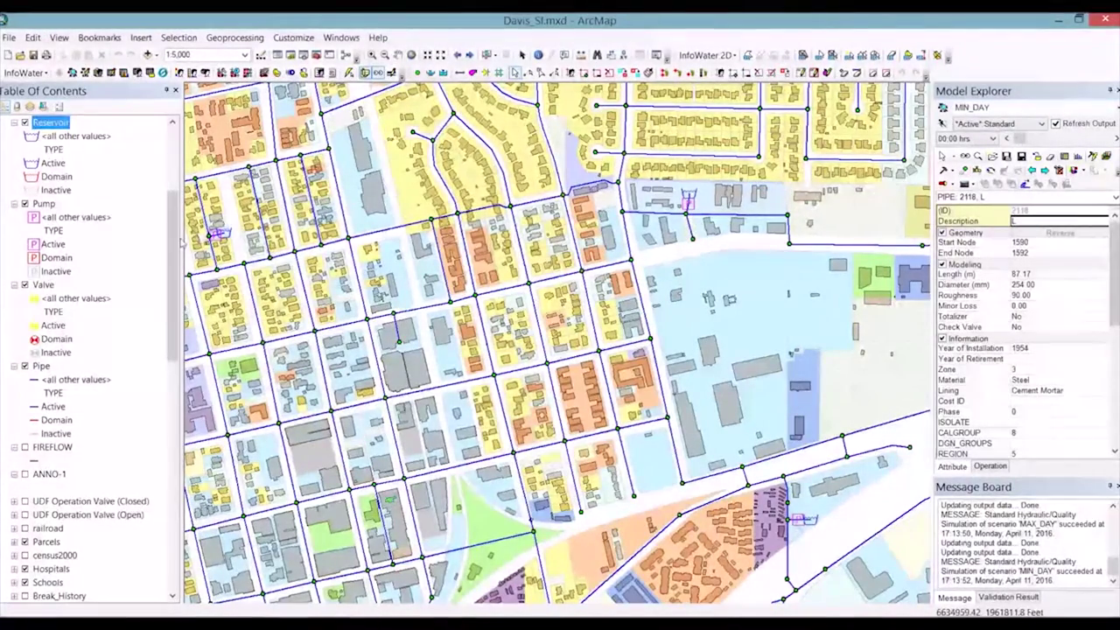
- Turn on the Meter_Sales layer to display the customer meters on the map
scroll(88, 350, down, 7)
scroll(181, 355, down, 2)
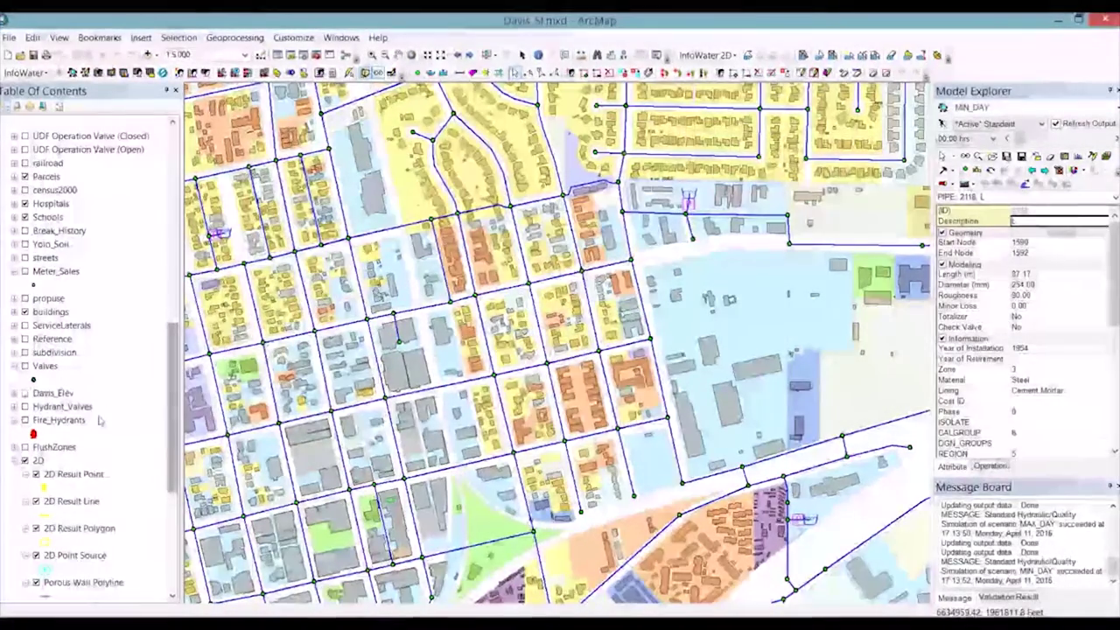
click(49, 273)
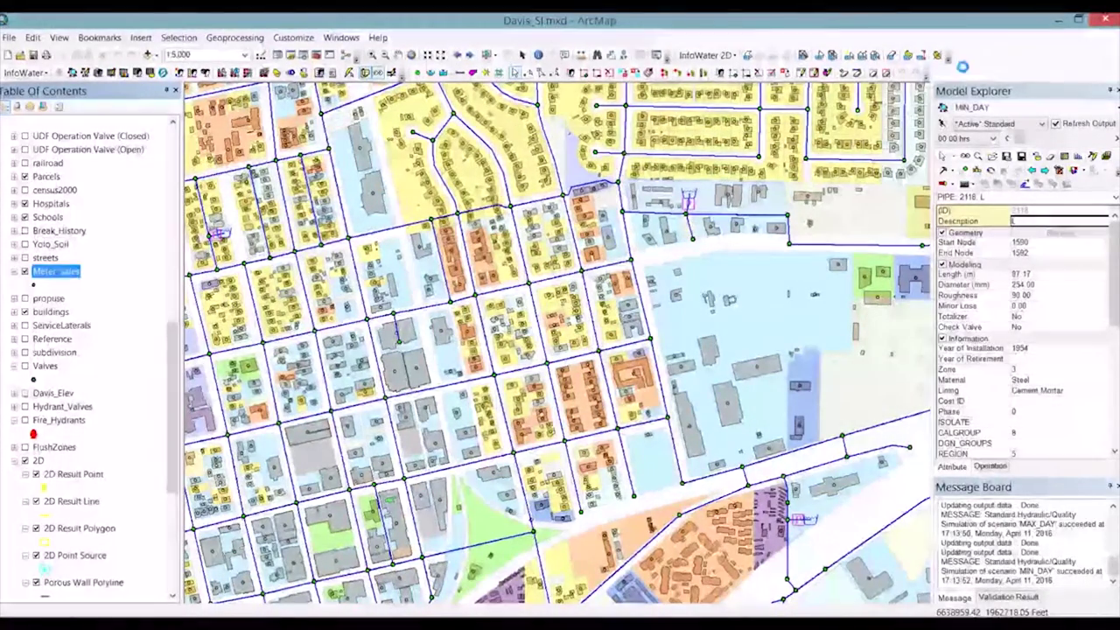
- In the InfoWater Allocator's Meter Assignment, associate the meter in the large eastern block with junction 1574 using the HX_JNT_LPS field
click(1024, 556)
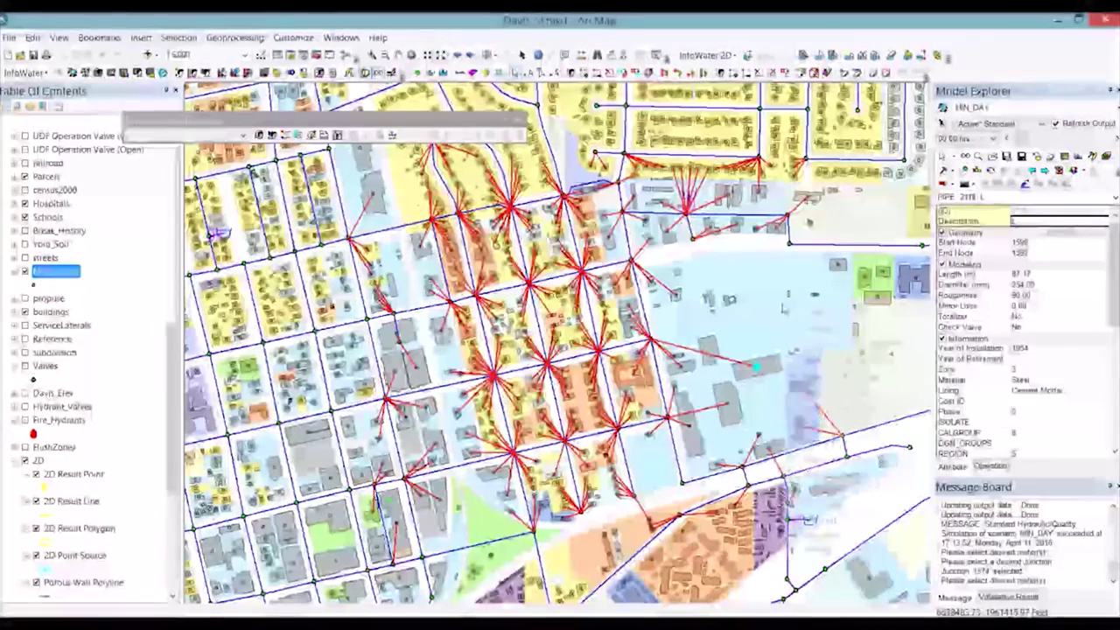
click(803, 313)
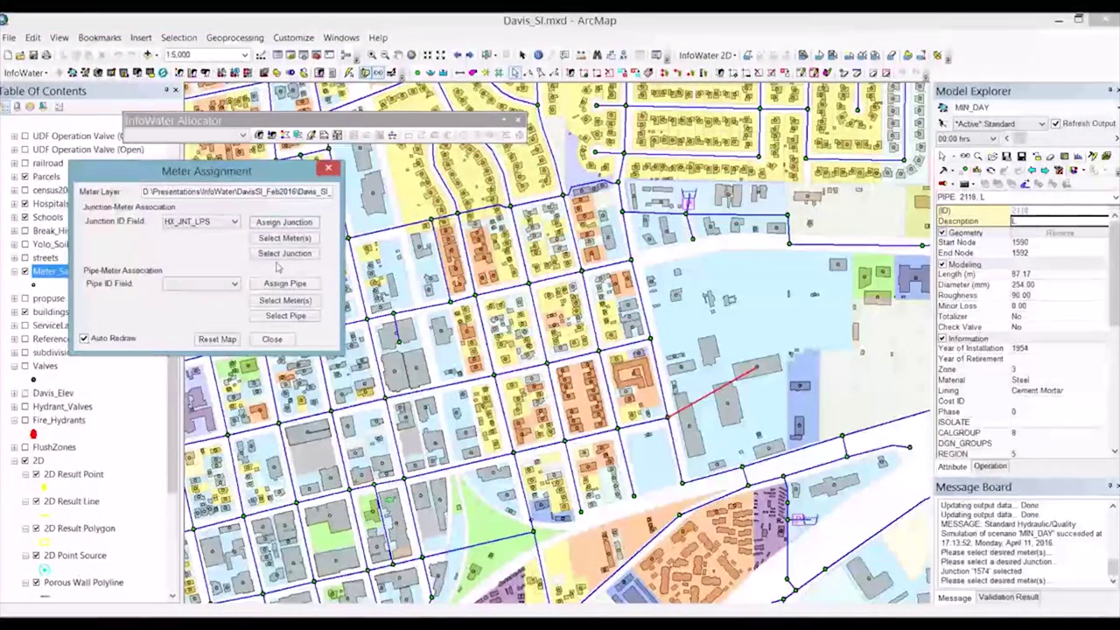
click(667, 418)
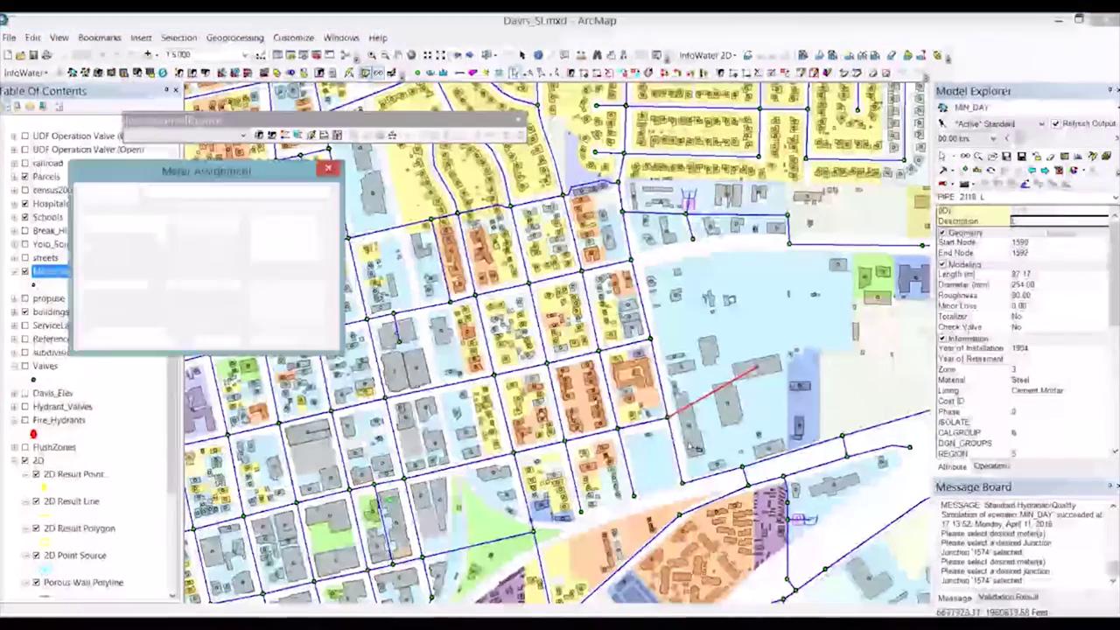
- Reopen the Meter Assignment, clear the meter association lines from the map and close the dialog
click(329, 168)
click(390, 136)
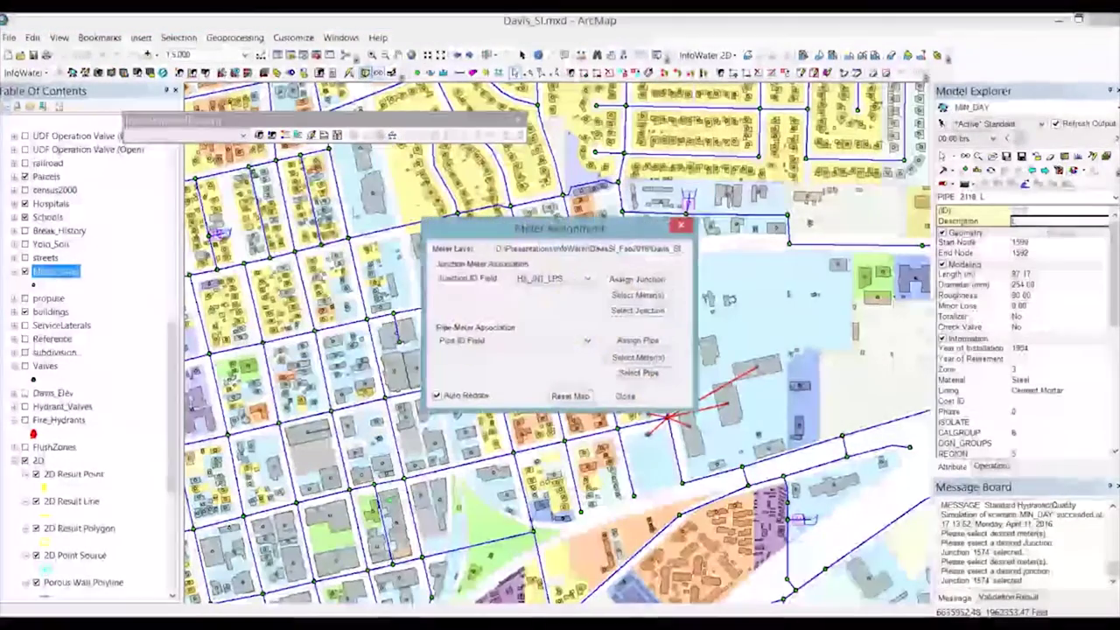
click(621, 358)
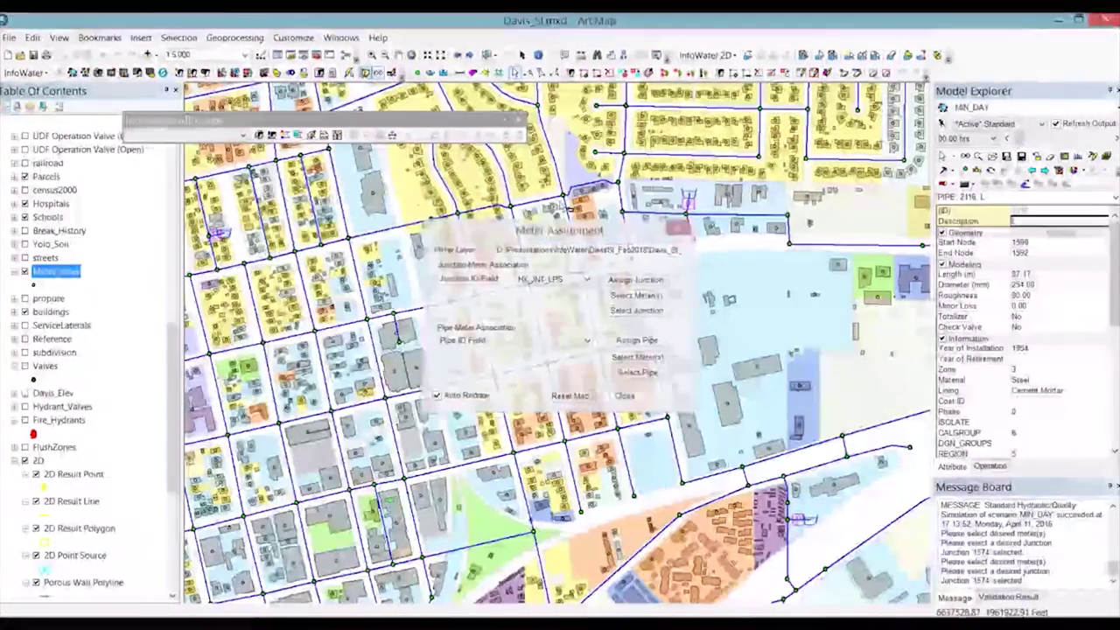
- Compare the Meter Summation, Closest Junction, Closest Pipe, Polygon Intersection and Polygon Extraction methods in the Demand Allocation Manager
click(272, 136)
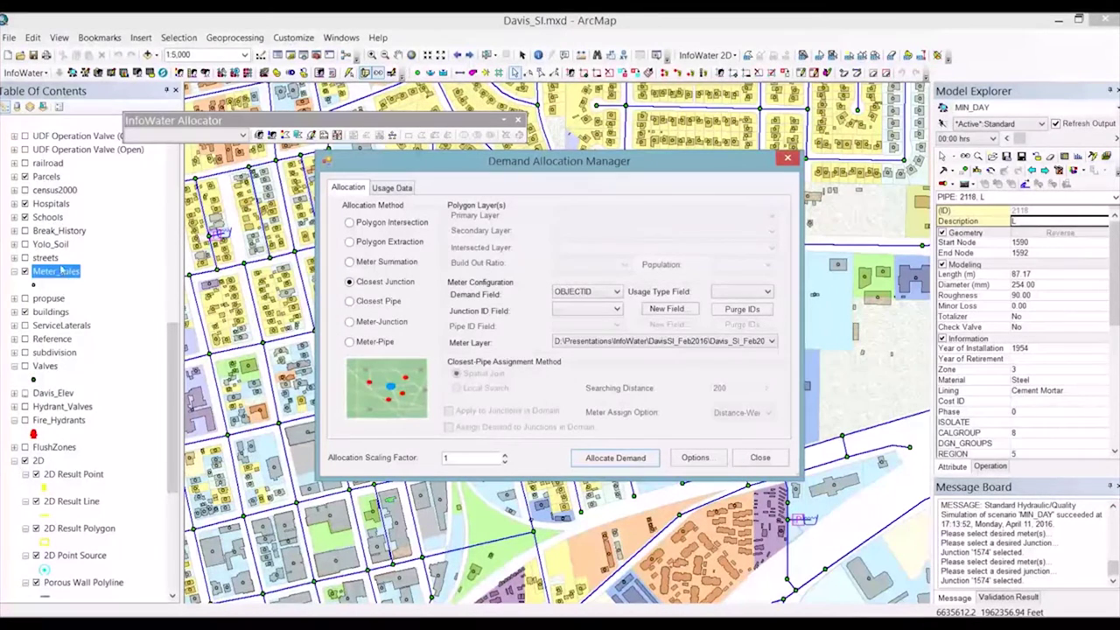
click(383, 264)
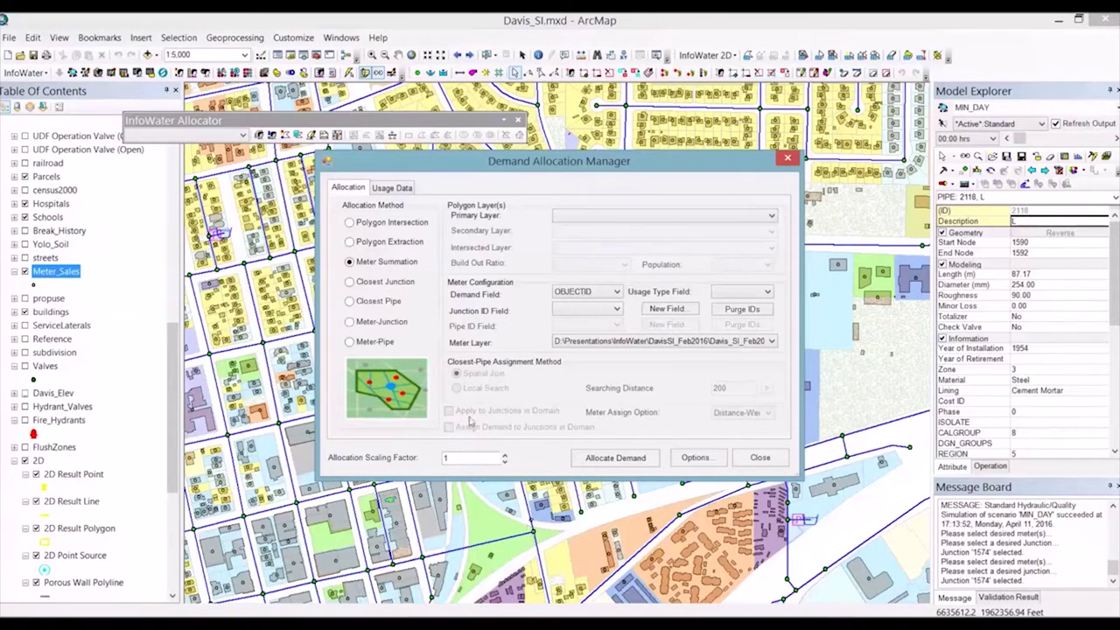
click(392, 282)
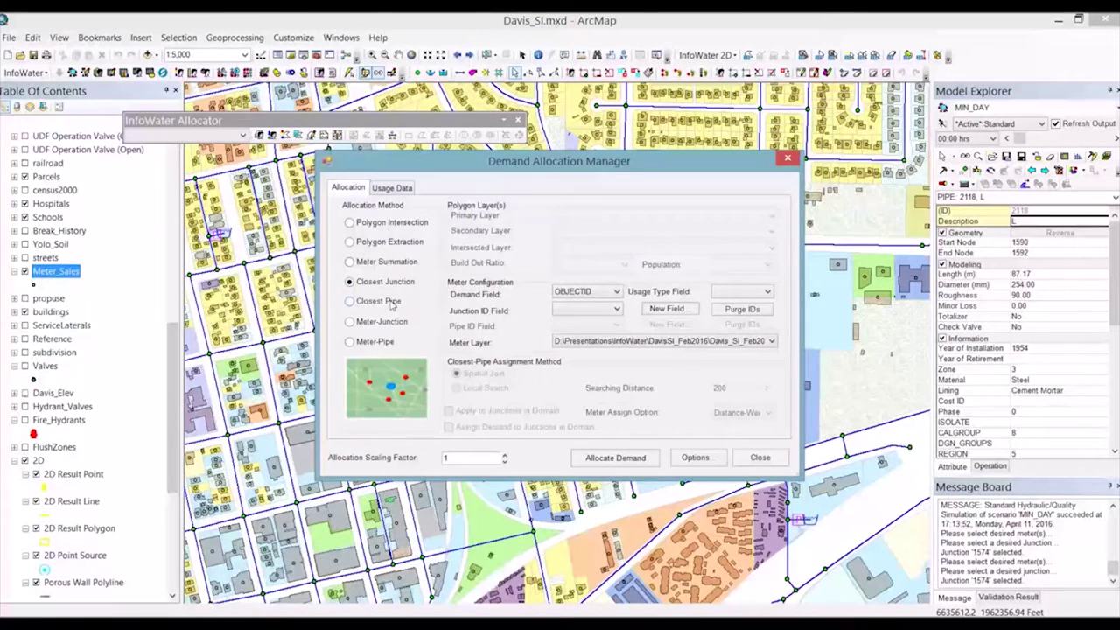
click(391, 302)
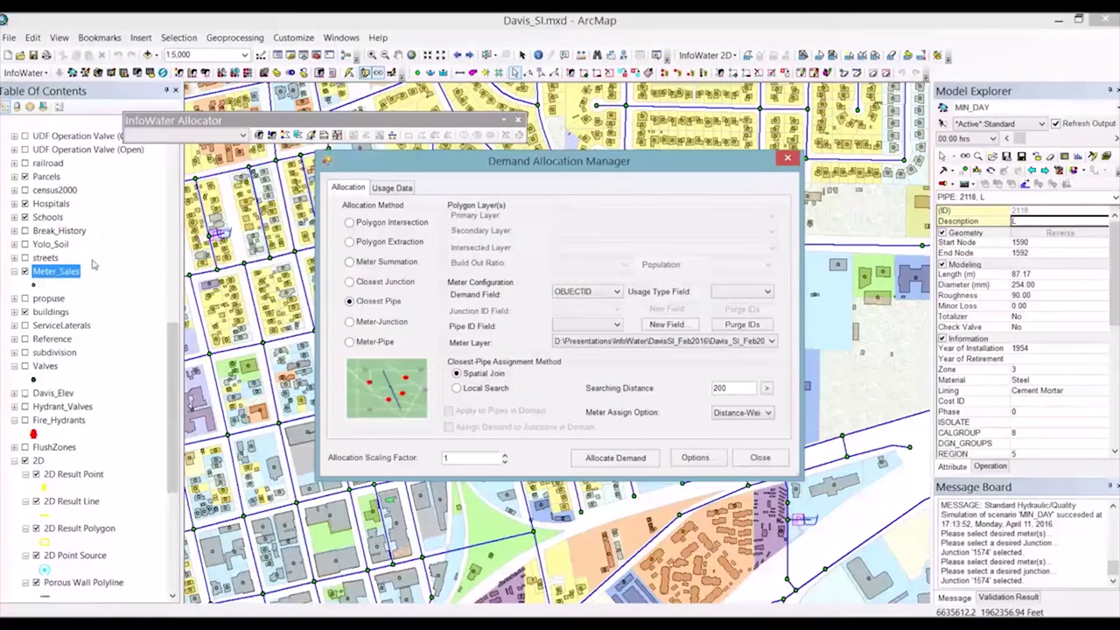
click(412, 226)
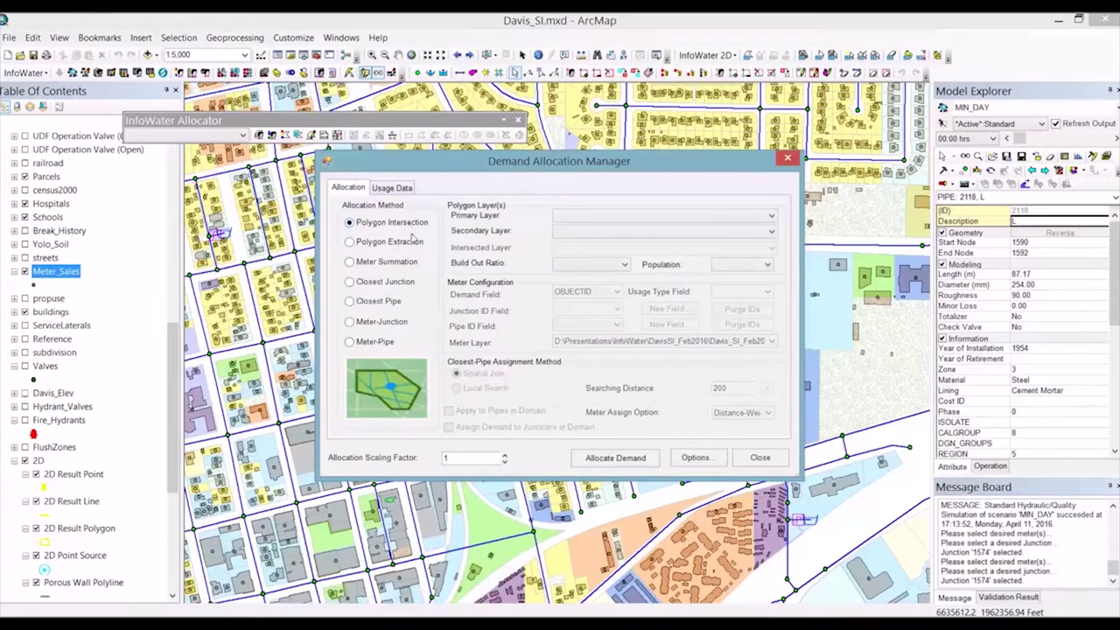
click(406, 248)
click(408, 224)
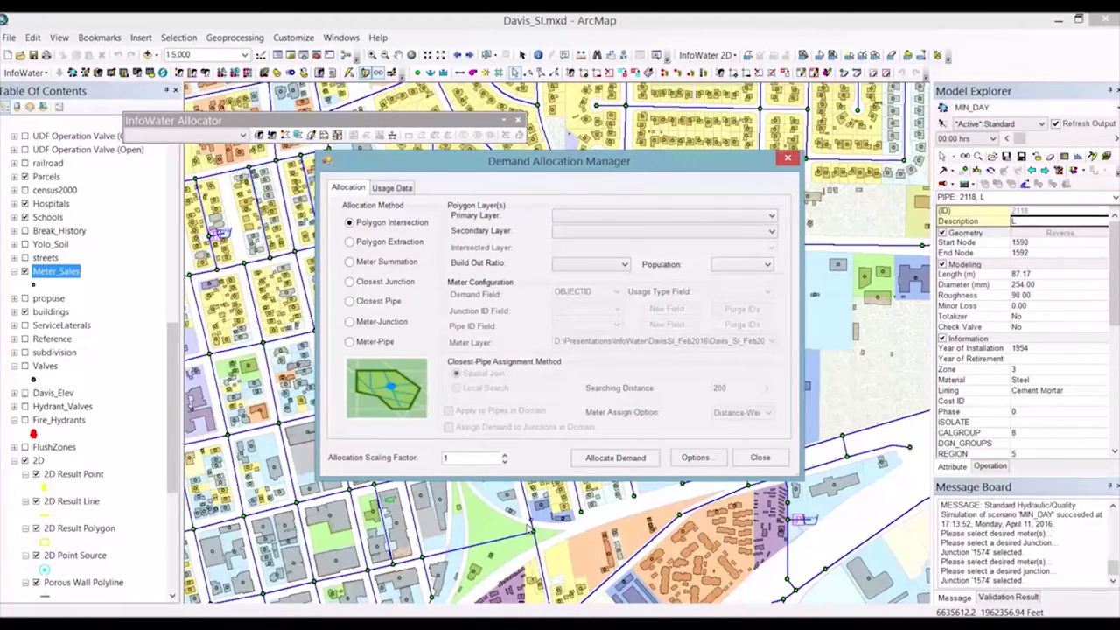
- Check the Usage Data settings, then close the Demand Allocation Manager and the InfoWater Allocator toolbar
click(407, 191)
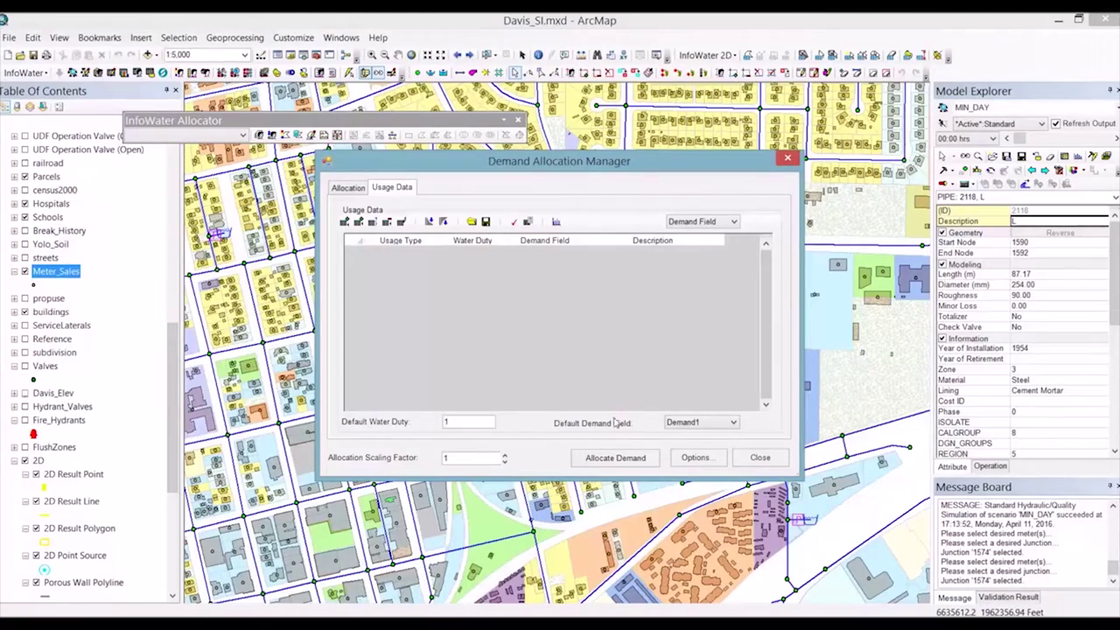
click(759, 457)
click(518, 120)
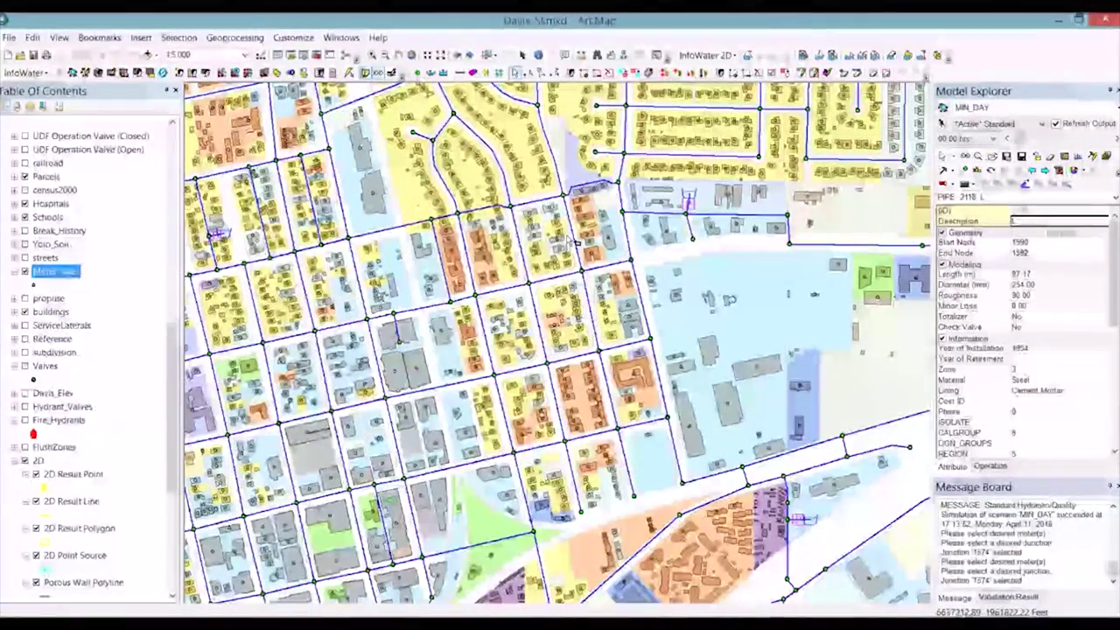
- Launch the Calibrator module and start the extended period calibration run with the CALGROUP roughness groups
click(205, 73)
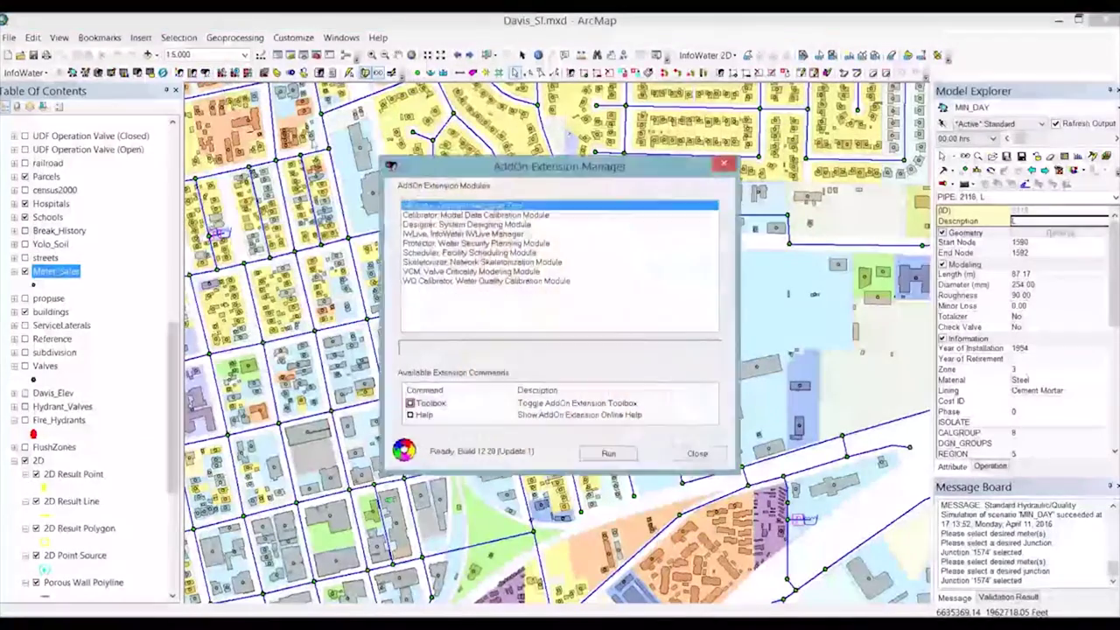
click(477, 214)
click(610, 455)
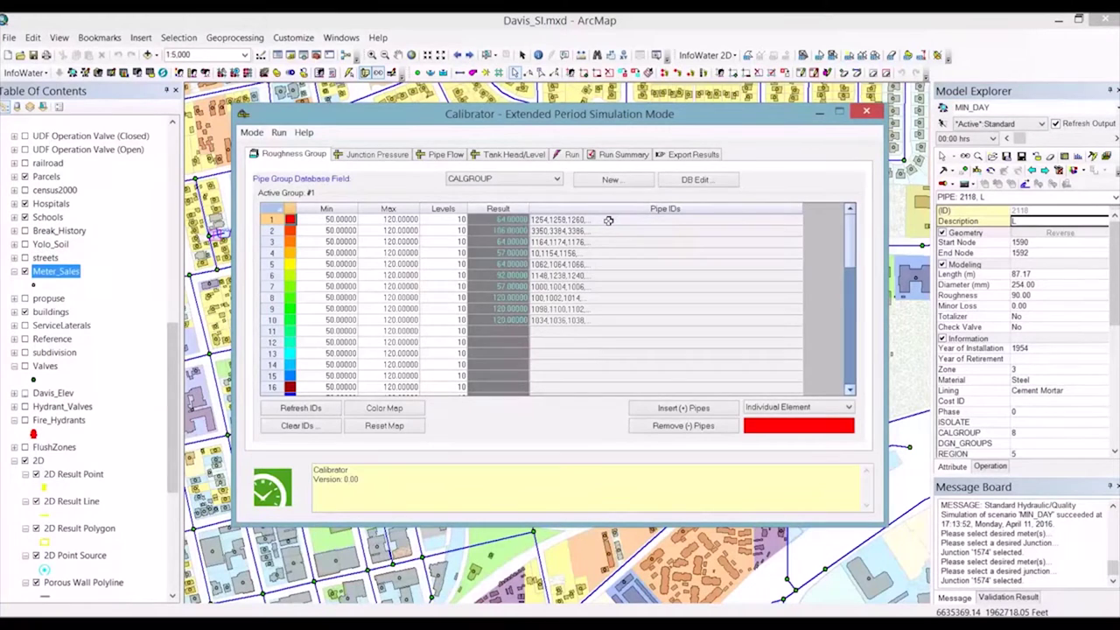
click(278, 132)
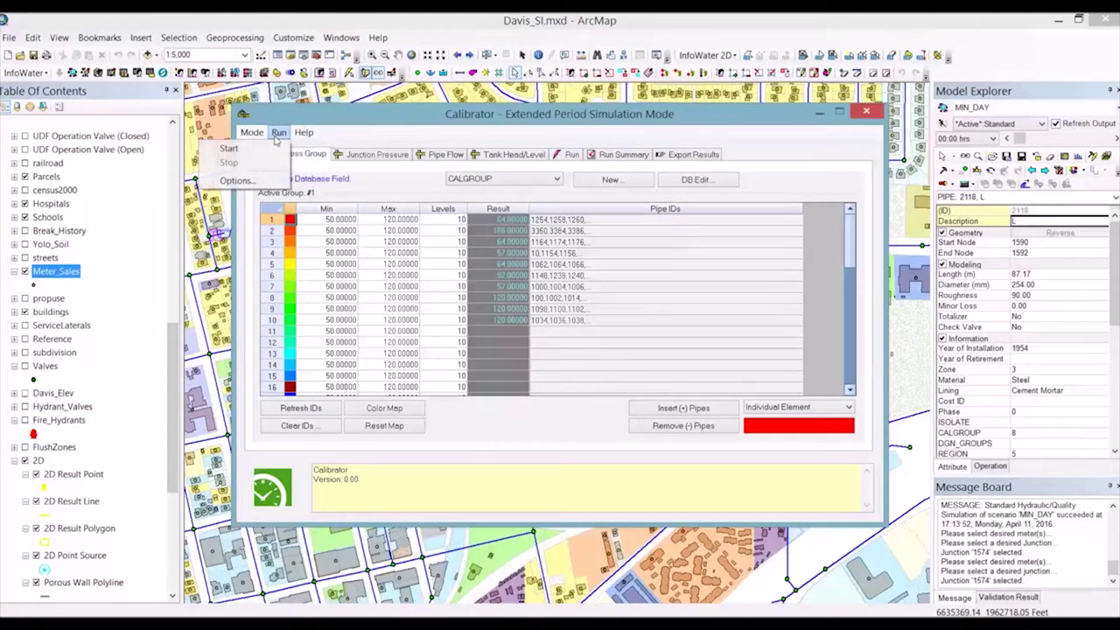
click(229, 148)
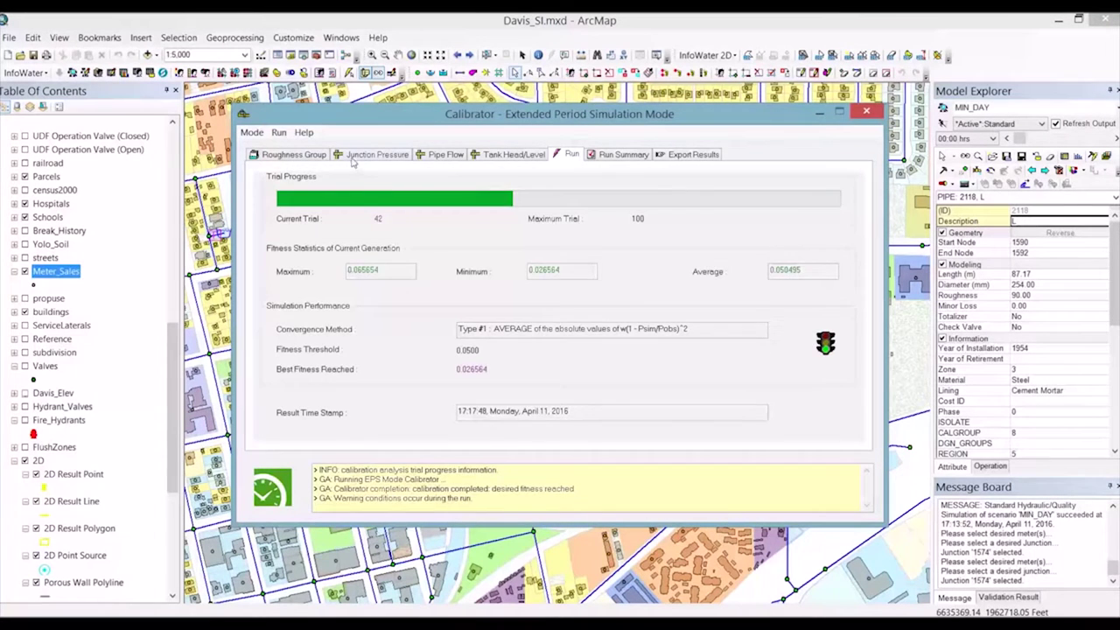
- Graph the observed against the simulated pressure for junction 1722, then close the graph
click(371, 155)
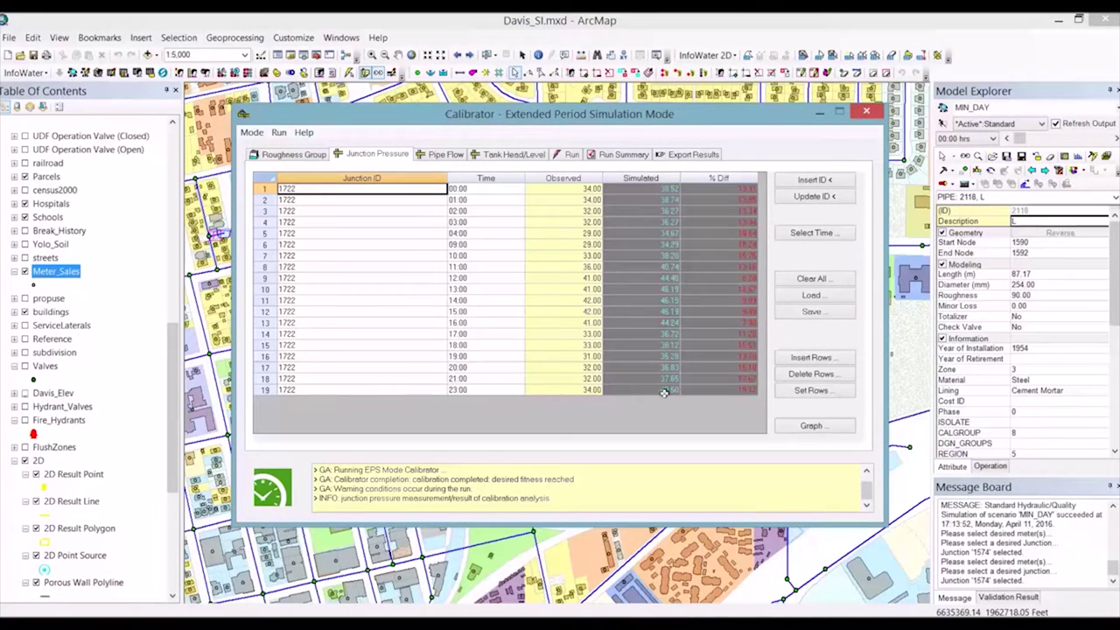
click(810, 426)
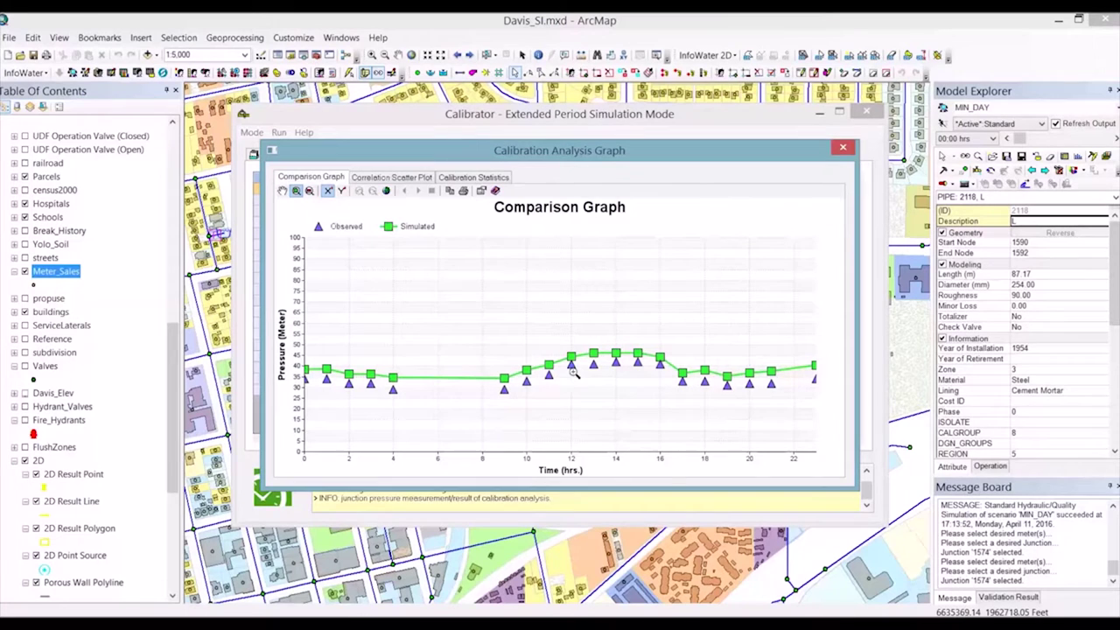
click(842, 148)
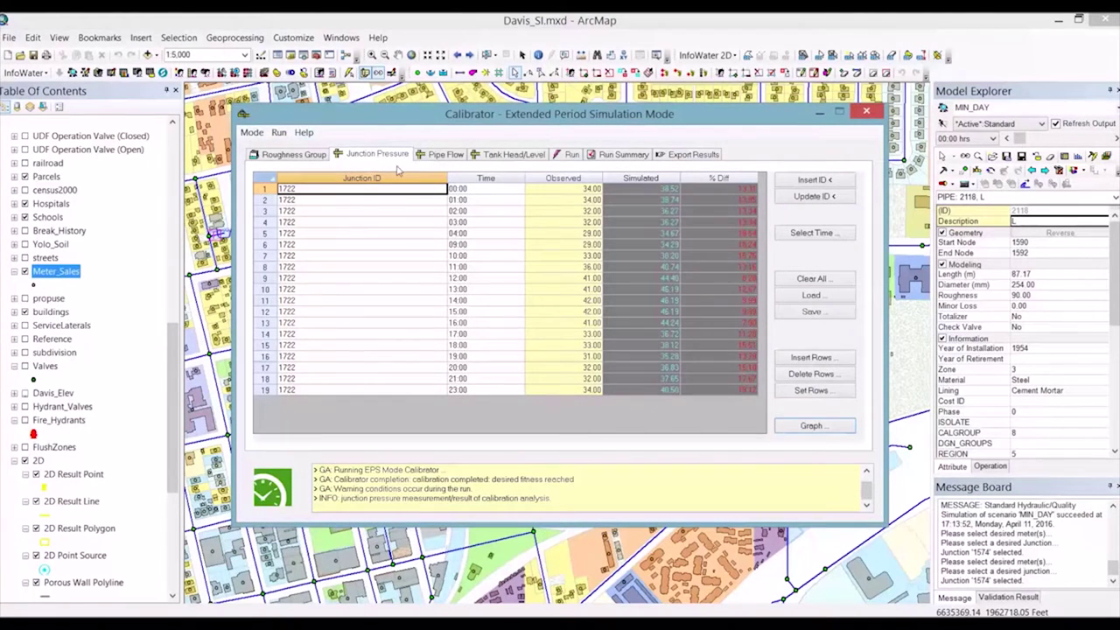
- Examine the calibrated pipe flows, graph the observed and simulated head of tank 705, and close the Calibrator
click(438, 157)
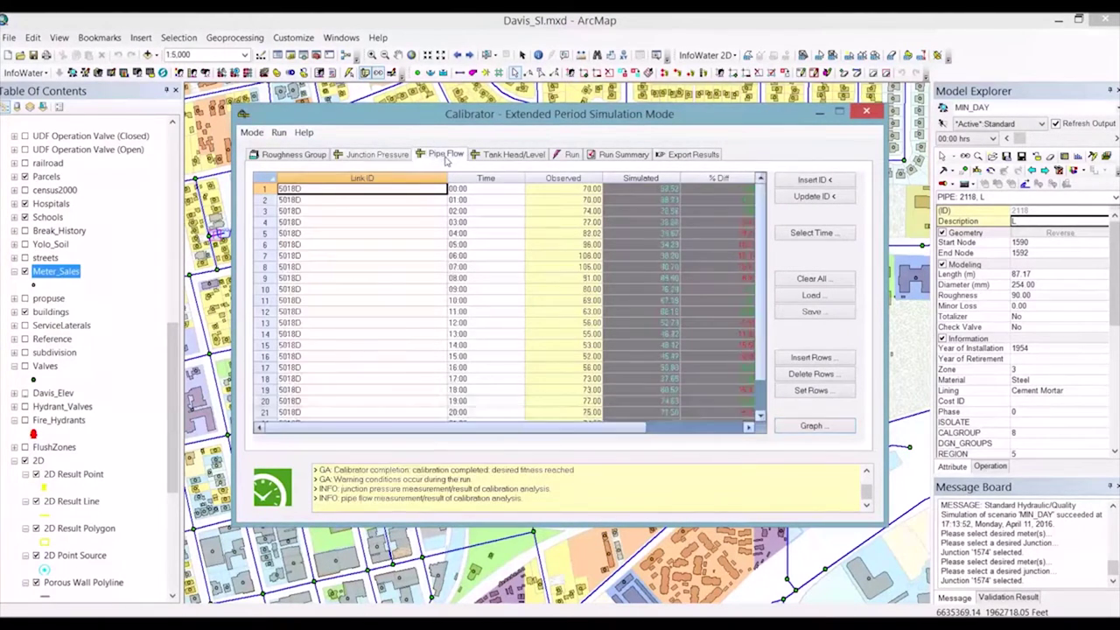
click(505, 158)
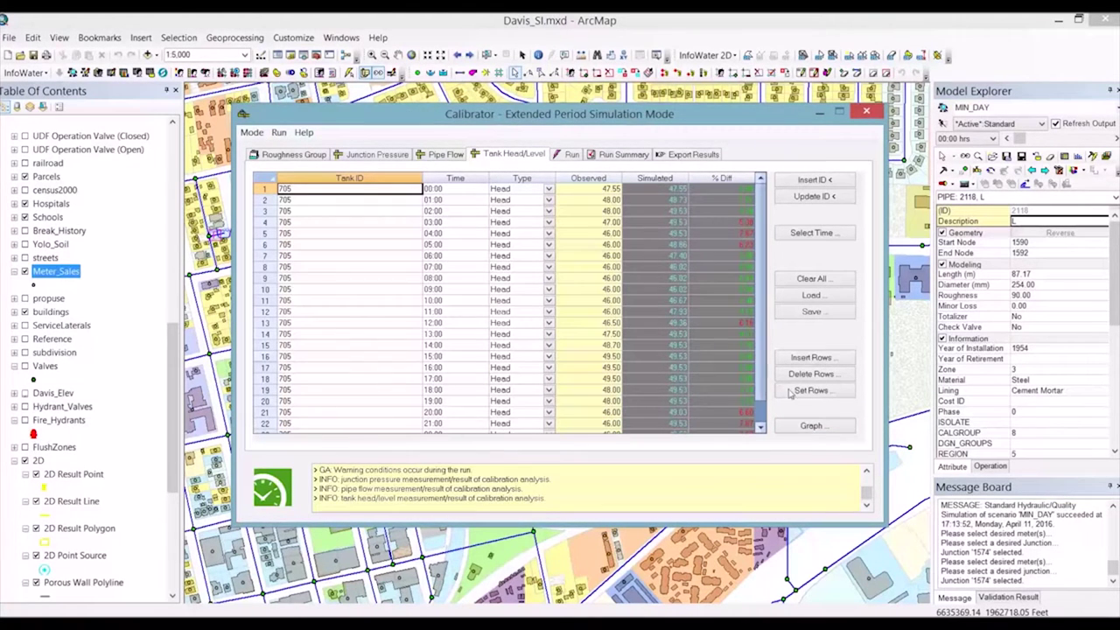
click(826, 426)
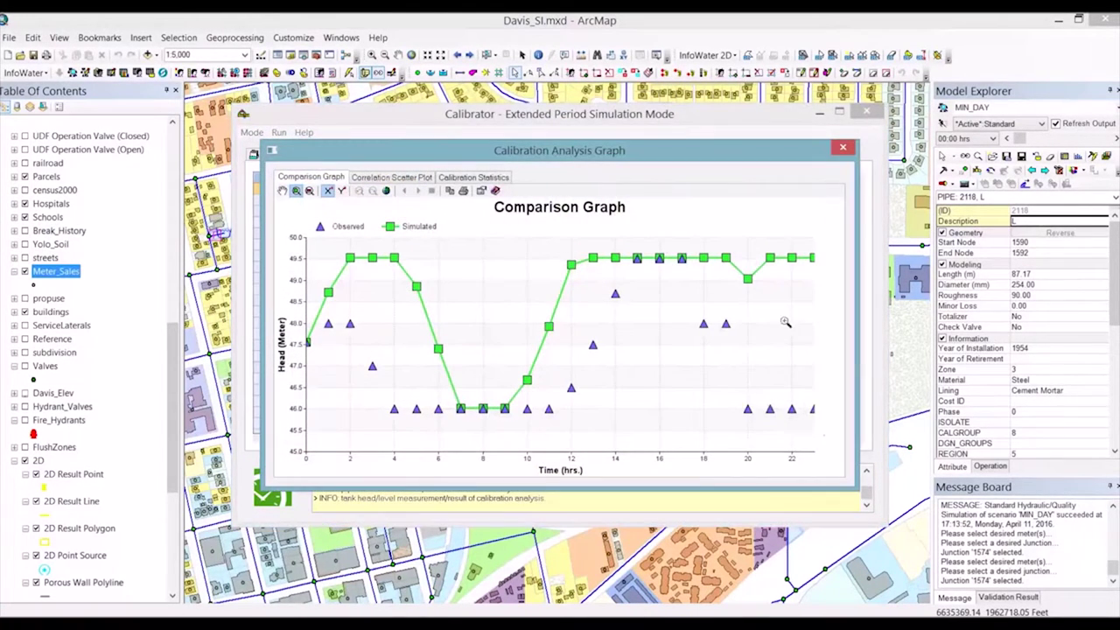
click(843, 151)
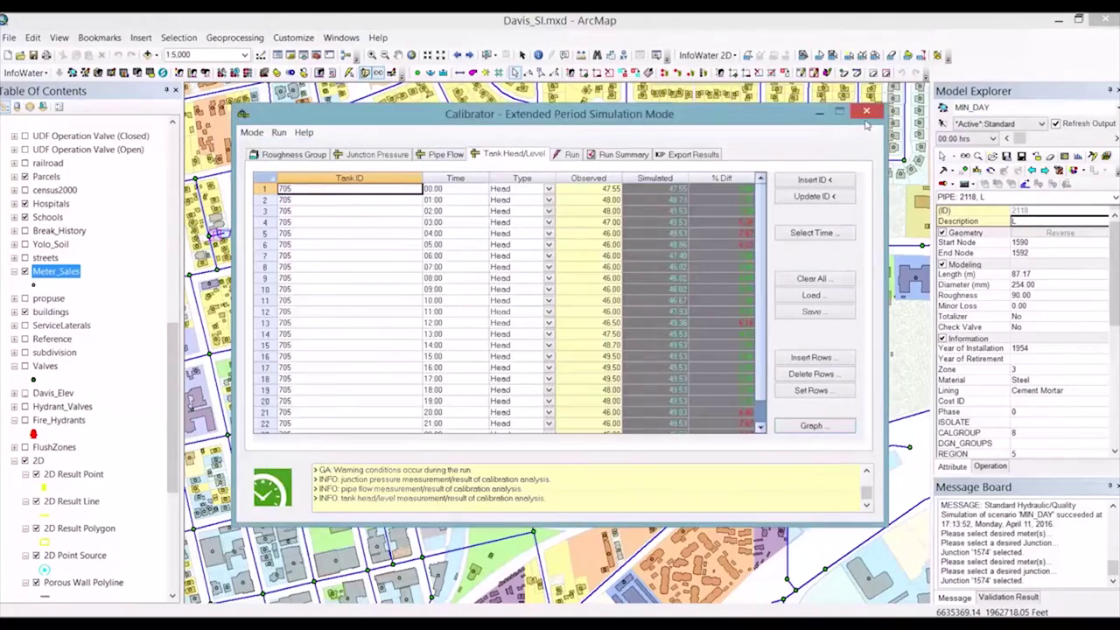
click(866, 113)
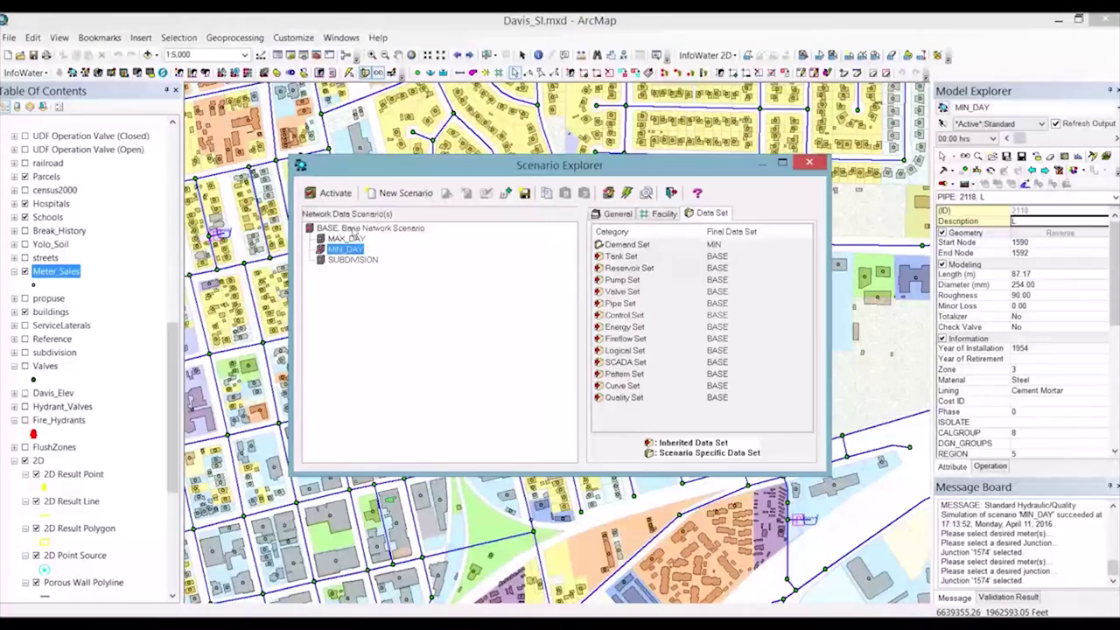
- Activate the BASE scenario and run its standard simulation from the Run Manager
click(356, 229)
click(335, 192)
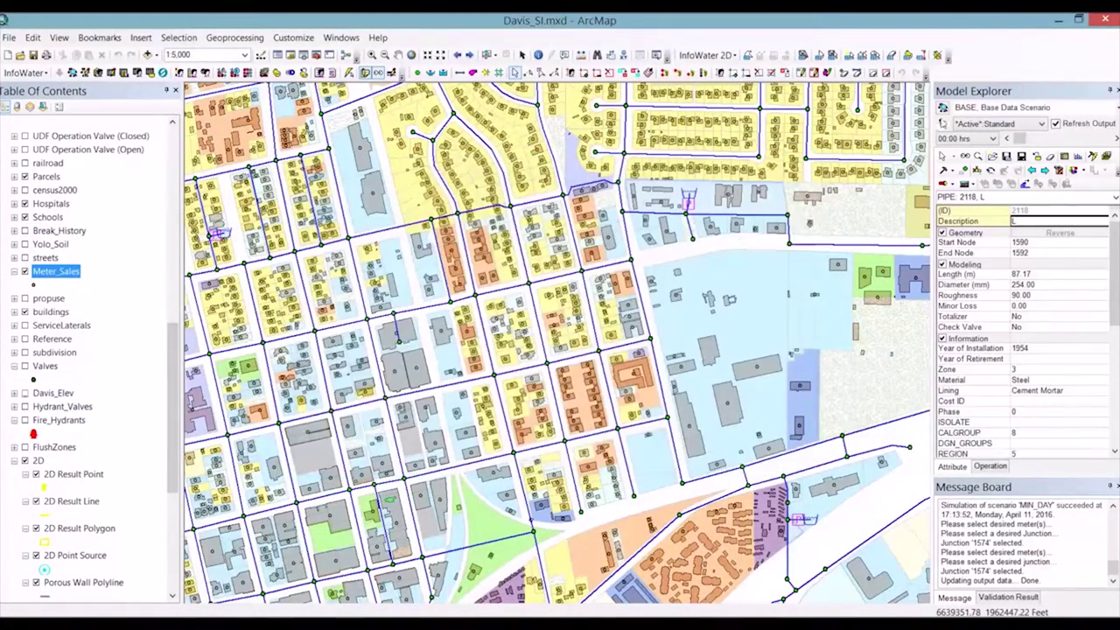
click(428, 246)
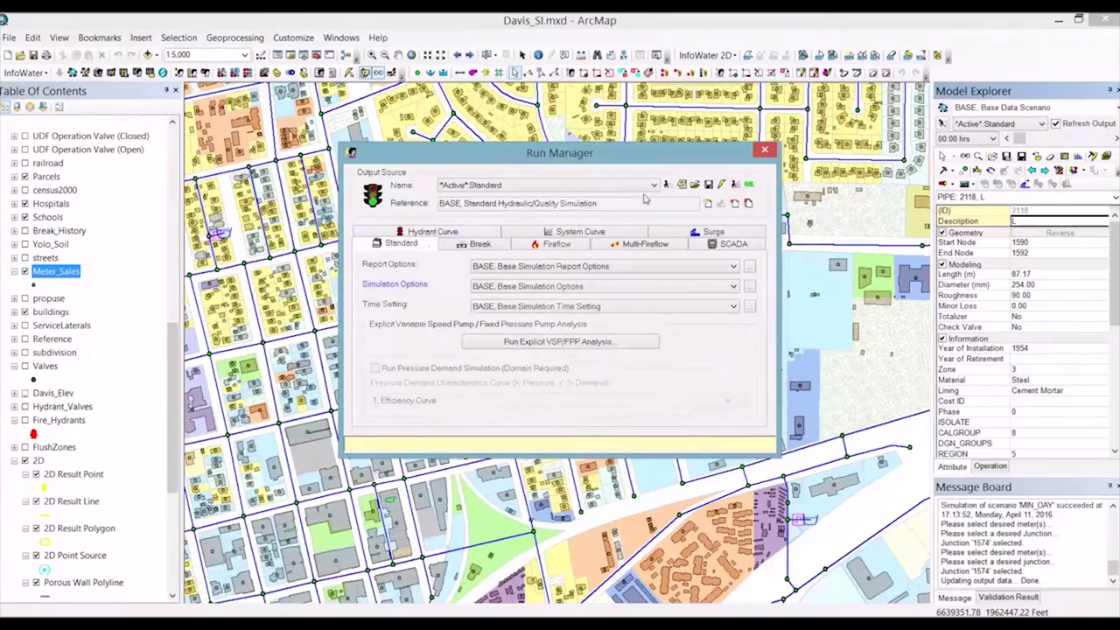
click(735, 185)
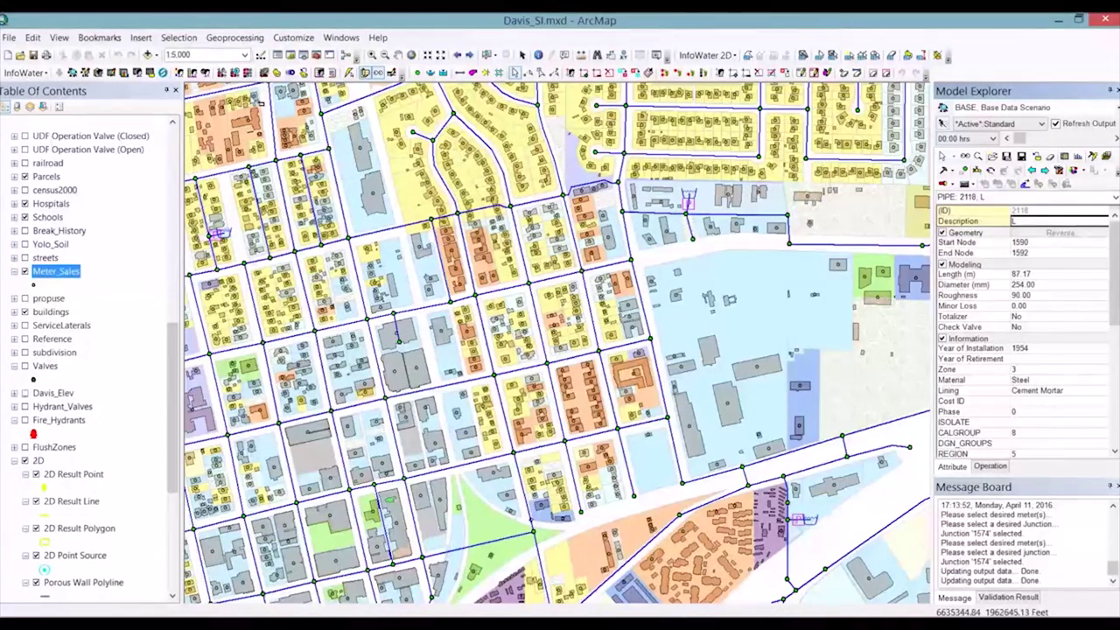
- Go to the Designer bookmark and add the SUBDIVISION selection set to the domain
click(98, 38)
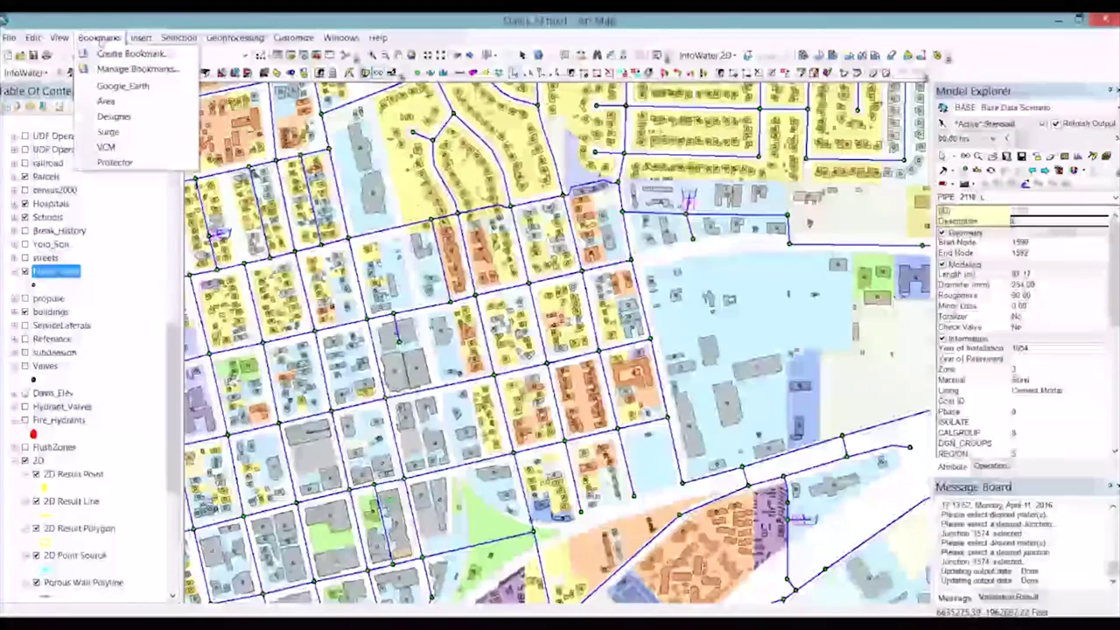
click(114, 117)
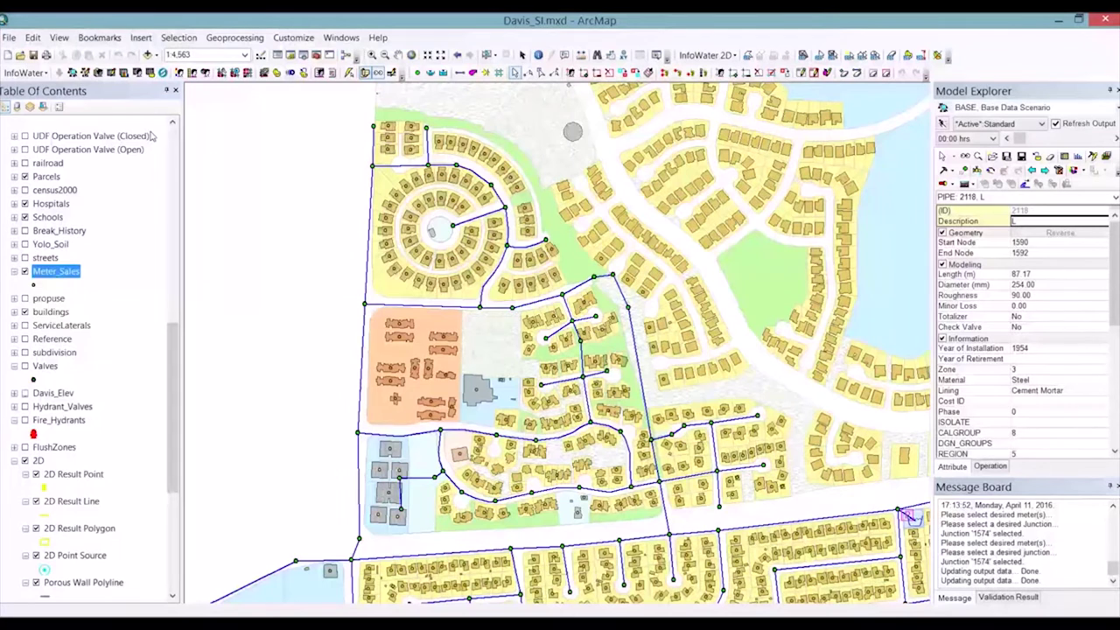
click(571, 74)
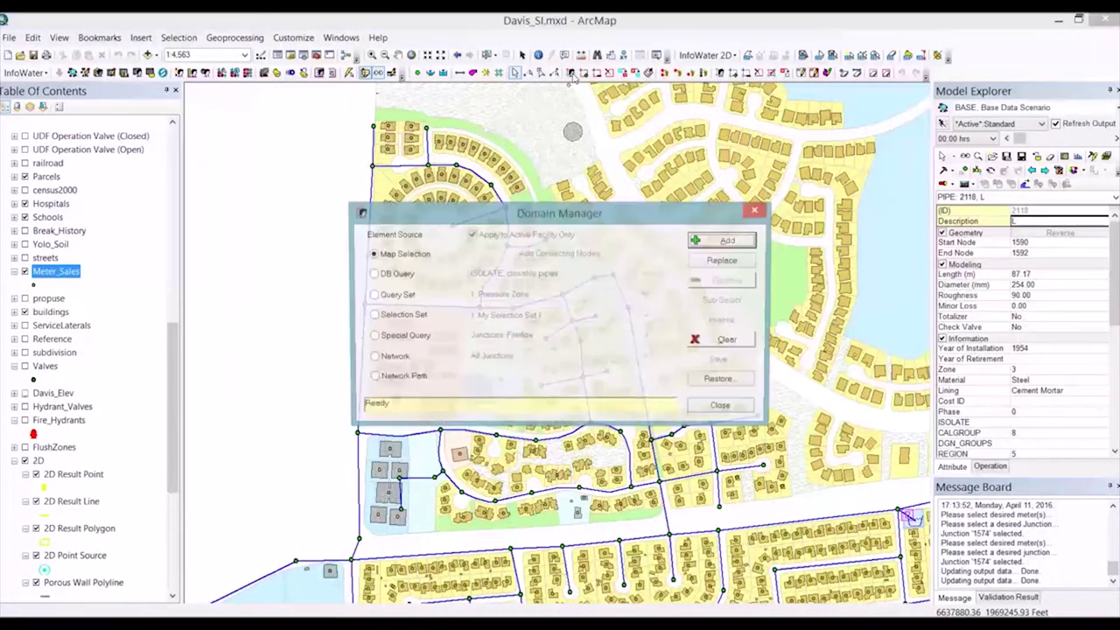
click(398, 316)
click(543, 318)
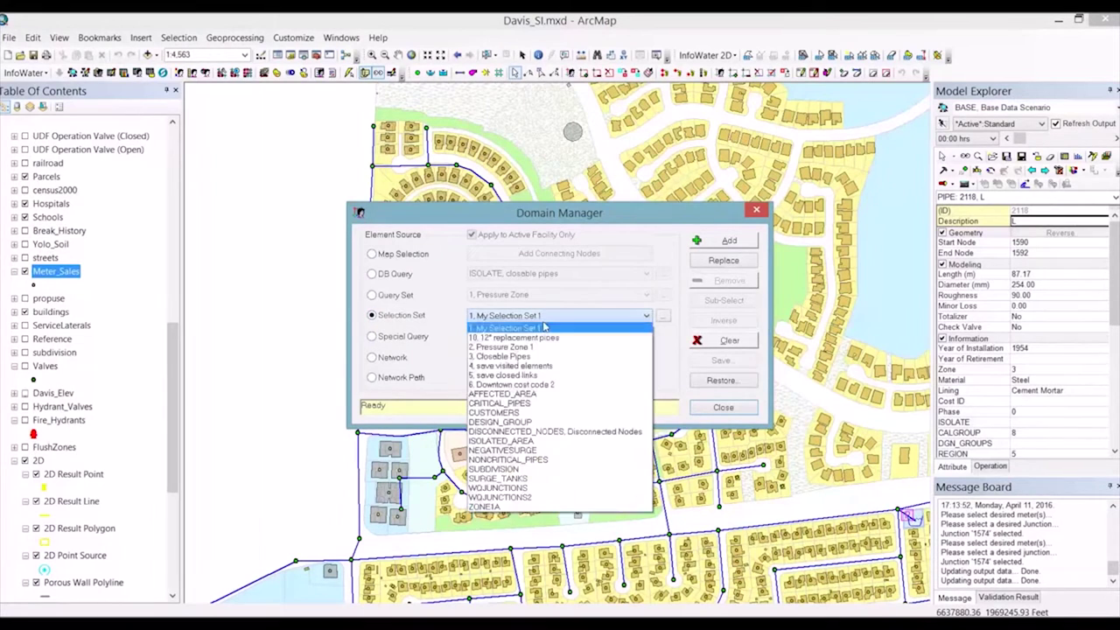
click(530, 470)
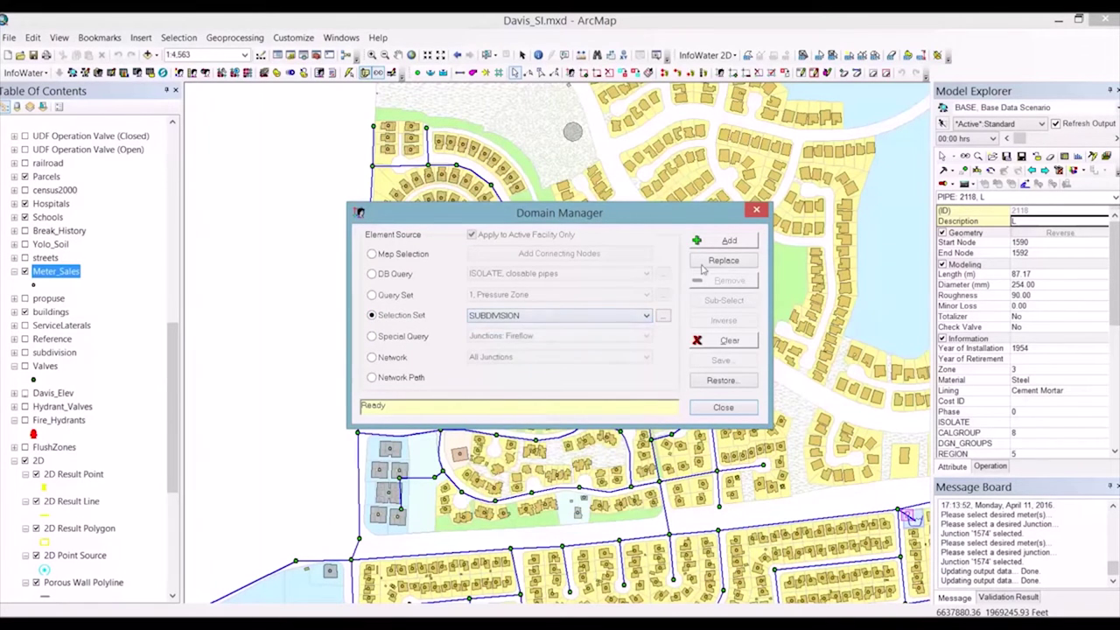
click(724, 245)
click(722, 407)
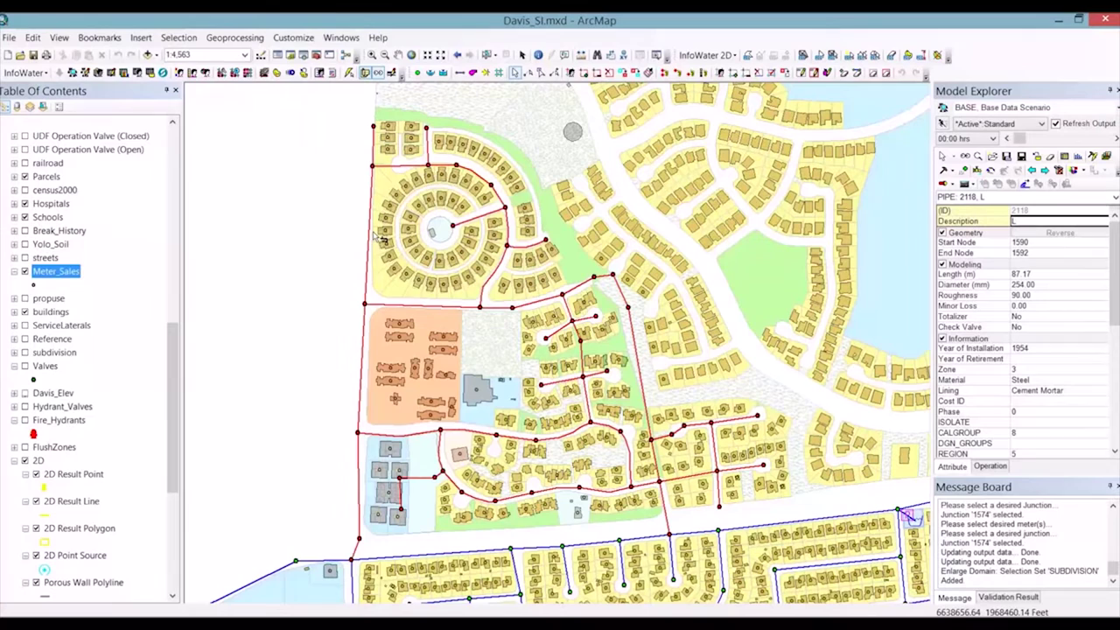
- Launch the Designer system designing module from the AddOn Extension Manager
click(205, 73)
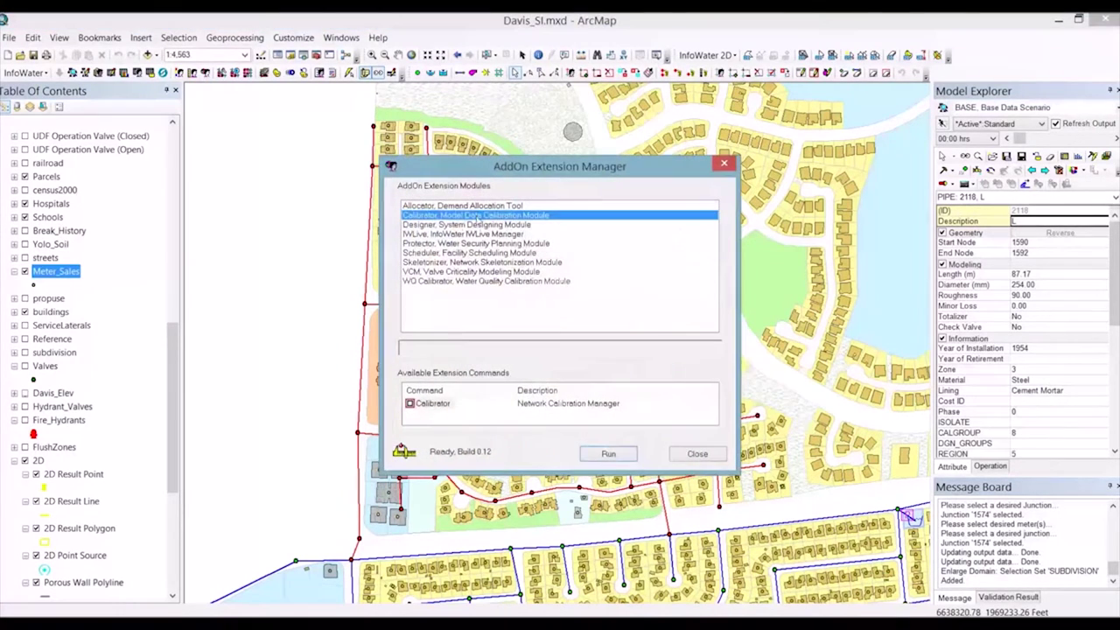
click(472, 225)
click(625, 456)
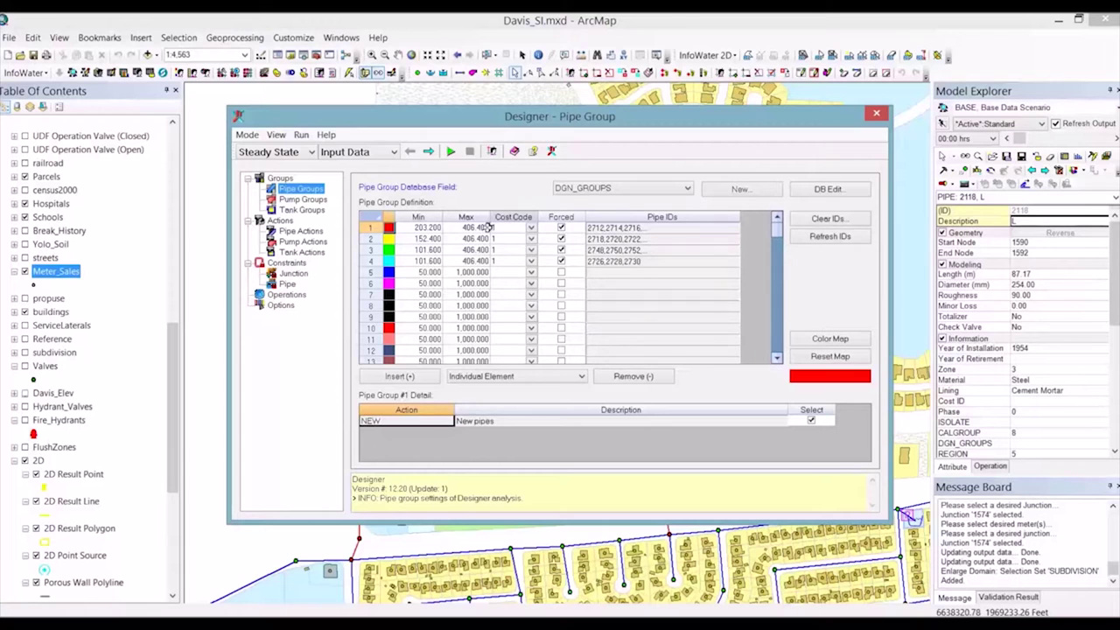
- Review the Designer's pipe actions with their unit costs, the junction pressure constraints and the pipe velocity constraints
click(301, 230)
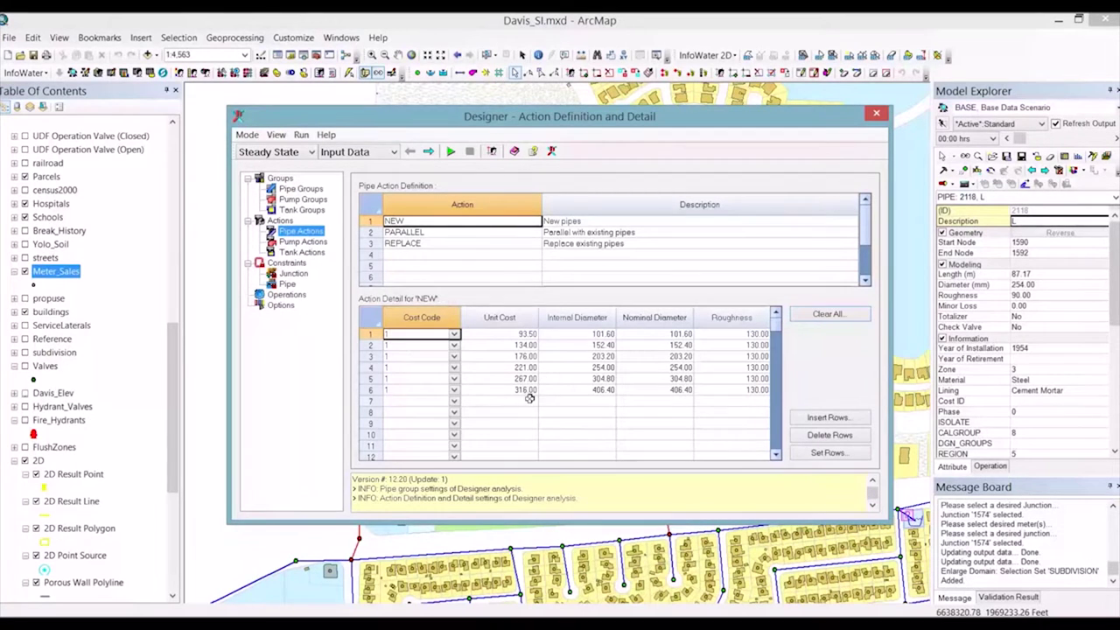
click(292, 274)
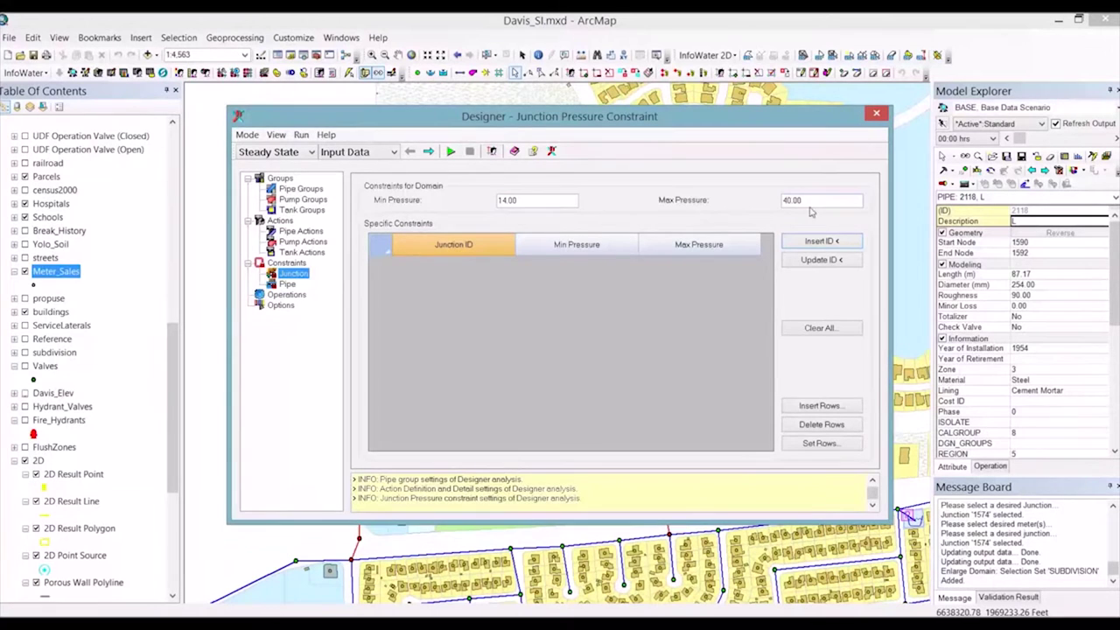
click(289, 284)
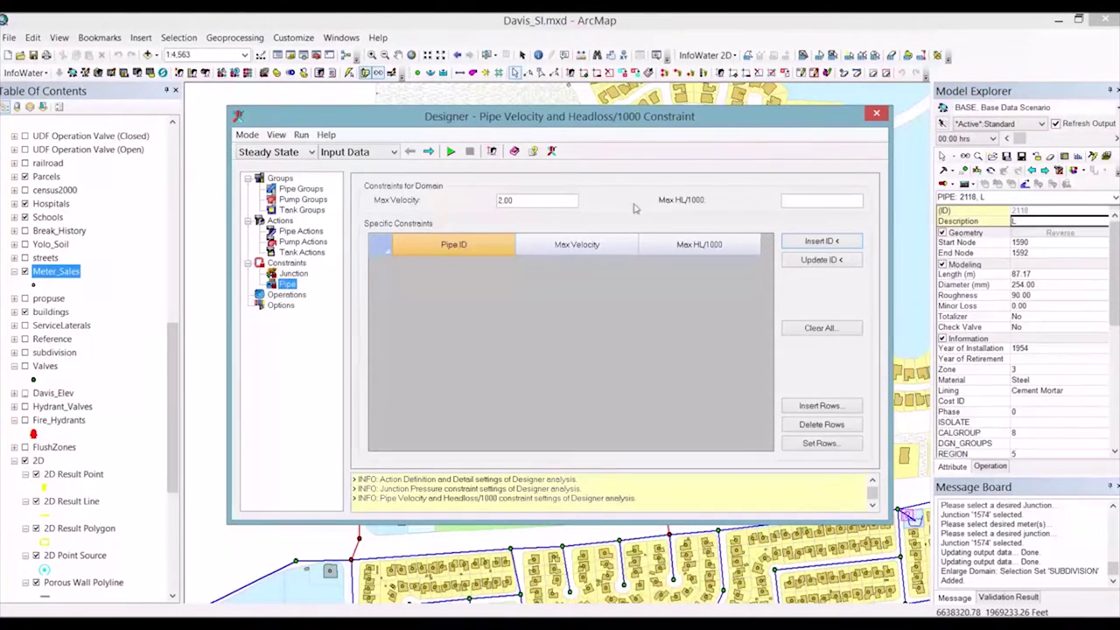
- Set the pipe Max HL/1000 constraint for the domain to 10 and run the Designer optimization
click(783, 203)
click(301, 134)
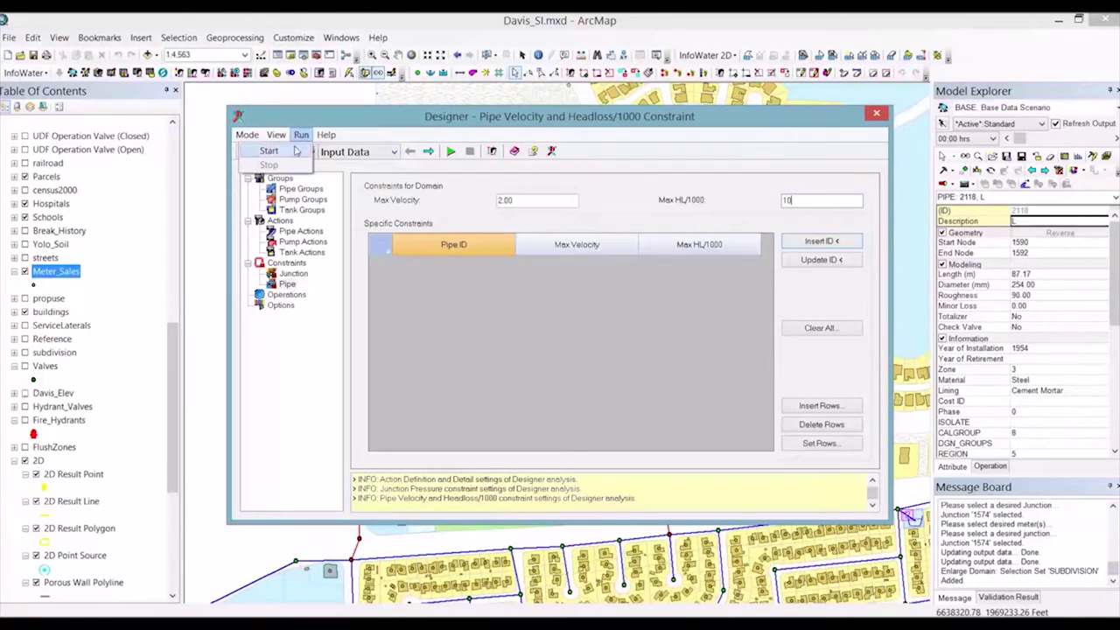
click(297, 150)
click(587, 355)
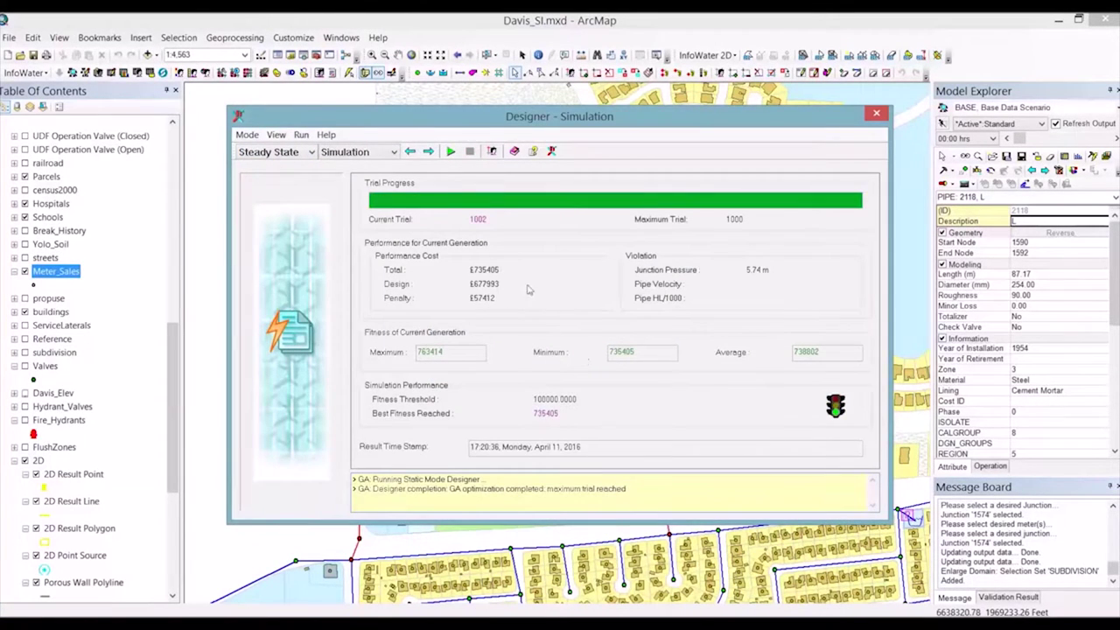
- Open the output report, examine the solutions' total, design and penalty costs, and view Solution 1's pipe group results
click(382, 153)
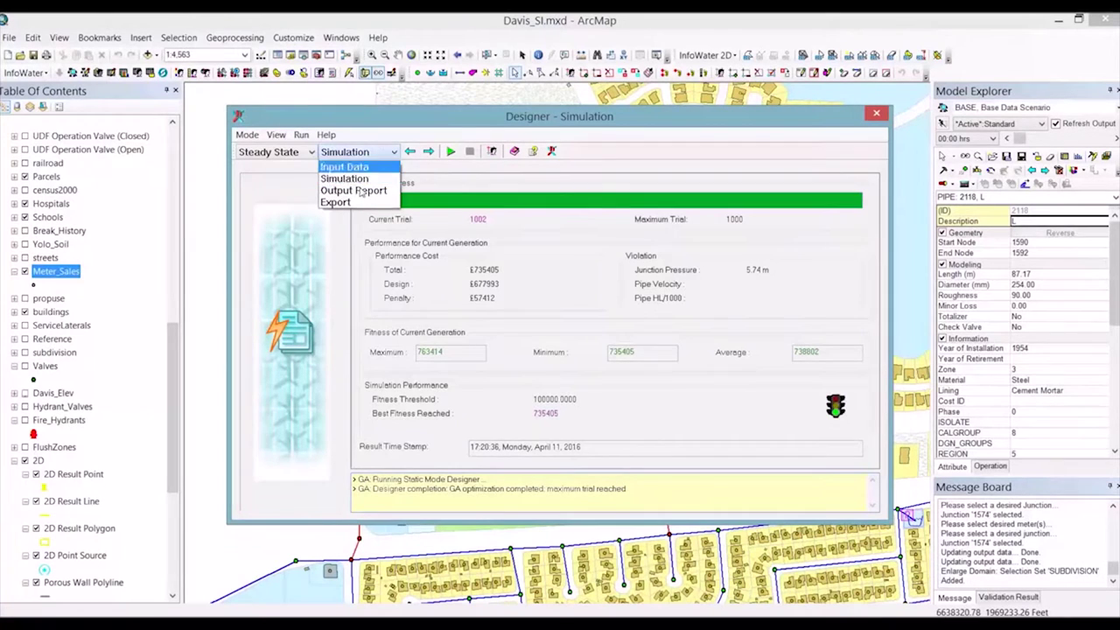
click(359, 189)
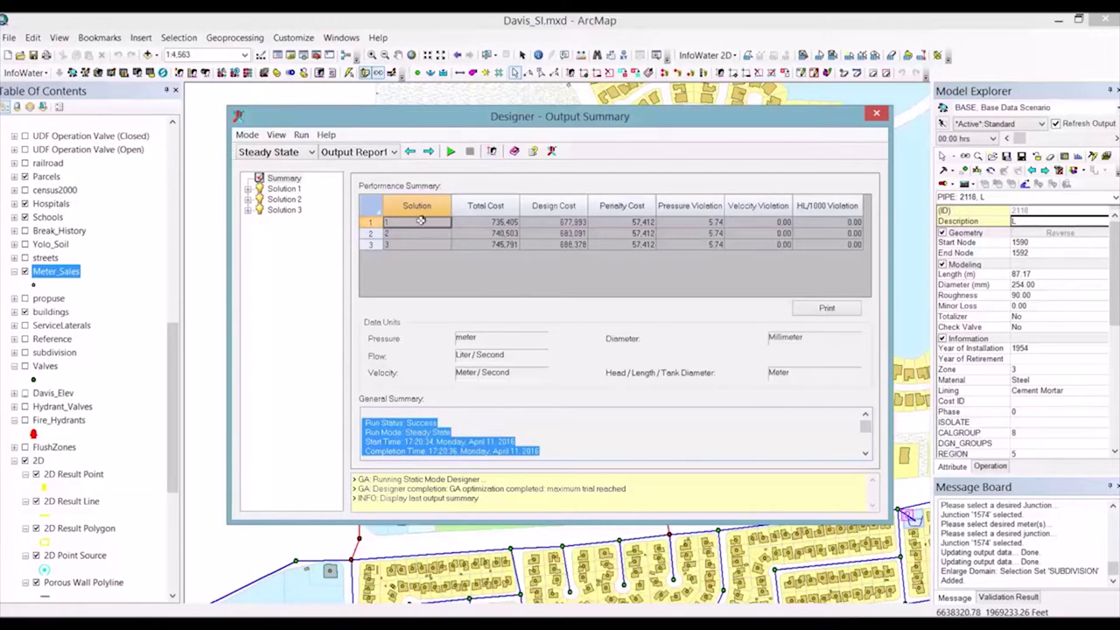
click(508, 223)
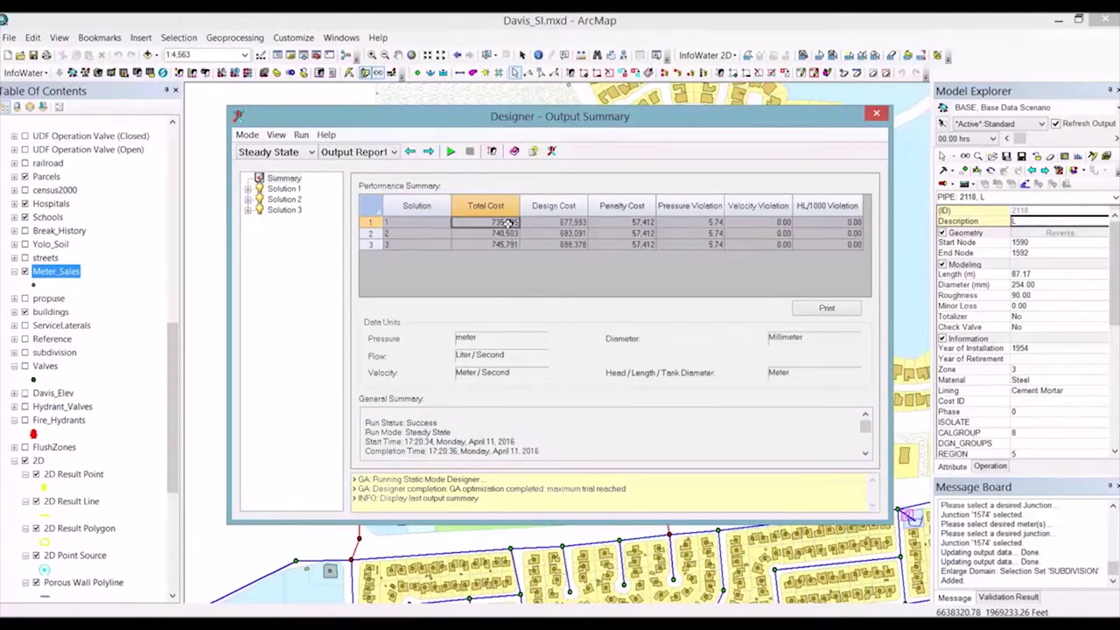
click(569, 222)
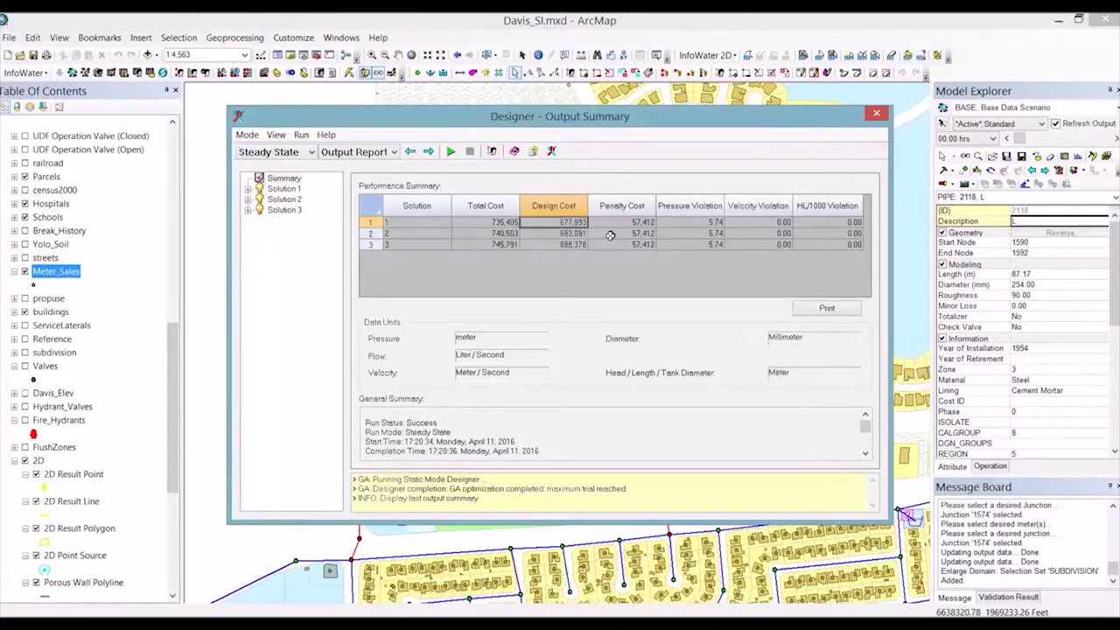
click(612, 224)
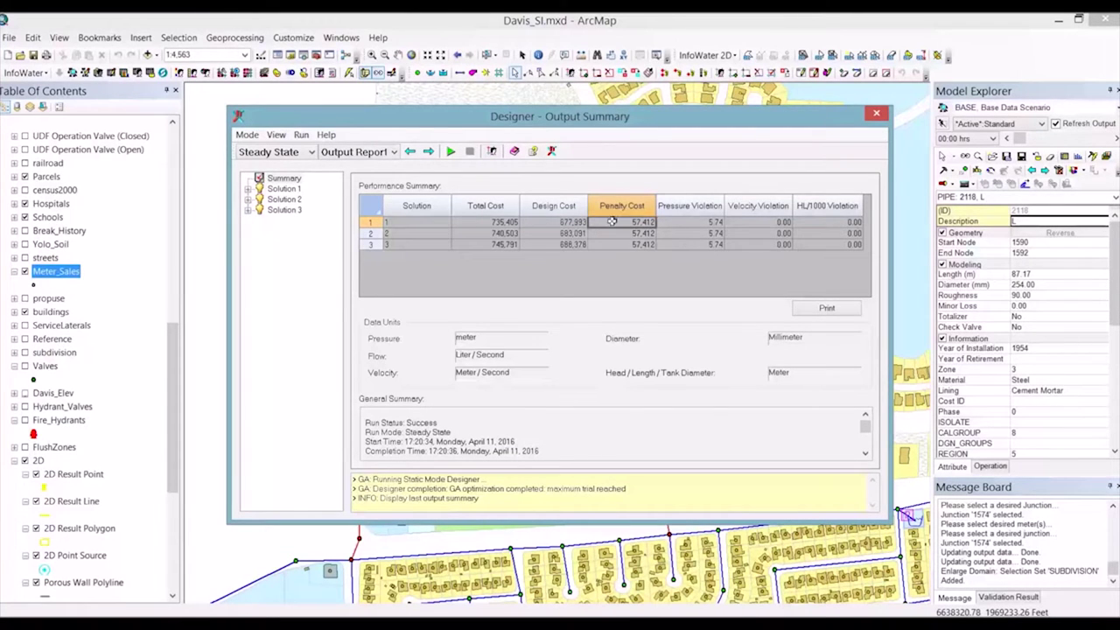
click(249, 189)
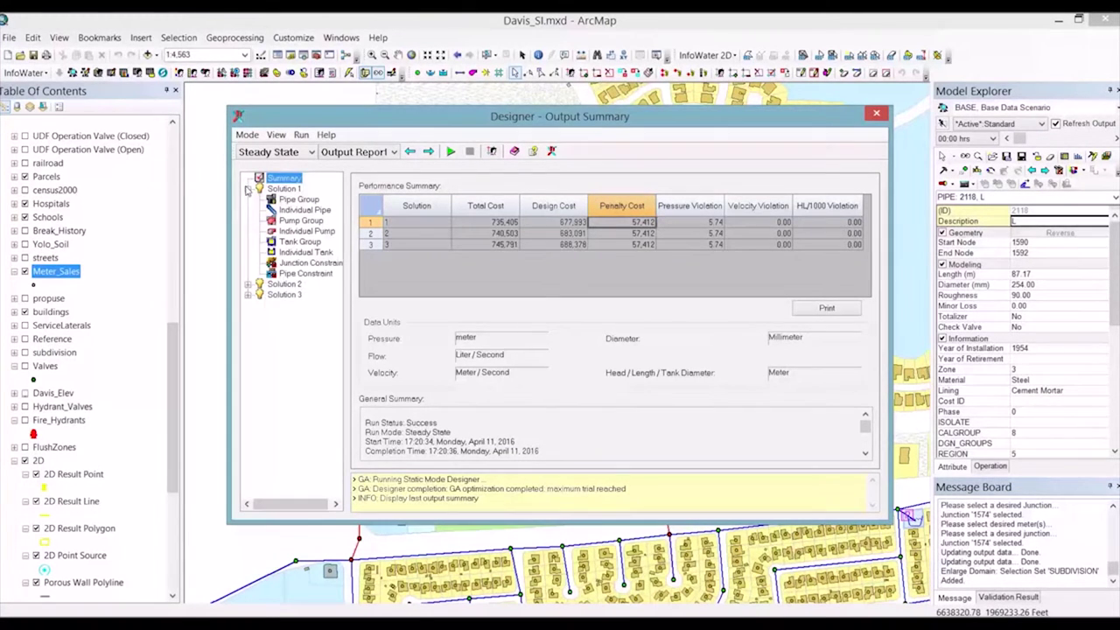
click(295, 199)
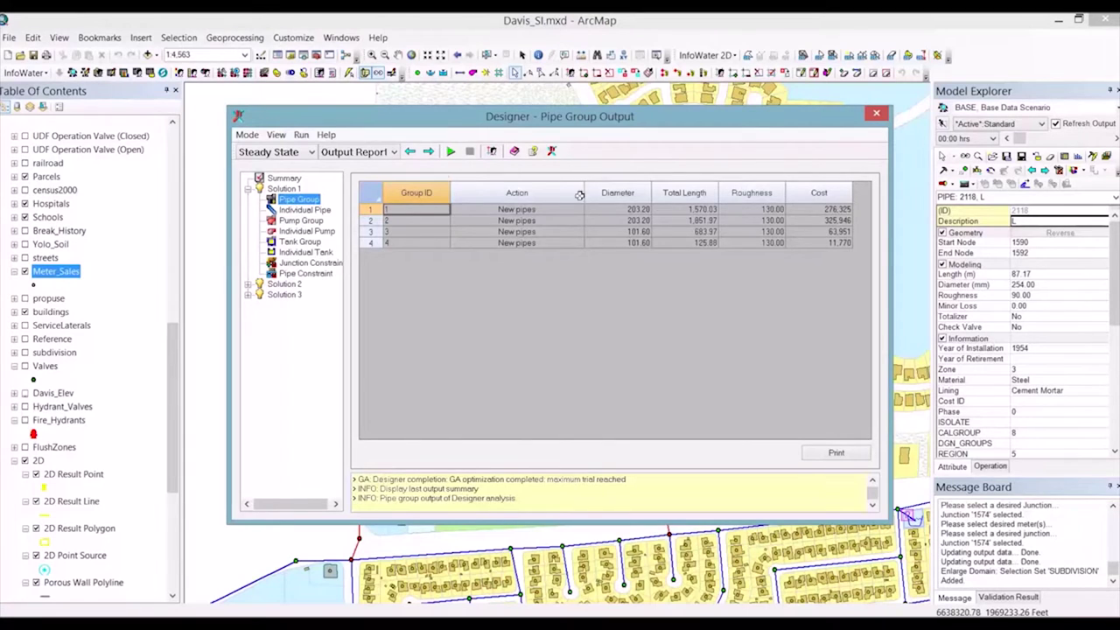
- View the Designer's export options for Solution 1 and close the Designer
click(393, 154)
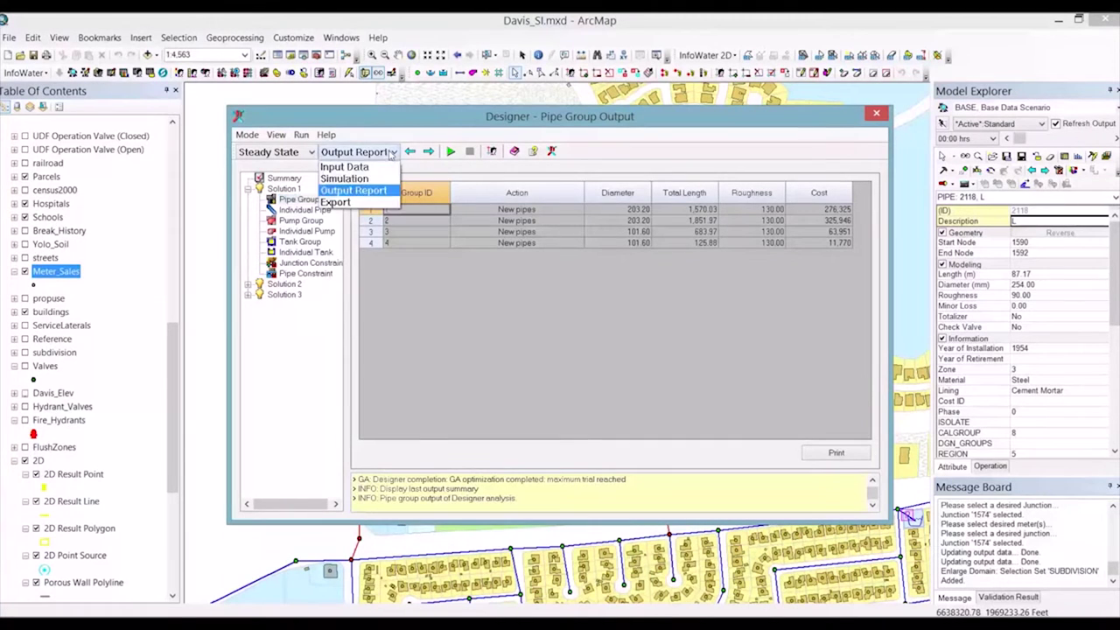
click(366, 202)
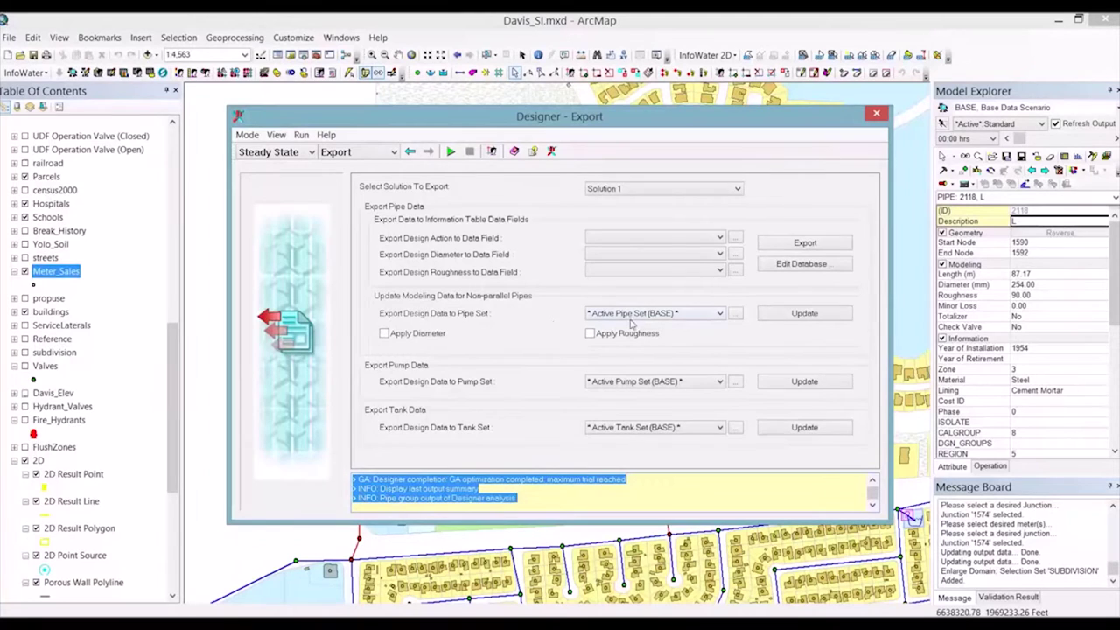
click(877, 115)
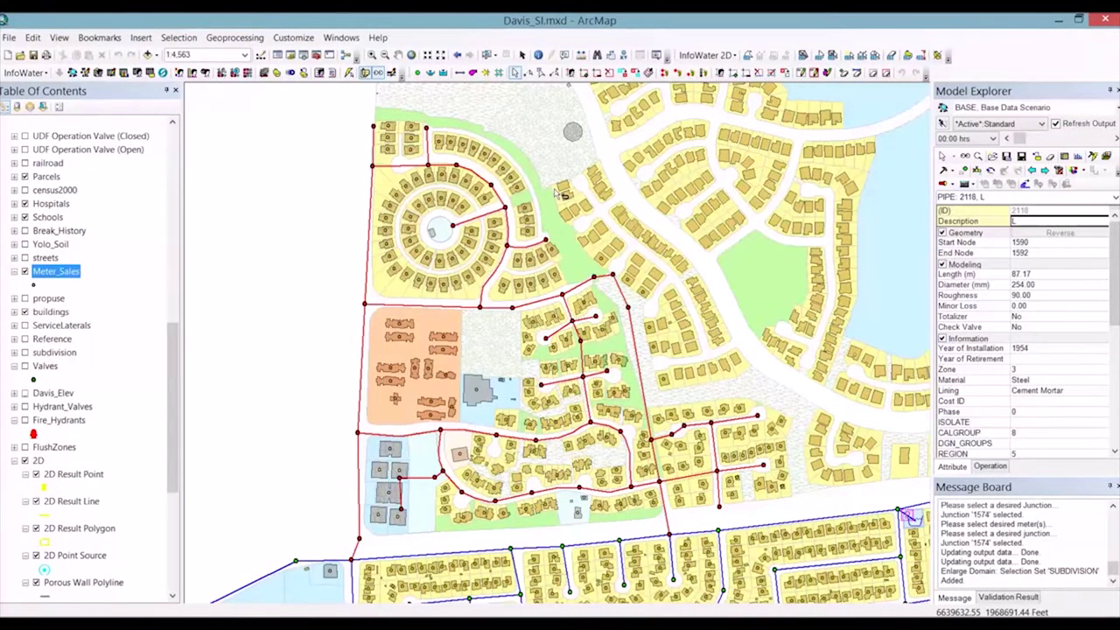
- Clear the current domain and go to a bookmarked view of the wider pipe network
click(615, 74)
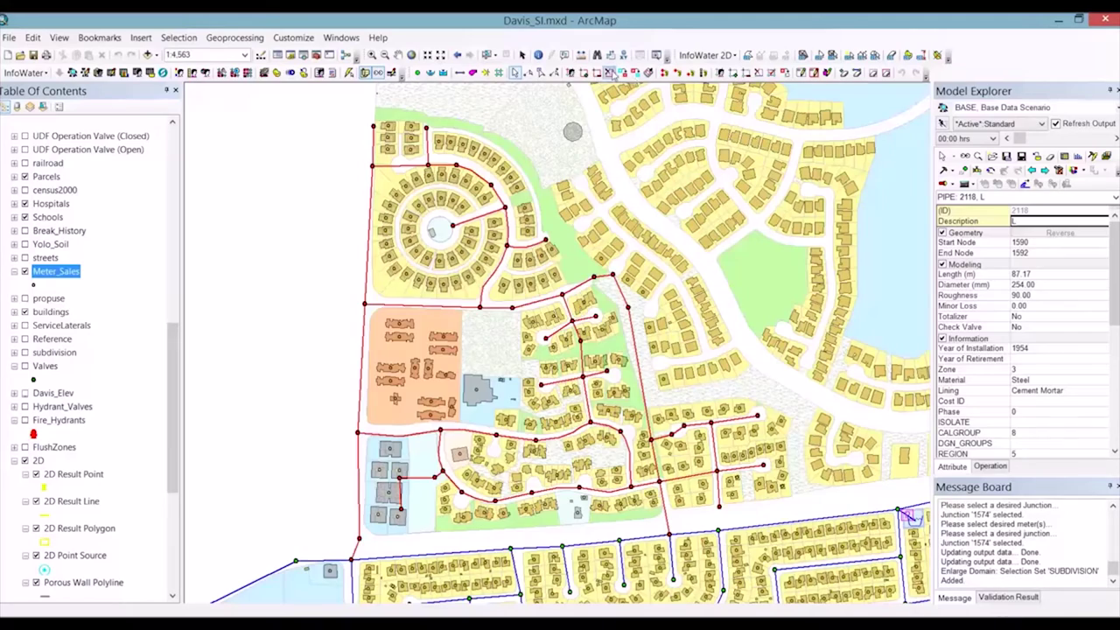
click(99, 38)
click(109, 131)
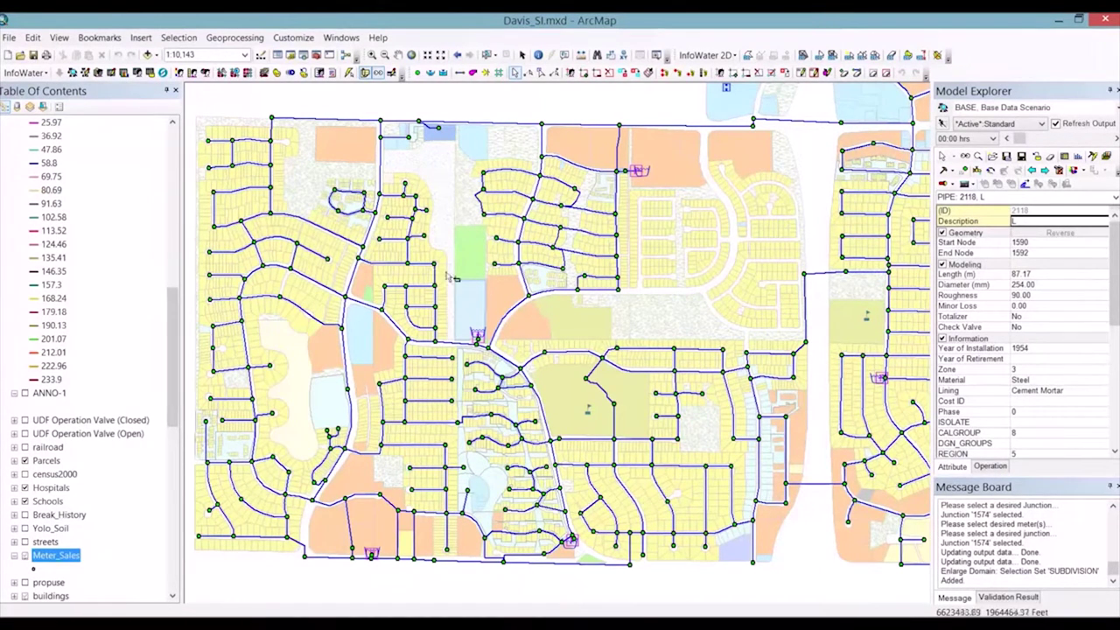
- Run the Surge simulation for the base scenario and accept switching to the most recent run output
click(942, 156)
click(942, 123)
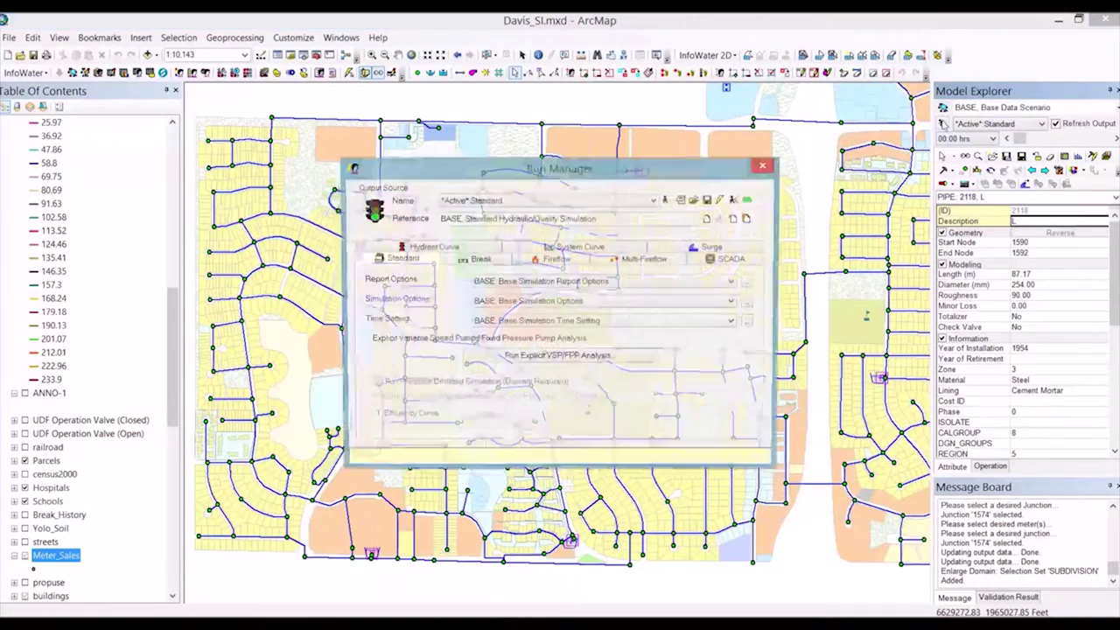
click(710, 248)
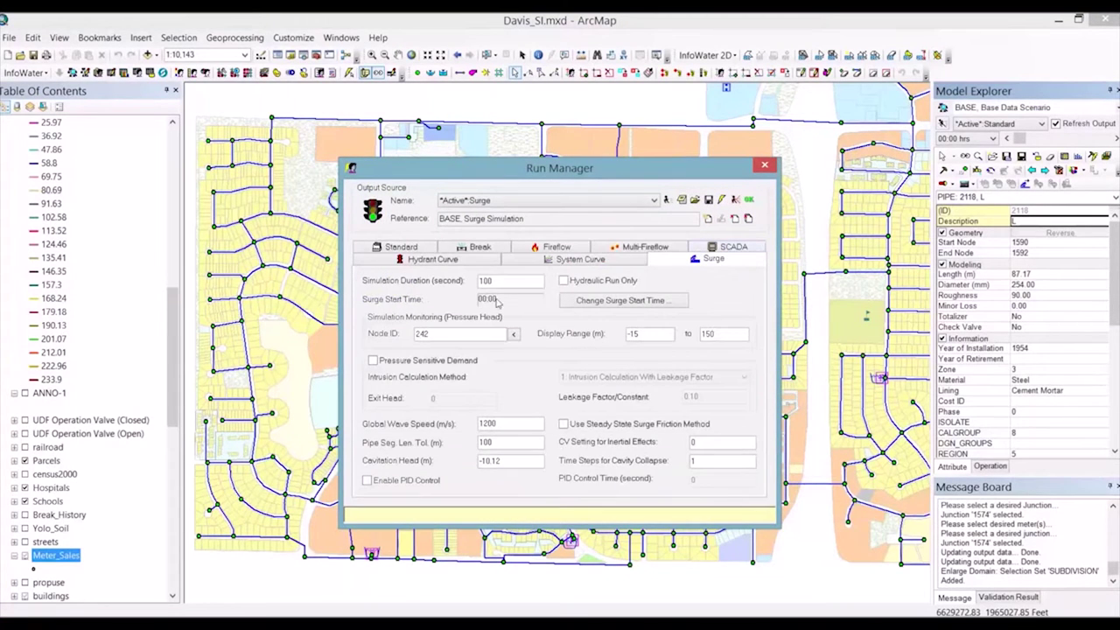
click(669, 201)
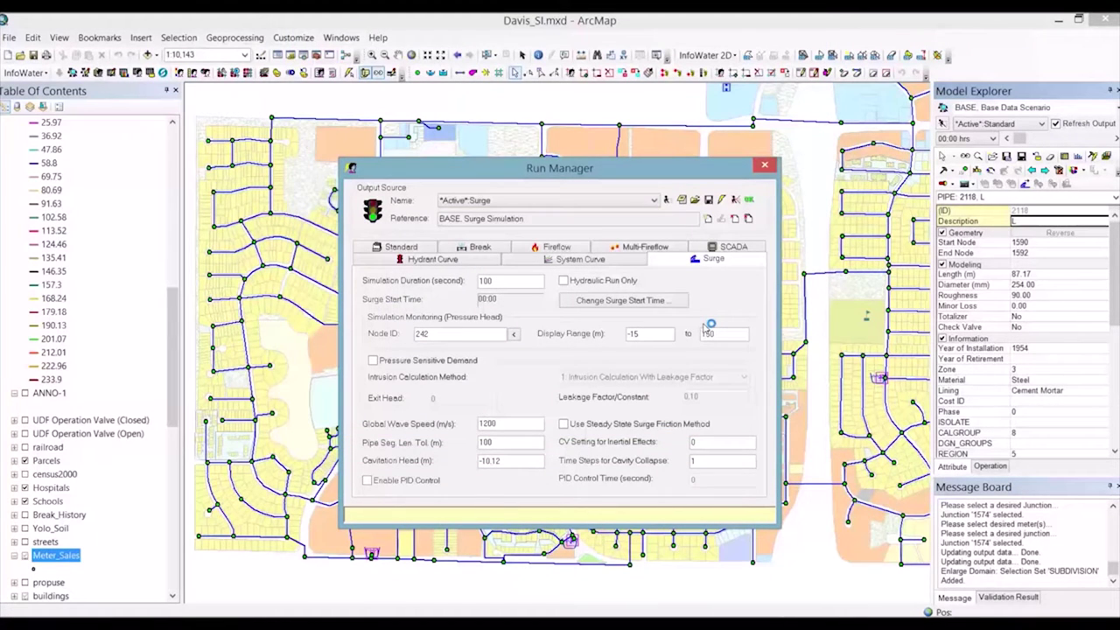
click(749, 200)
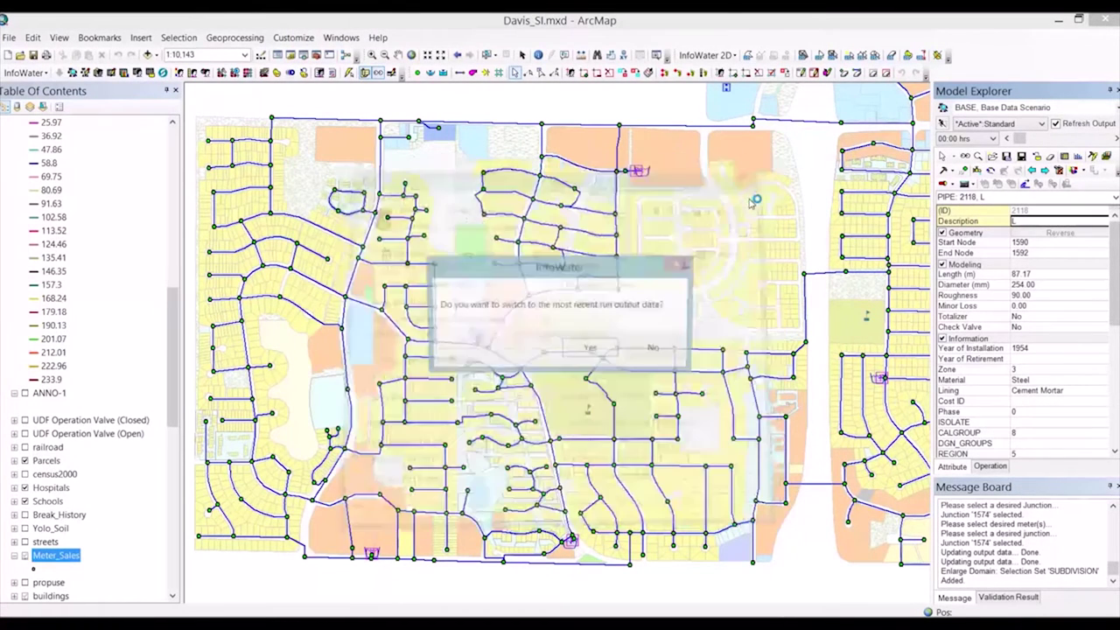
click(600, 341)
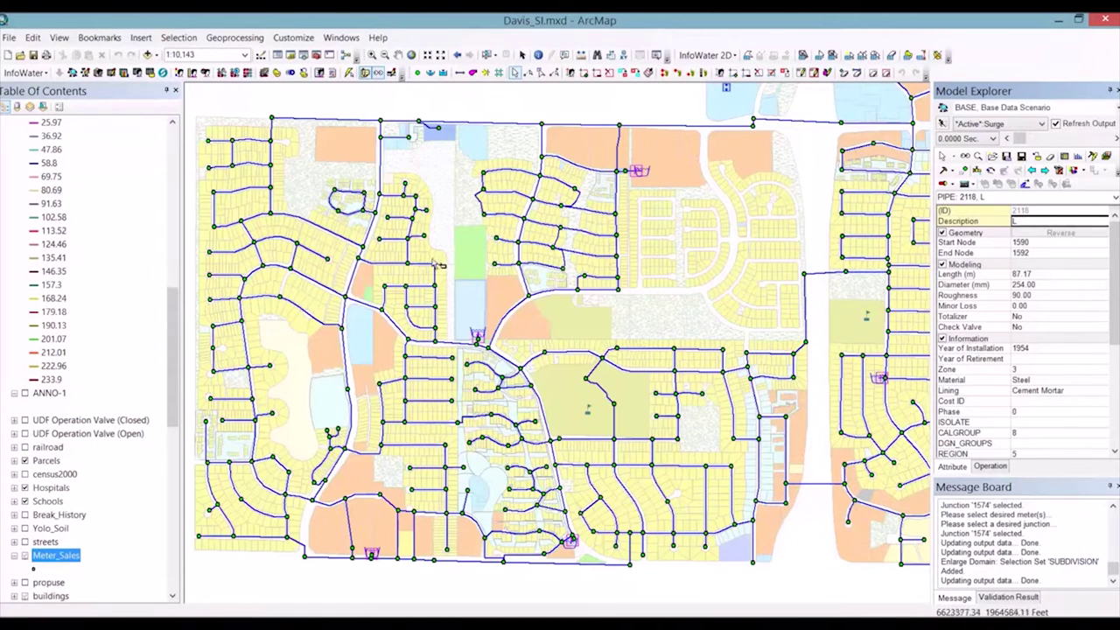
- Add the network path from the northern pump to the dead-end corner junction southwest of it to the domain
click(571, 72)
click(372, 377)
click(734, 241)
click(621, 170)
click(433, 261)
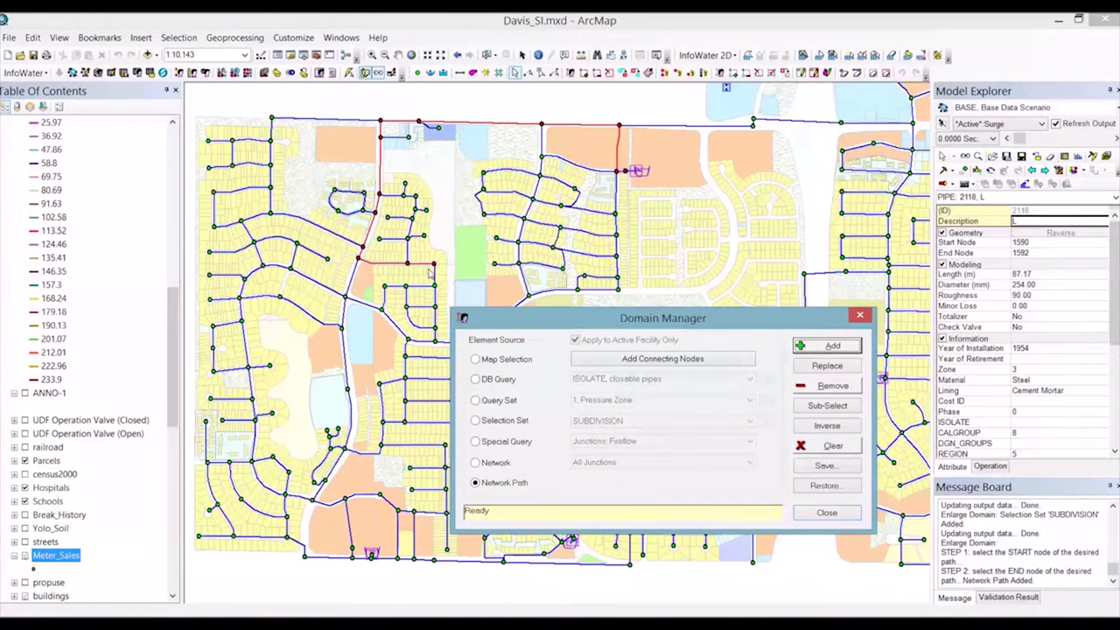
click(853, 343)
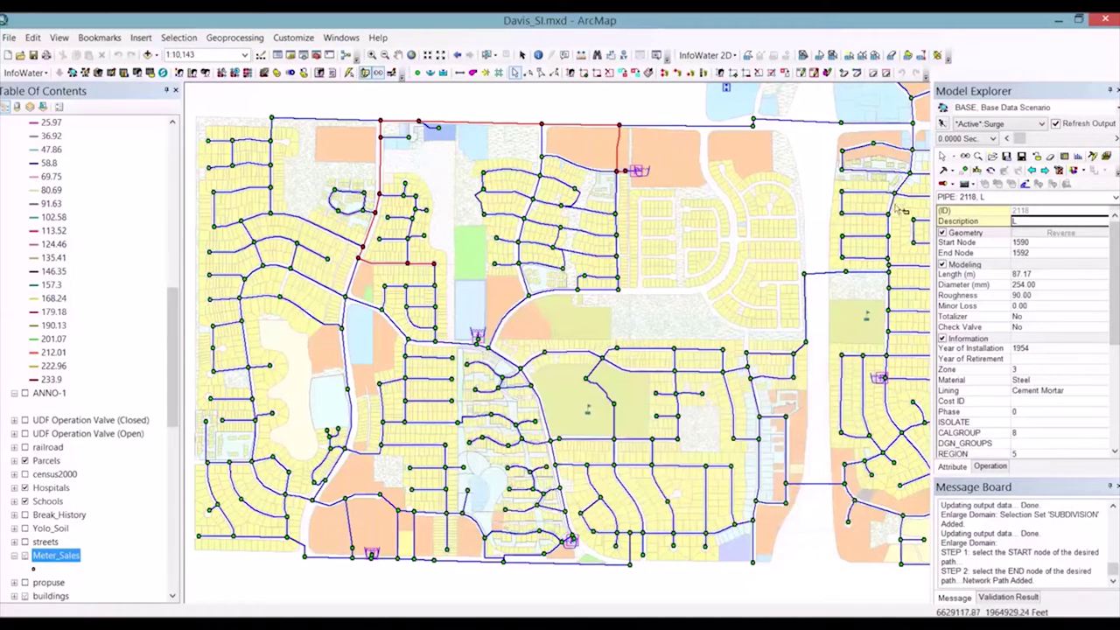
- Create a Surge Head Profile graph from the active Surge output, using the domain as data scope
click(124, 75)
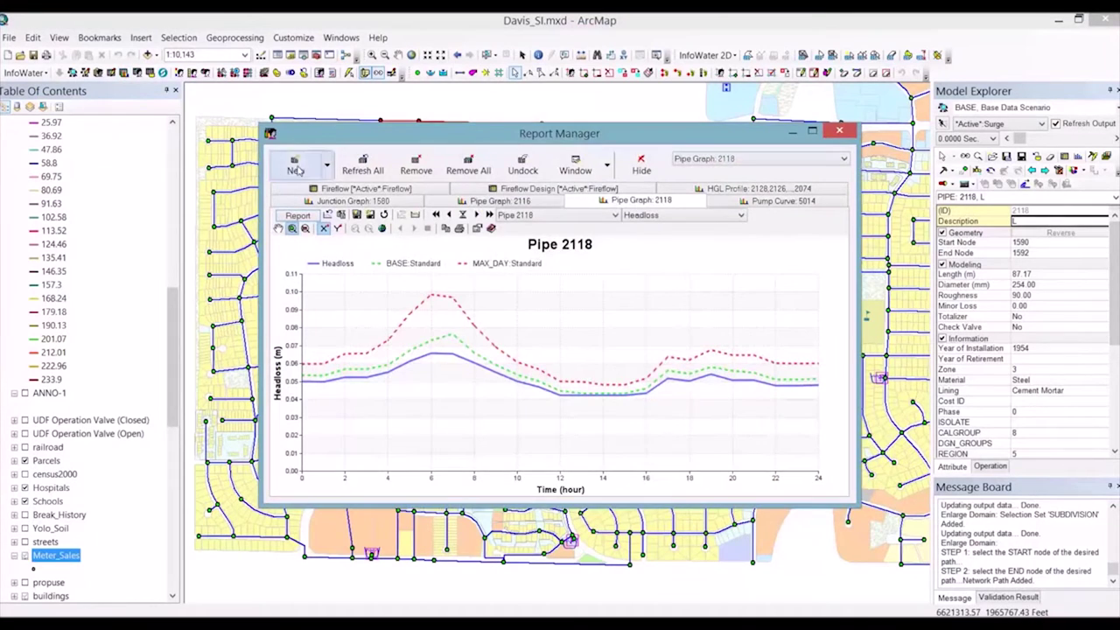
click(295, 169)
click(403, 215)
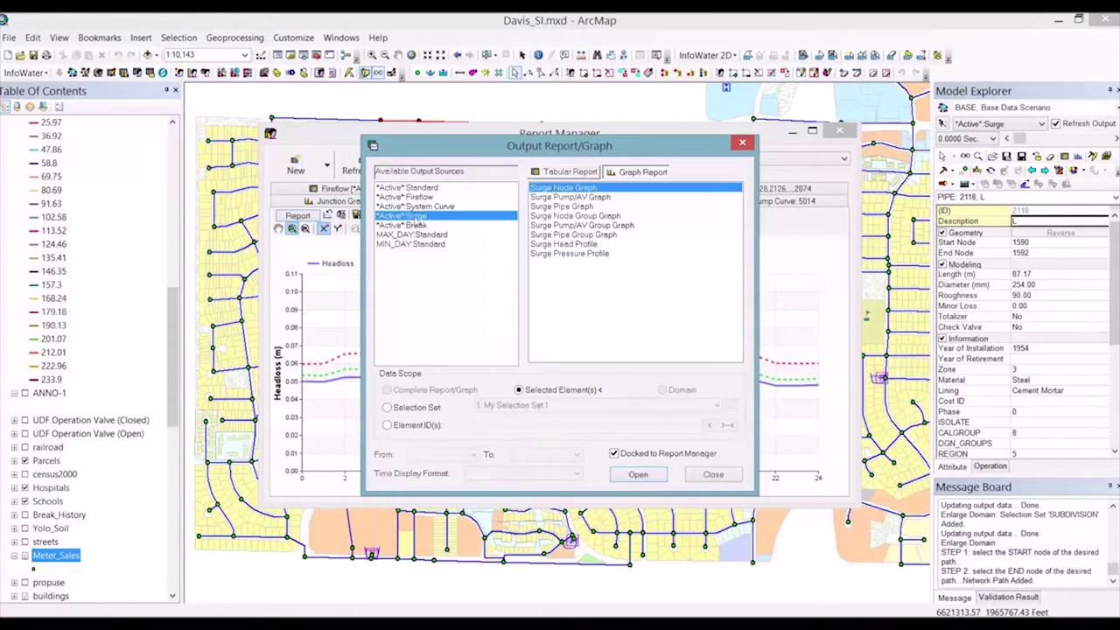
click(589, 246)
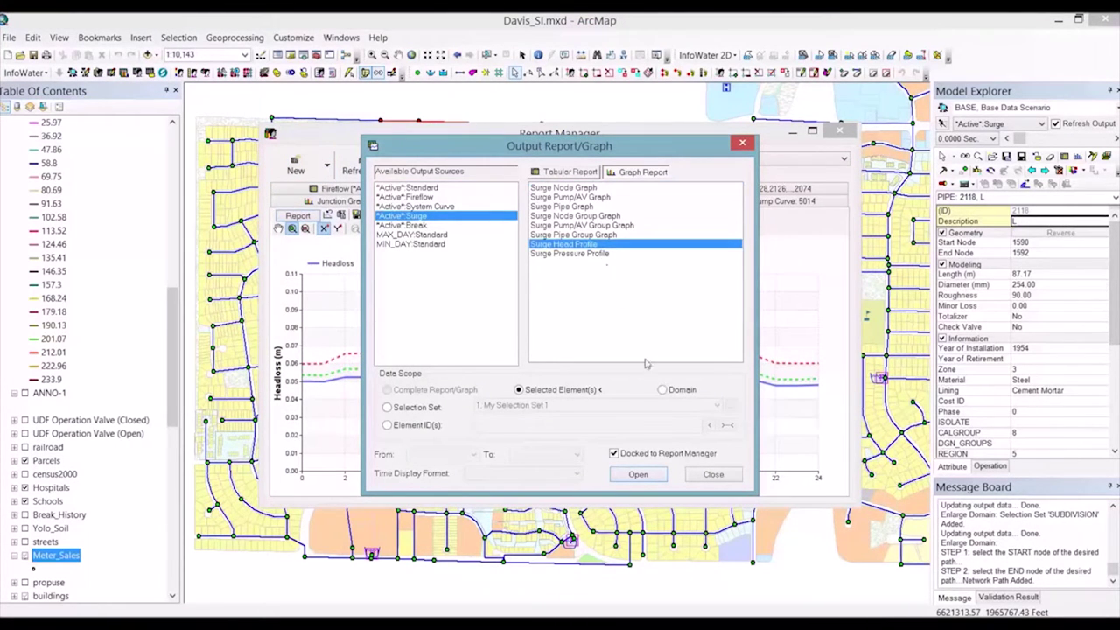
click(653, 480)
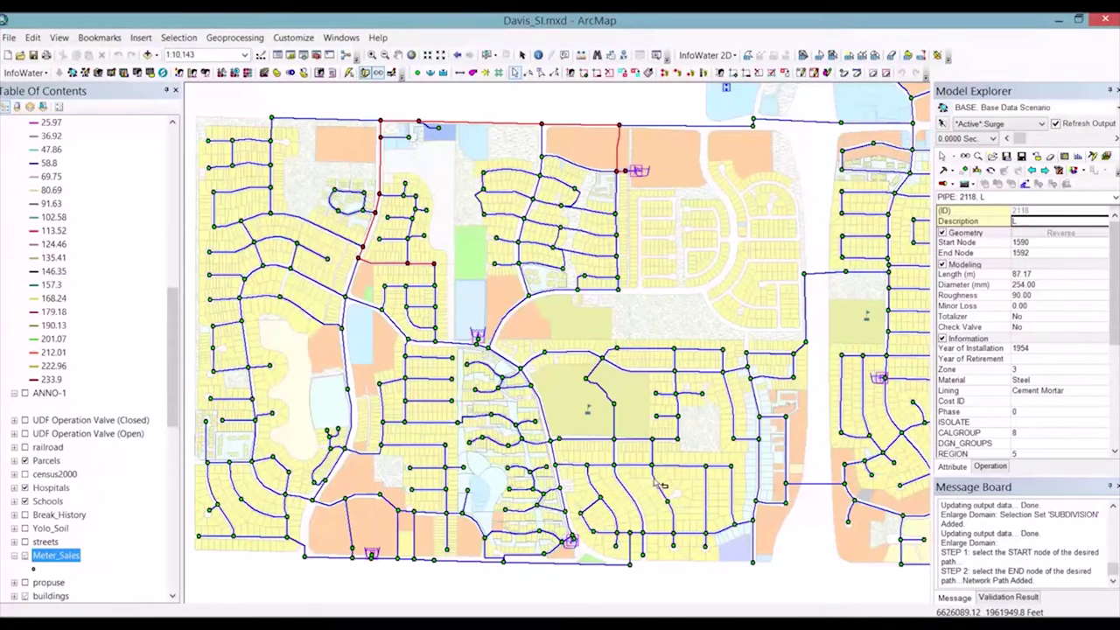
right_click(628, 425)
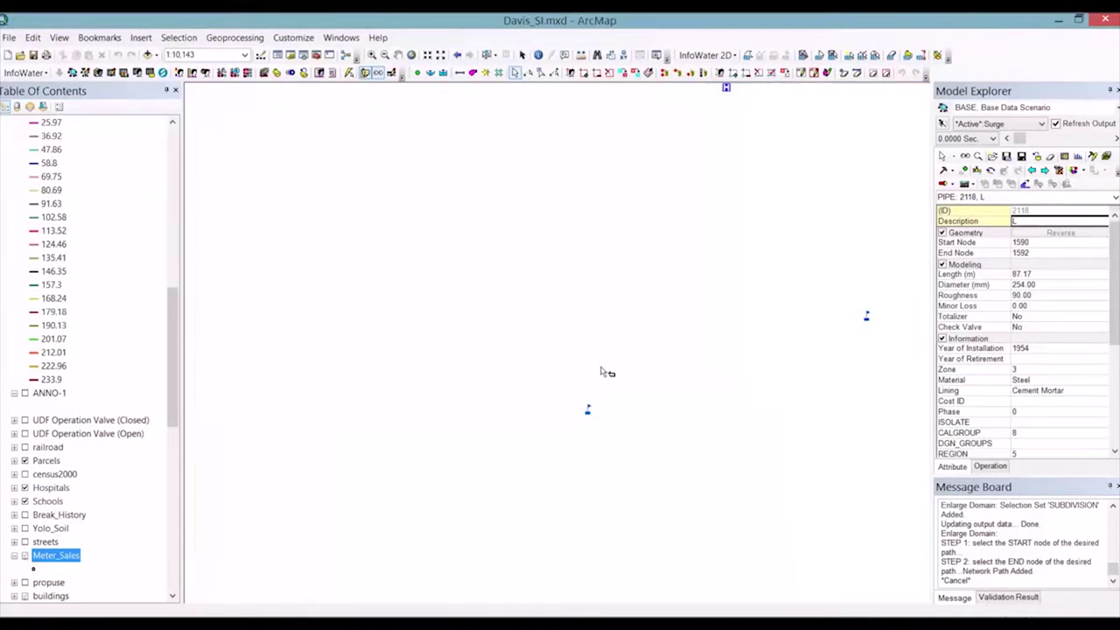
click(662, 390)
click(633, 476)
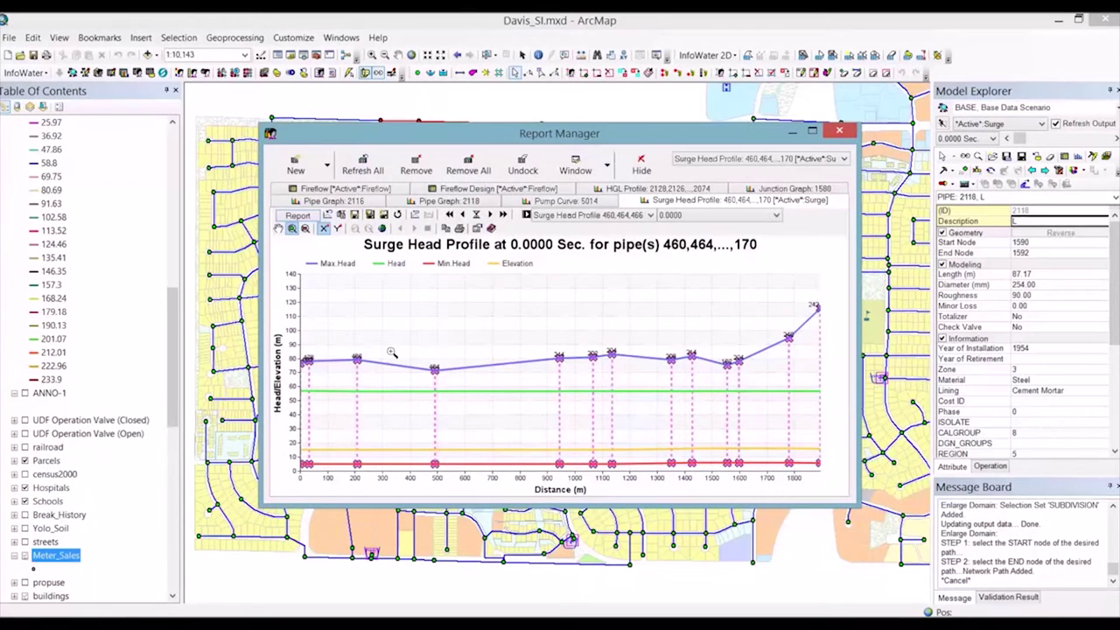
- Run the surge head profile through its time steps, play the Surge Animate animation, and close the report
mouse_move(362, 370)
click(503, 214)
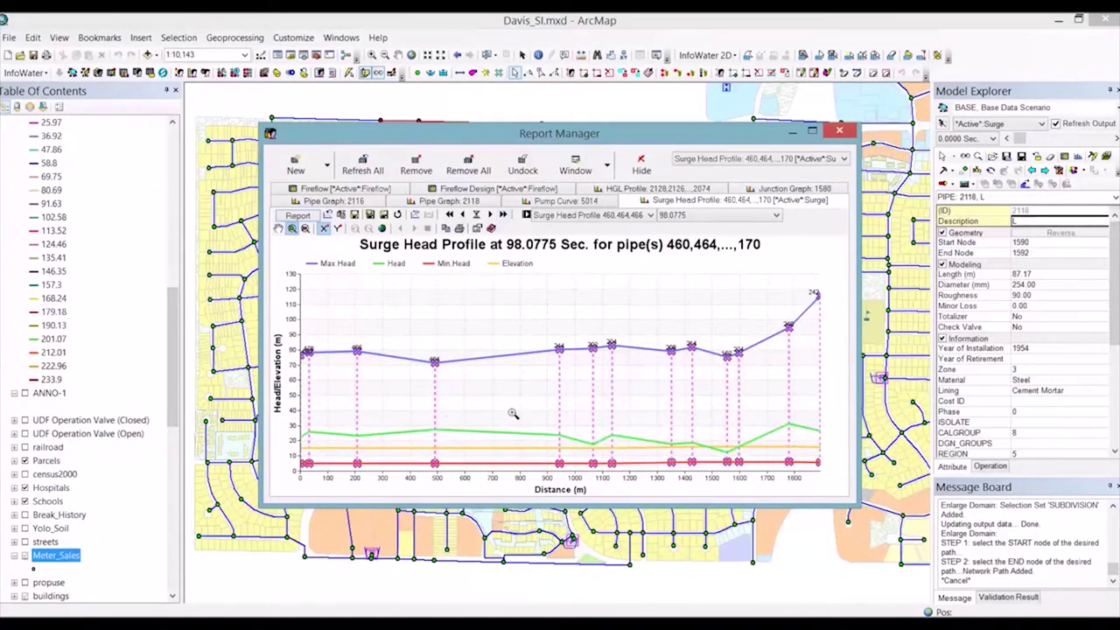
click(529, 217)
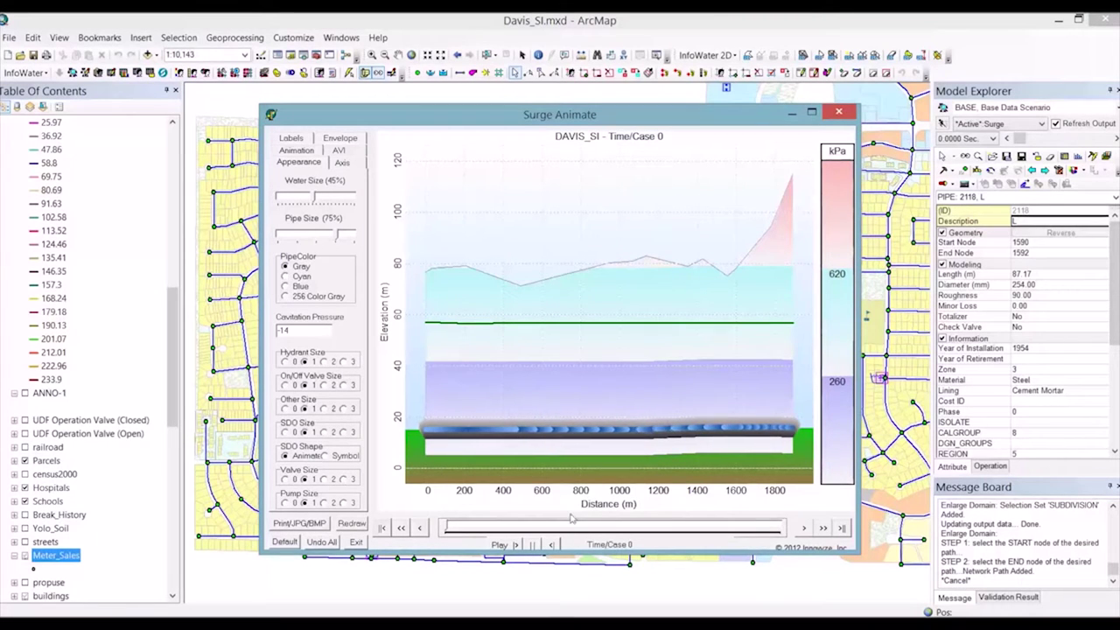
click(505, 544)
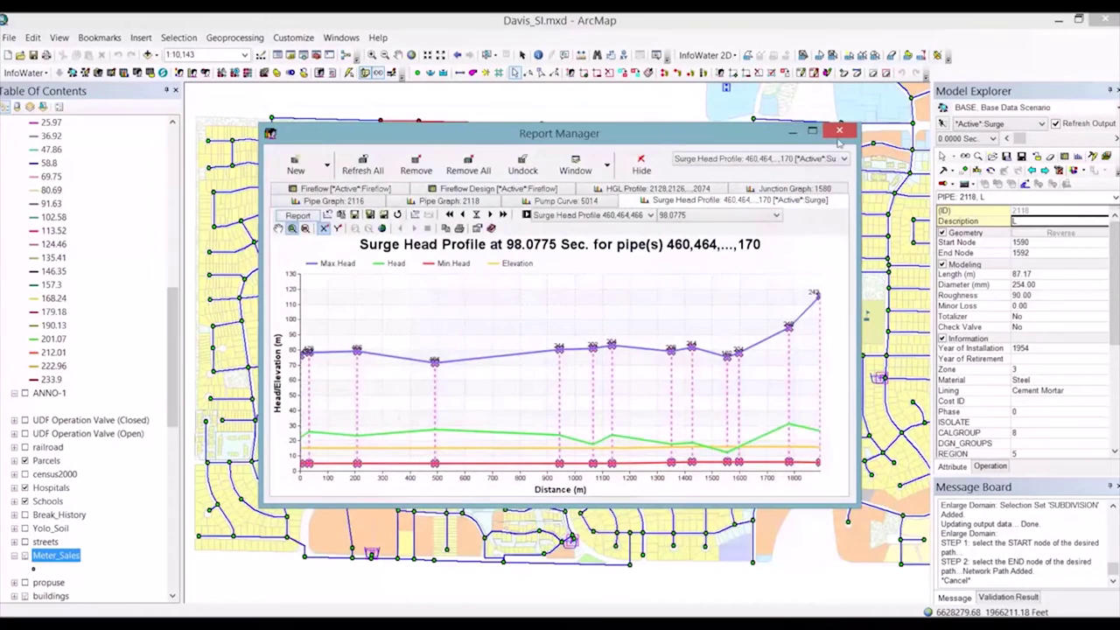
click(839, 130)
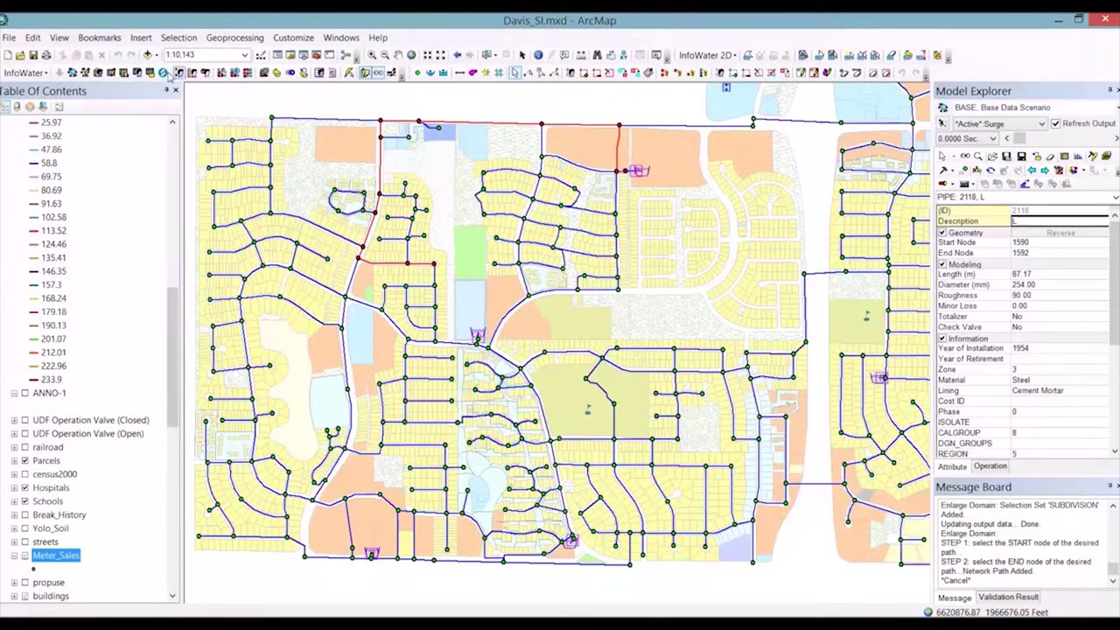
- Open the entire Surge Protection Device Data table in the DB Editor
click(136, 73)
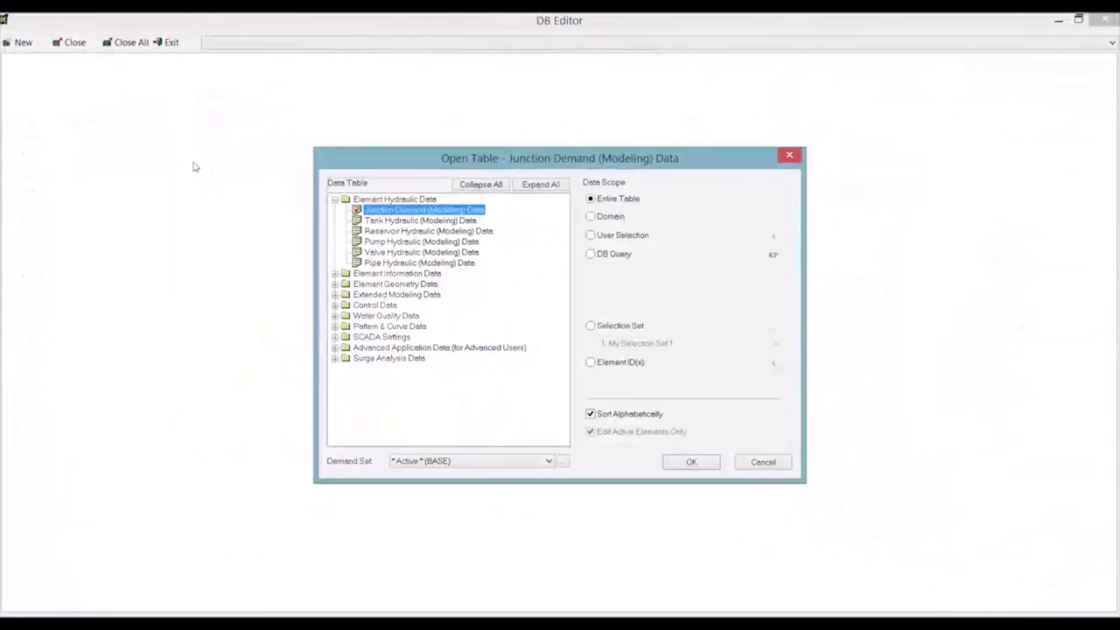
click(334, 359)
click(389, 433)
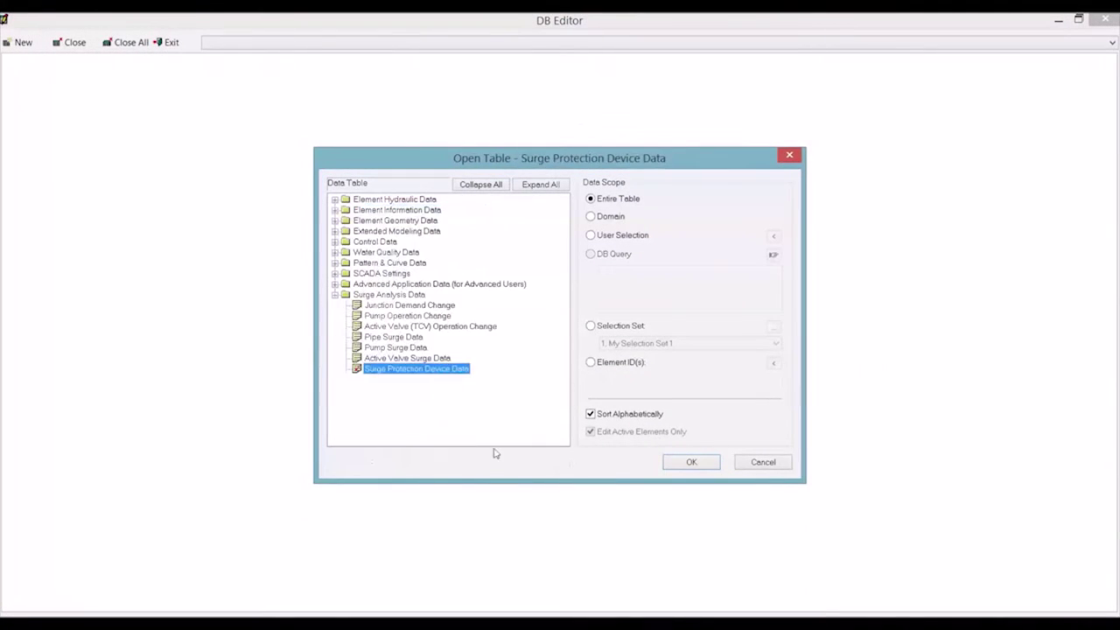
click(717, 468)
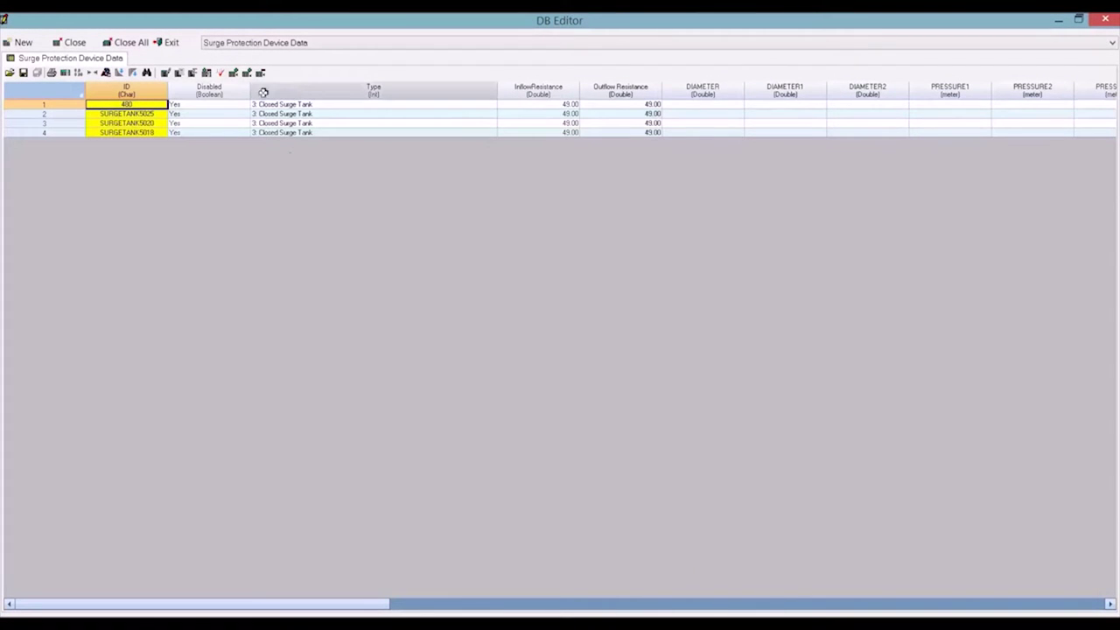
- Replace the Disabled value with No for all listed surge protection devices and exit the DB Editor
click(208, 91)
click(168, 74)
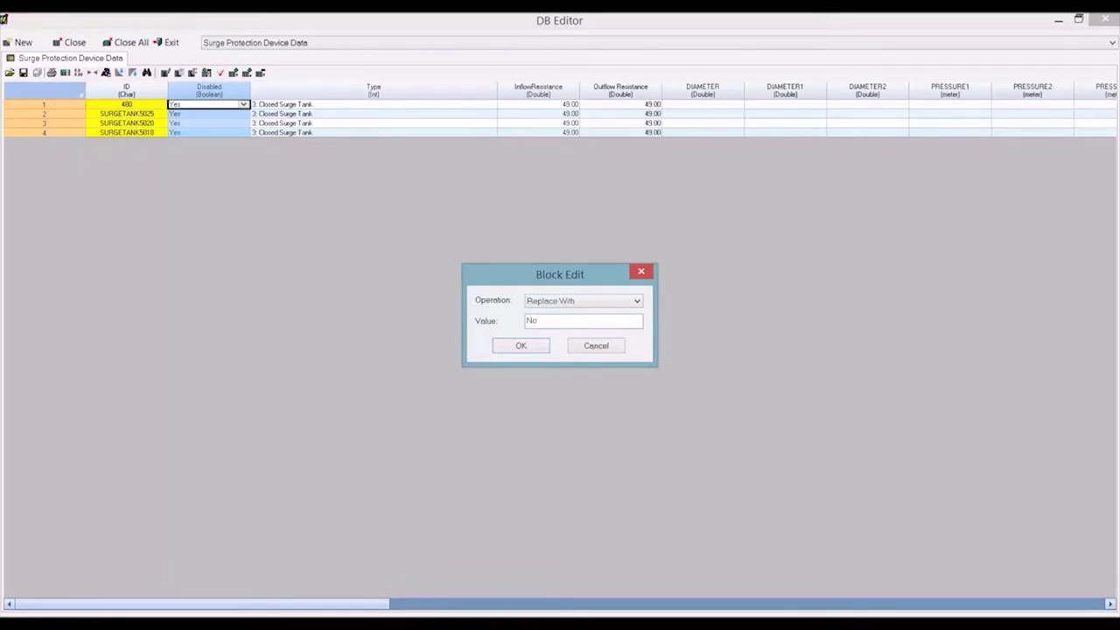
click(521, 346)
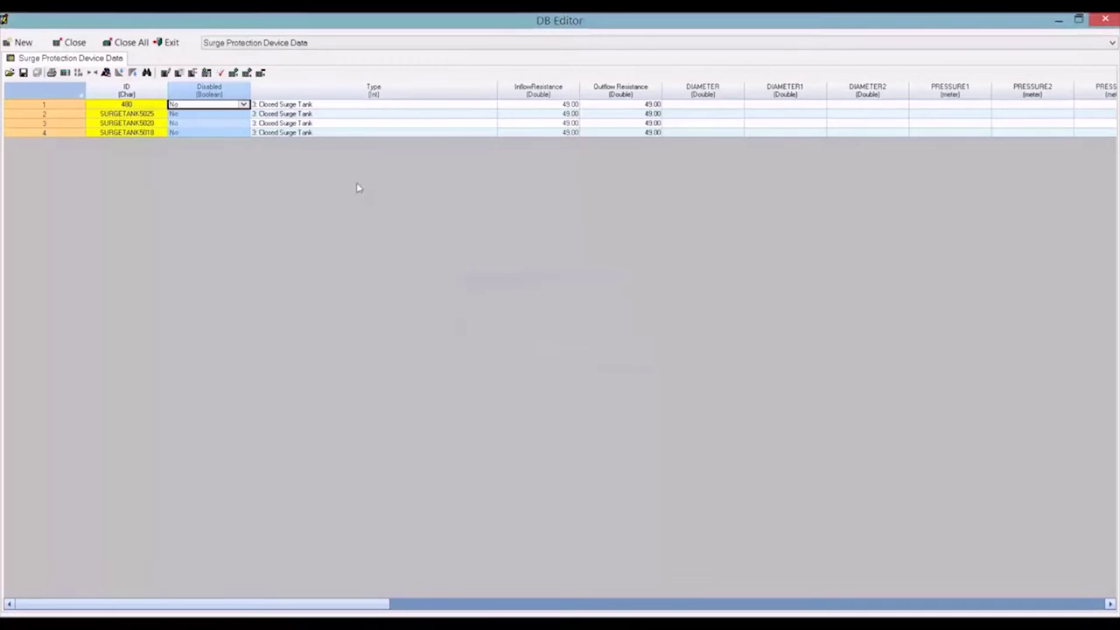
click(155, 47)
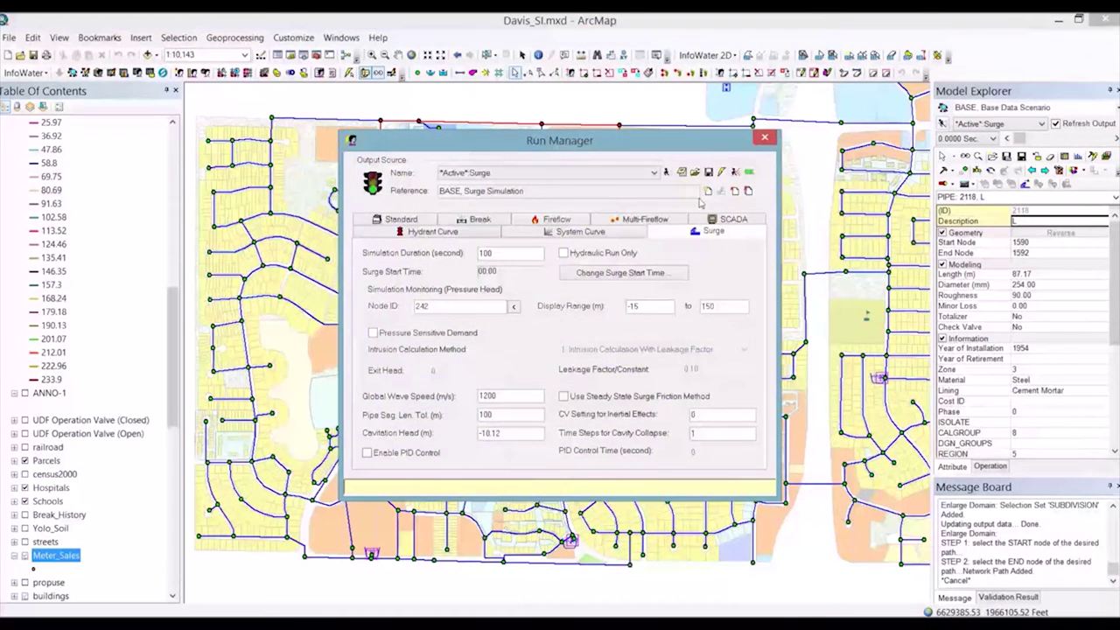
- Rerun the Surge simulation and refresh the Surge Head Profile report from the new output
click(665, 169)
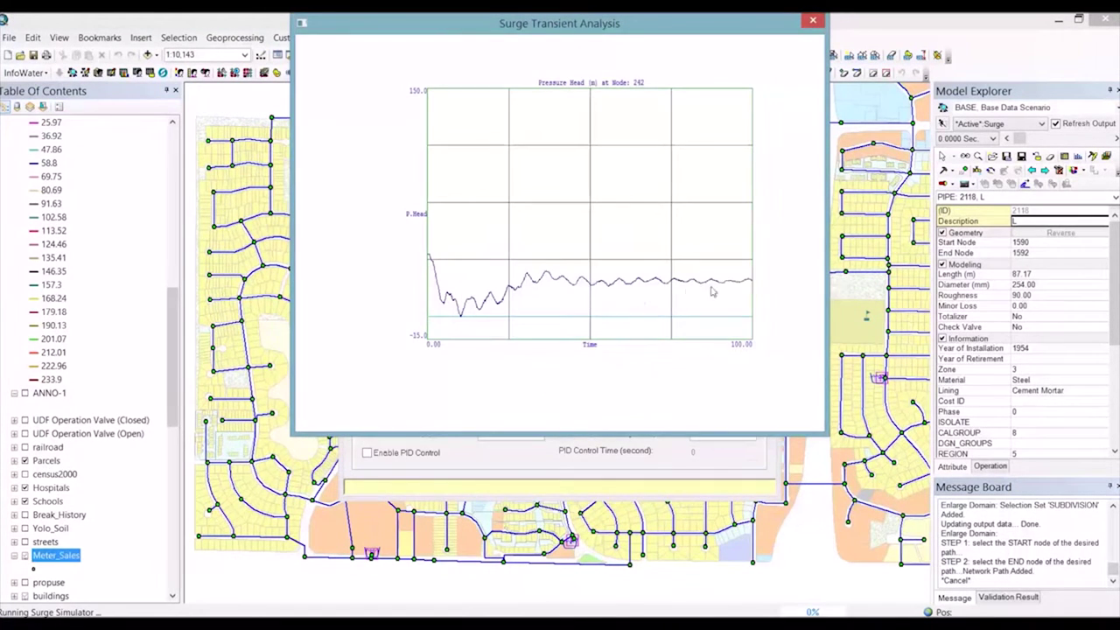
click(750, 173)
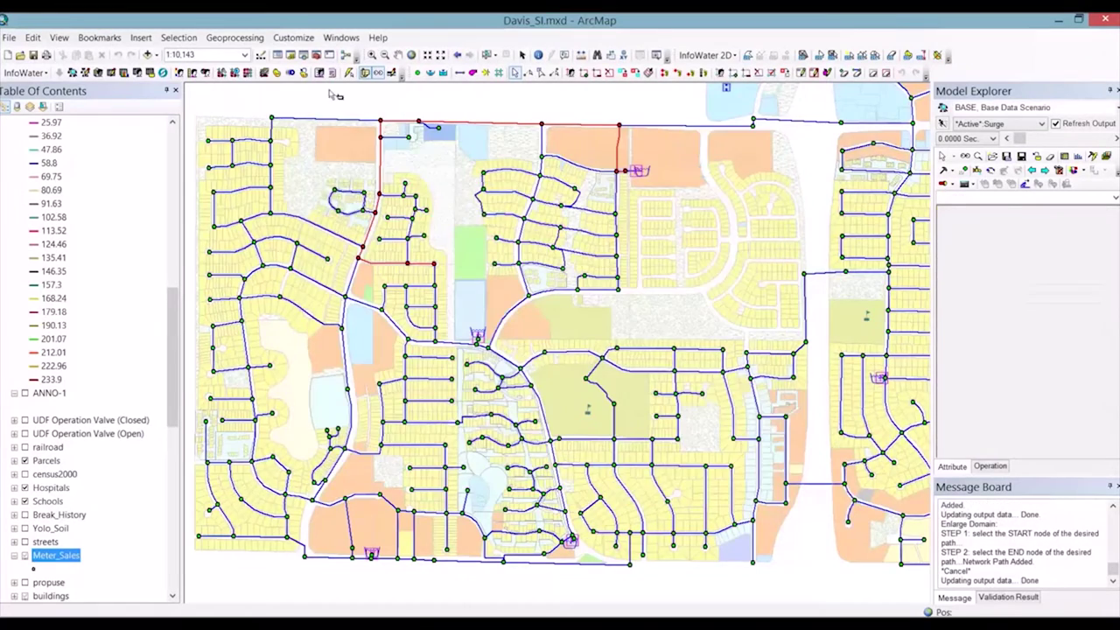
click(123, 73)
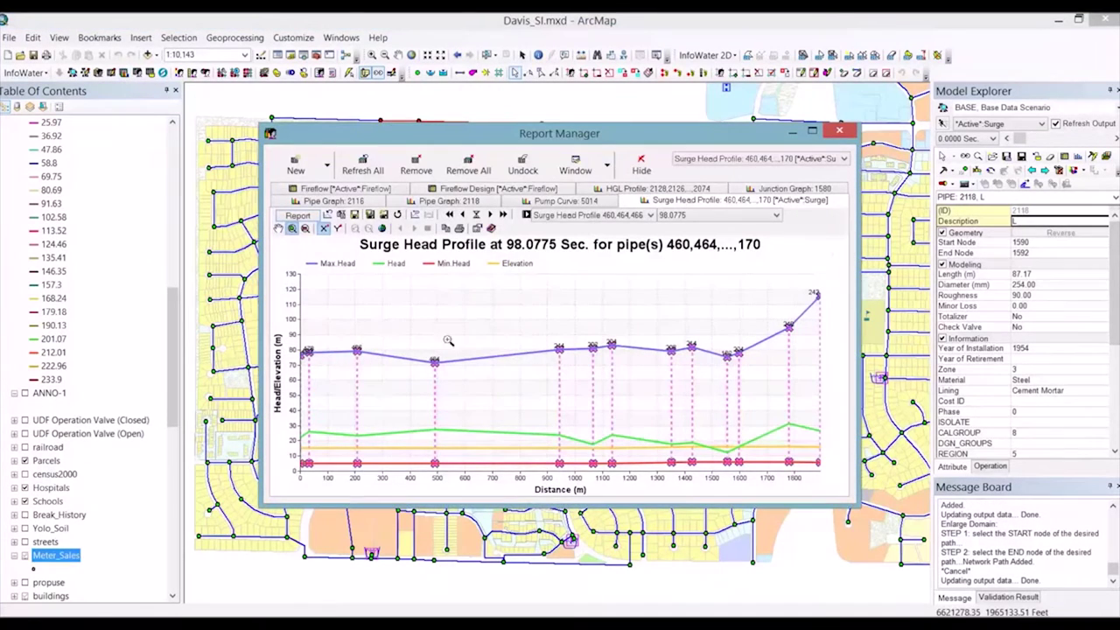
click(363, 164)
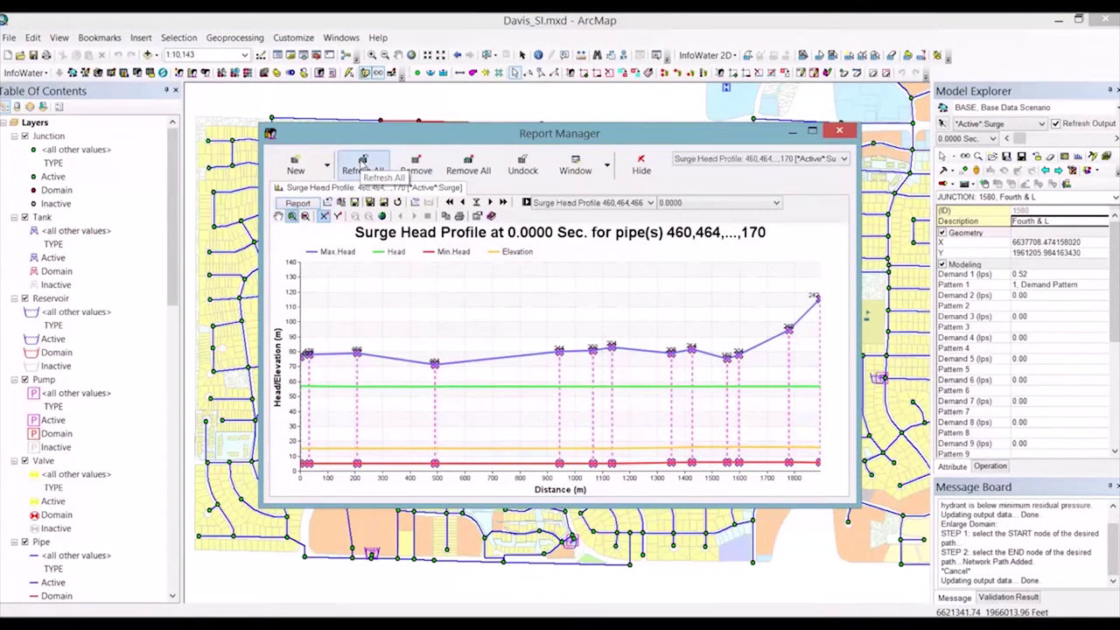
click(363, 165)
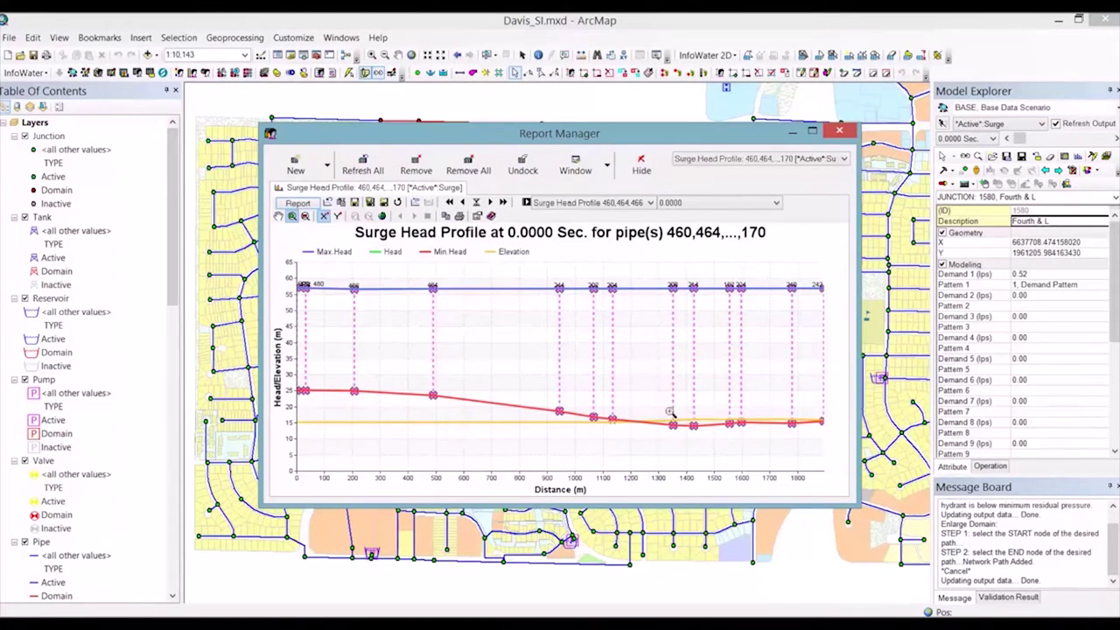
- Step the refreshed surge head profile through its time steps, play its Surge Animate animation, and close both report windows
click(504, 202)
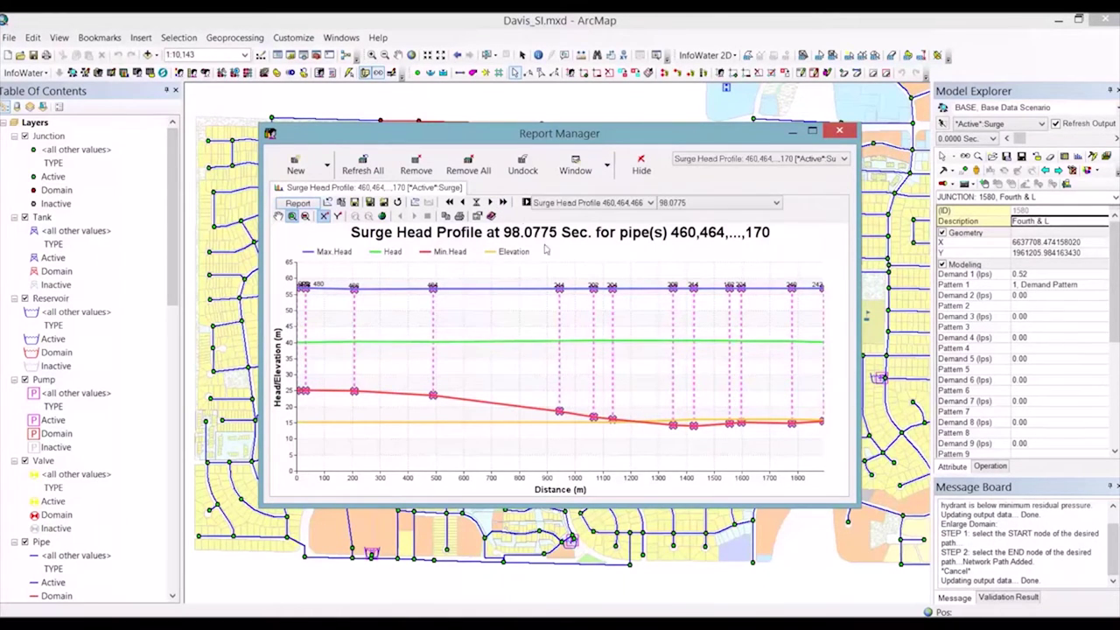
click(525, 202)
click(502, 545)
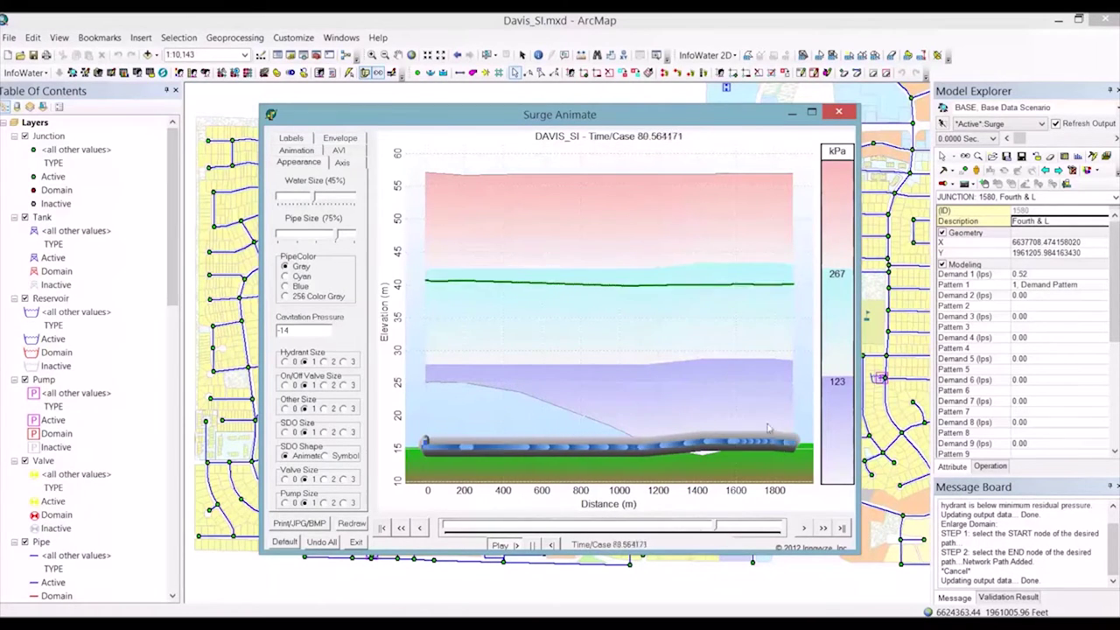
click(838, 113)
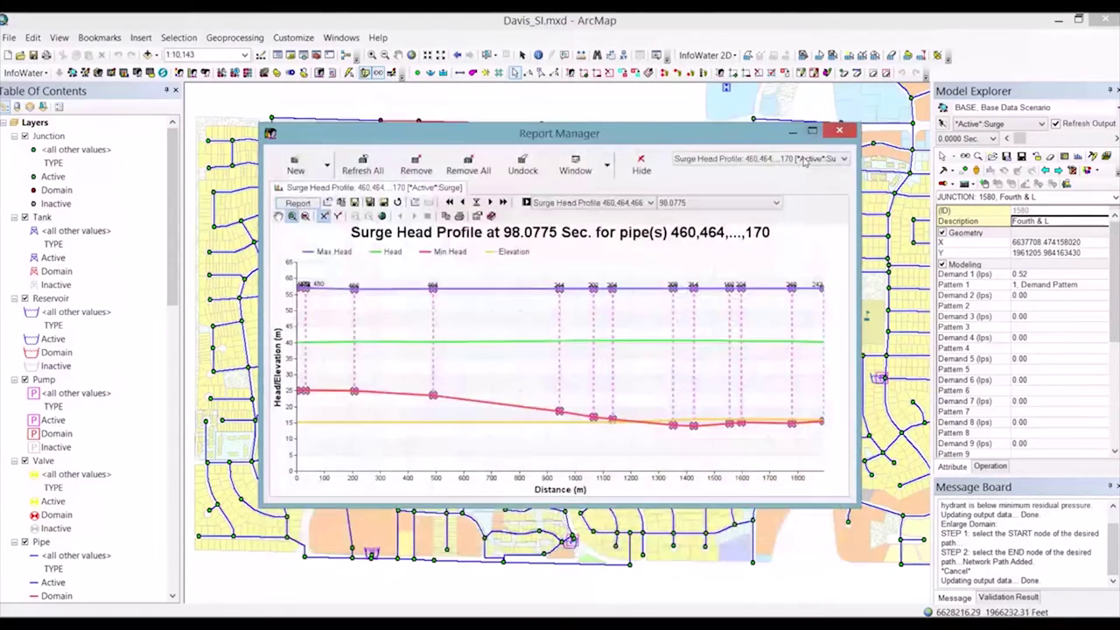
click(839, 131)
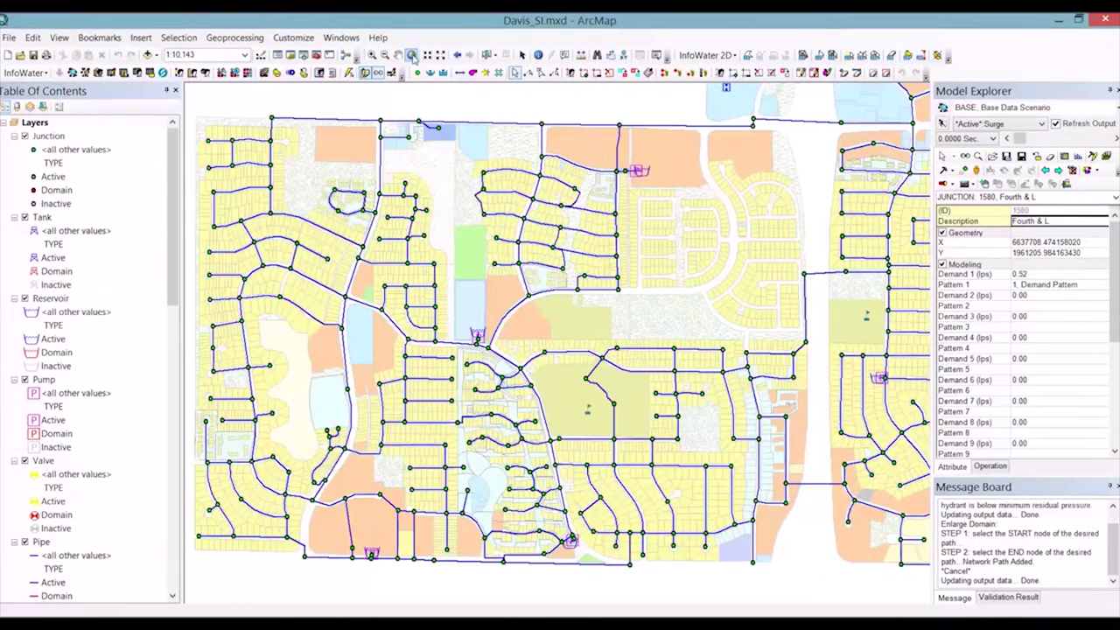
- Examine the Skeletonizer add-on's trimming, pipe reduction and merging options for the entire network
click(411, 54)
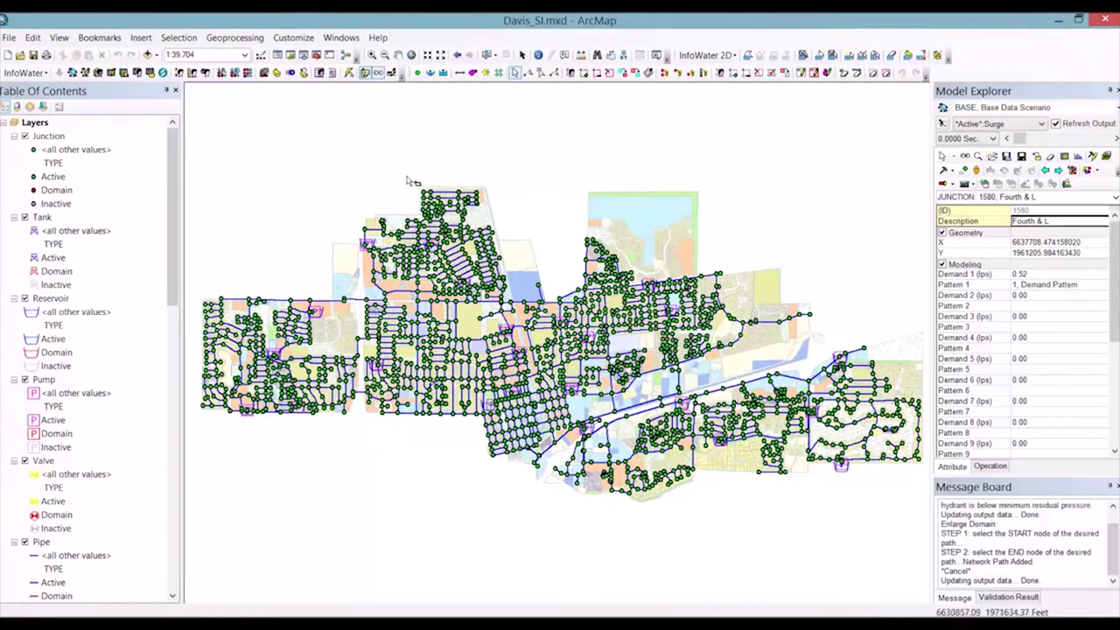
click(218, 73)
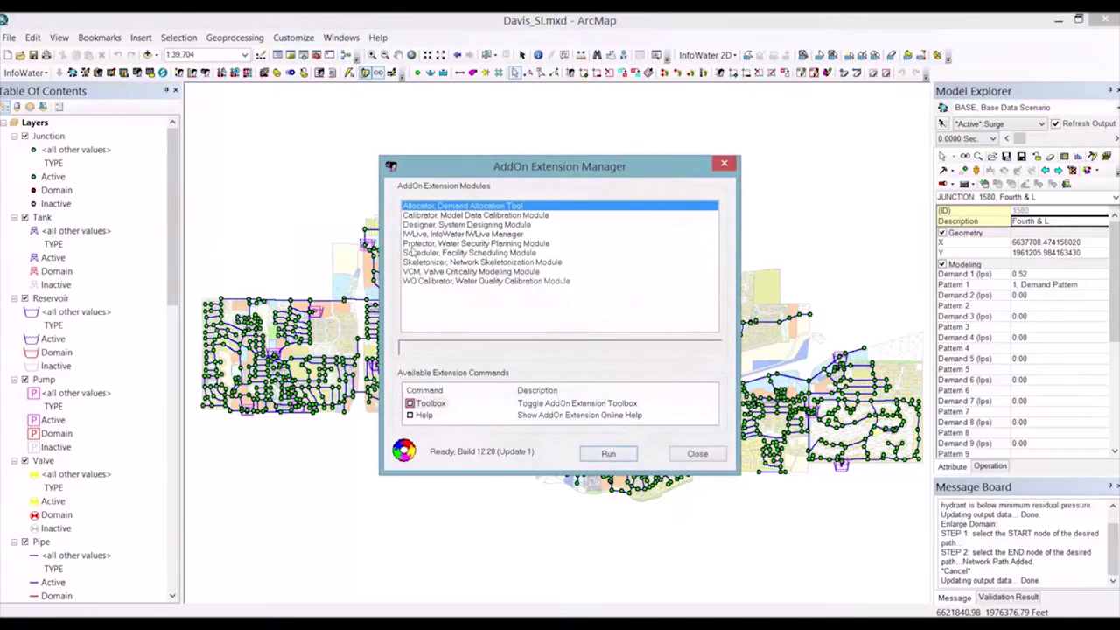
click(425, 263)
click(608, 455)
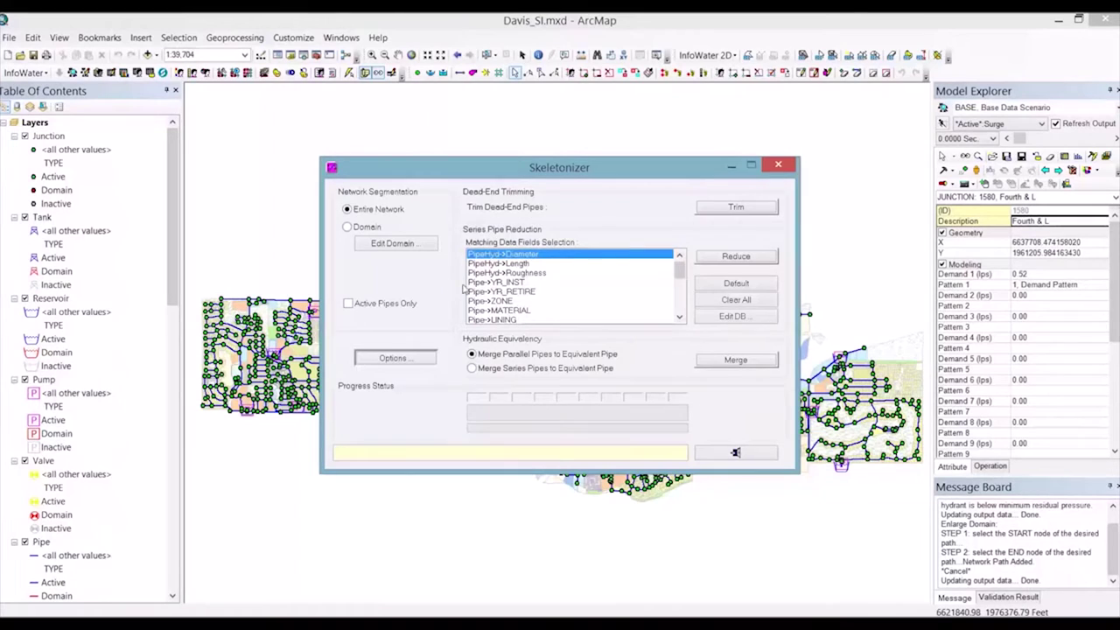
click(778, 165)
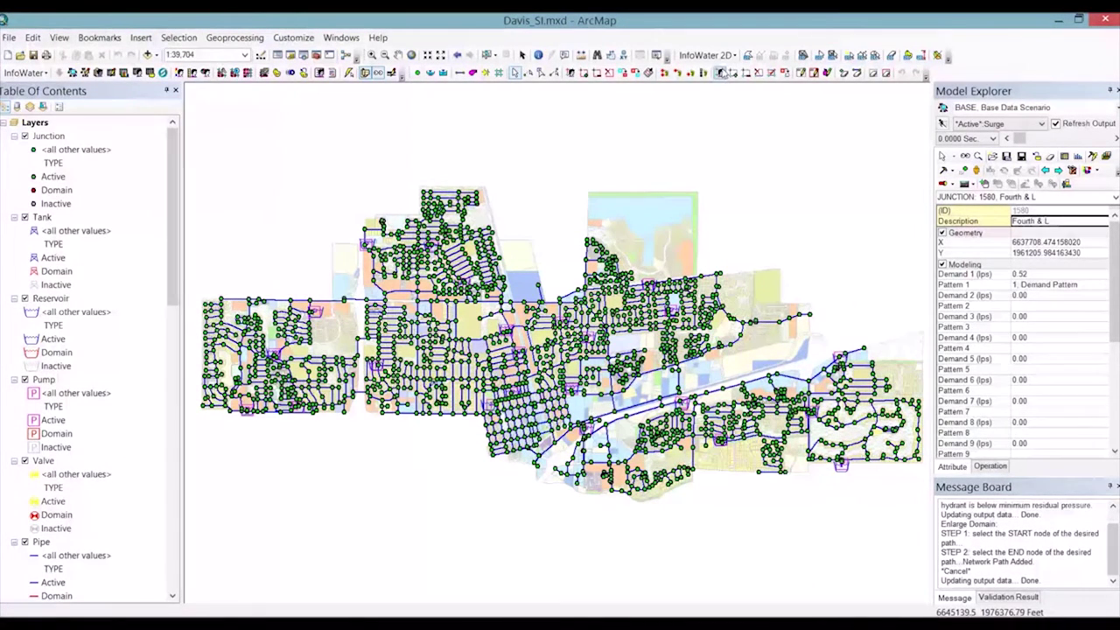
- Remove the elements matching the SKELETAL DB query from the active facility
click(720, 74)
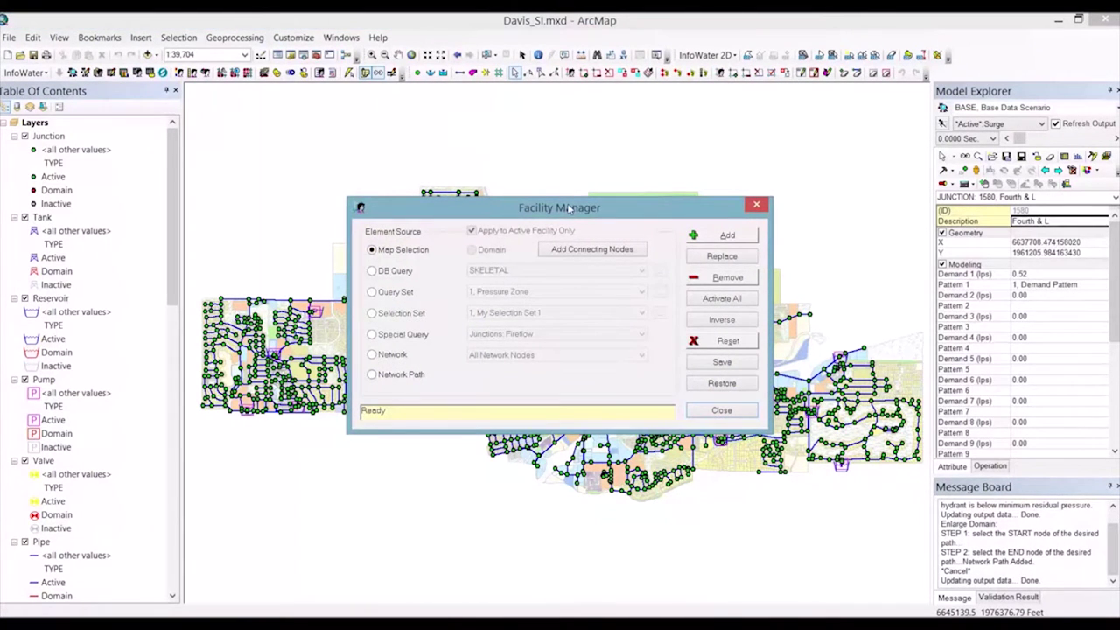
click(400, 274)
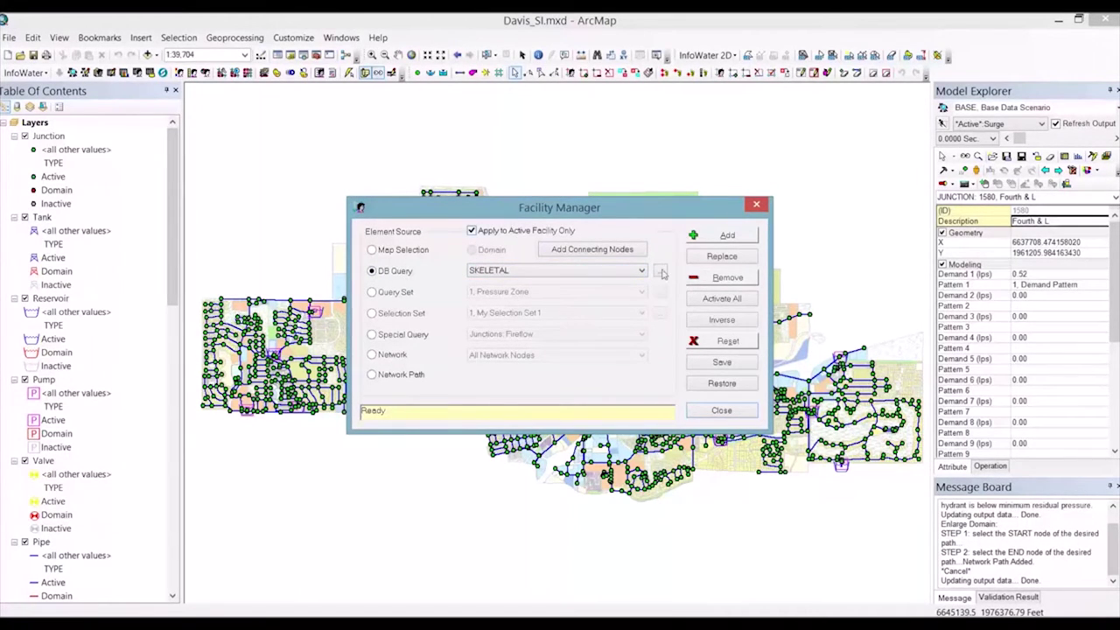
click(717, 278)
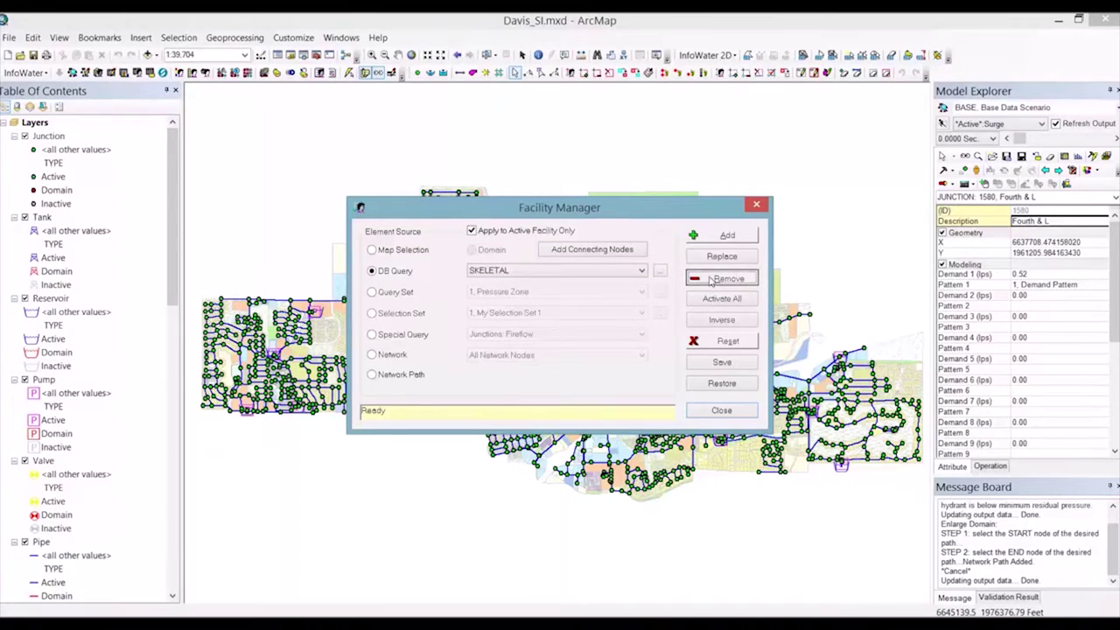
drag(615, 221, 617, 77)
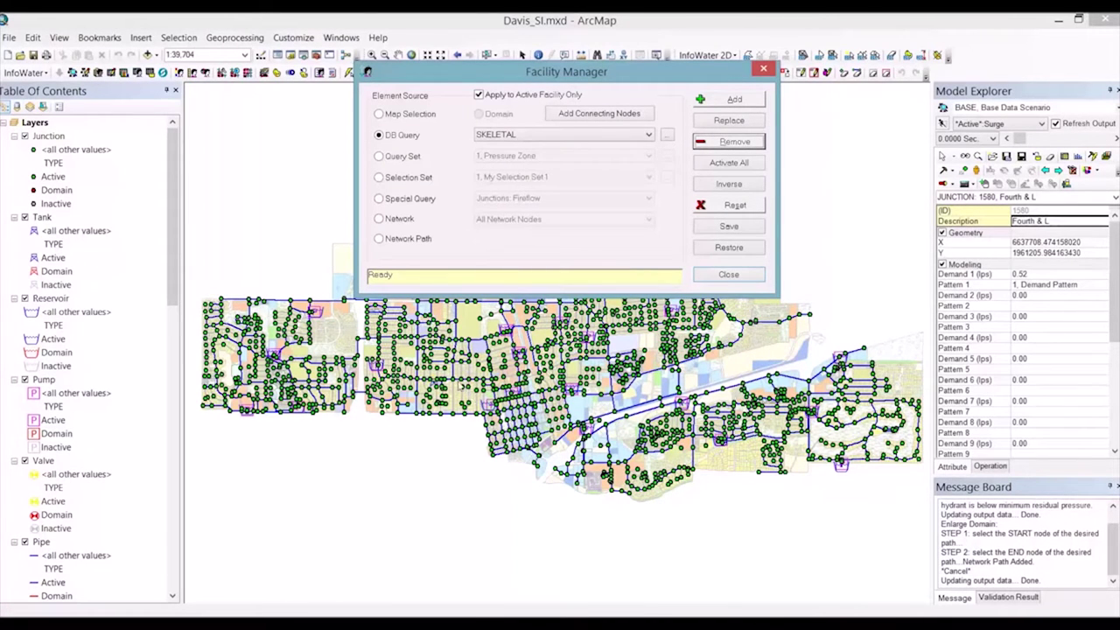
- Remove all network nodes from the facility and add back only the nodes connecting the active pipes
click(381, 219)
click(713, 145)
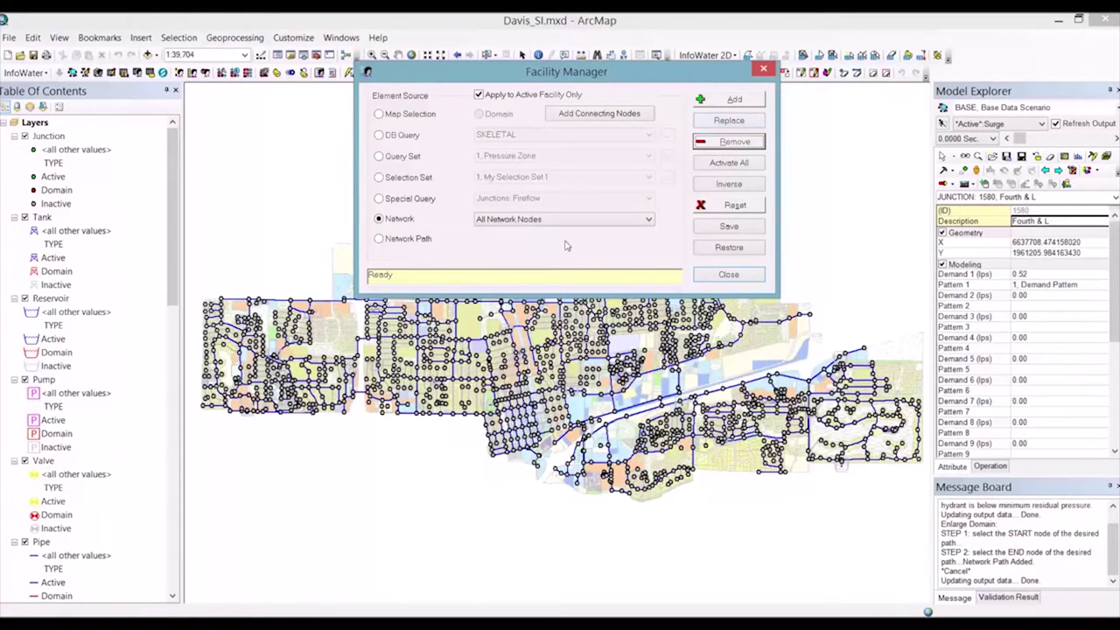
click(573, 116)
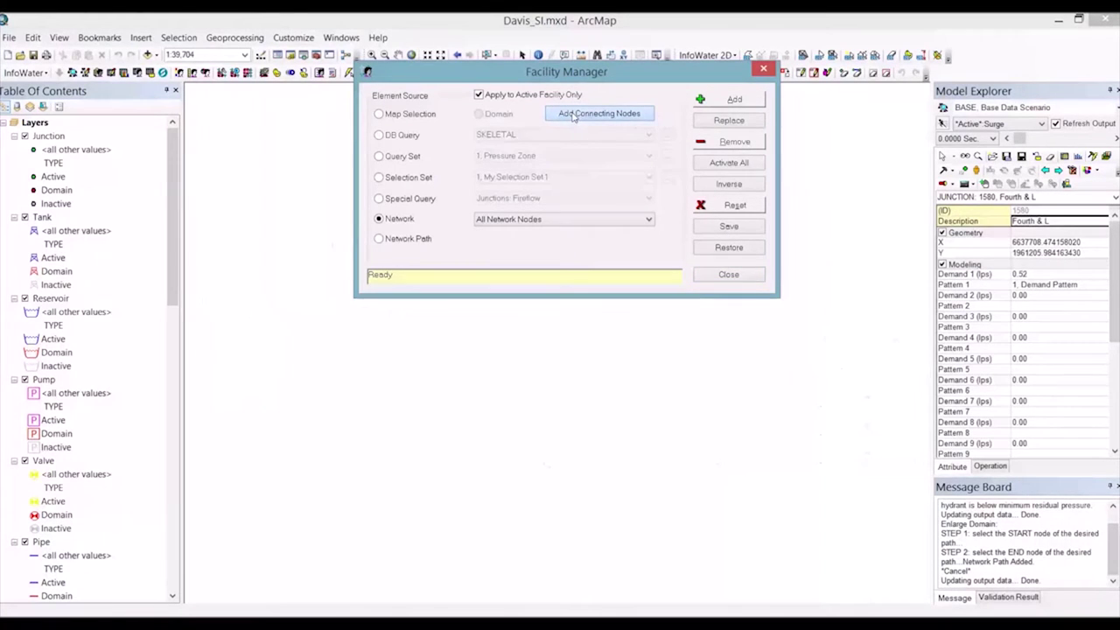
click(767, 69)
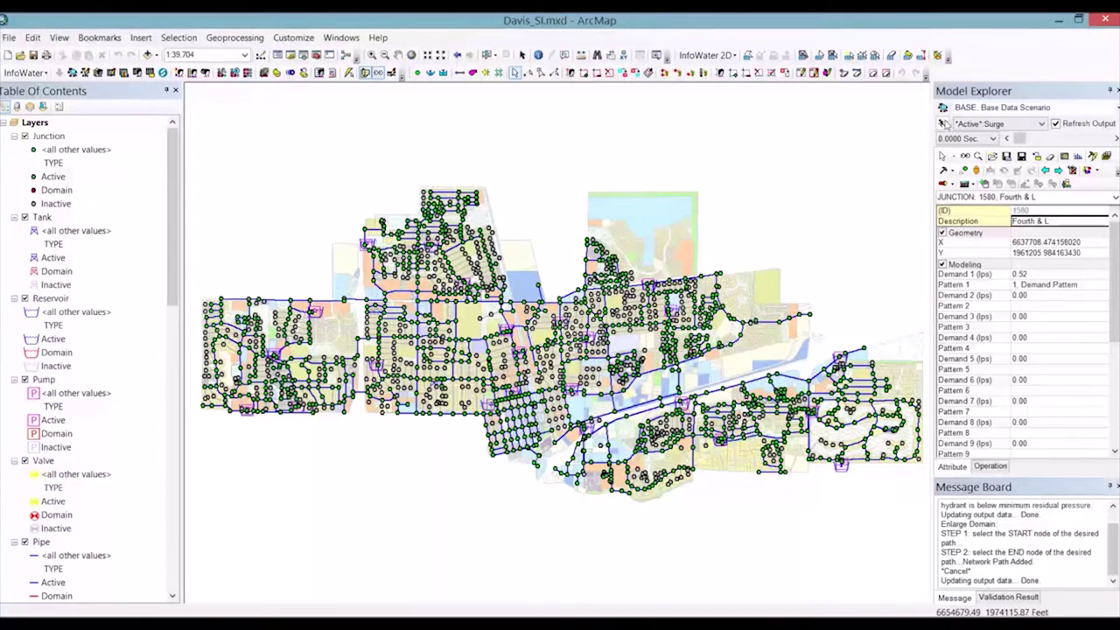
- Run the Standard simulation on the reduced facility and check the number of pipes in its report
click(943, 123)
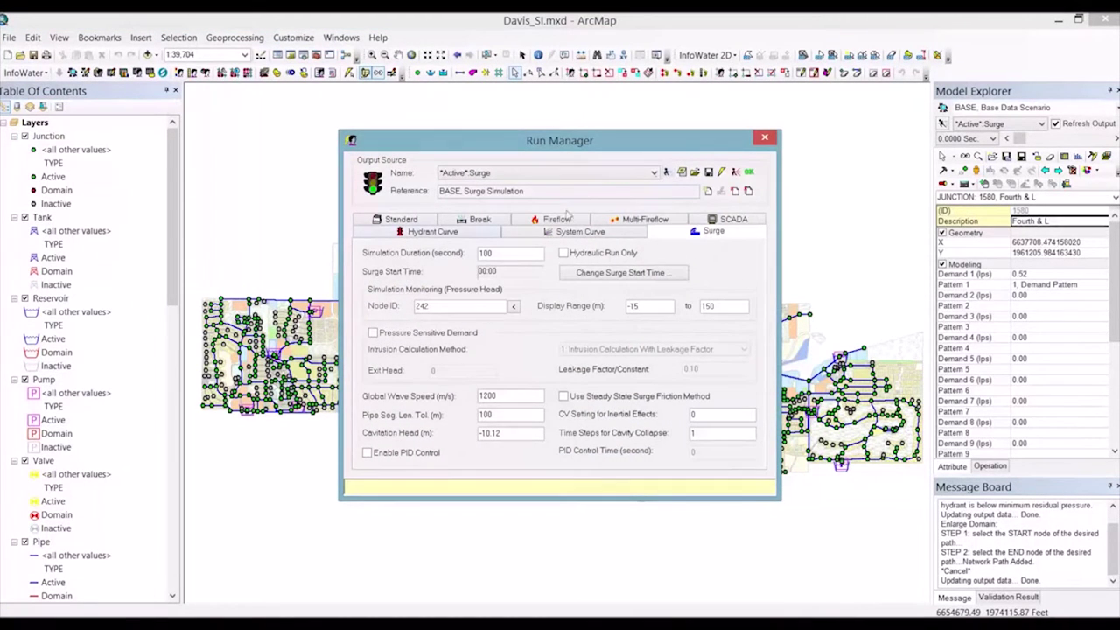
click(401, 220)
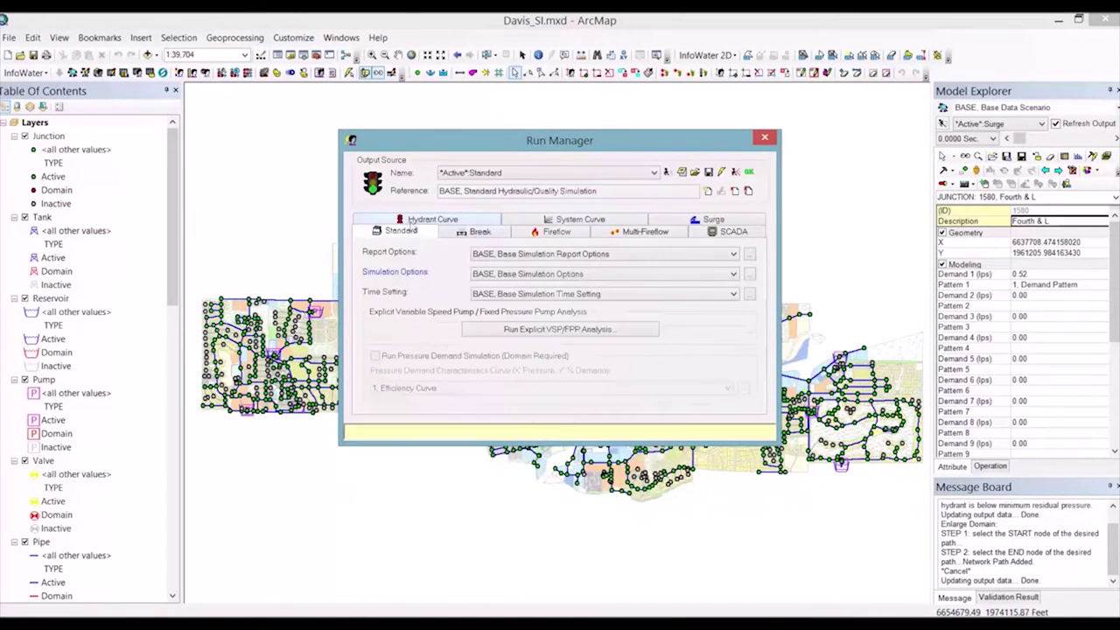
click(694, 173)
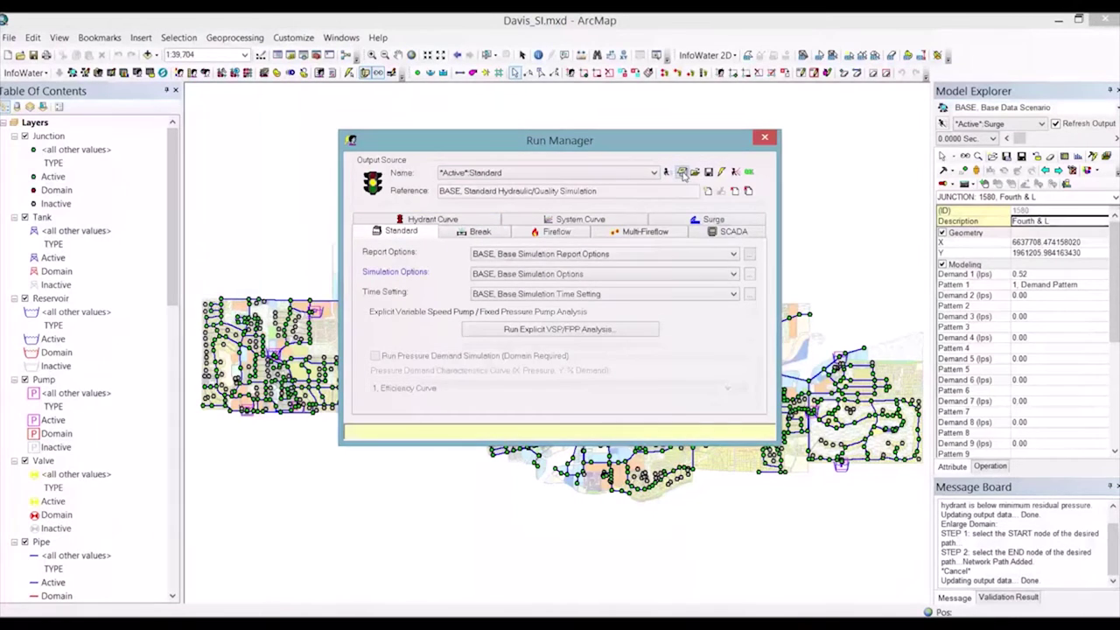
drag(575, 341, 556, 341)
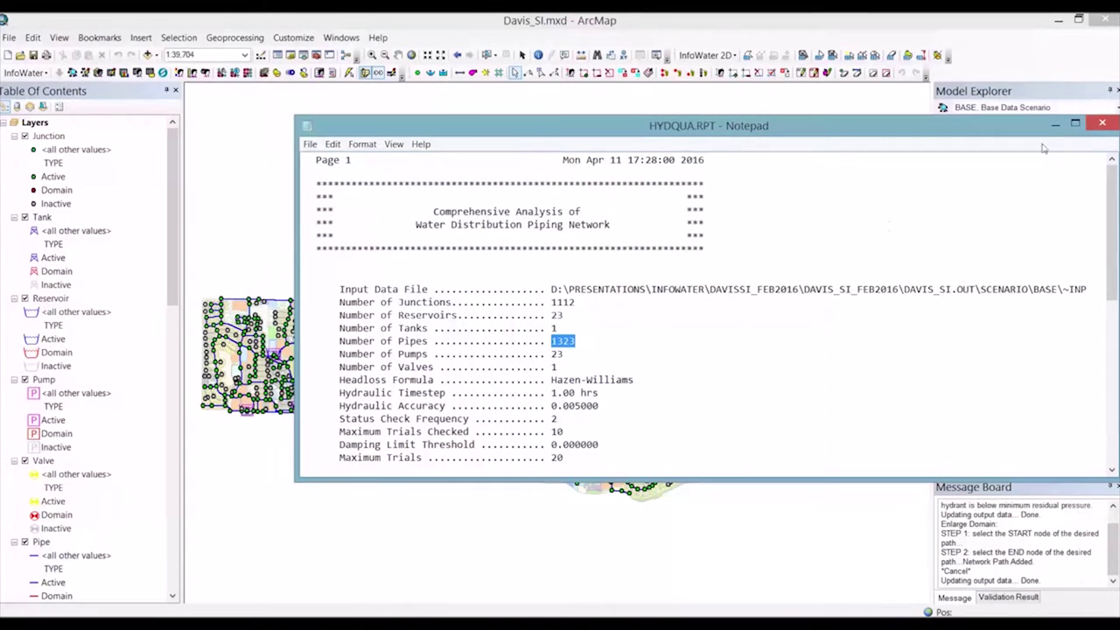
click(1102, 123)
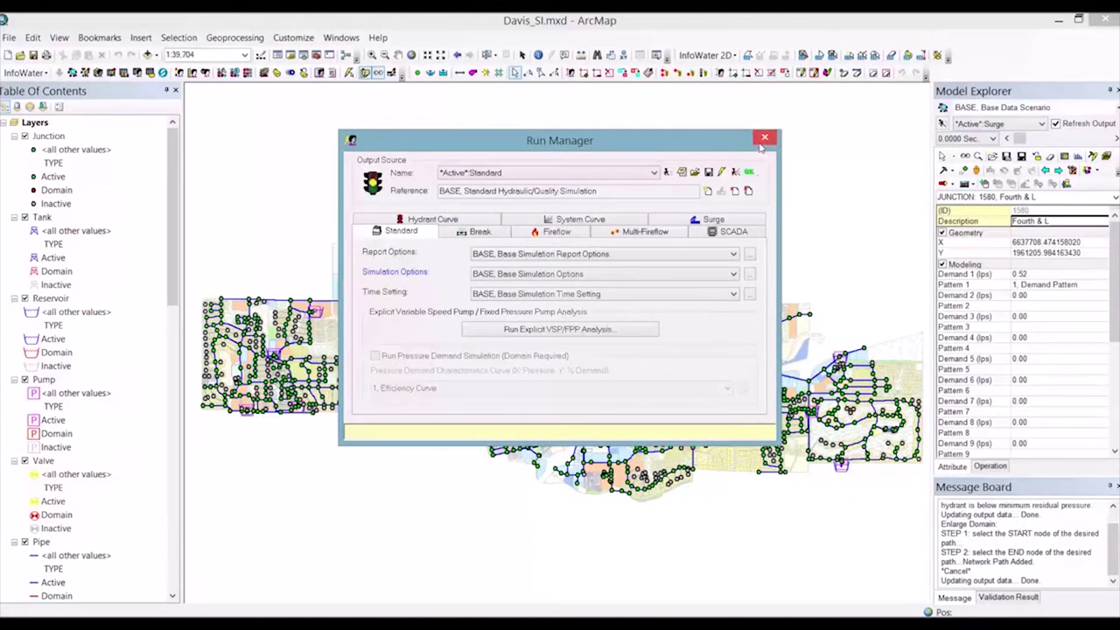
click(764, 138)
- Reactivate the entire network, rerun the Standard simulation, and check the number of pipes in the HYDQUA.RPT report
click(605, 347)
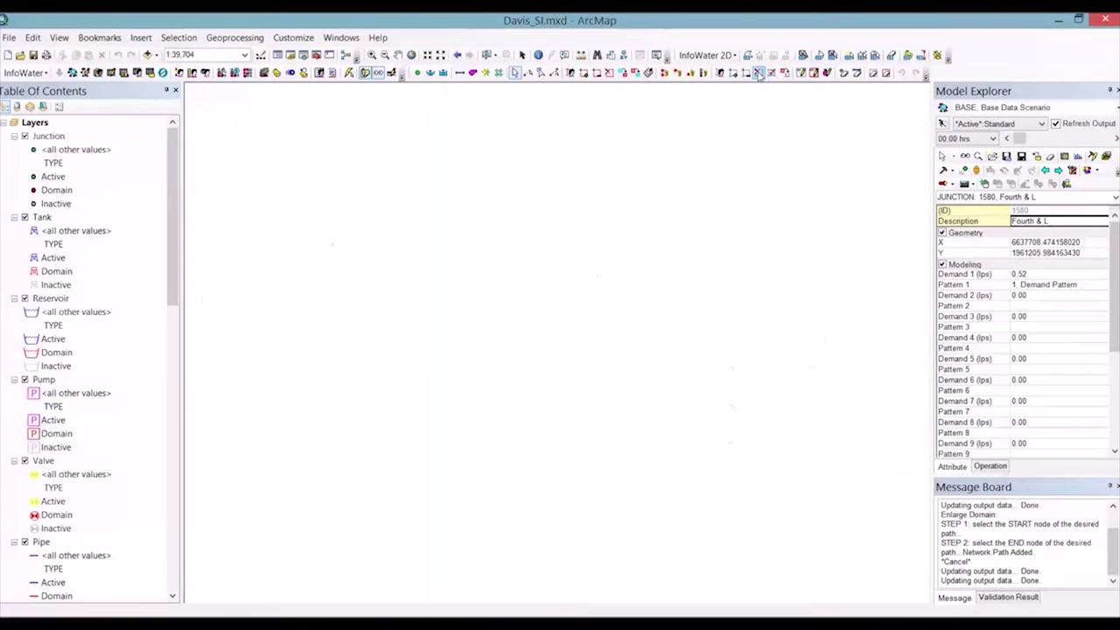
click(943, 124)
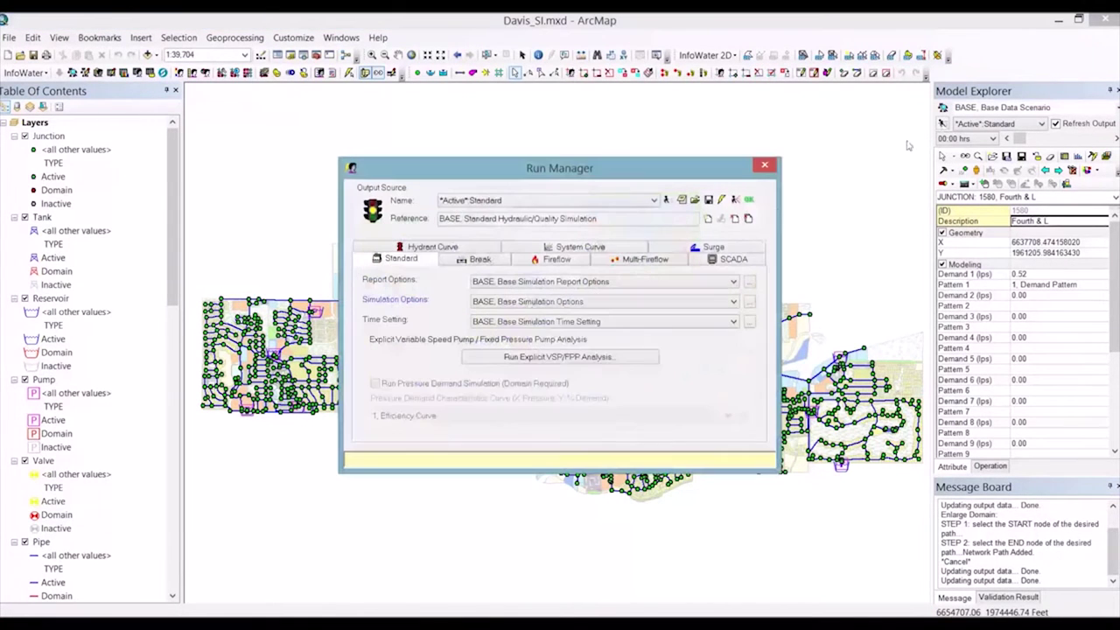
click(681, 201)
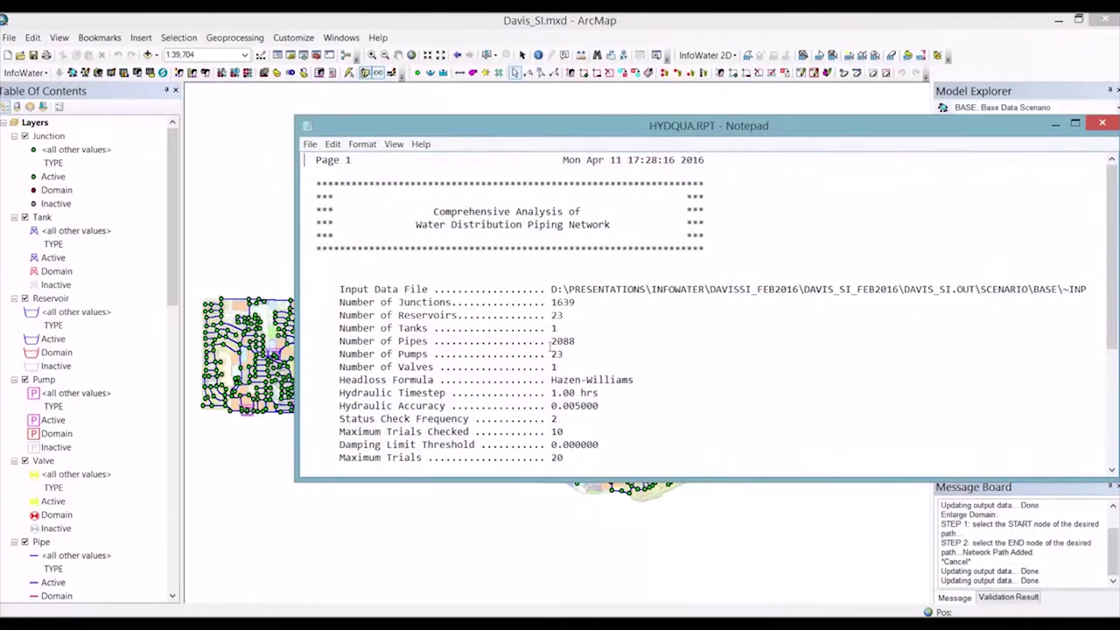
click(1102, 123)
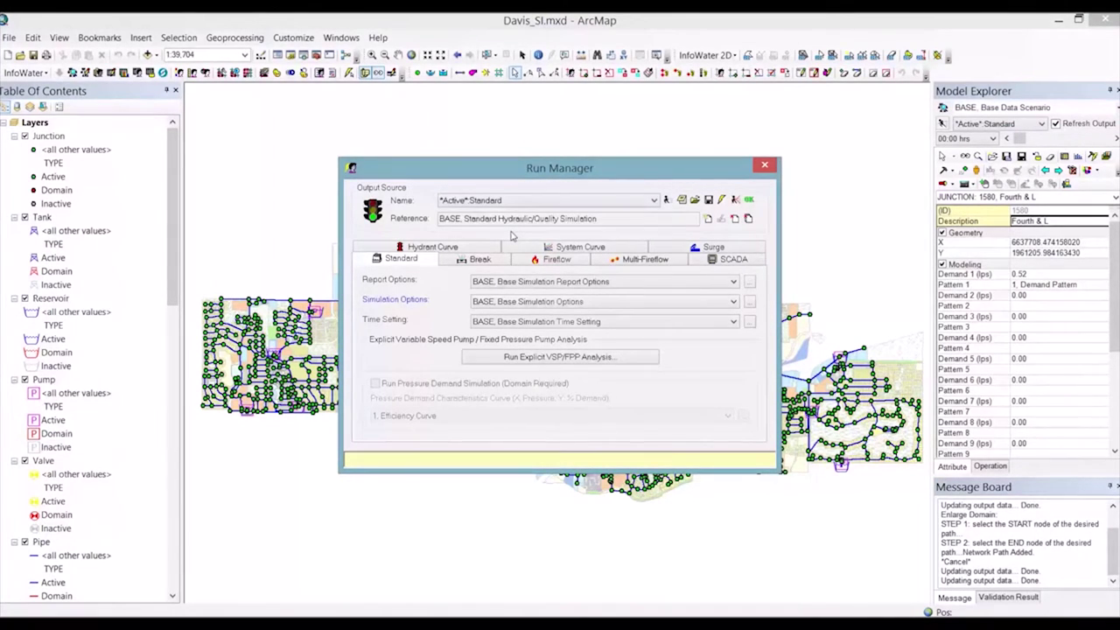
click(734, 200)
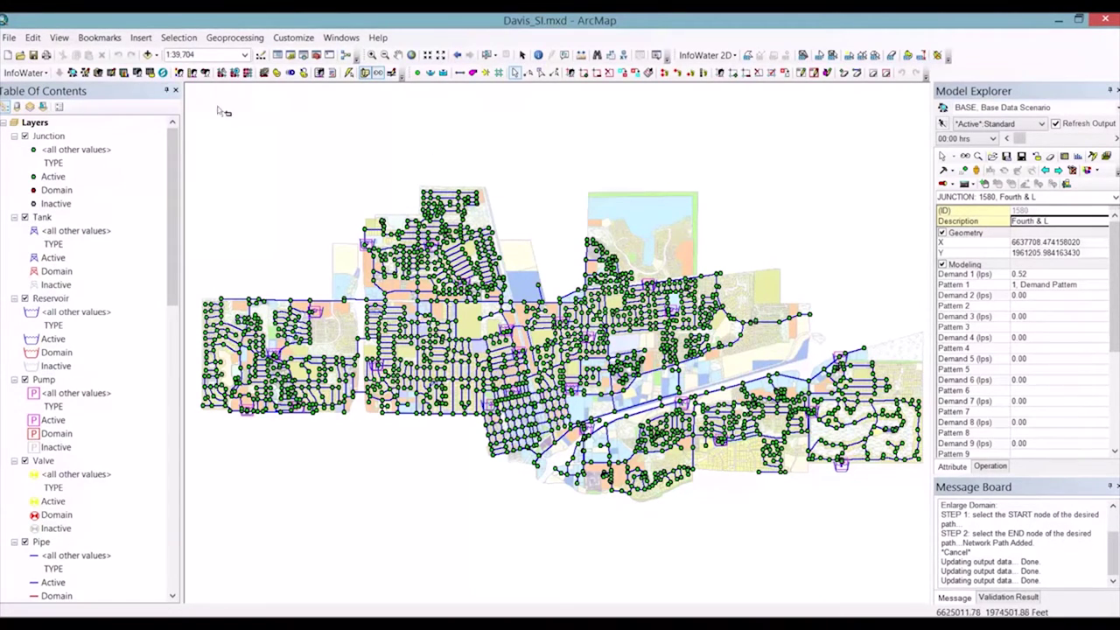
- Zoom to the street-grid area and choose pipe 2094 as the target pipe of the Break simulation
click(99, 38)
click(106, 102)
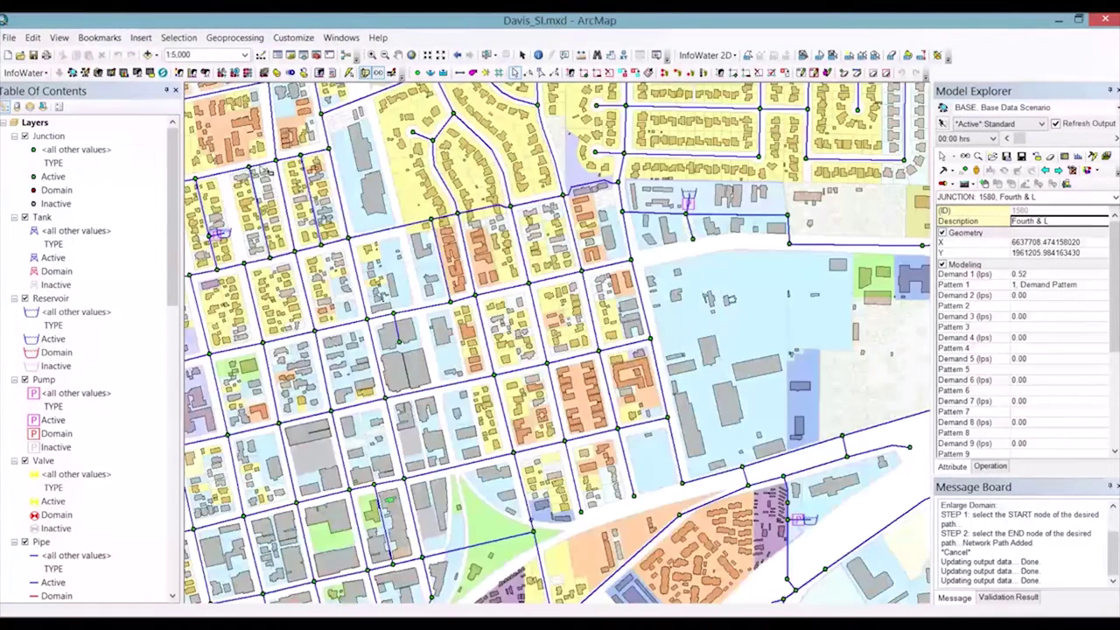
click(943, 123)
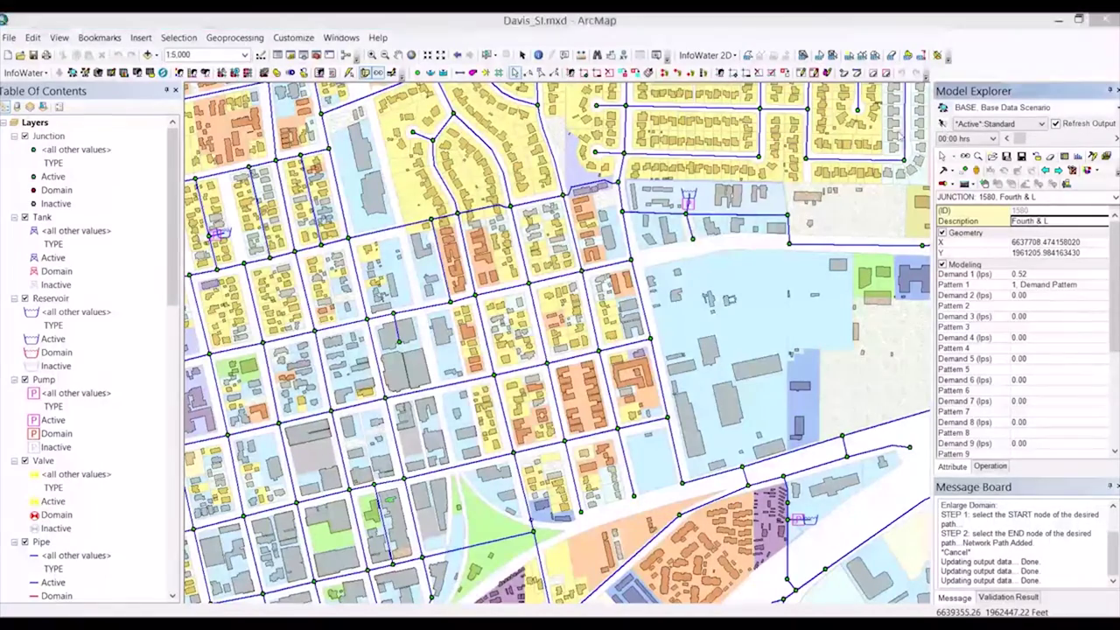
drag(499, 183, 233, 136)
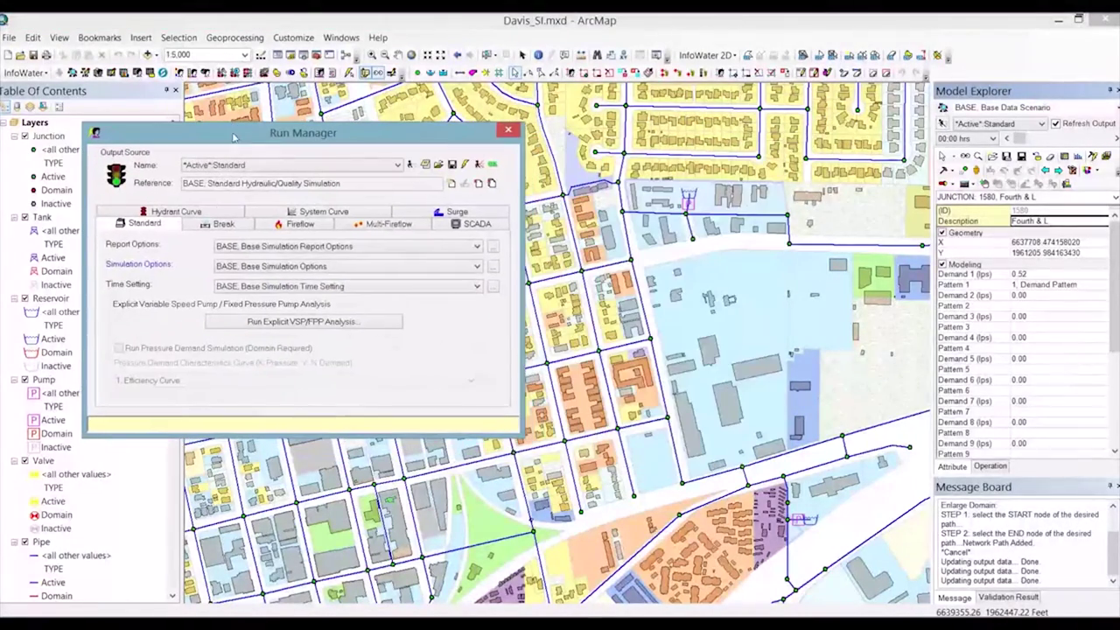
click(219, 224)
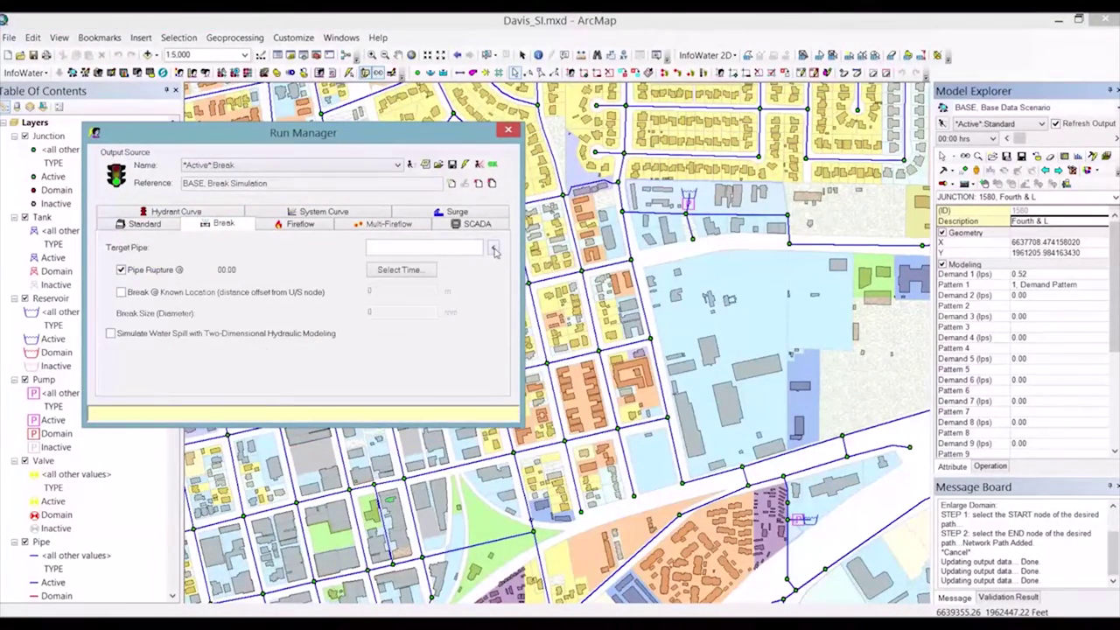
click(492, 248)
click(674, 382)
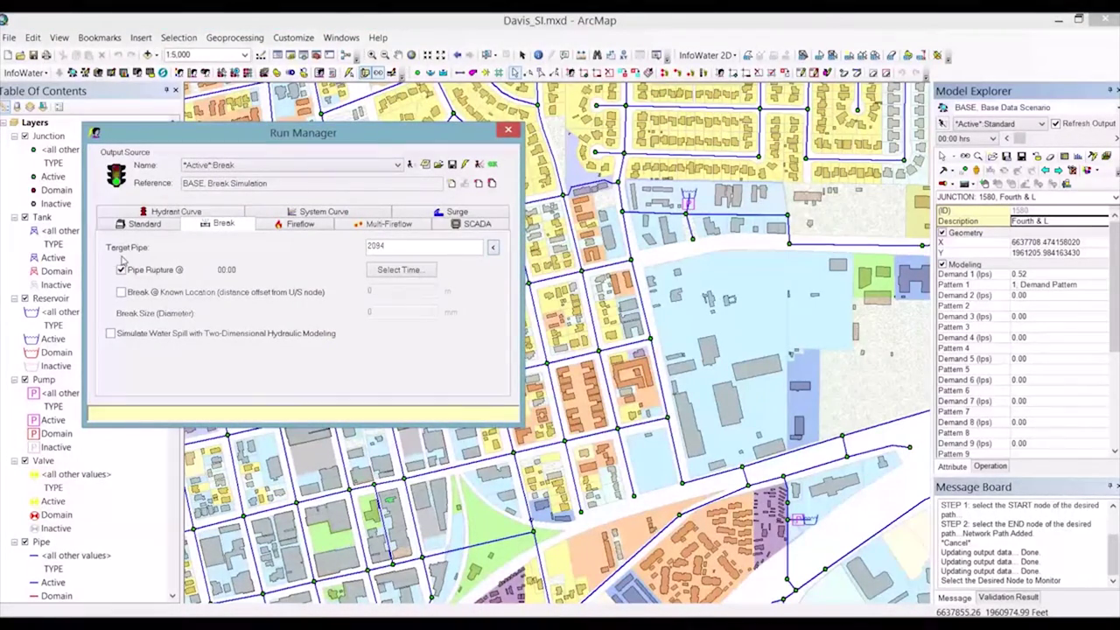
- Disable pipe rupture, set the break size to 50 mm, run the Break simulation, and switch to its output data
click(122, 270)
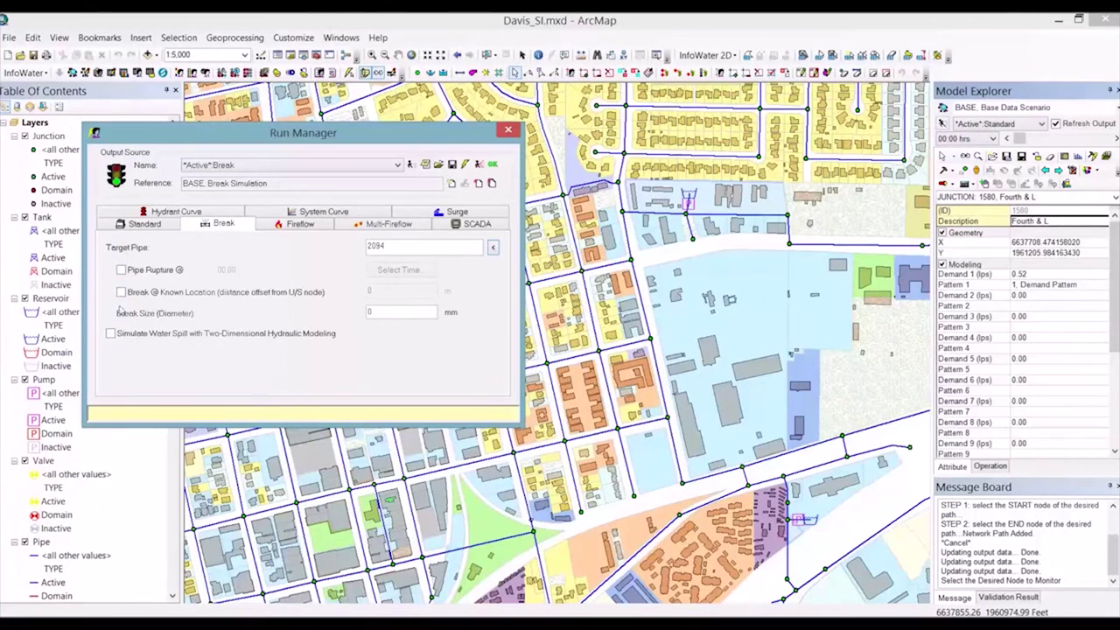
double_click(384, 313)
click(492, 165)
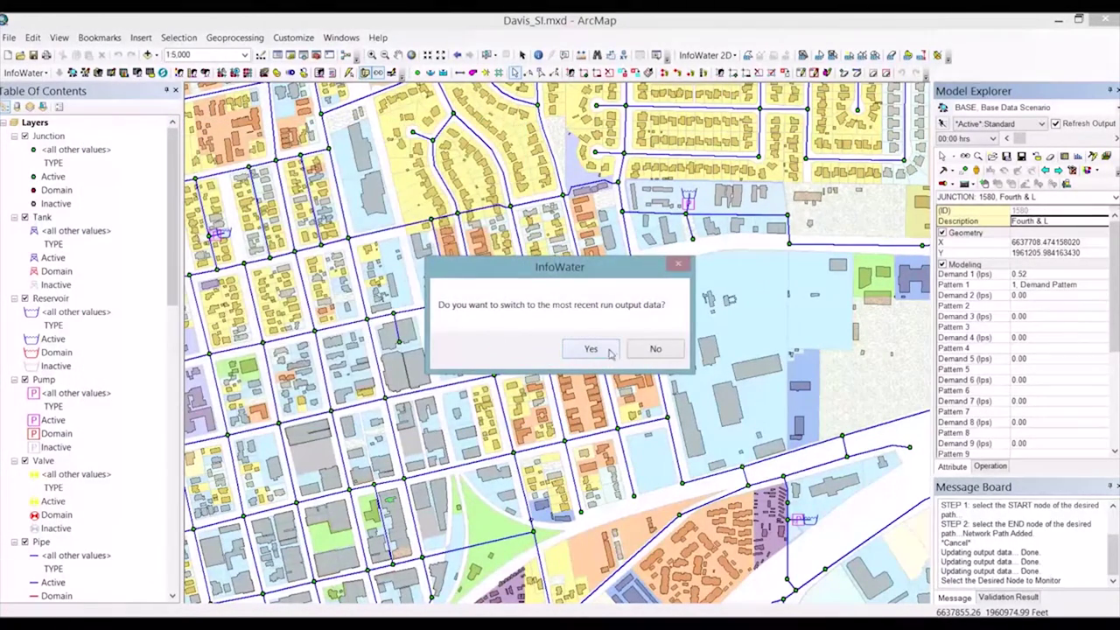
click(598, 350)
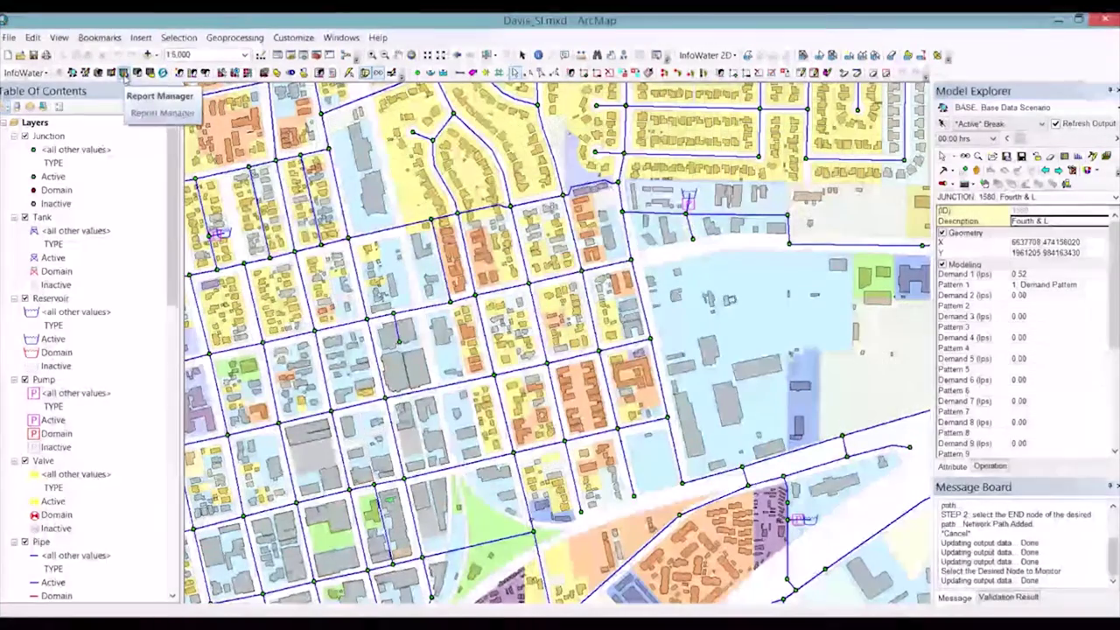
- Open the Break Graph for the active Break output
click(133, 72)
click(295, 167)
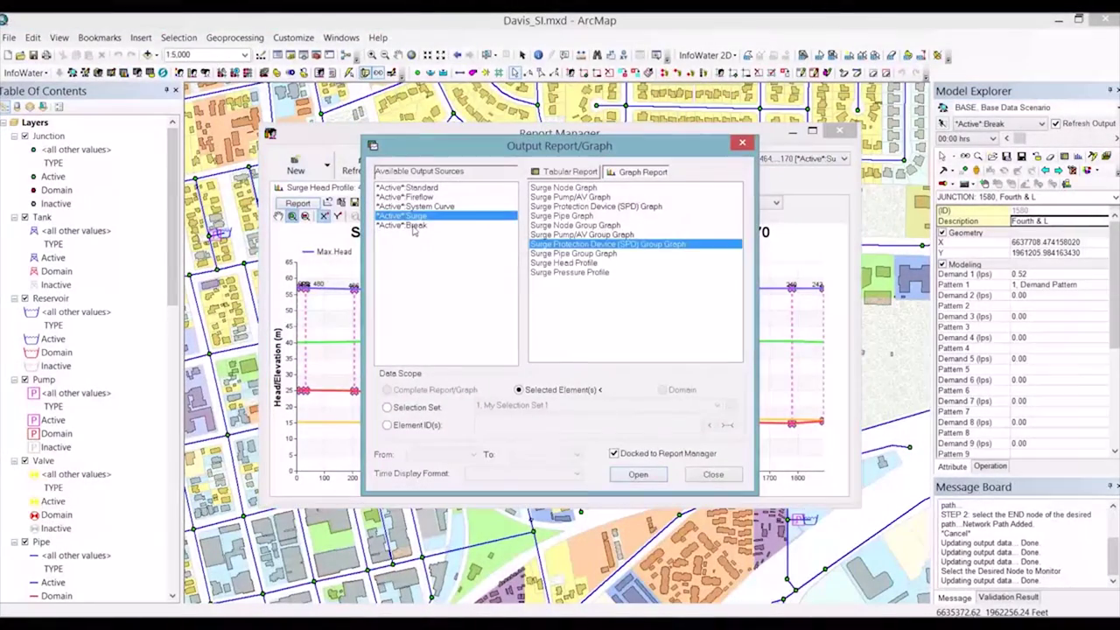
click(415, 225)
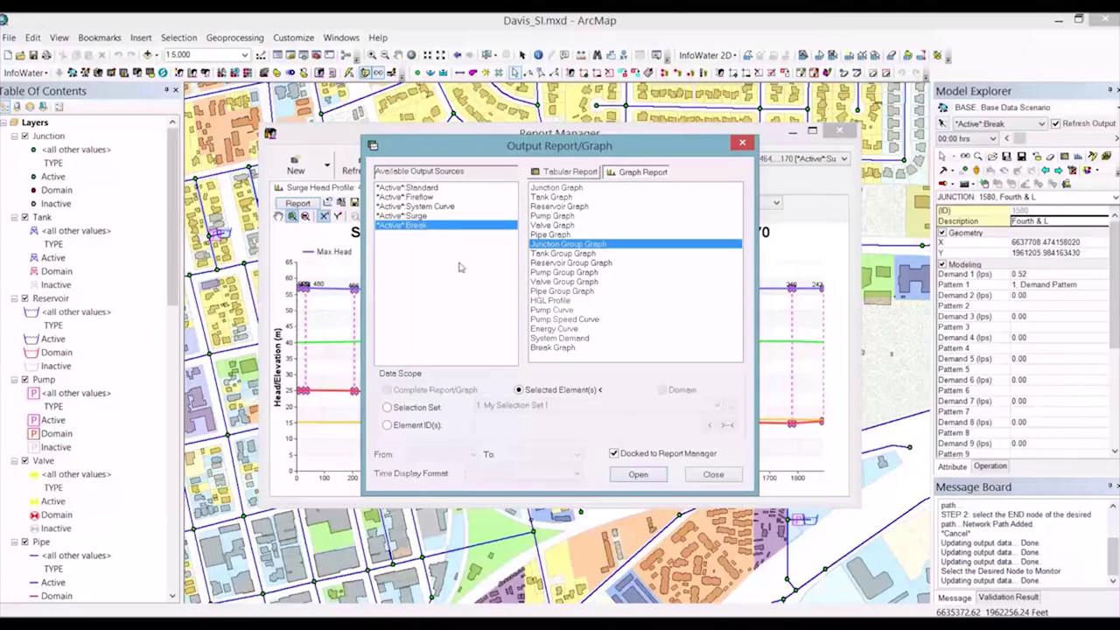
click(556, 348)
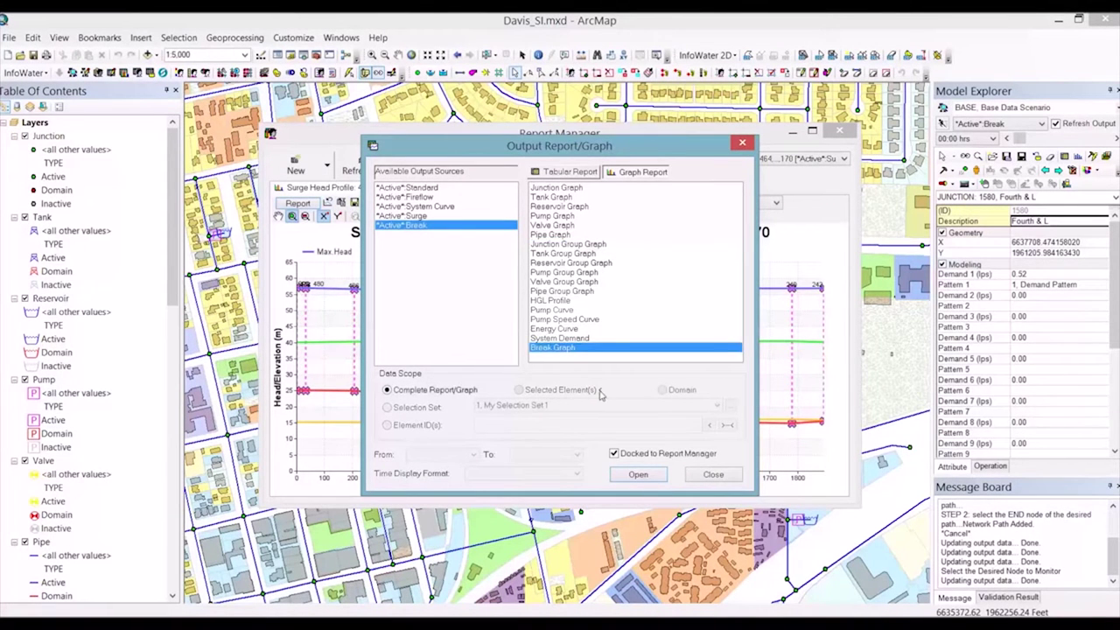
click(639, 475)
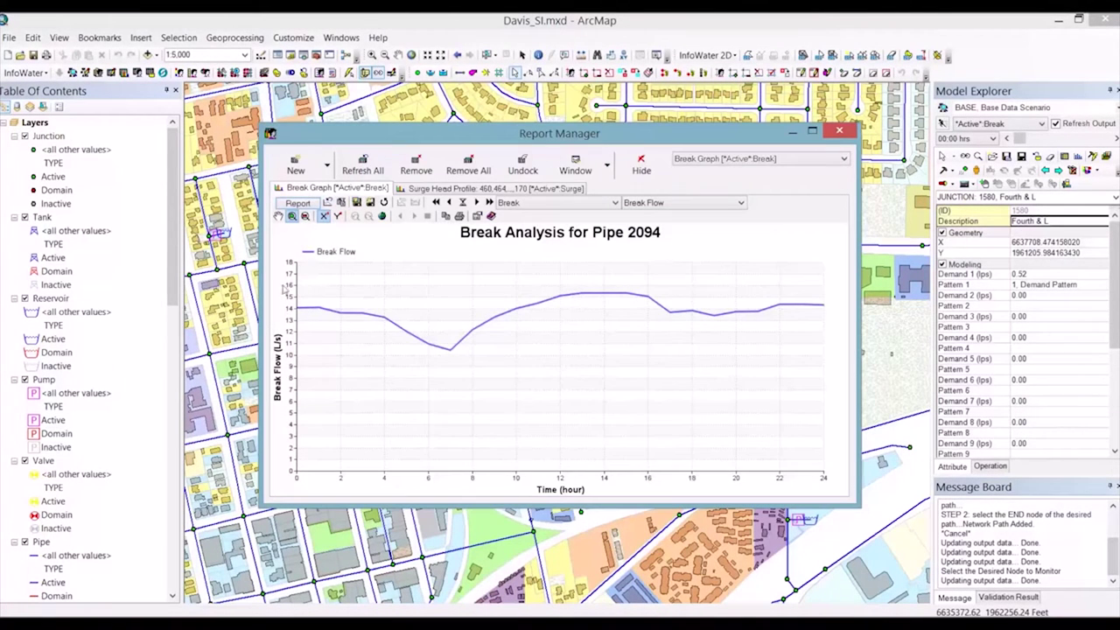
- Examine the Break Volume and Total Break Volume curves for pipe 2094, and hide the reports
click(656, 203)
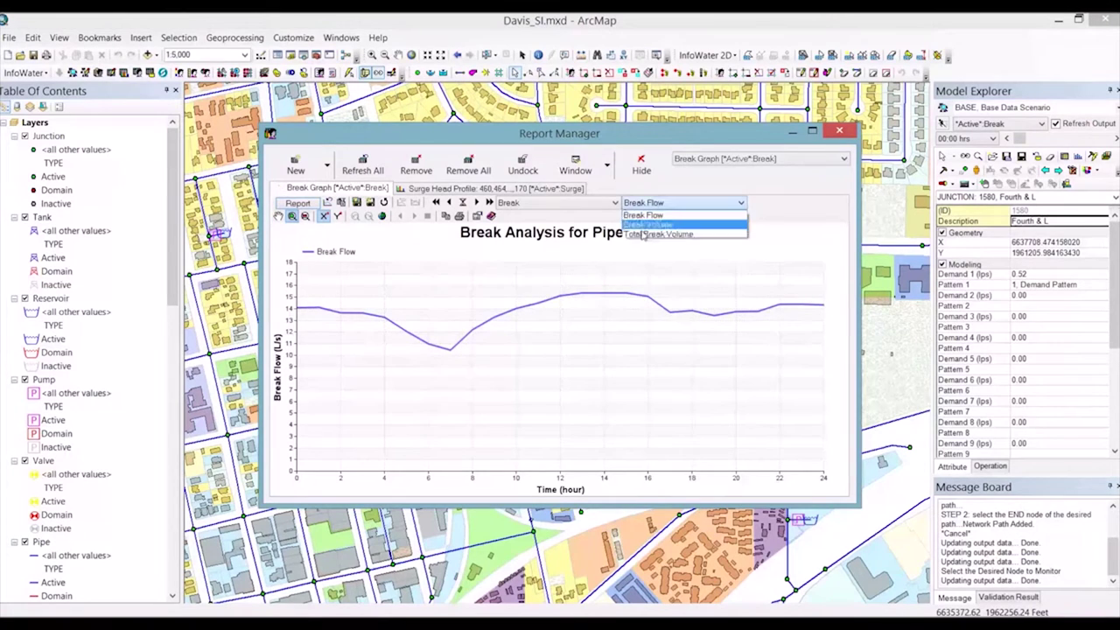
click(644, 224)
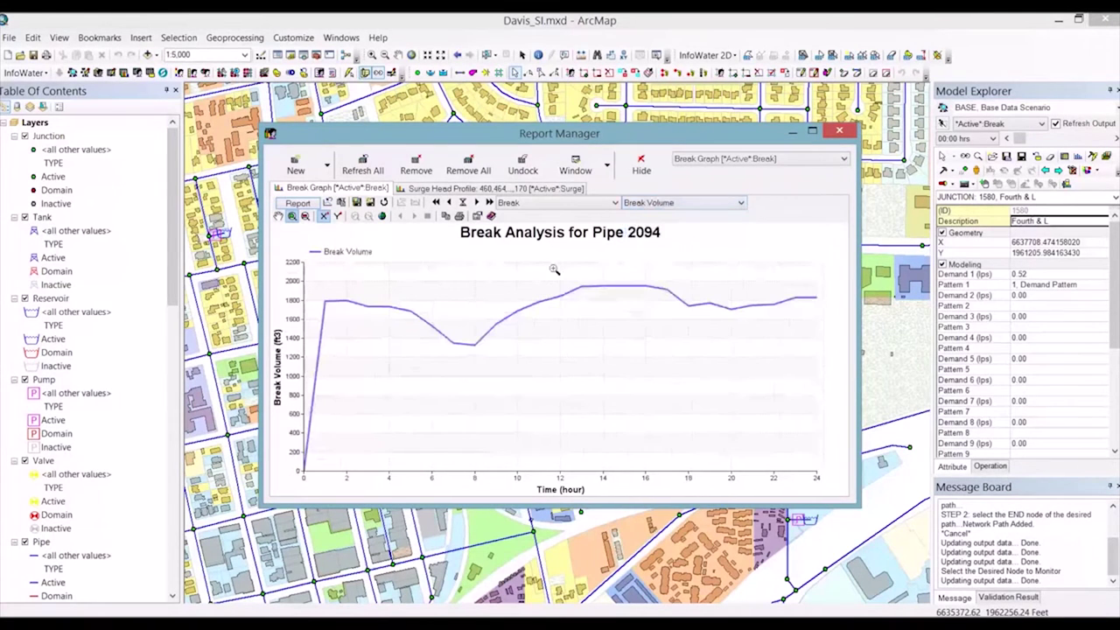
click(657, 203)
click(656, 235)
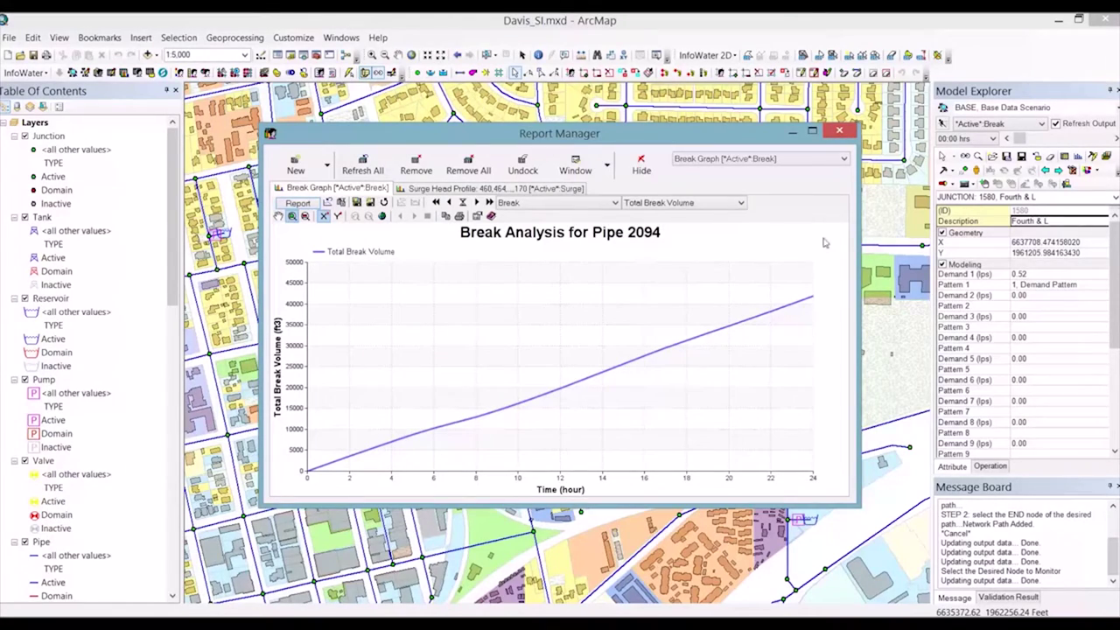
click(651, 165)
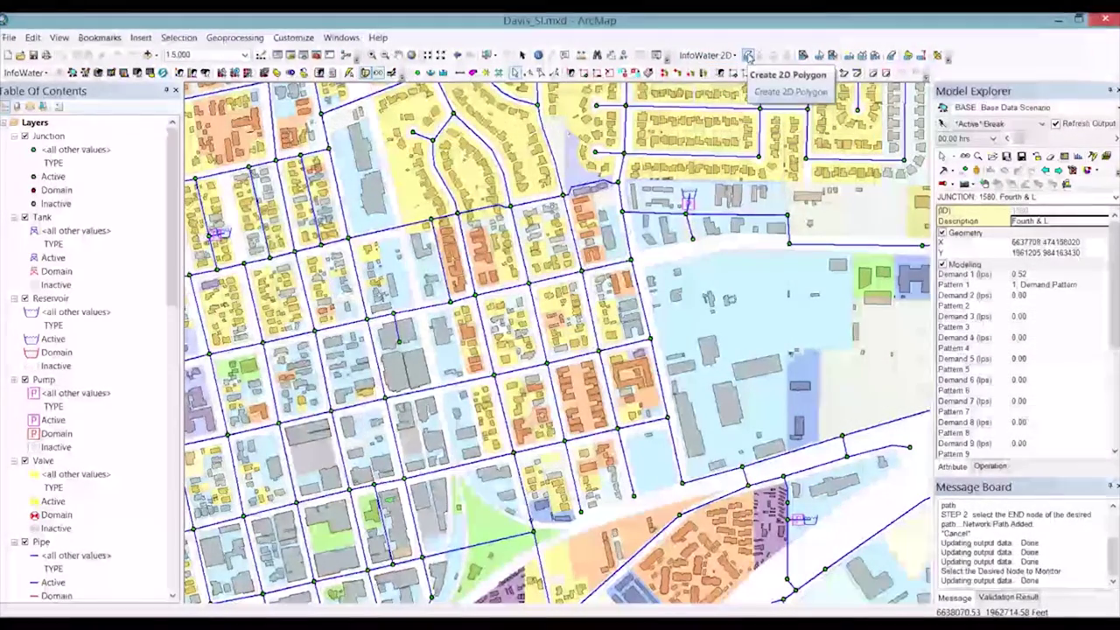
- Draw a six-sided 2D Simulation Polygon with ID 2D around the broken pipe and mesh it with the Davis_Elev elevation data
click(748, 55)
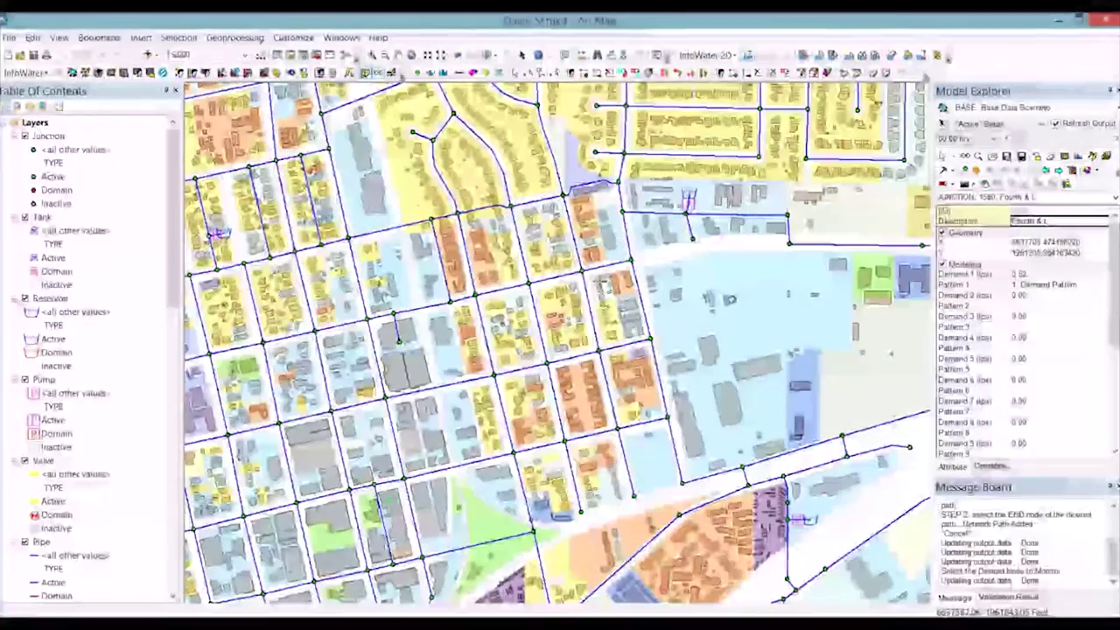
click(625, 234)
click(556, 326)
click(569, 475)
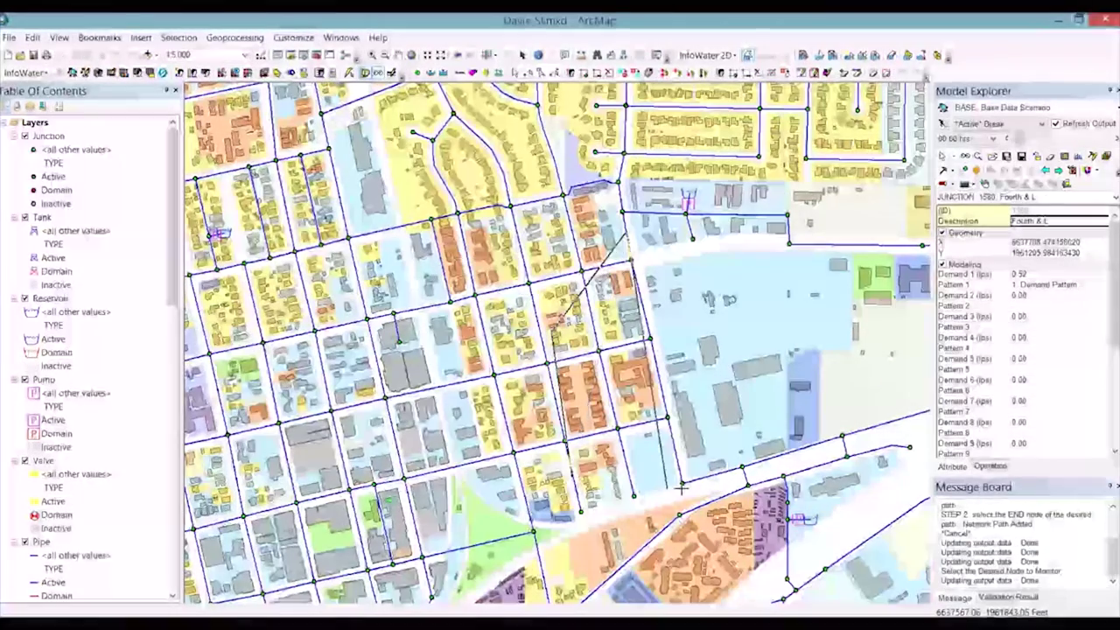
click(683, 487)
click(761, 385)
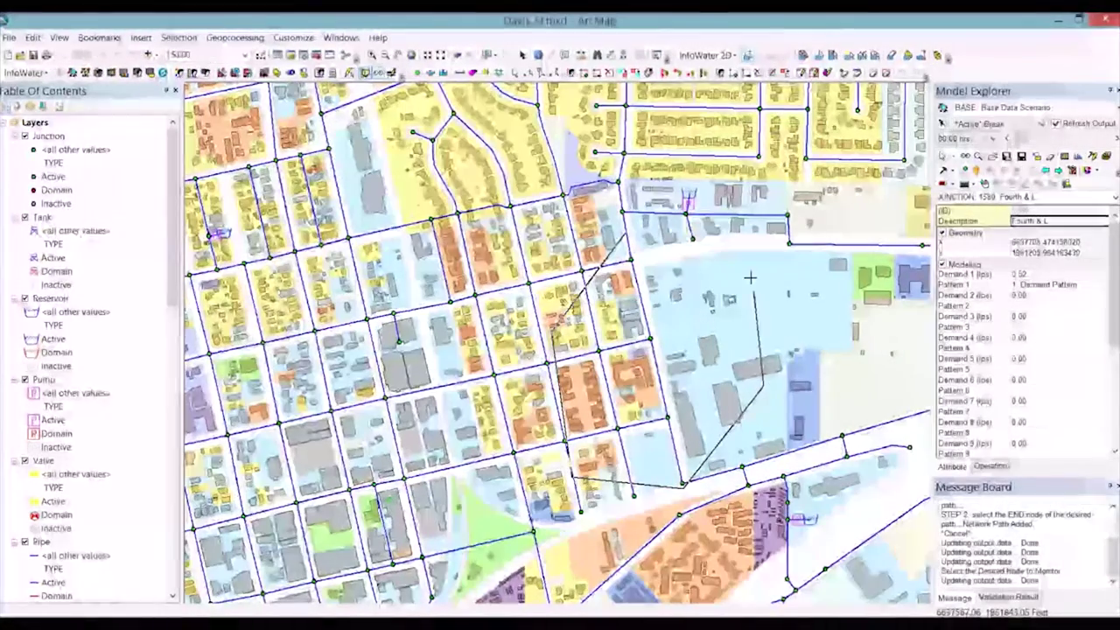
double_click(748, 273)
text(2D)
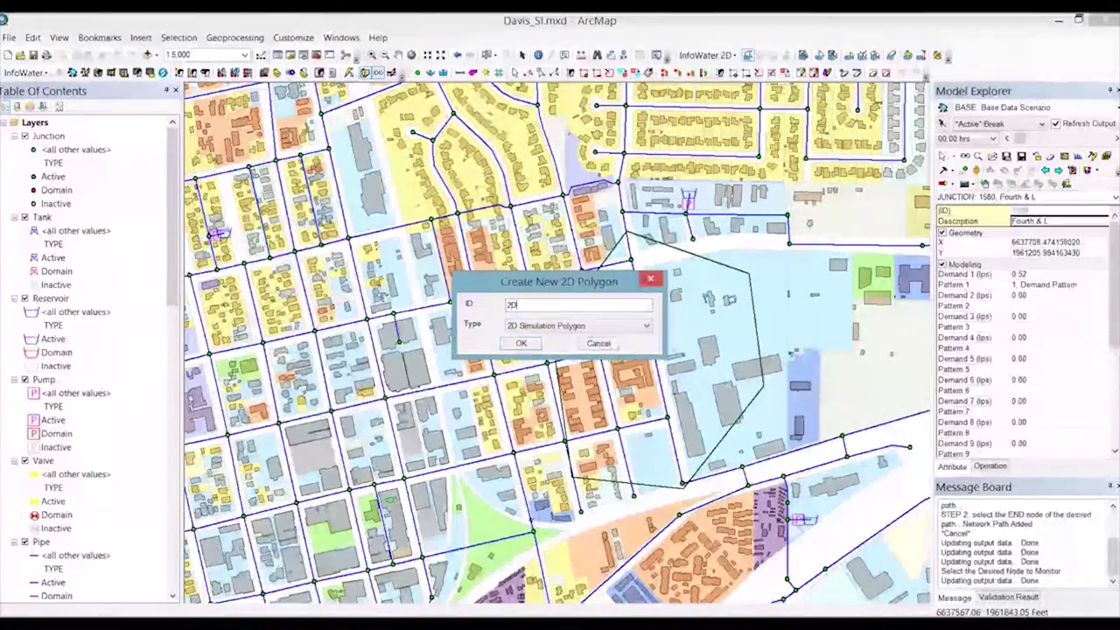
click(521, 343)
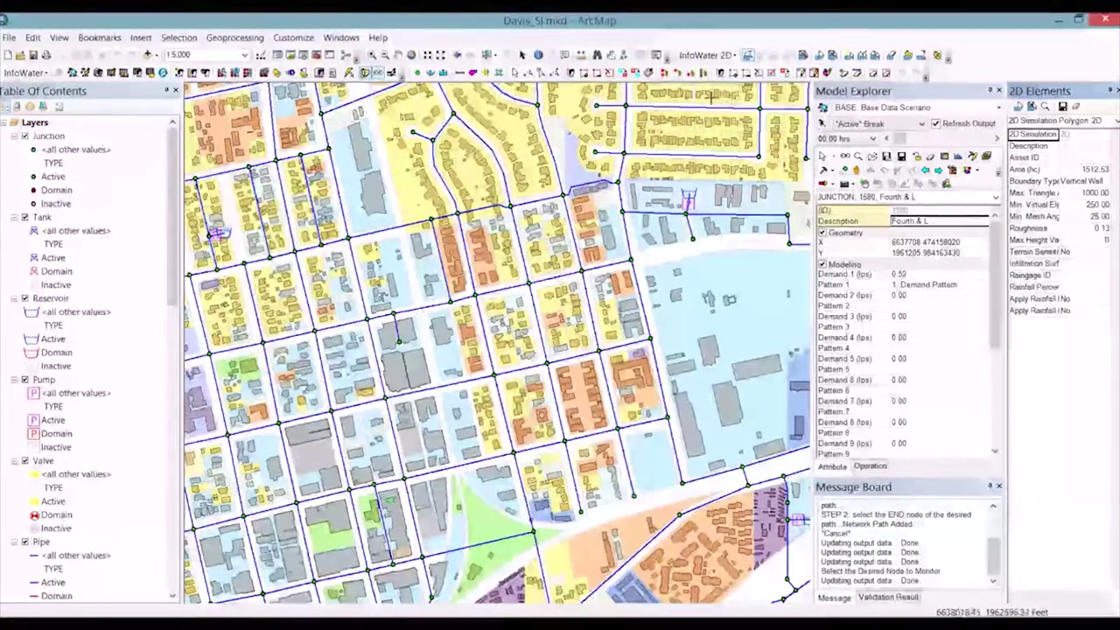
click(788, 67)
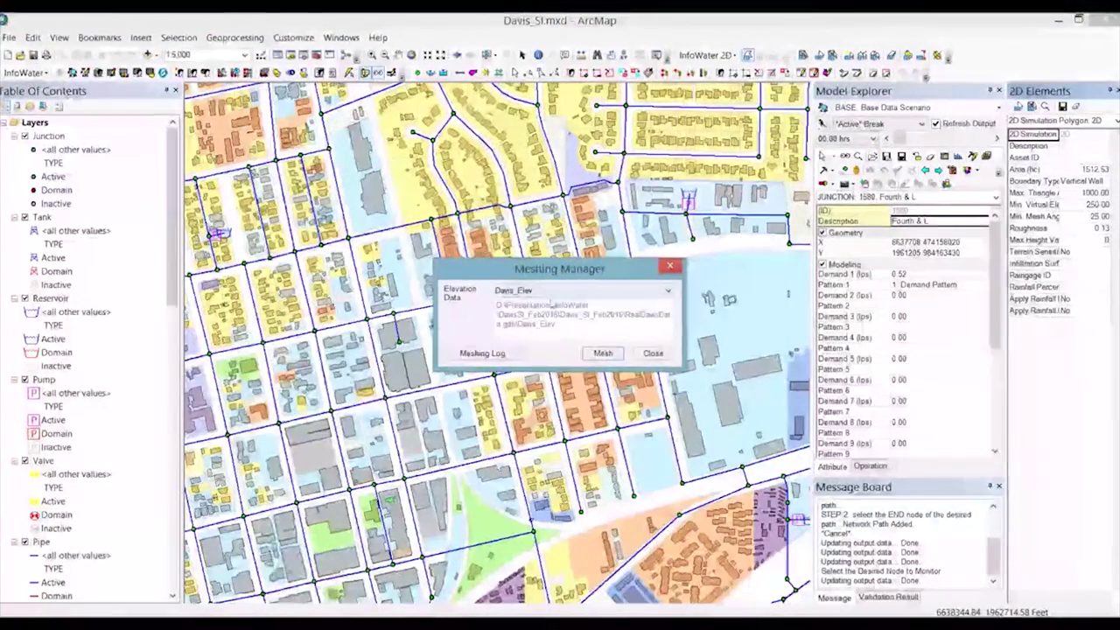
click(603, 353)
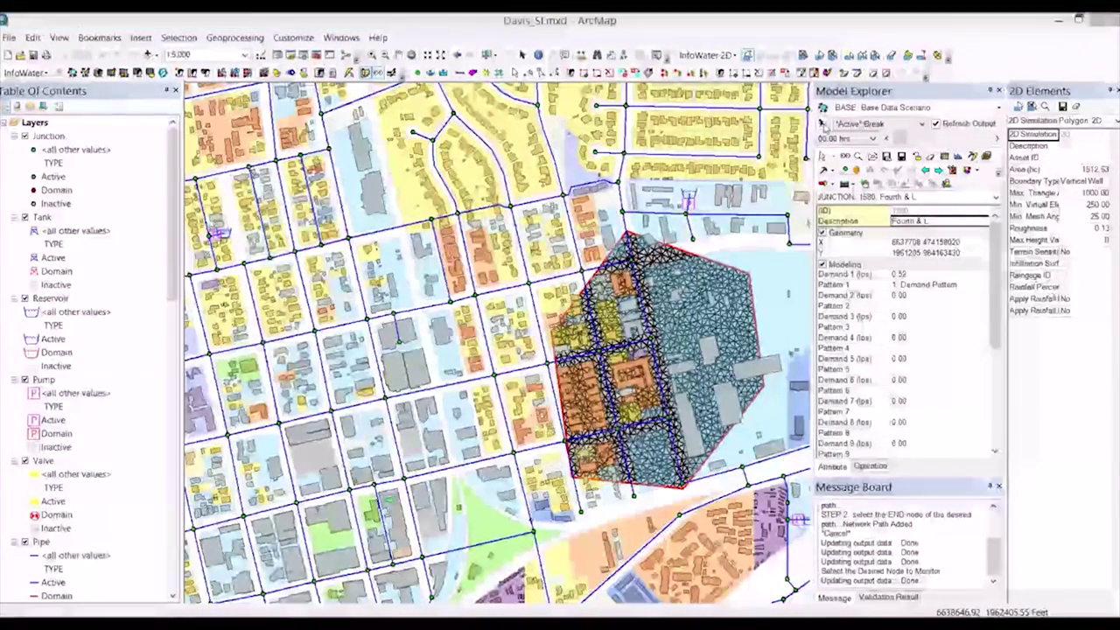
- Run the Break simulation with two-dimensional water spill modeling enabled and display the spill on the map
drag(547, 181, 292, 122)
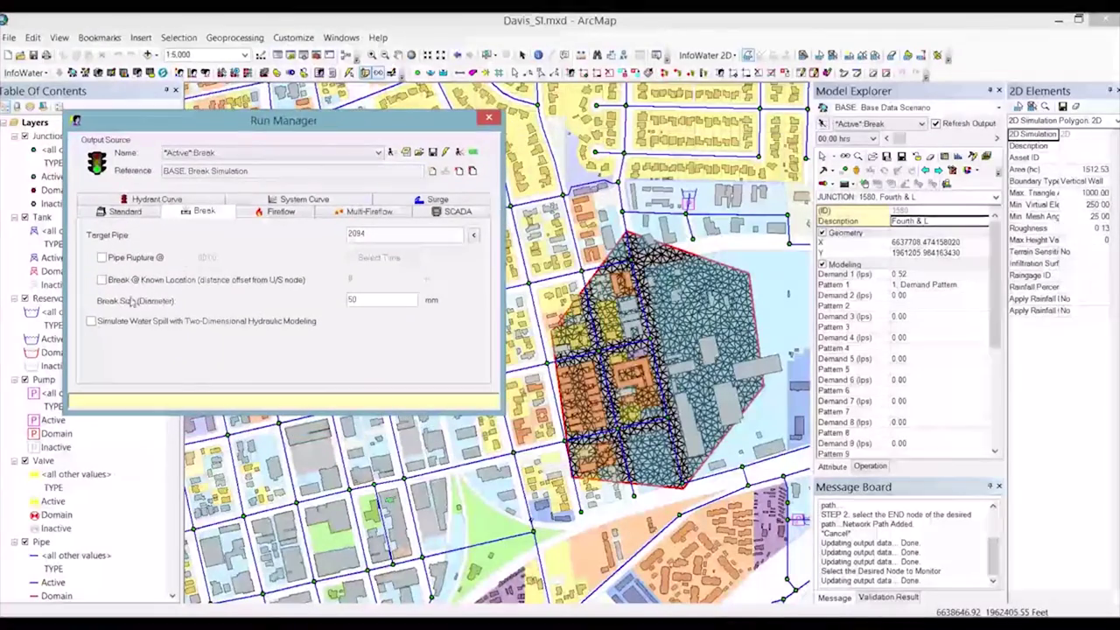
click(91, 322)
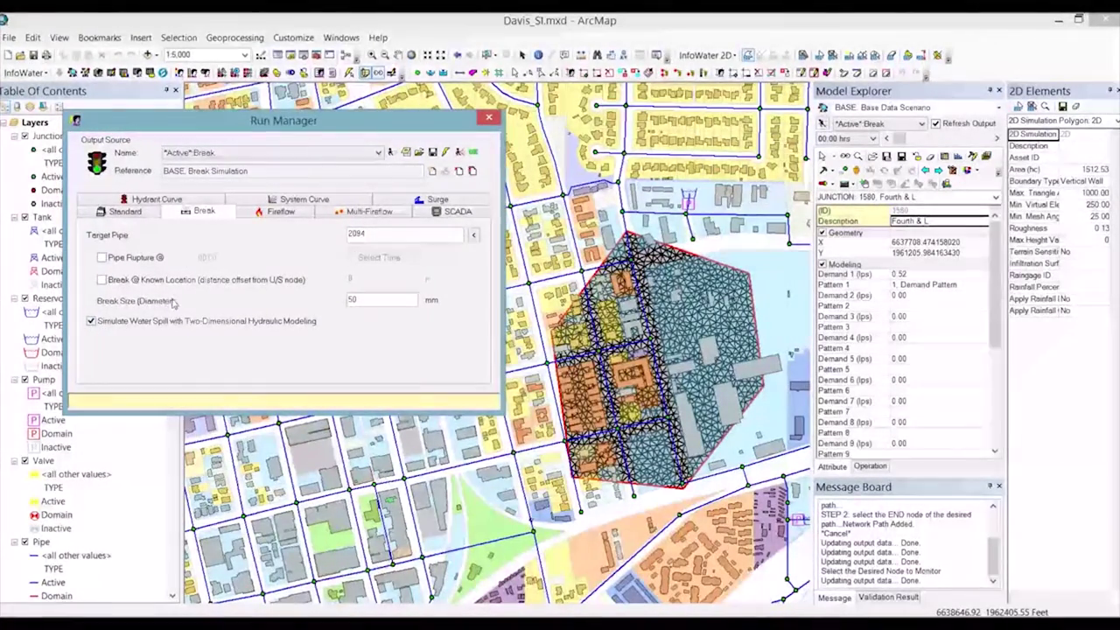
click(388, 153)
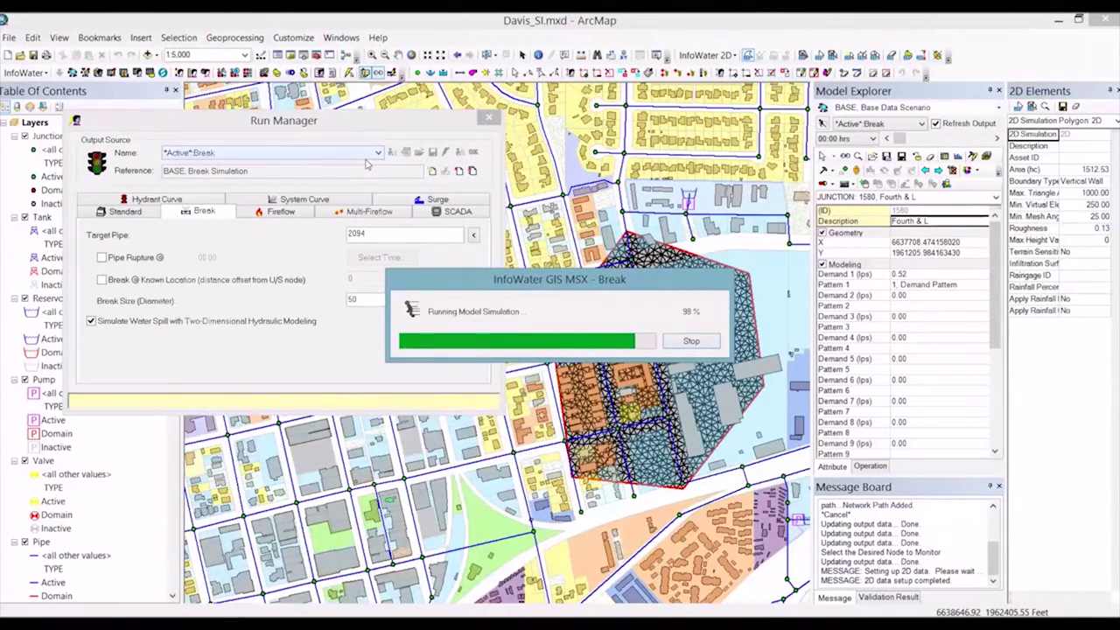
click(473, 152)
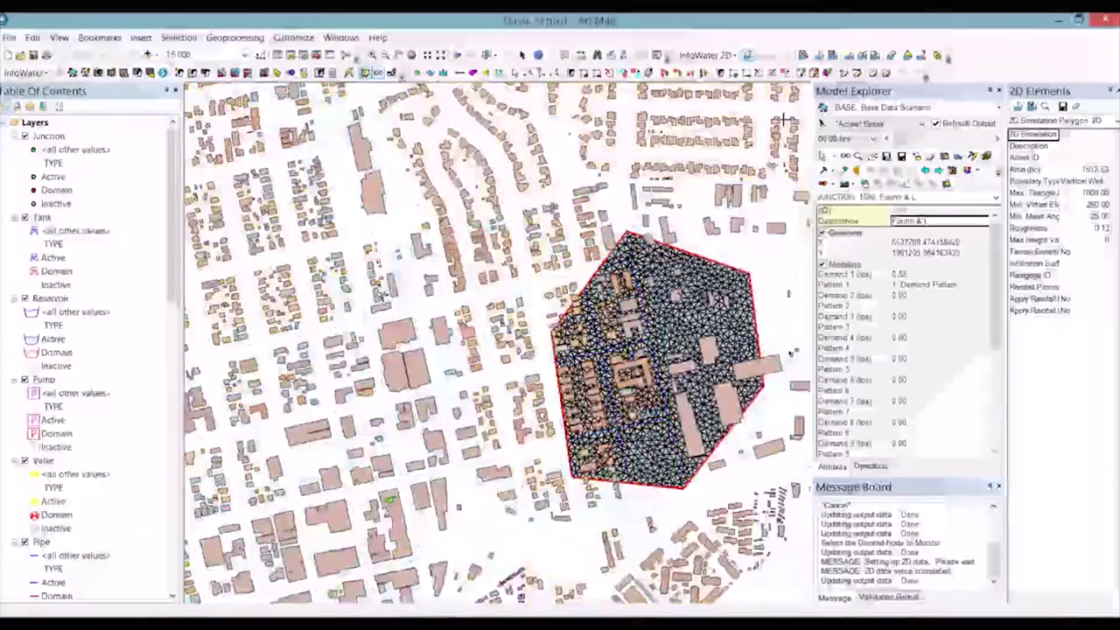
click(920, 55)
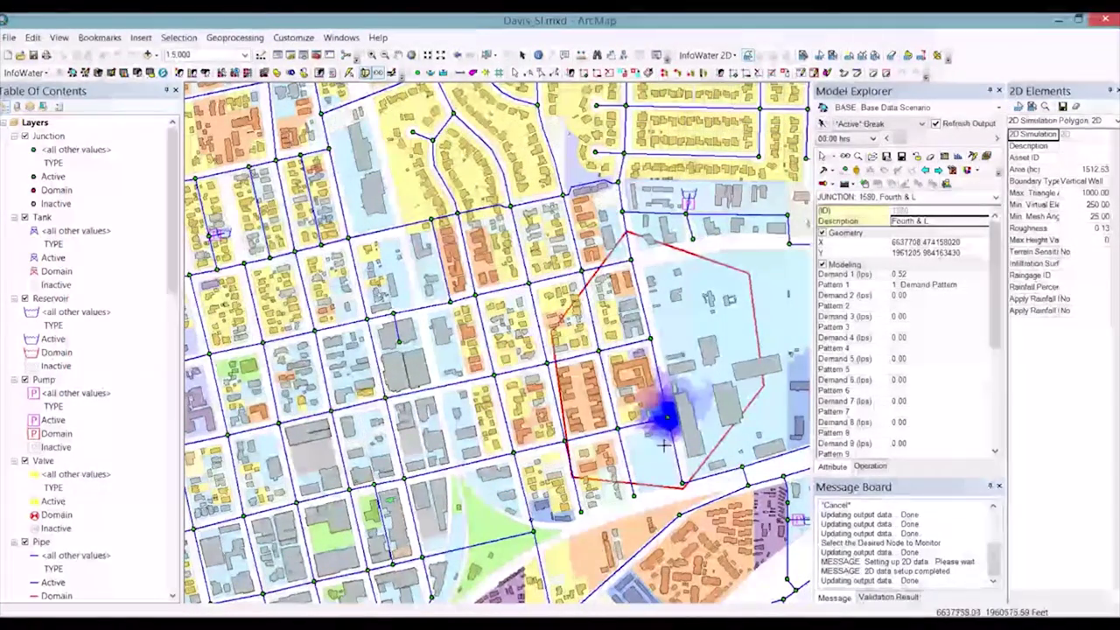
- Color the 2D depth map in 10 equal-interval classes with a ramp from light cyan to blue
click(908, 55)
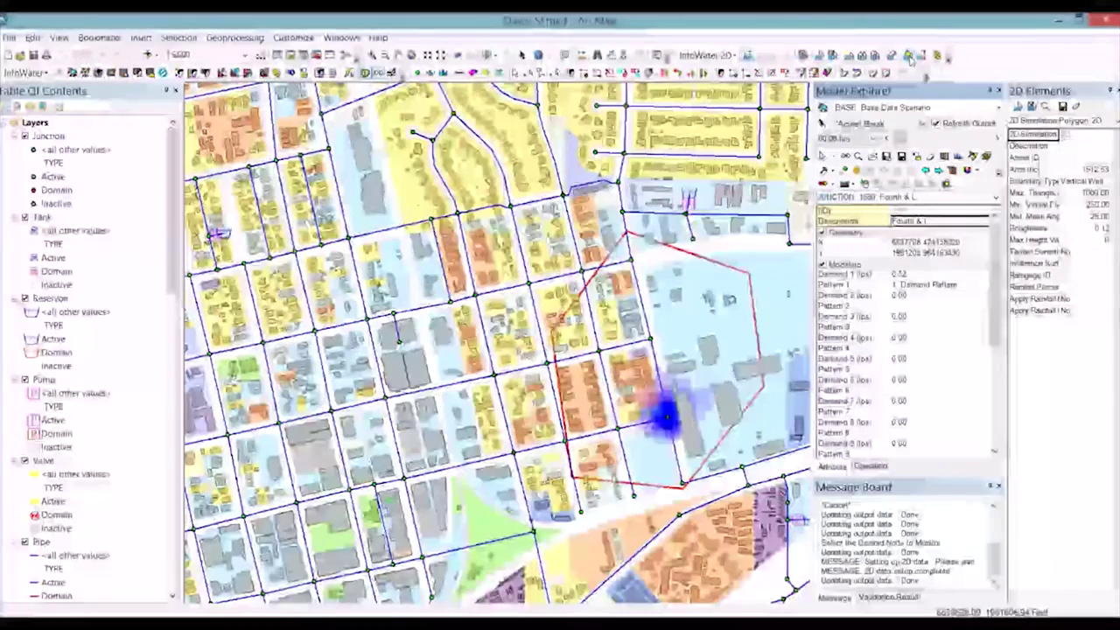
drag(575, 165, 316, 96)
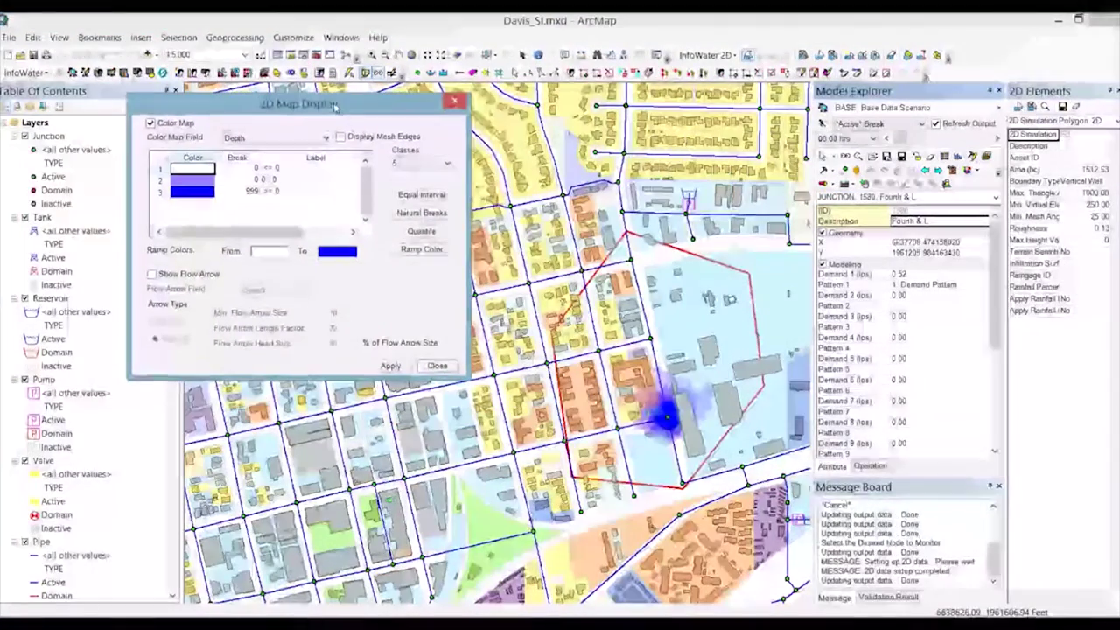
click(443, 165)
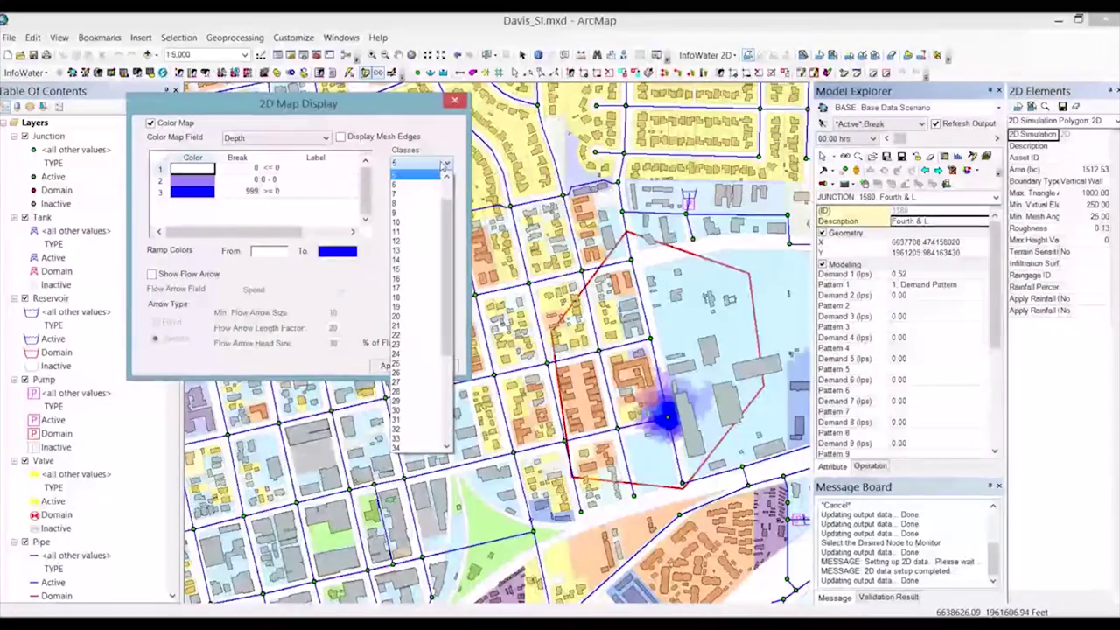
click(416, 224)
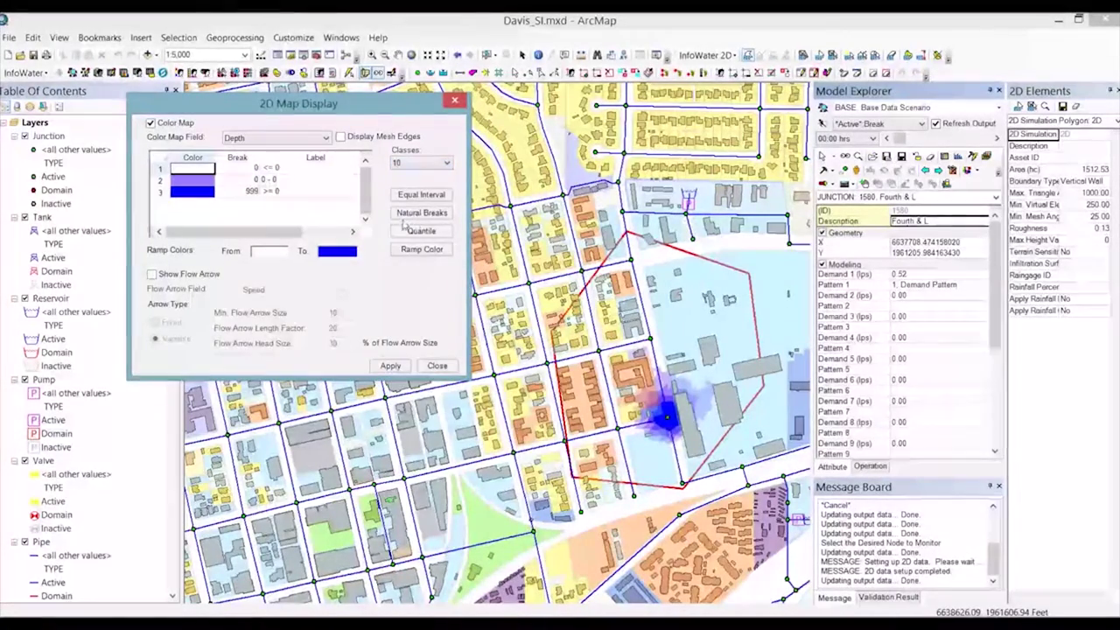
click(270, 252)
click(570, 177)
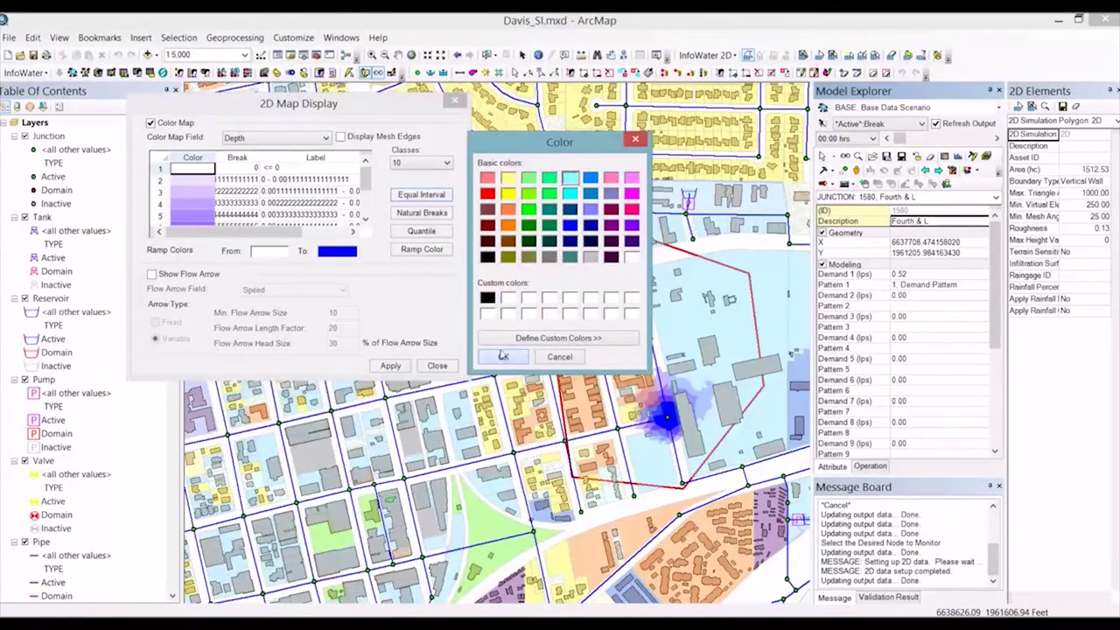
click(503, 356)
click(420, 251)
click(391, 366)
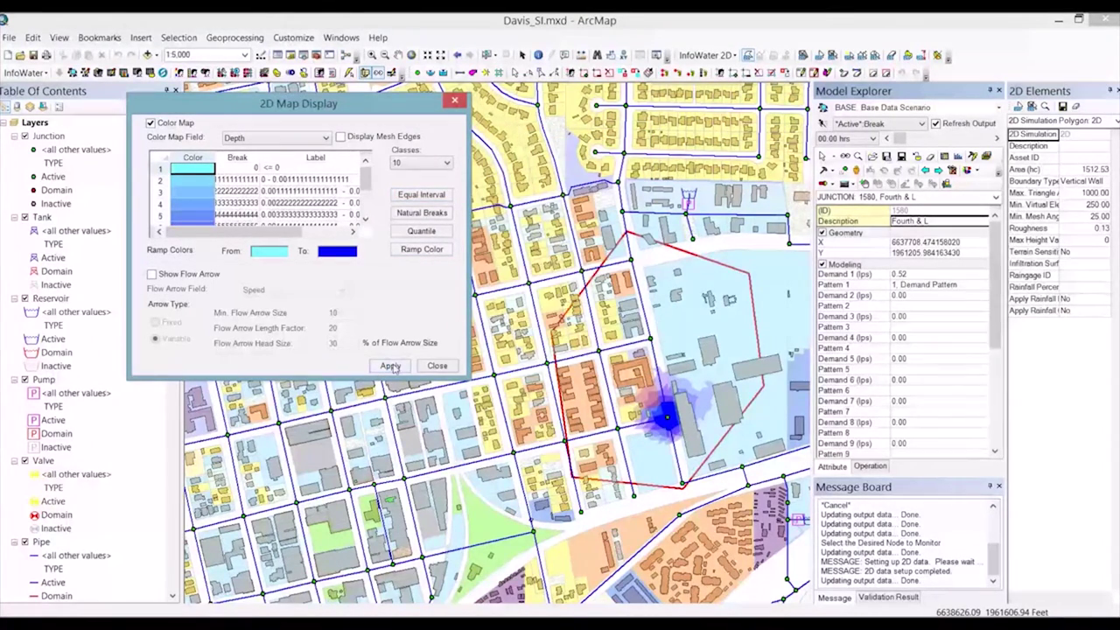
click(437, 364)
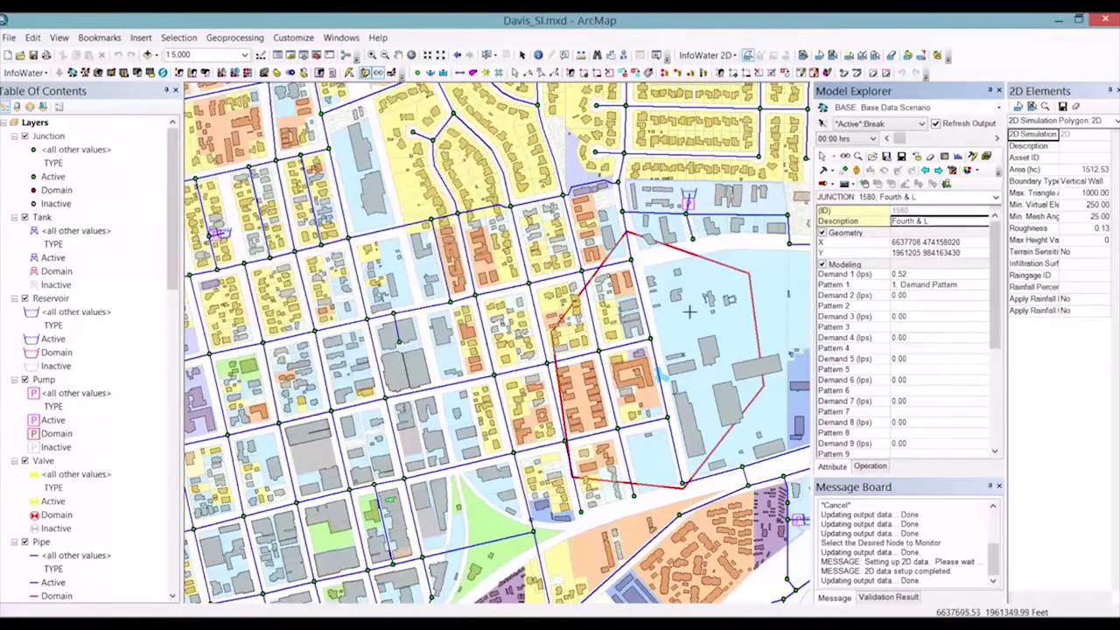
- Advance the output display to 04:00 hrs to follow how the water spill spreads inside the 2D polygon
click(996, 139)
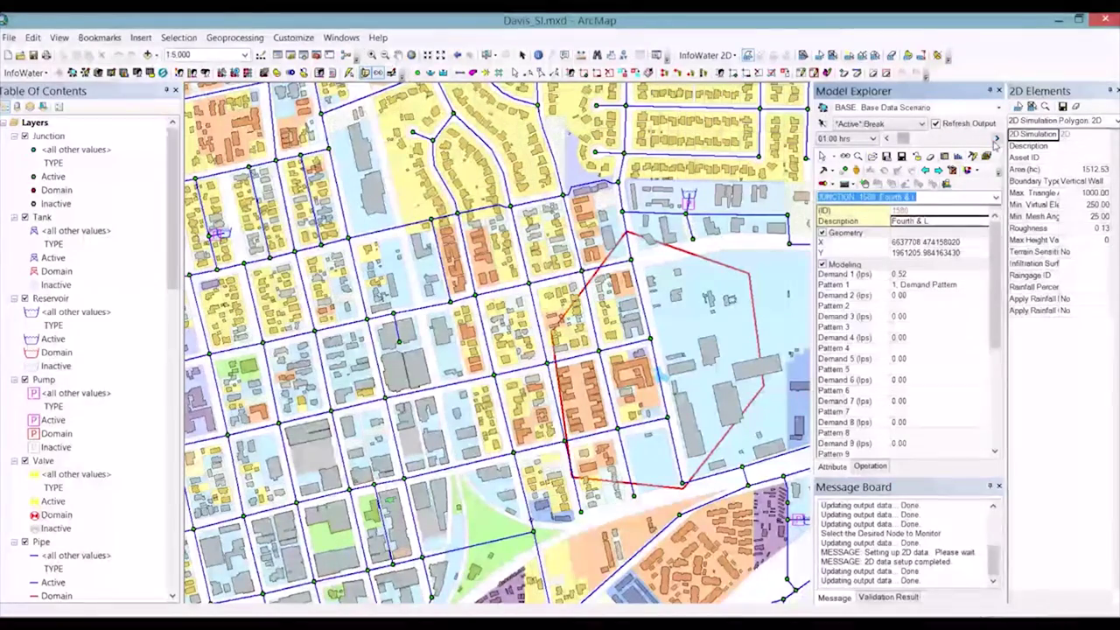
click(996, 139)
click(995, 139)
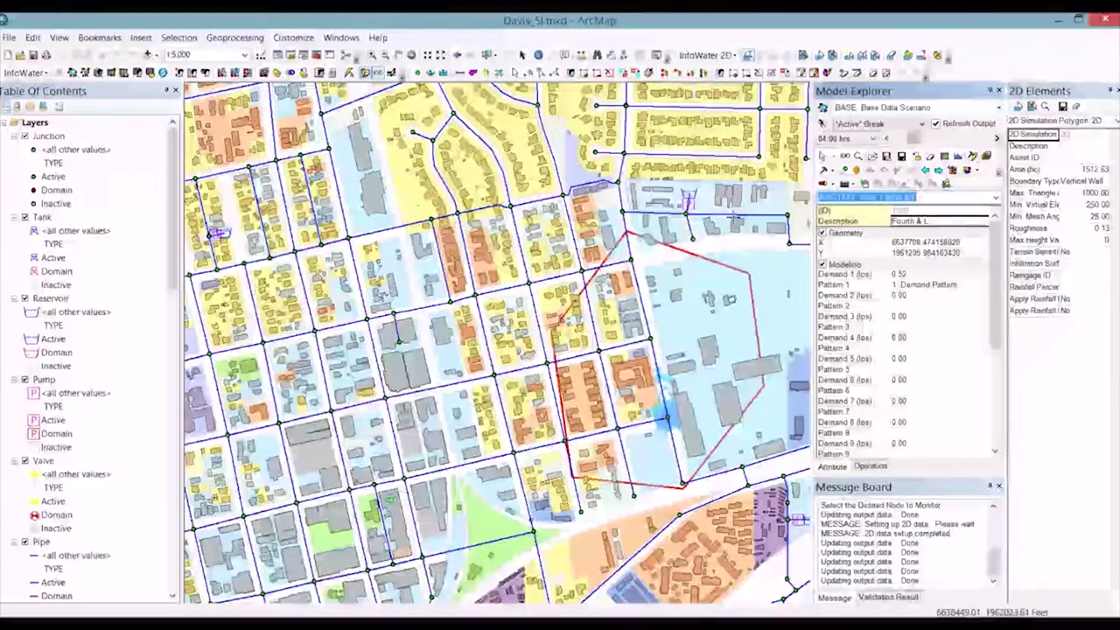
- Turn off the 2D layer group on the map and close the 2D Elements window
drag(174, 254, 175, 407)
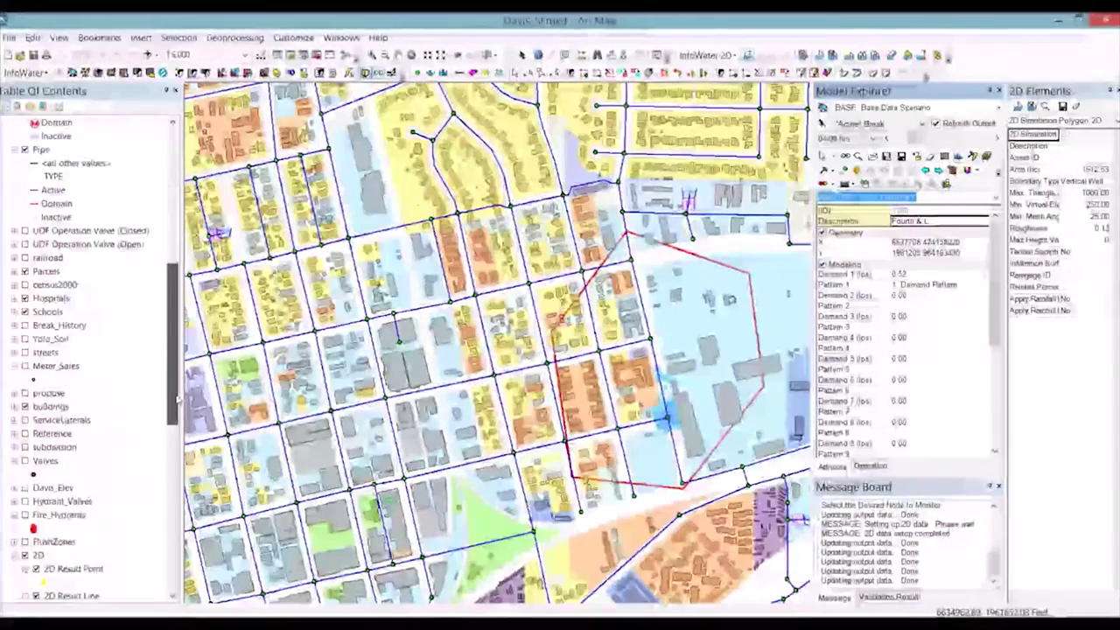
scroll(39, 239, down, 6)
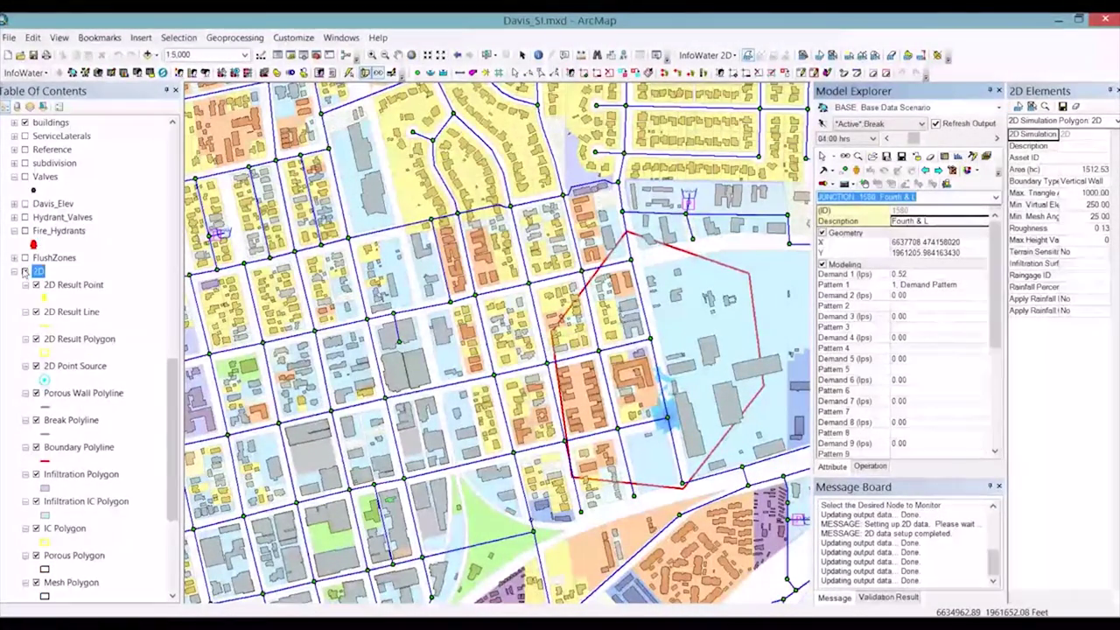
click(49, 122)
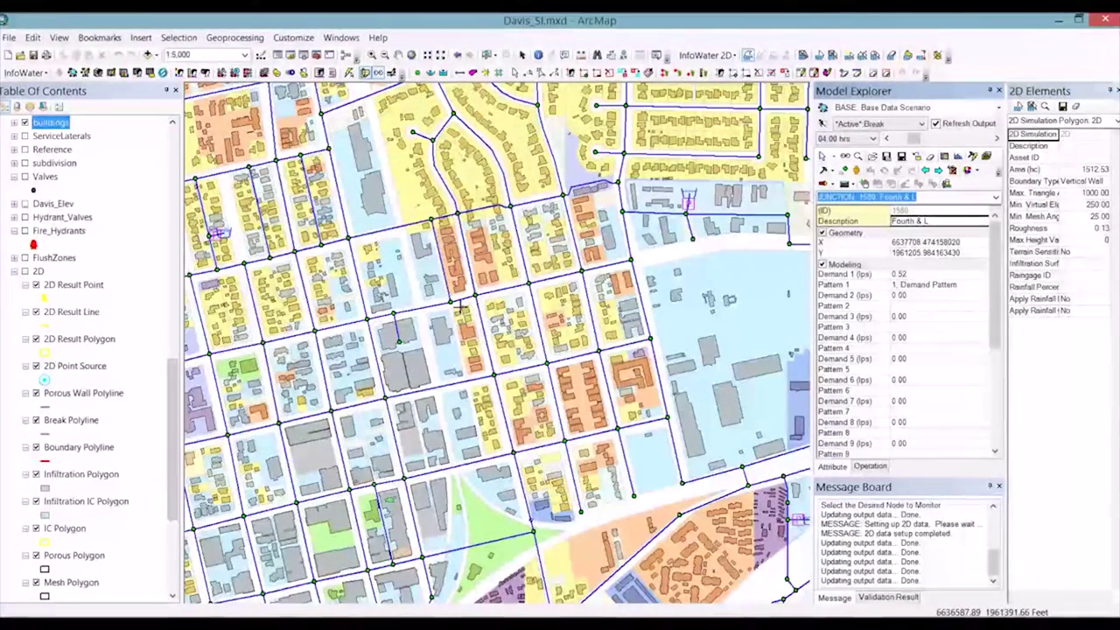
click(1116, 91)
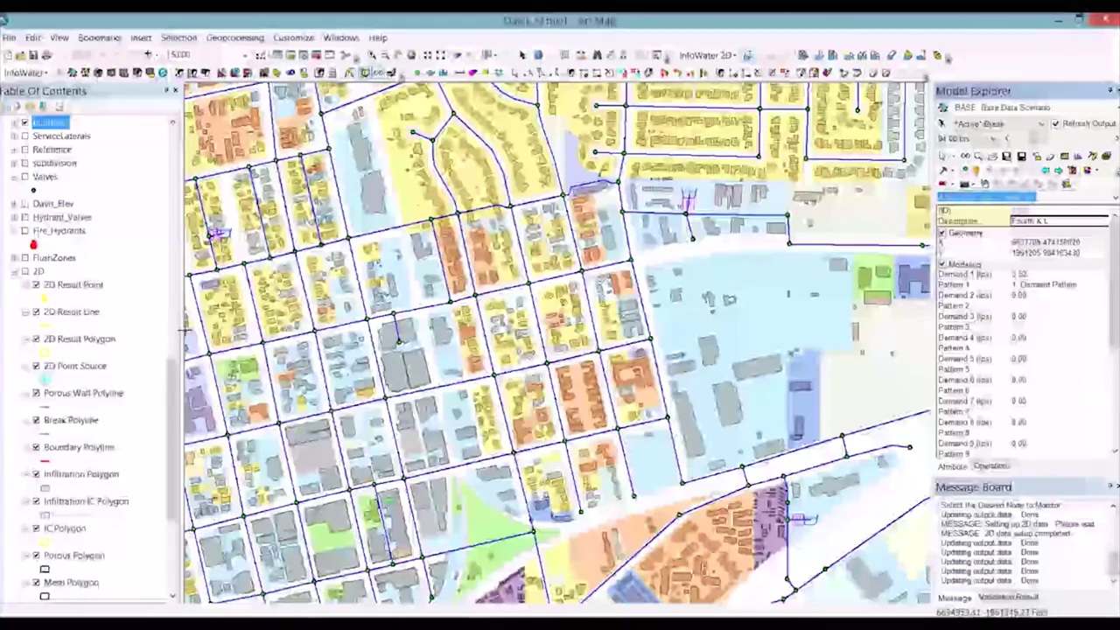
- Display the Valves layer and move the map to the bookmarked VCM area
click(25, 177)
click(99, 38)
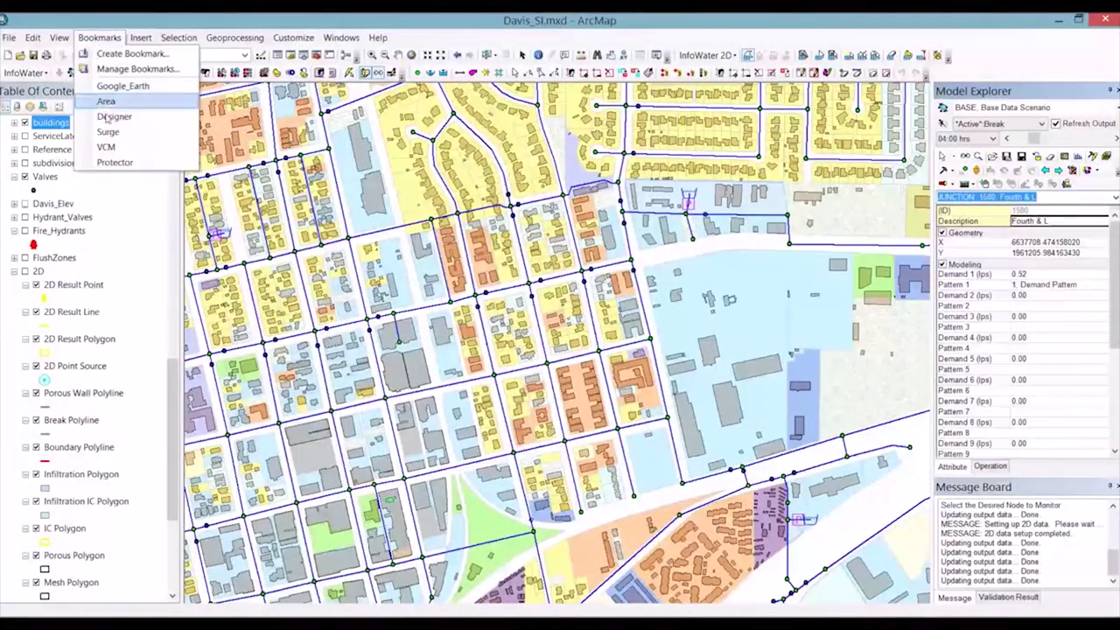
click(112, 146)
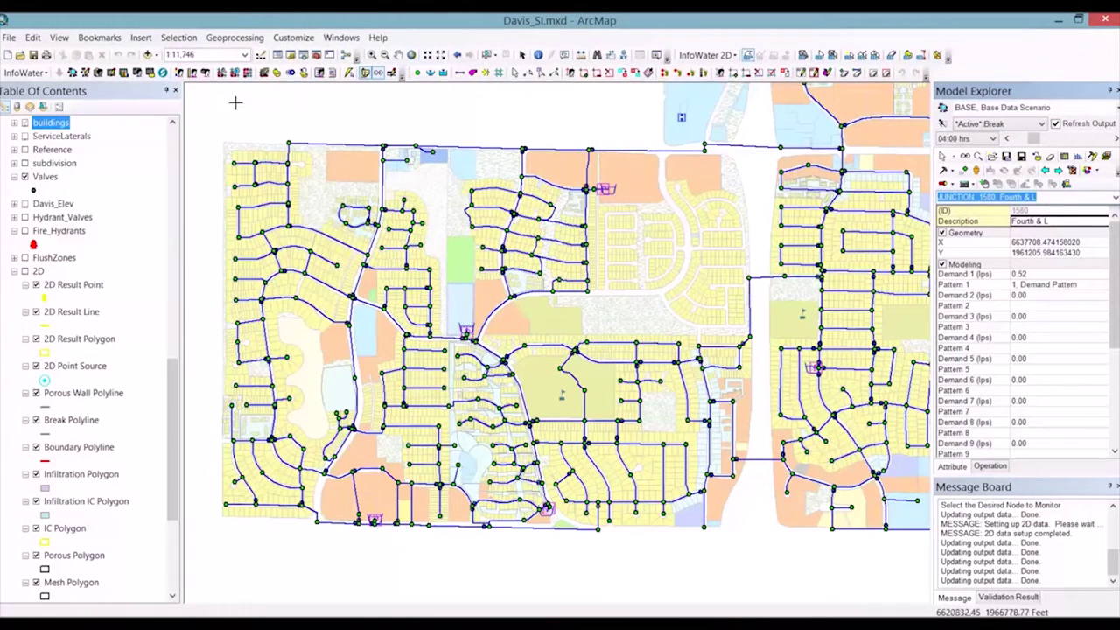
- Launch the VCM Valve Criticality Modeling module and run the assessment for the selected valve elements
click(205, 74)
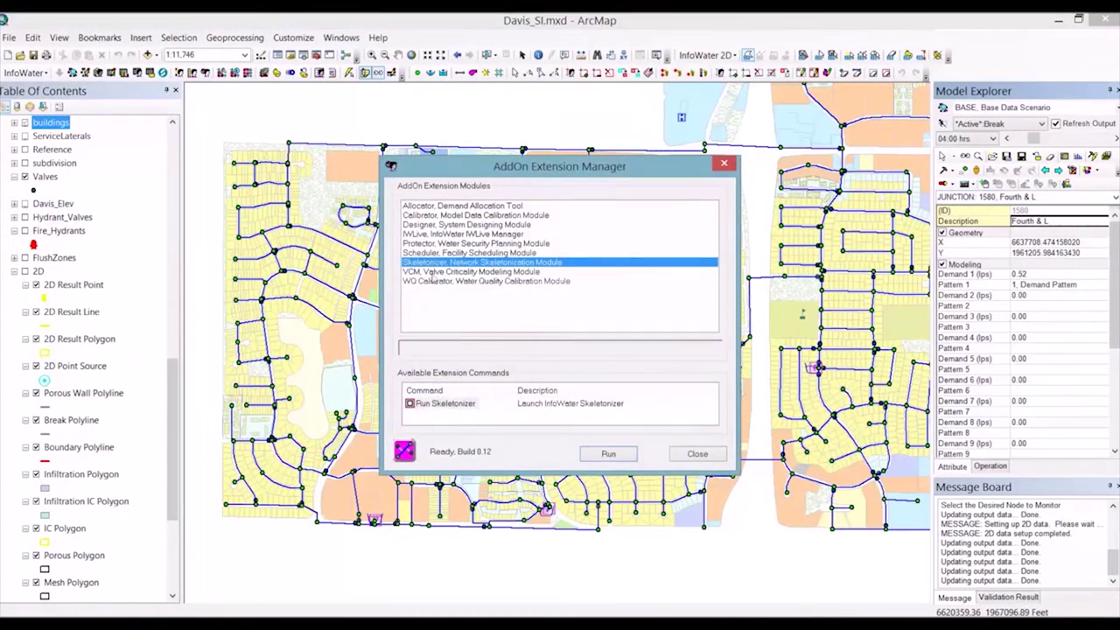
click(432, 272)
click(609, 454)
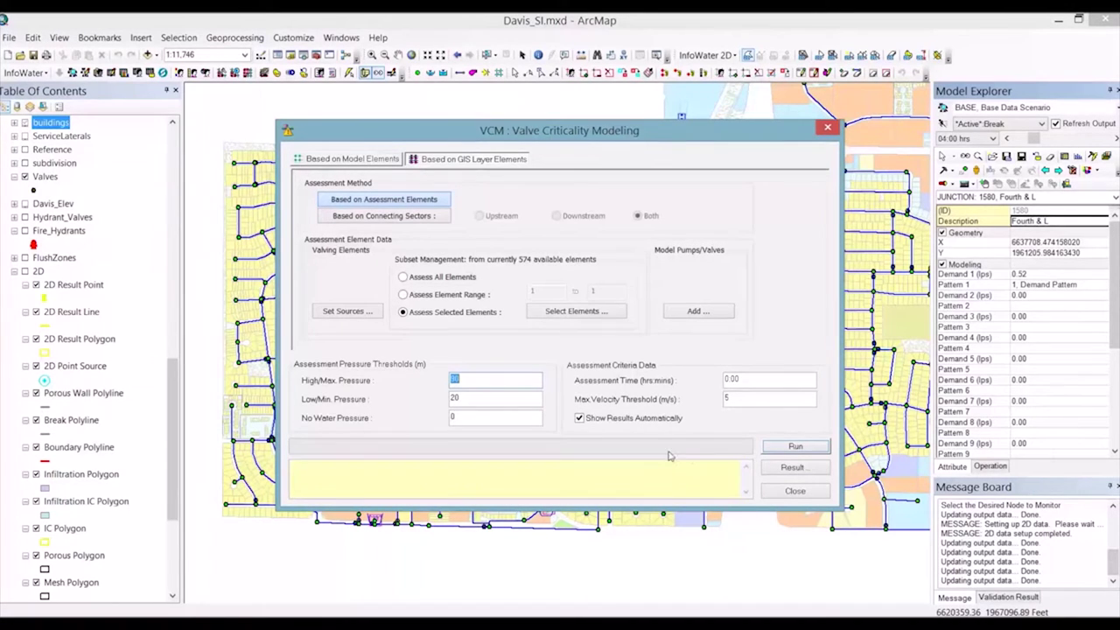
click(786, 448)
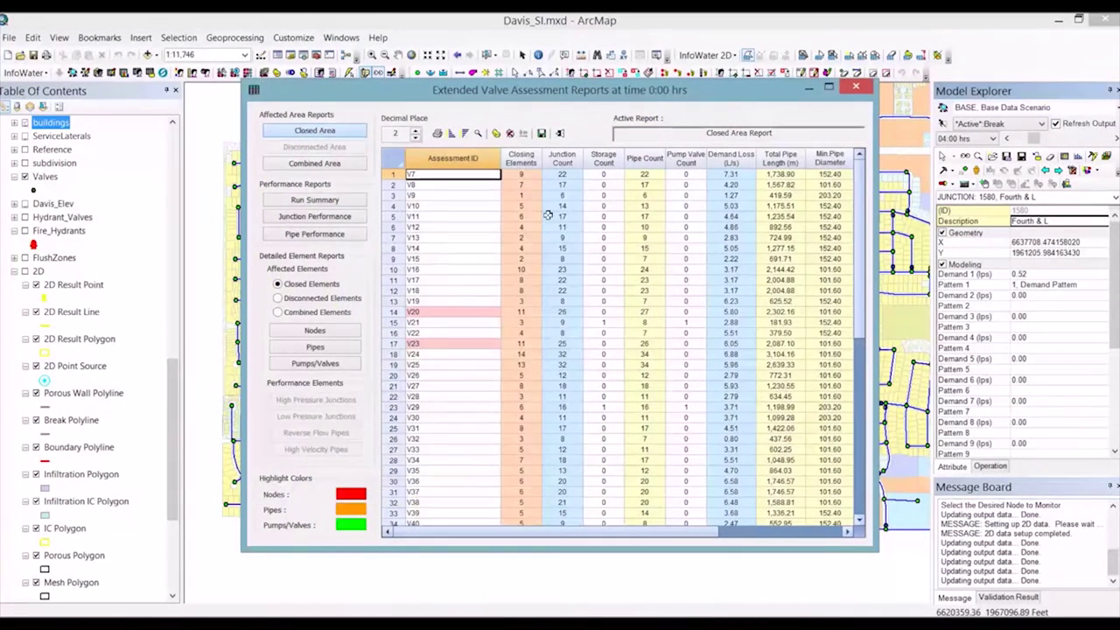
- Examine the closed nodes and closed pipes of valve V9 by highlighting them on the map, and close the assessment reports
drag(486, 91, 669, 99)
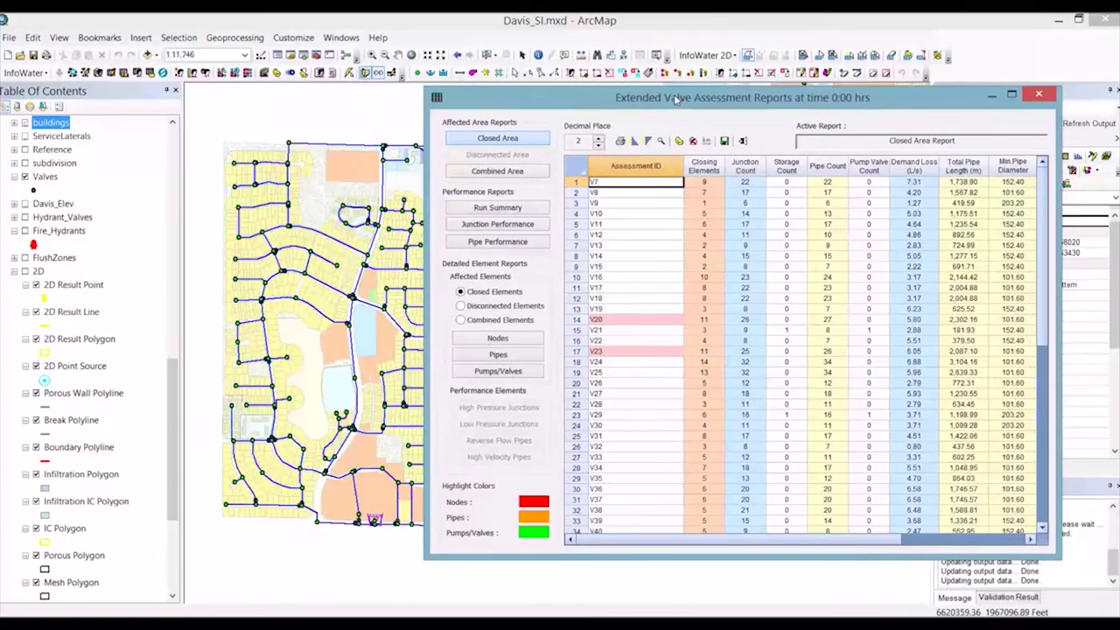
click(577, 203)
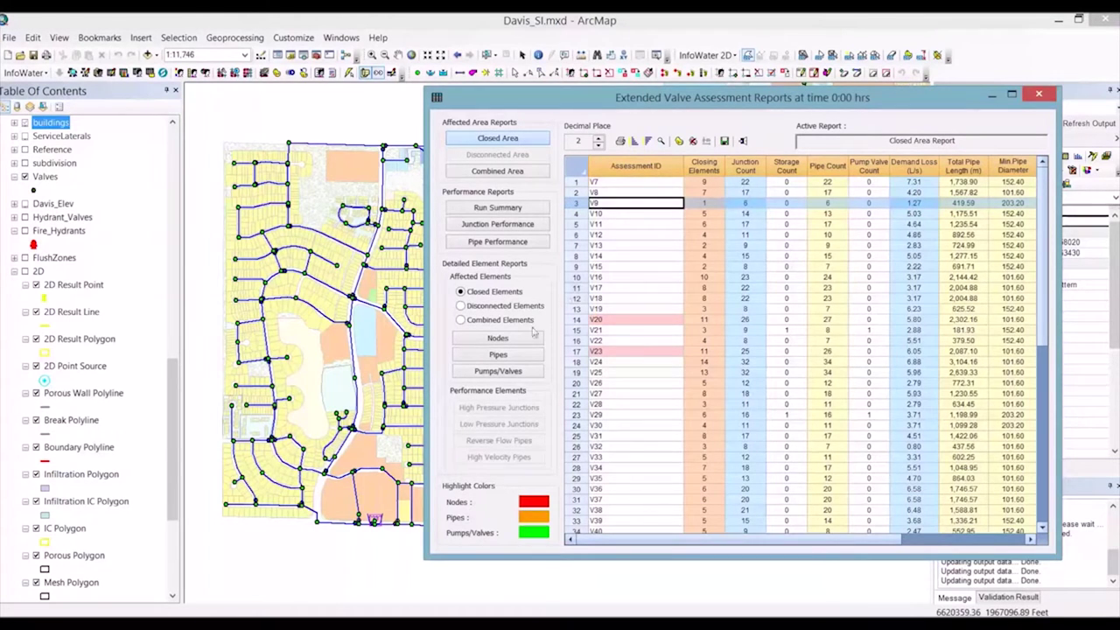
click(498, 338)
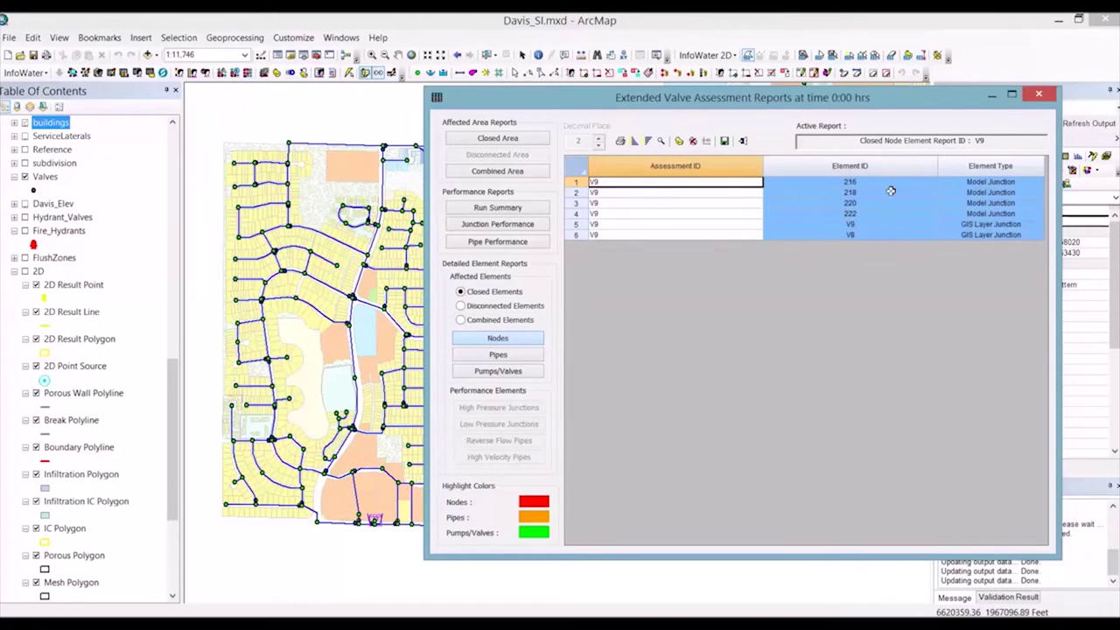
click(680, 142)
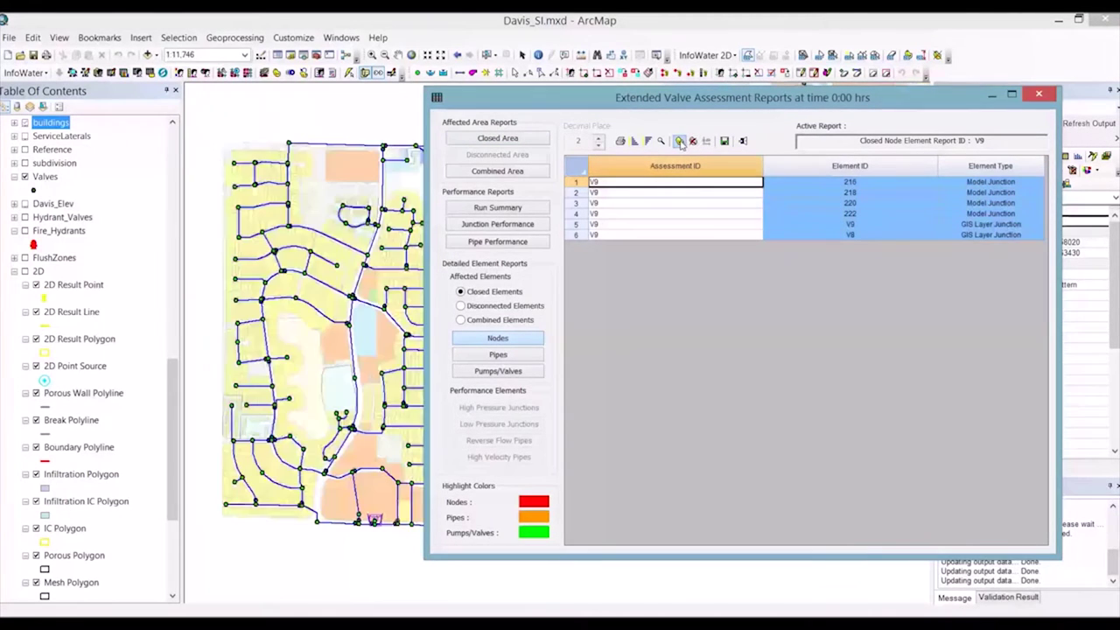
click(518, 356)
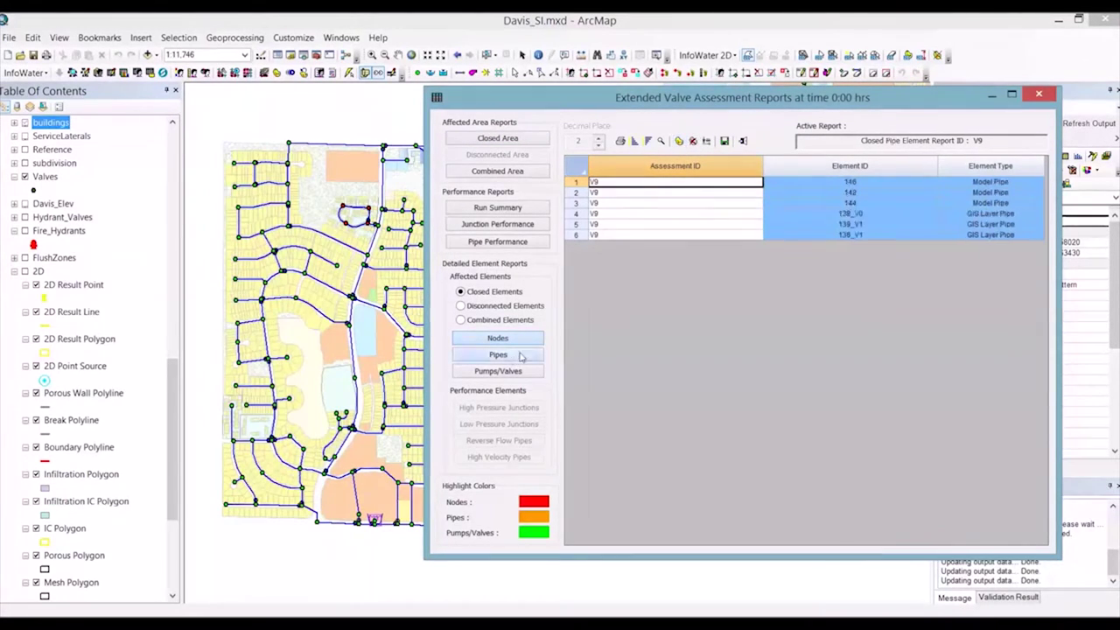
click(680, 142)
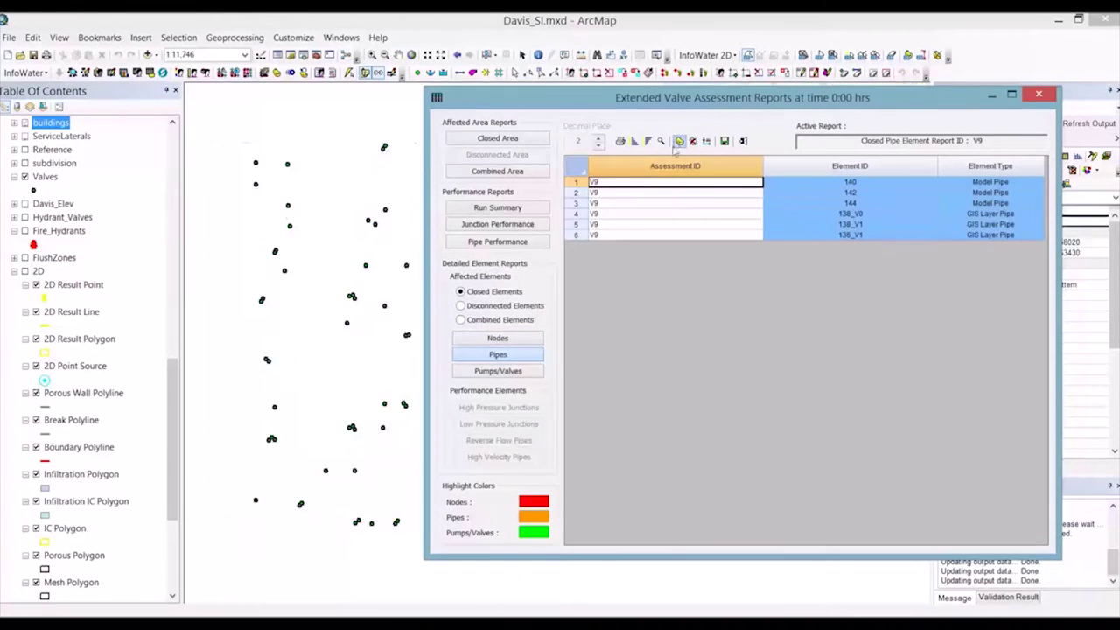
scroll(380, 221, up, 3)
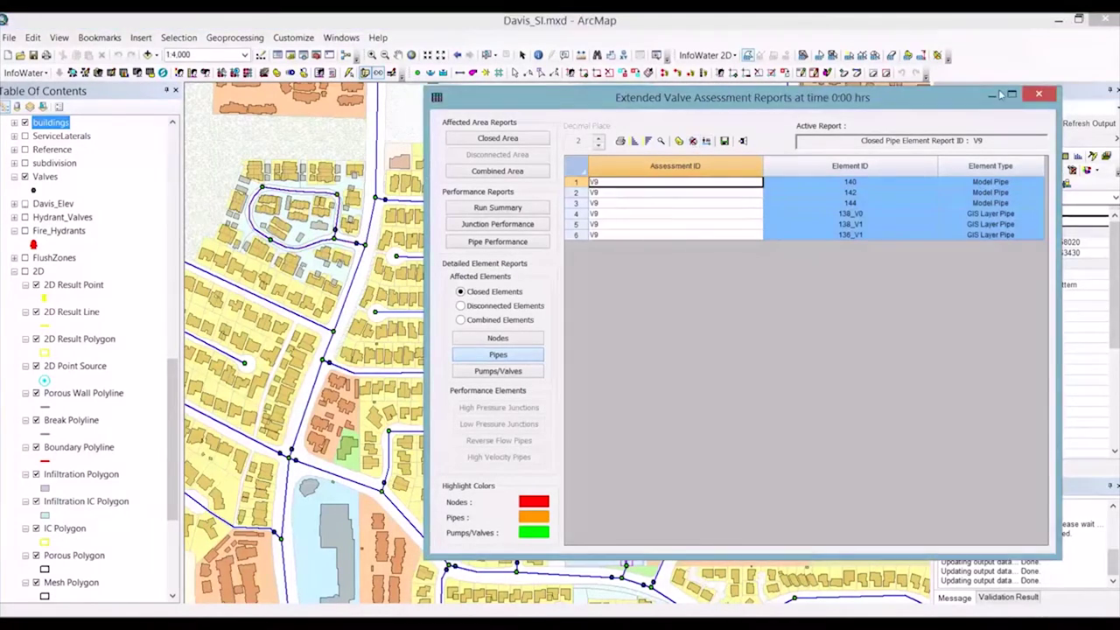
click(1038, 93)
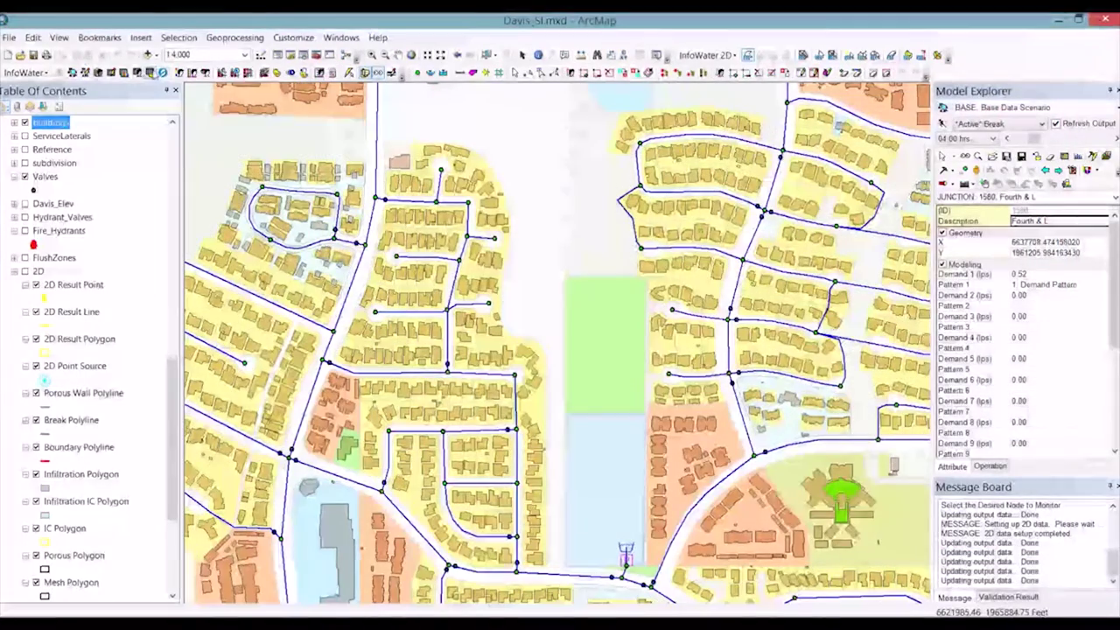
- Move the map to the bookmarked Protector area and hide the Valves layer
click(97, 38)
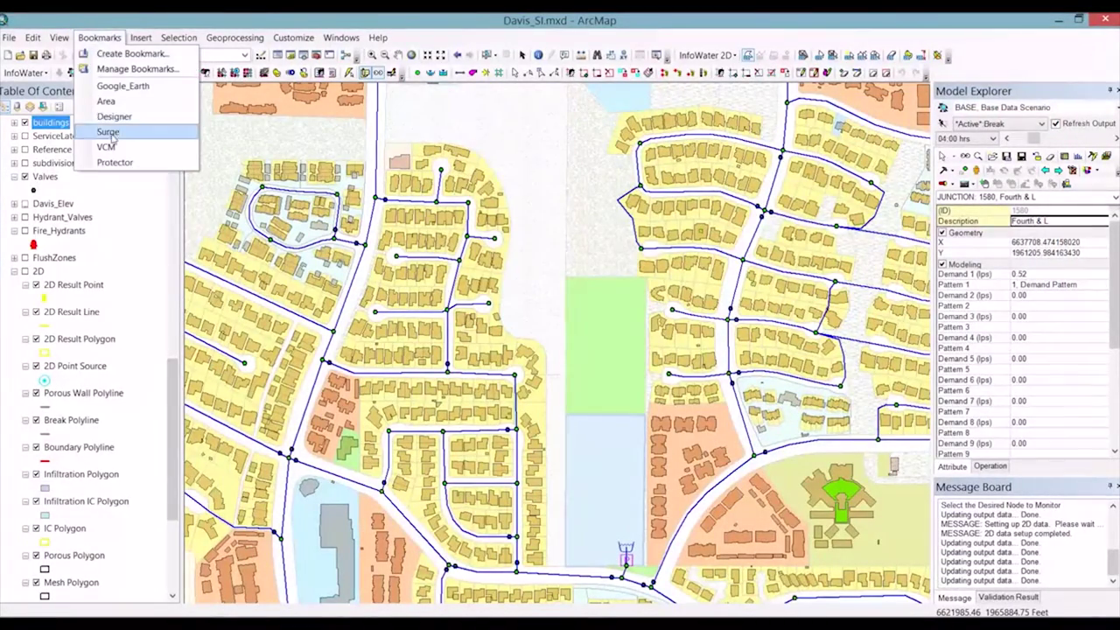
click(119, 159)
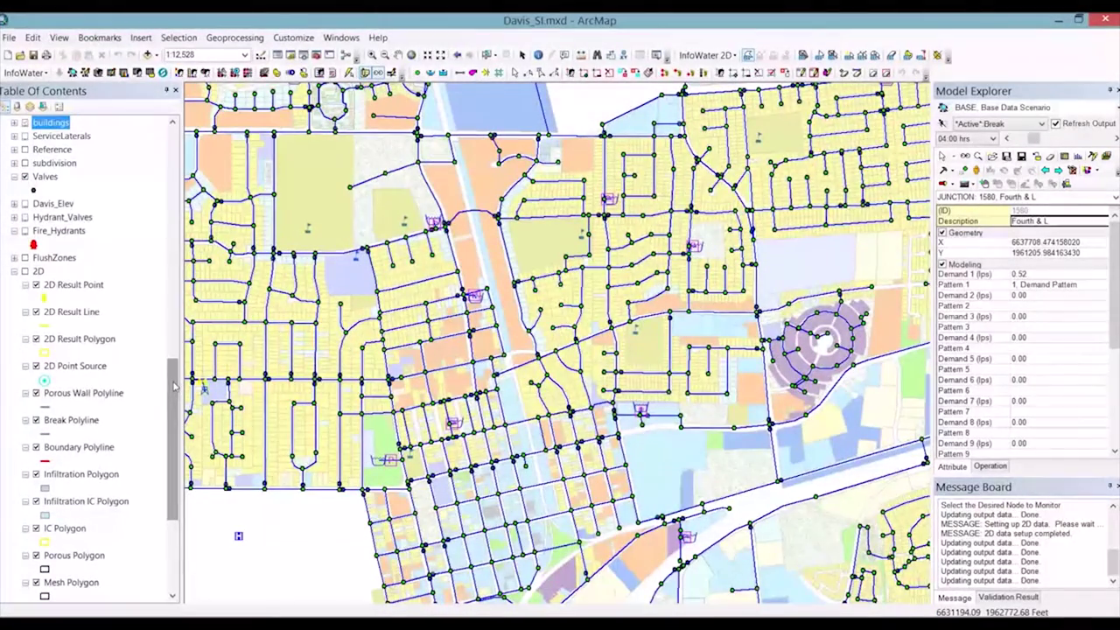
click(35, 176)
click(26, 176)
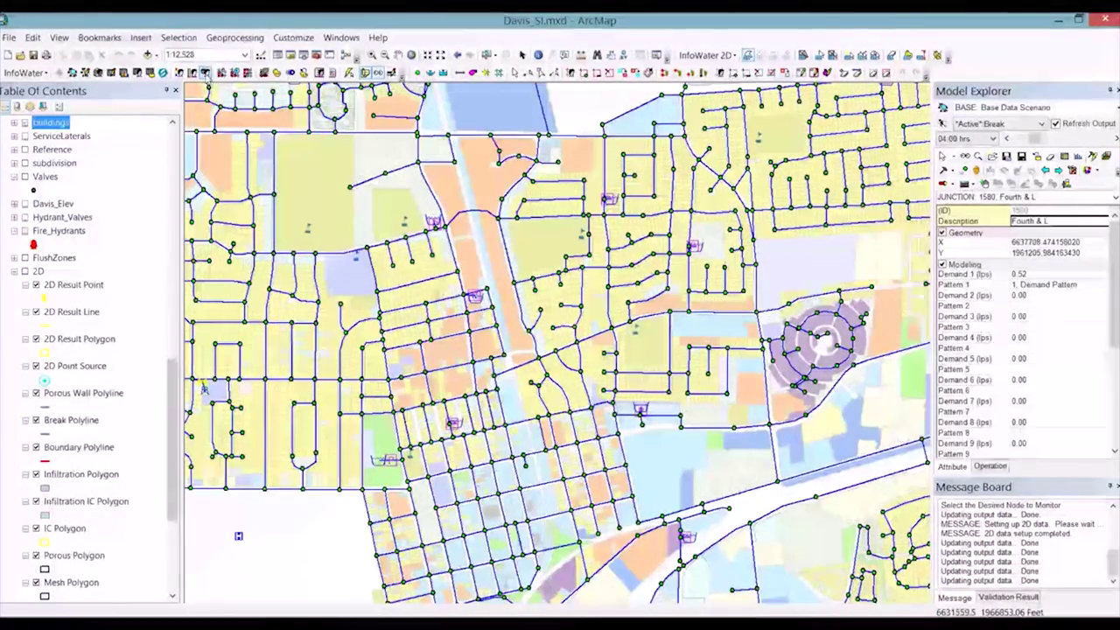
- Launch the Protector module and run a contamination event with junction 1580, Fourth & L, as the source node
click(207, 73)
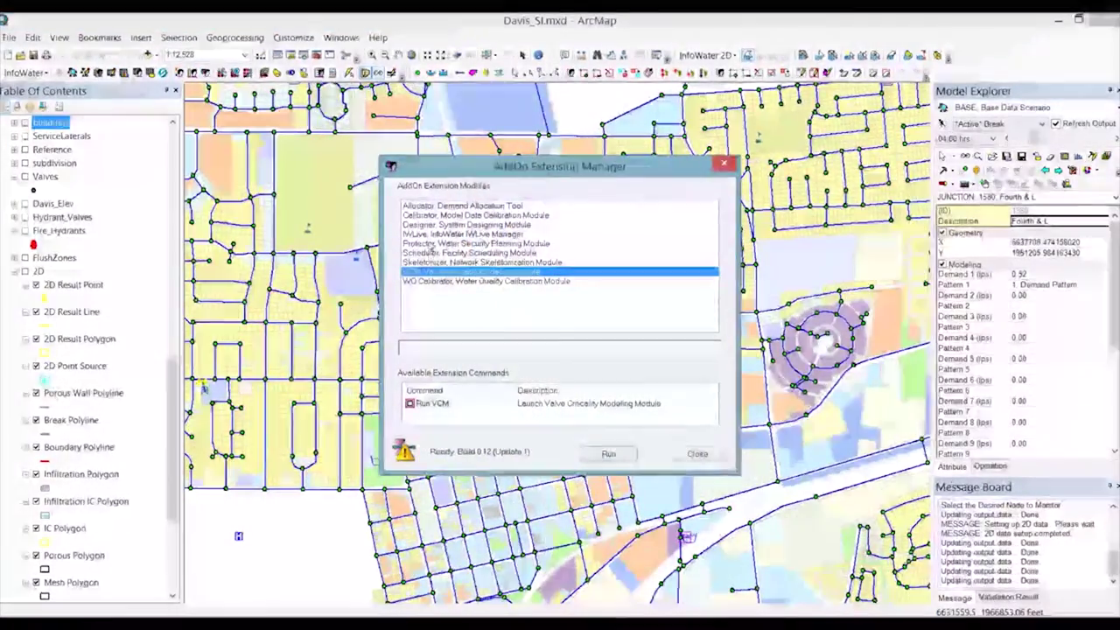
click(608, 454)
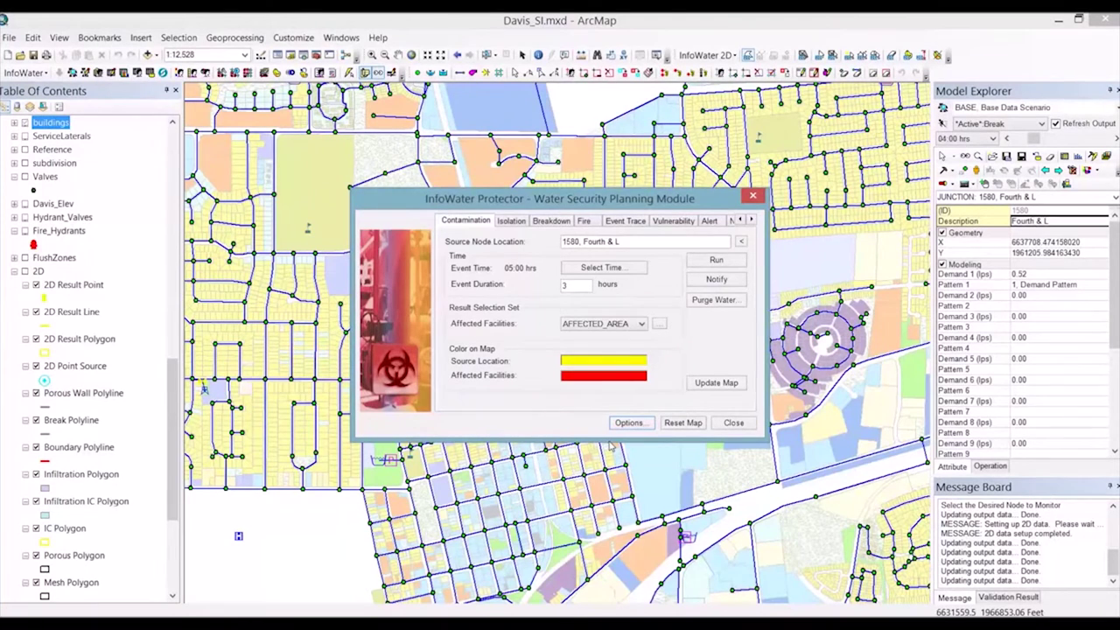
drag(507, 201, 226, 130)
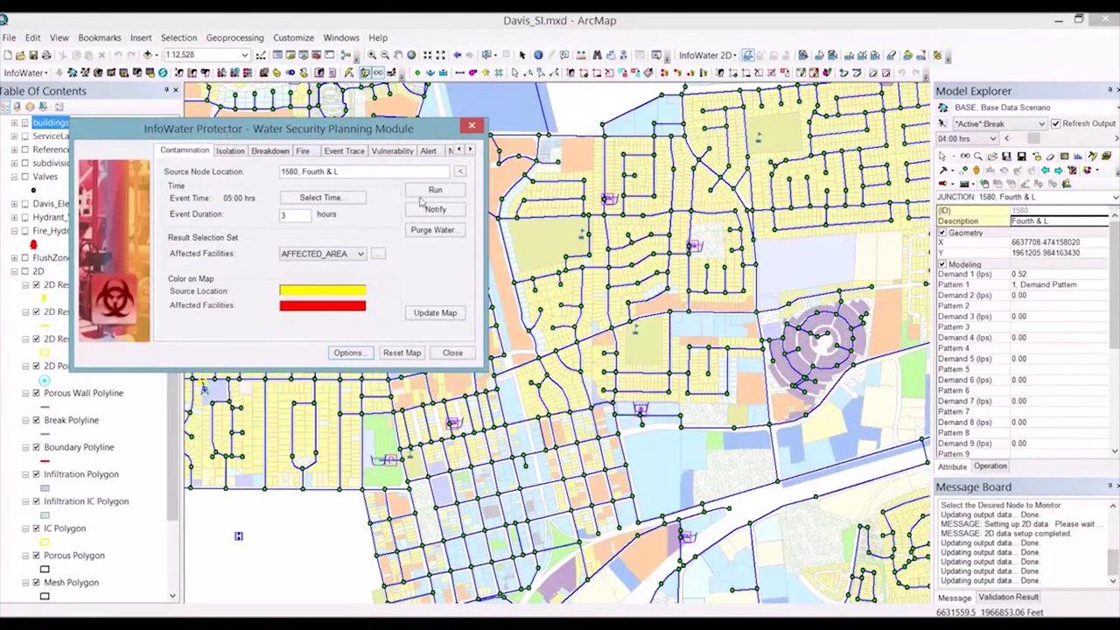
click(462, 173)
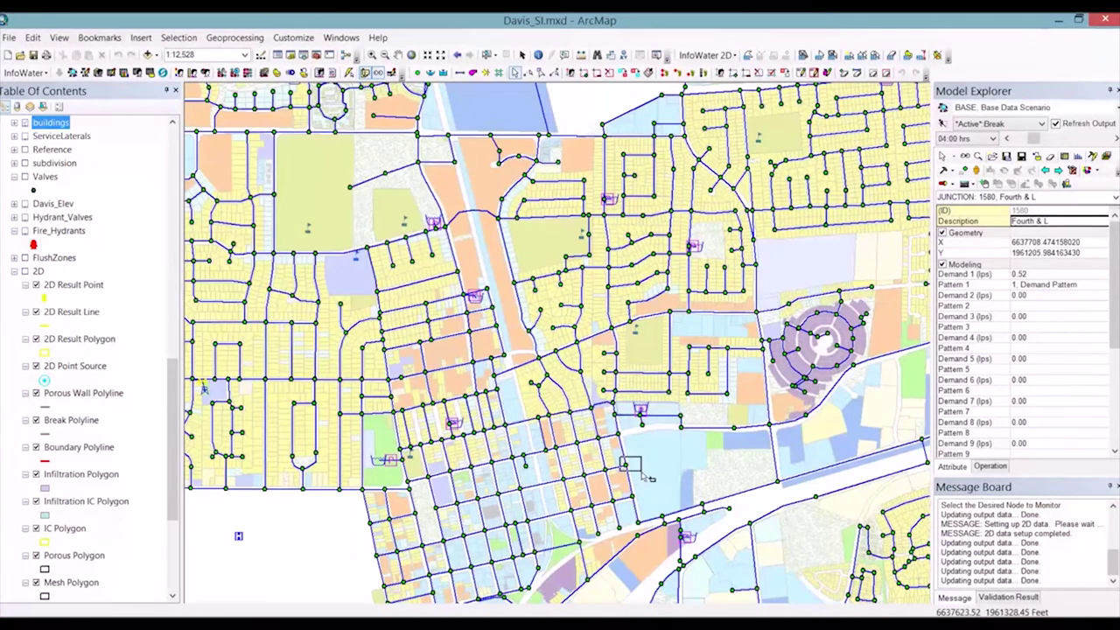
click(632, 466)
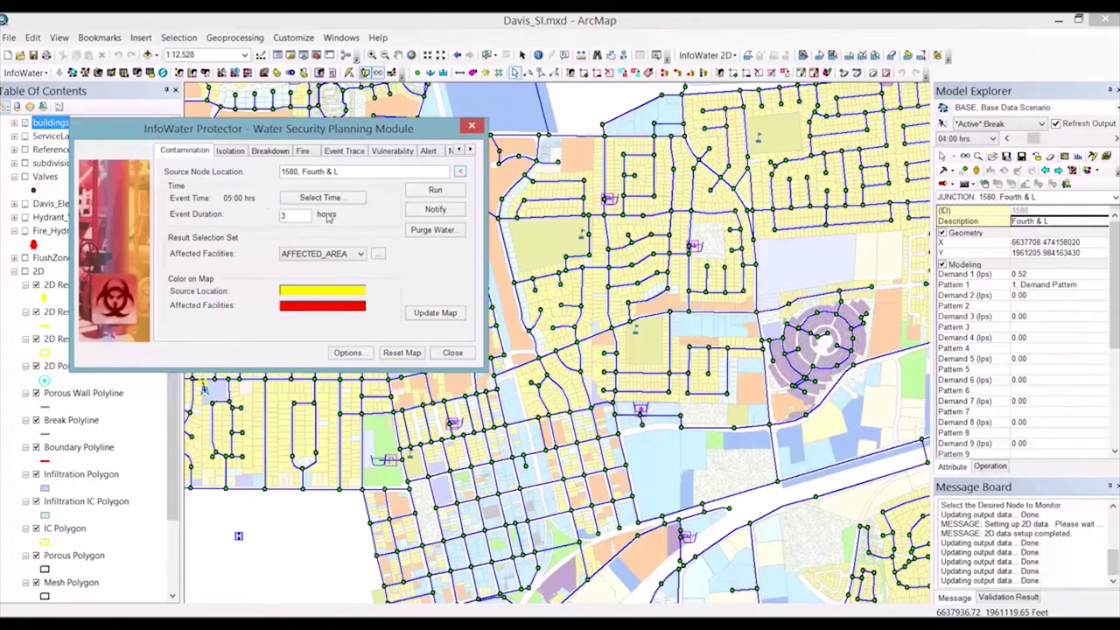
click(435, 191)
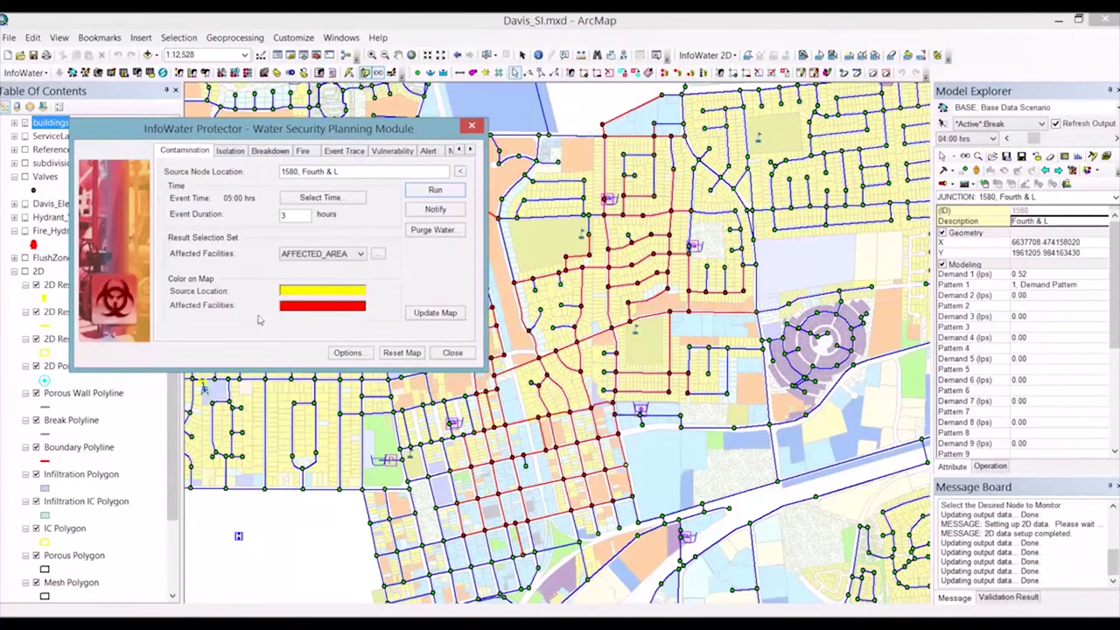
- Set the Protector notification layer to propuse, generate the notification list for the contaminated area and look through the listed customers
click(354, 354)
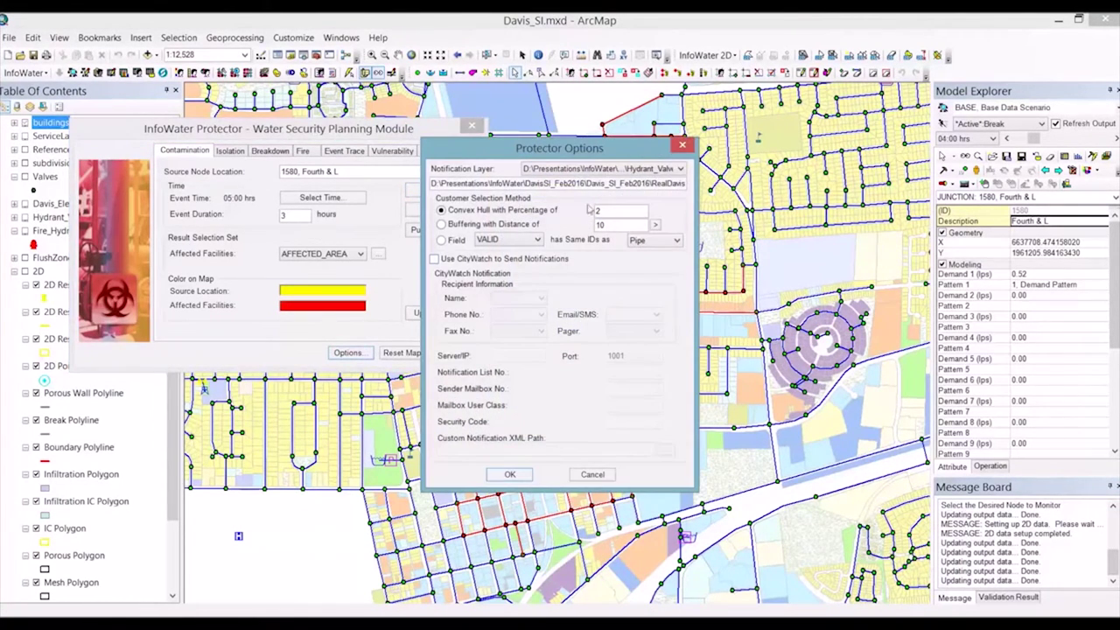
click(663, 170)
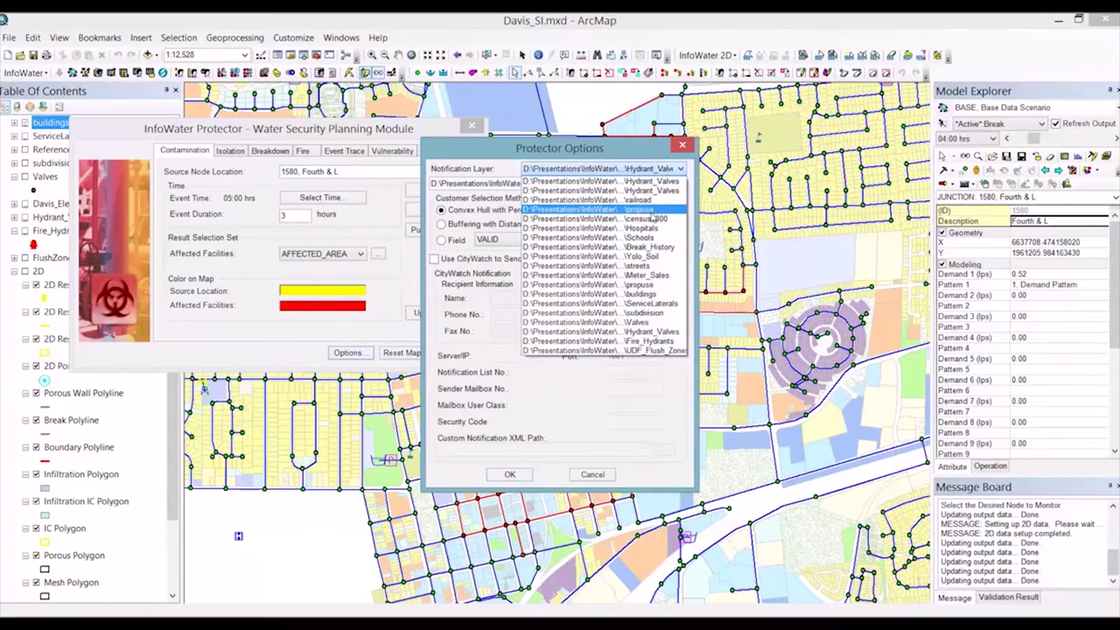
click(652, 216)
click(512, 476)
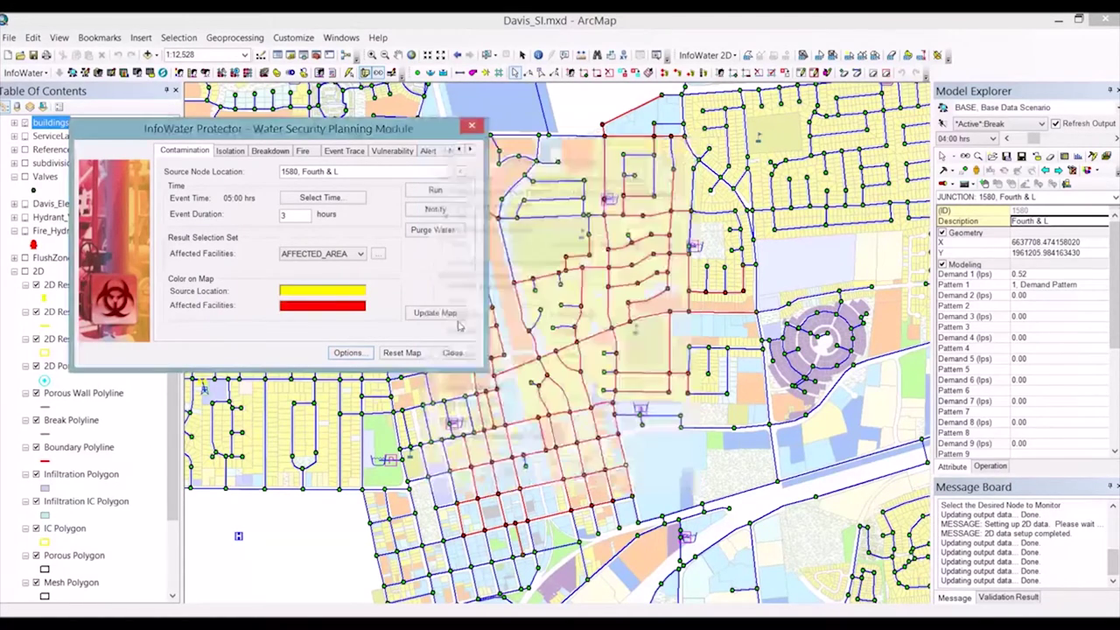
click(437, 210)
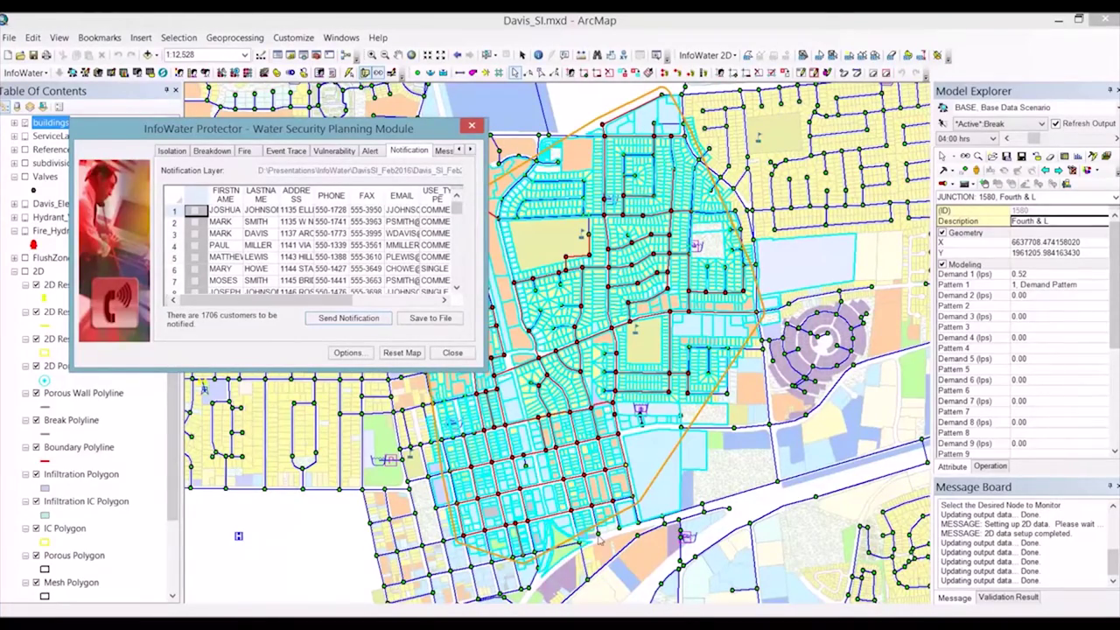
drag(457, 208, 456, 238)
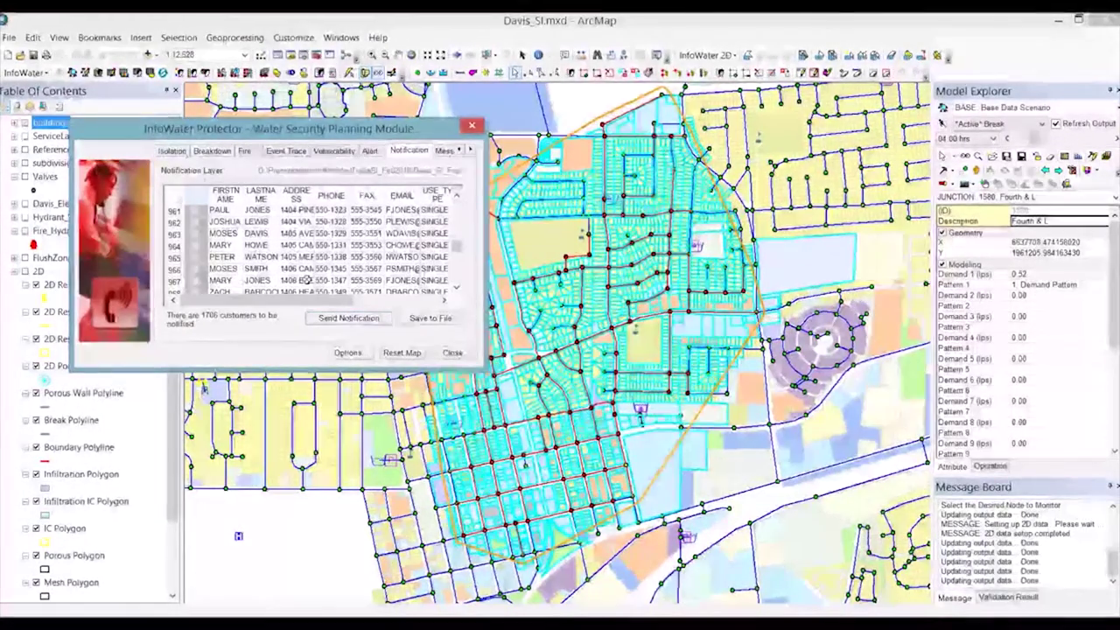
- Reset the contamination map and add the ISOLATE, closable pipes DB query to the isolation domain for source node 1580, Fourth & L
click(398, 353)
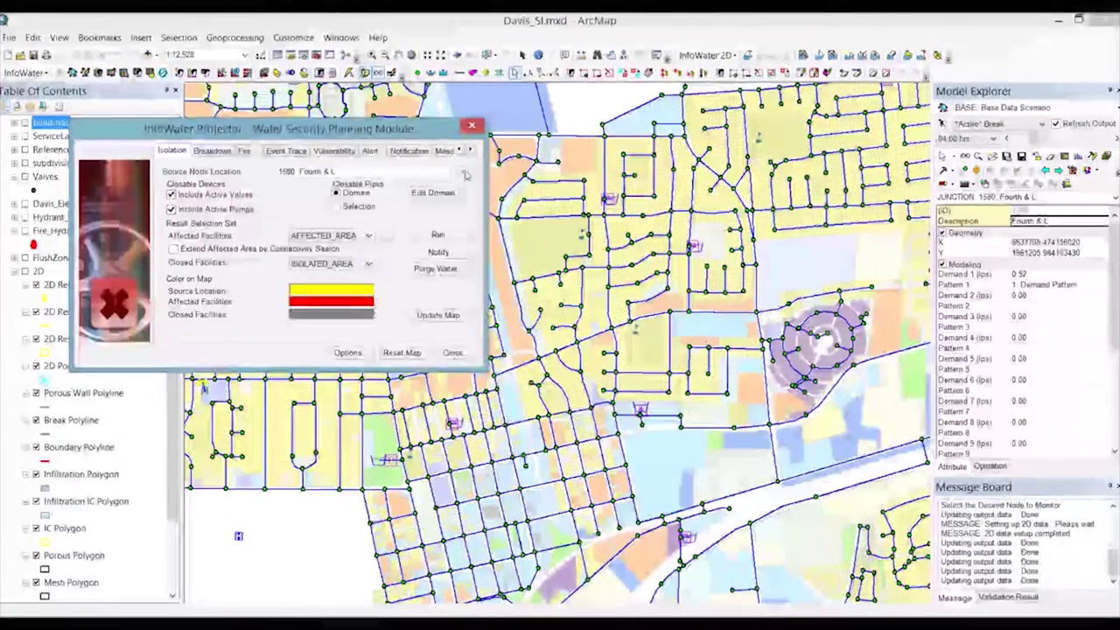
key(Escape)
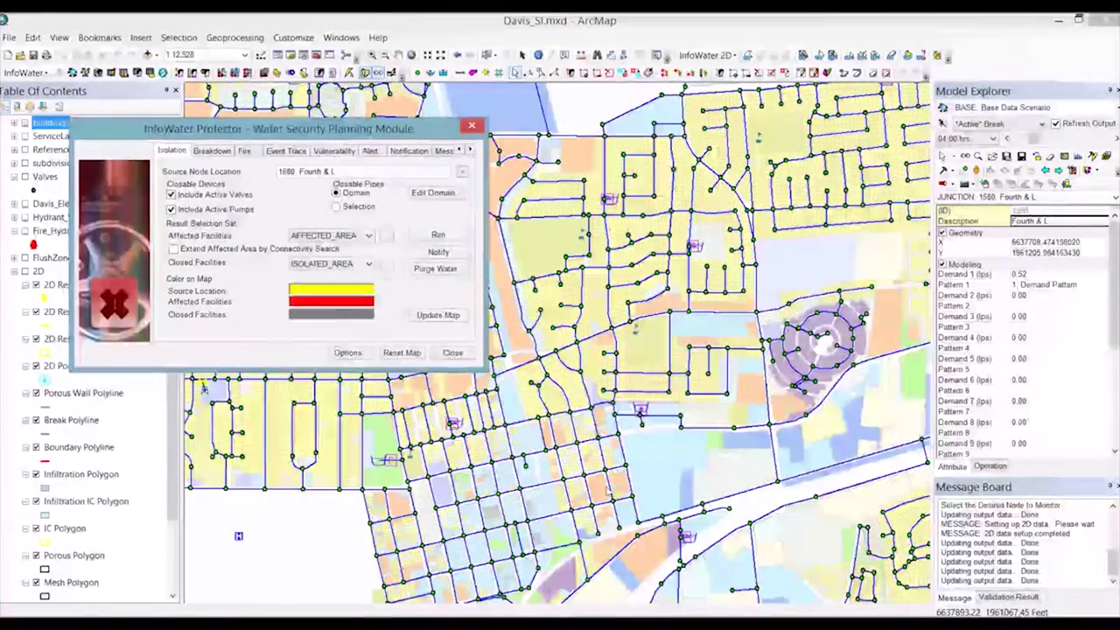
click(433, 195)
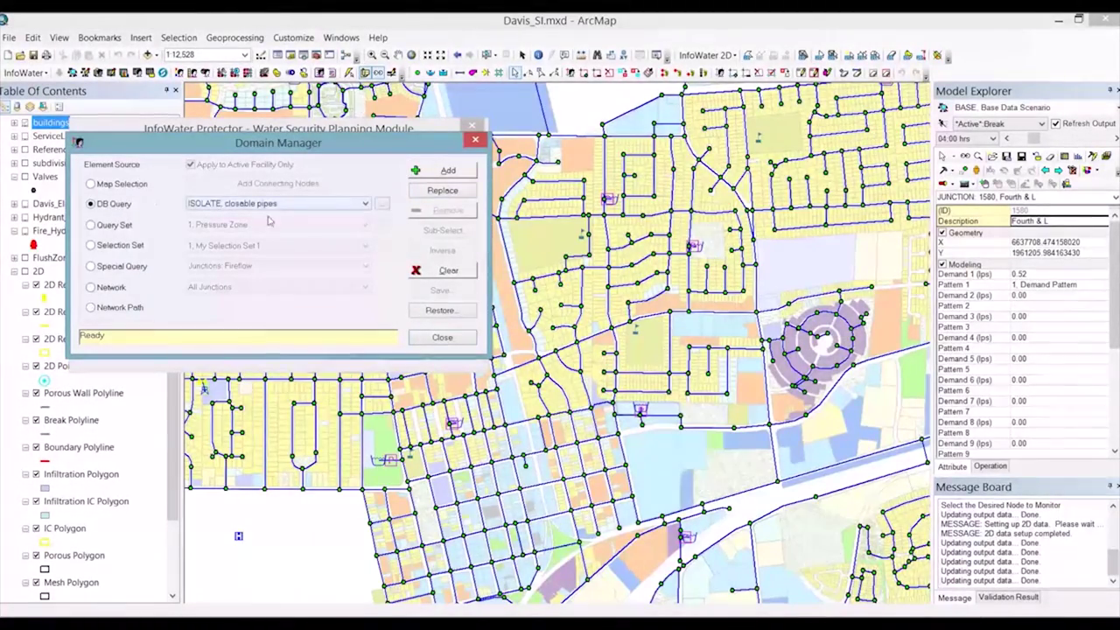
click(448, 171)
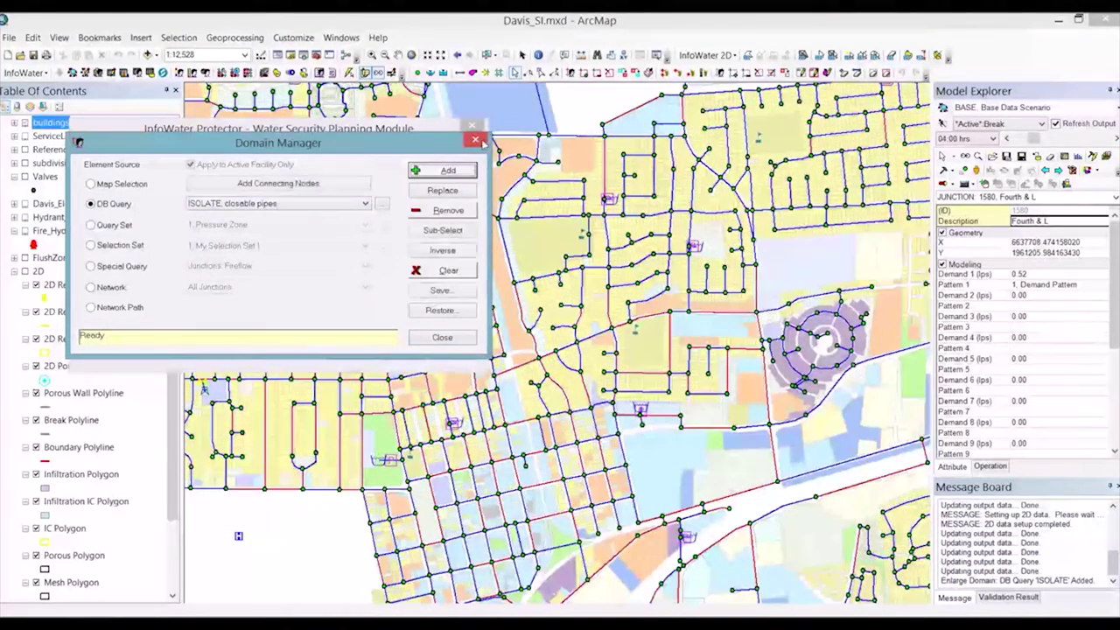
click(476, 140)
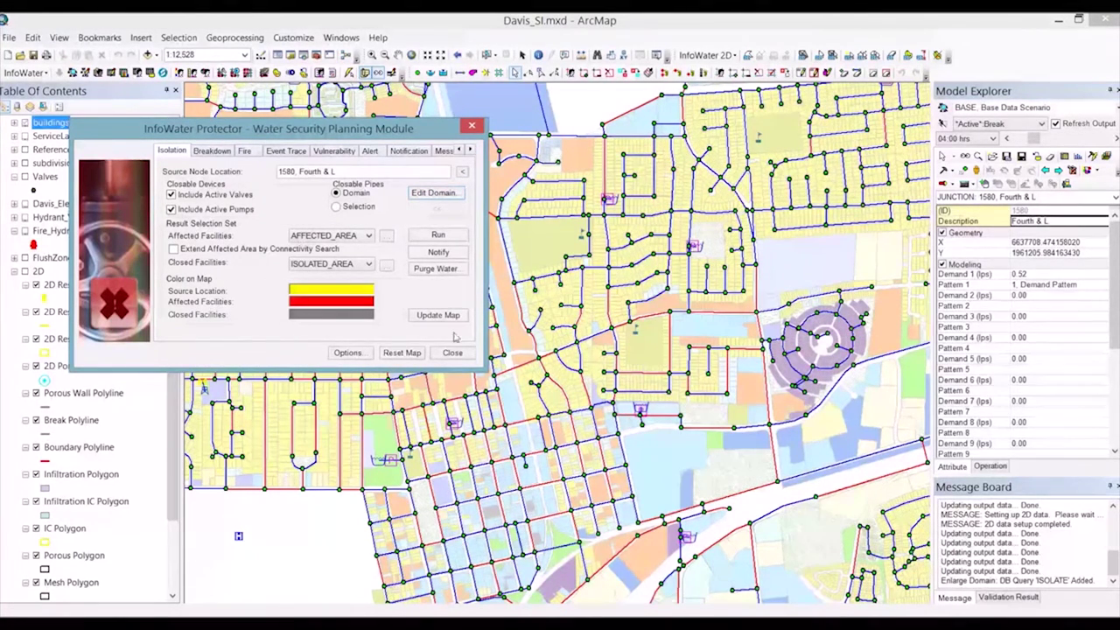
- Set the isolation's affected facilities colour to light green, then run the isolation and generate its customer notification list
click(354, 315)
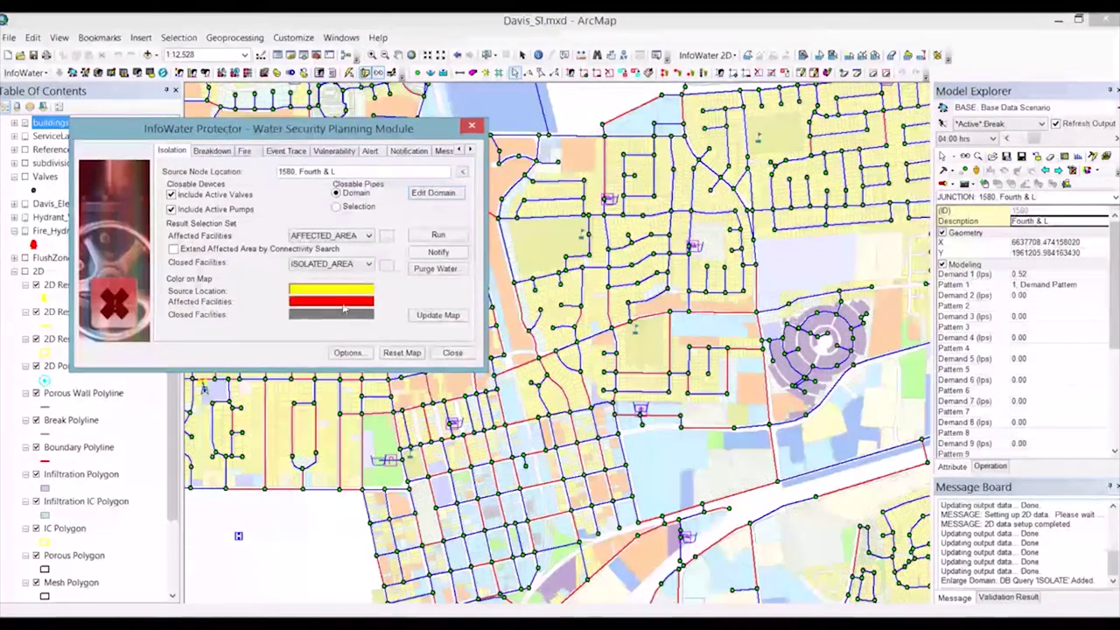
click(528, 180)
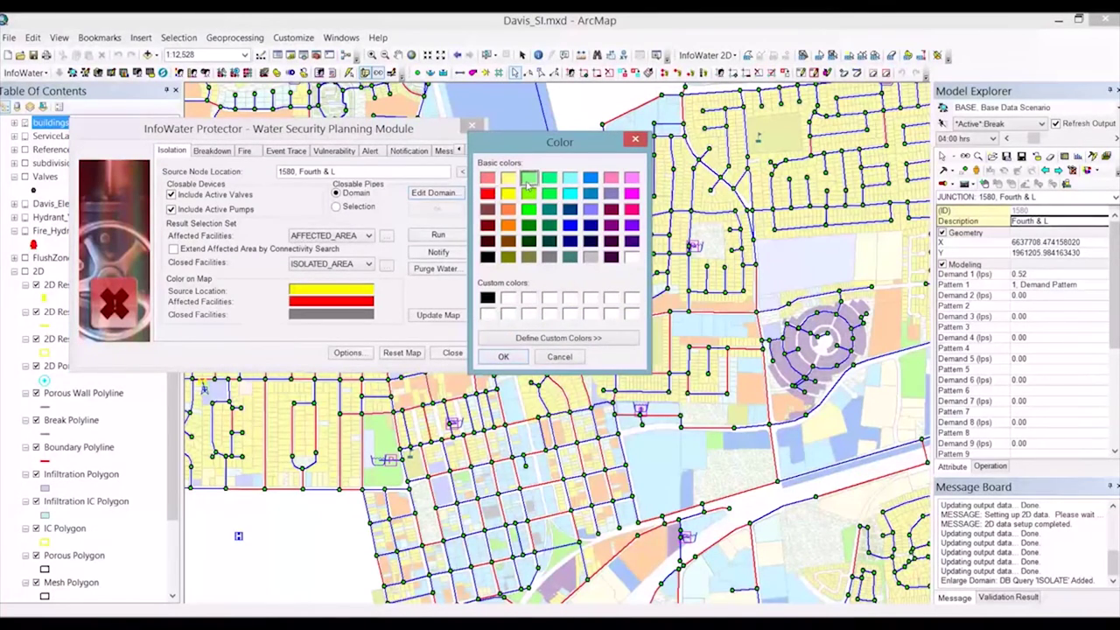
click(503, 356)
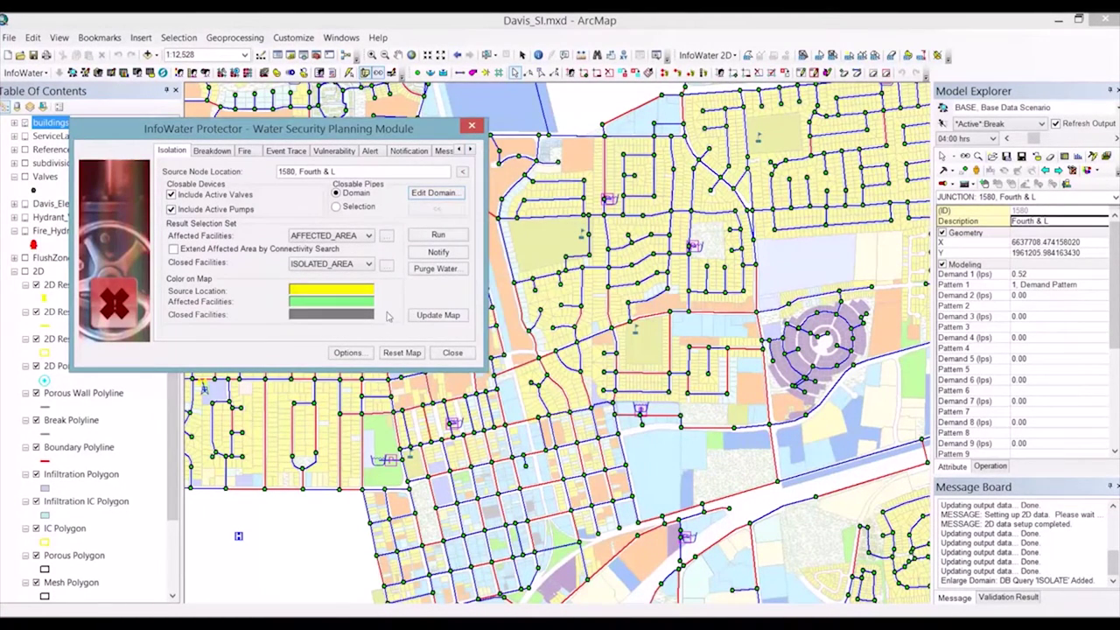
click(439, 237)
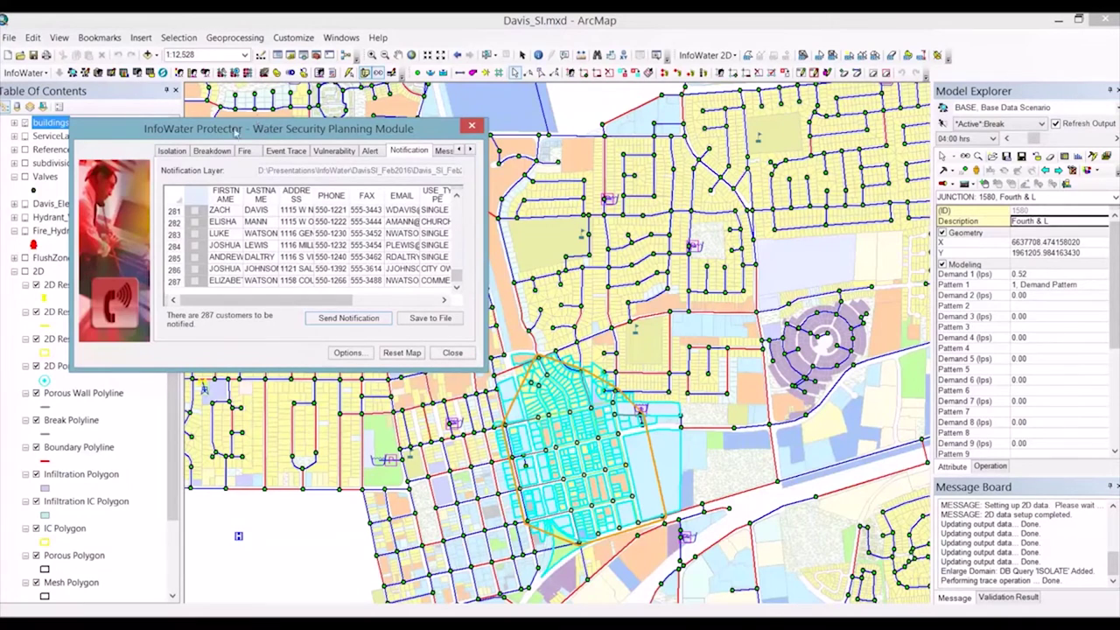
- Look over Protector's breakdown, fire and event trace settings
click(215, 151)
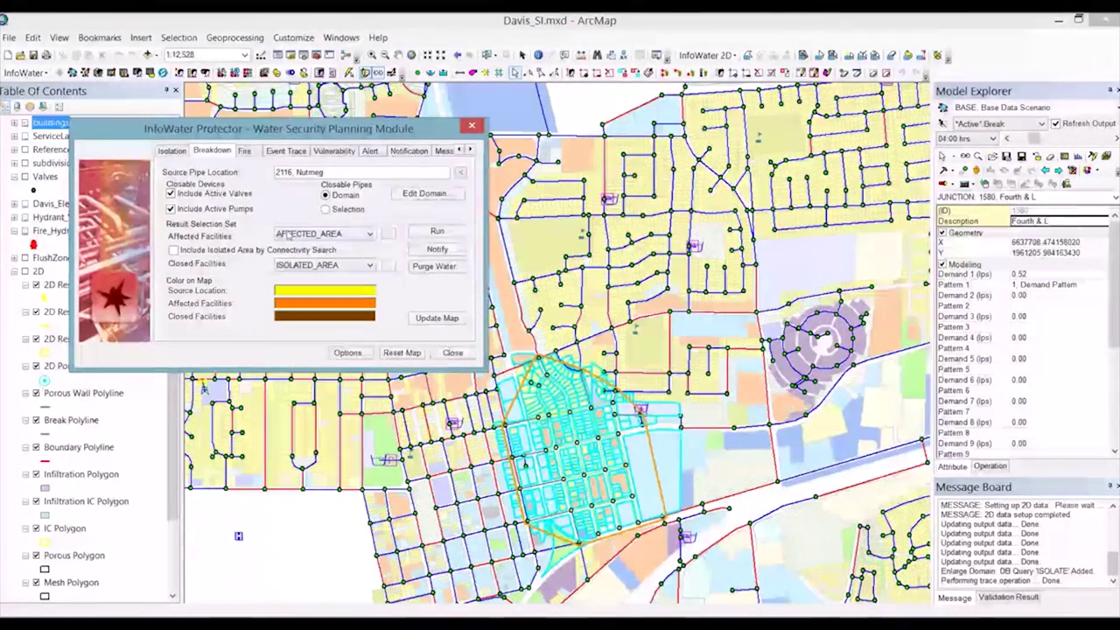
click(245, 150)
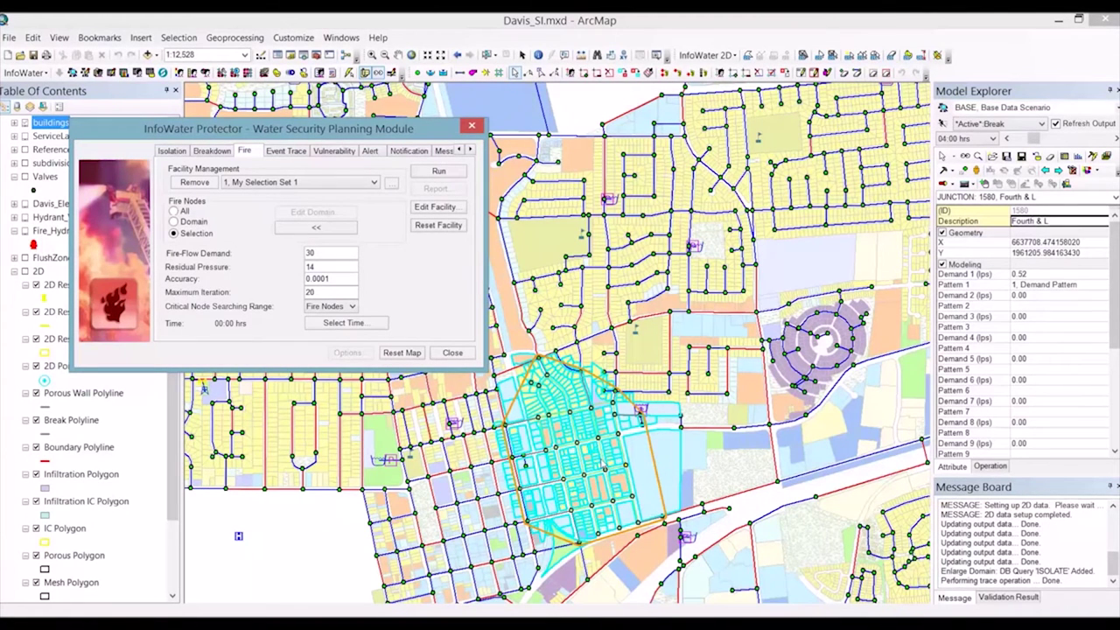
click(295, 152)
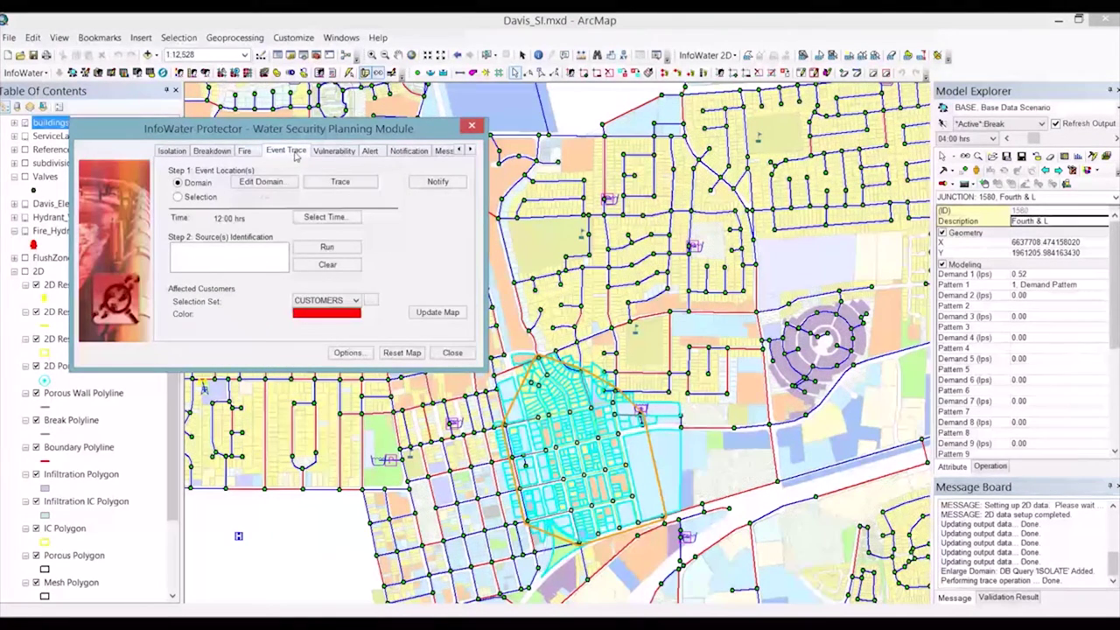
- Reset the map, use a map selection as the event location and trace its possible sources at 12:00 hrs
click(405, 353)
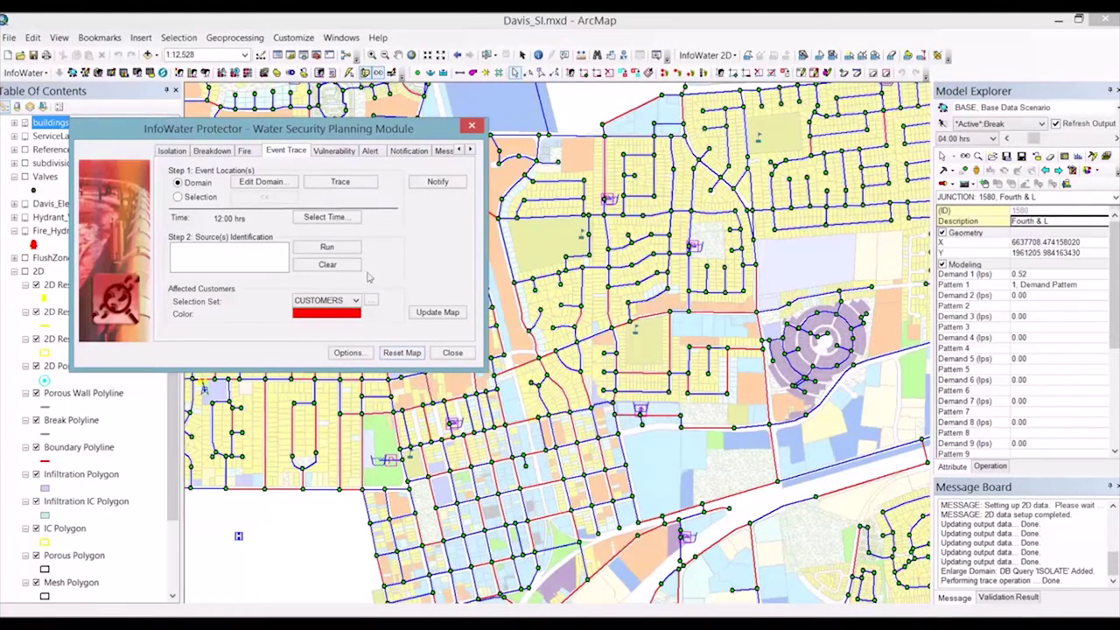
click(179, 196)
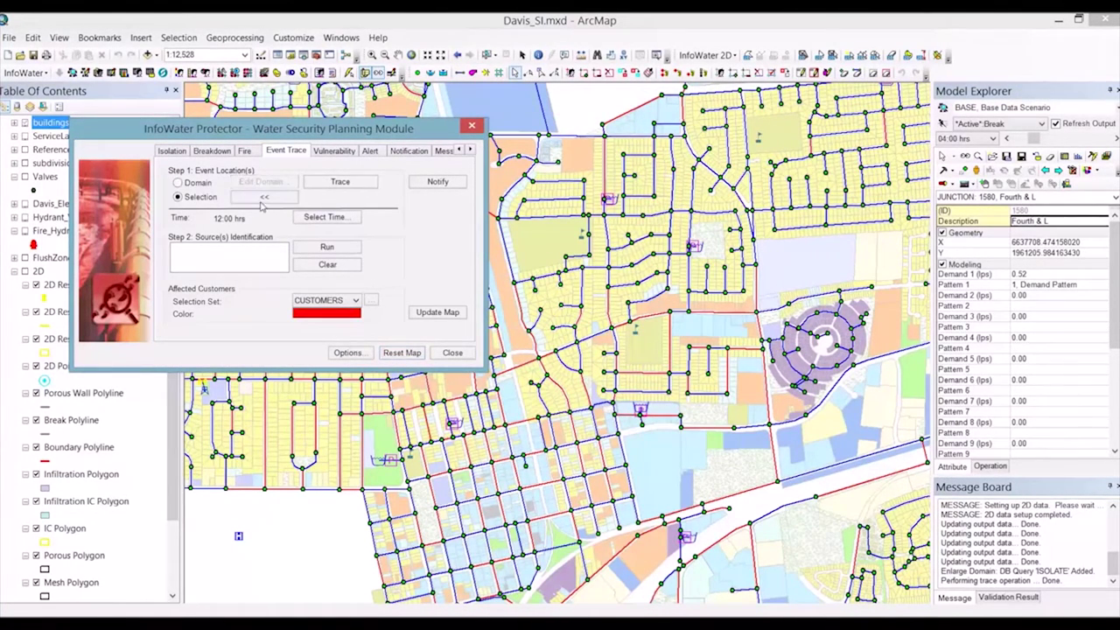
click(262, 200)
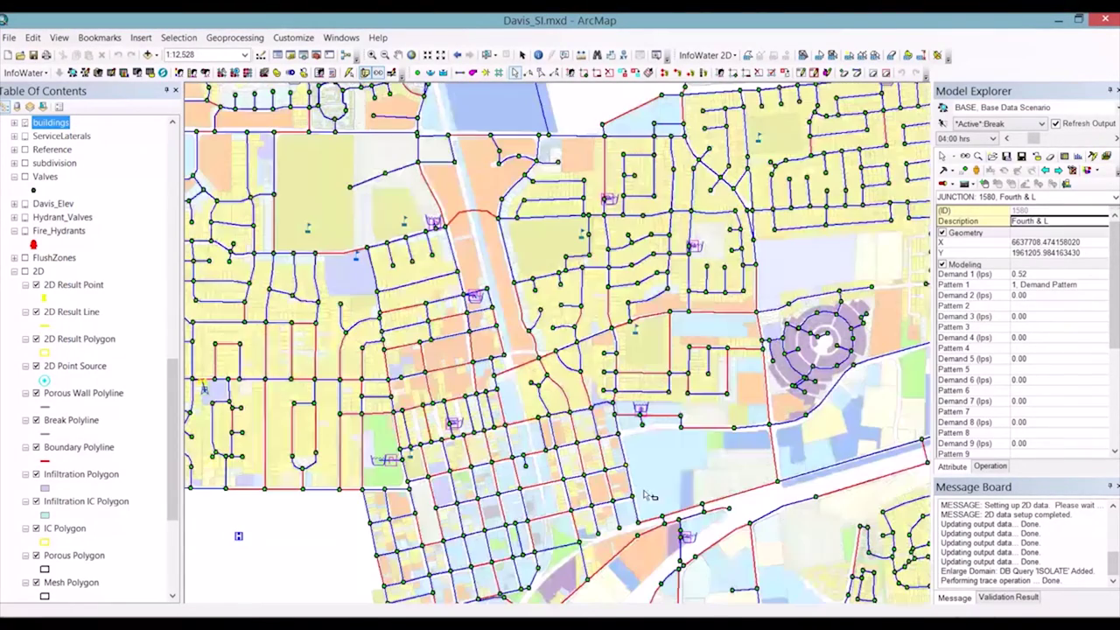
right_click(612, 429)
click(645, 178)
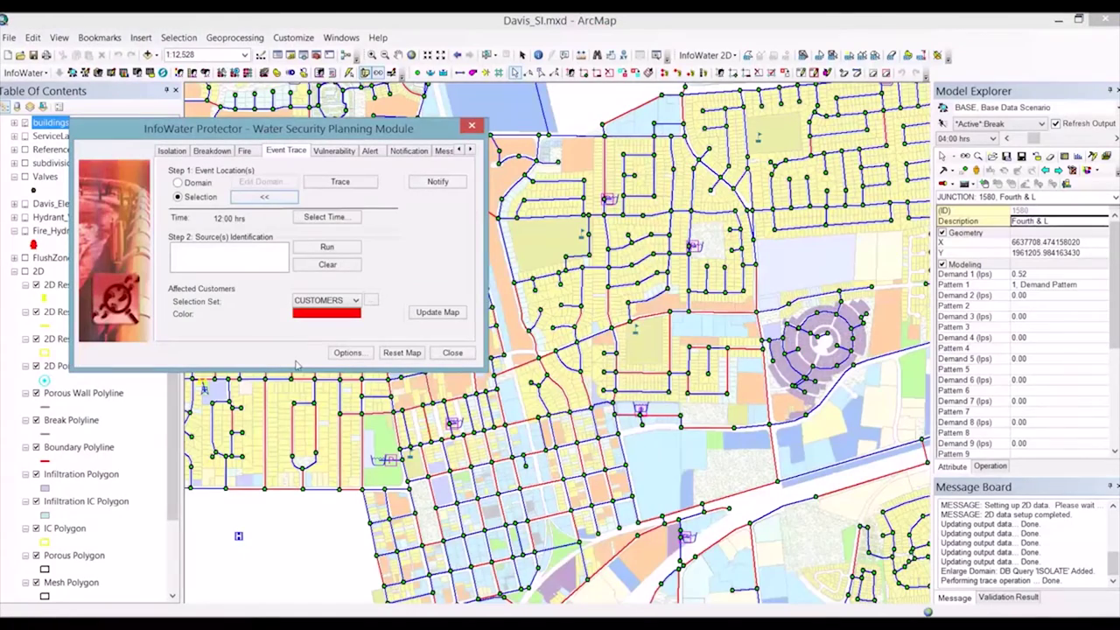
click(340, 182)
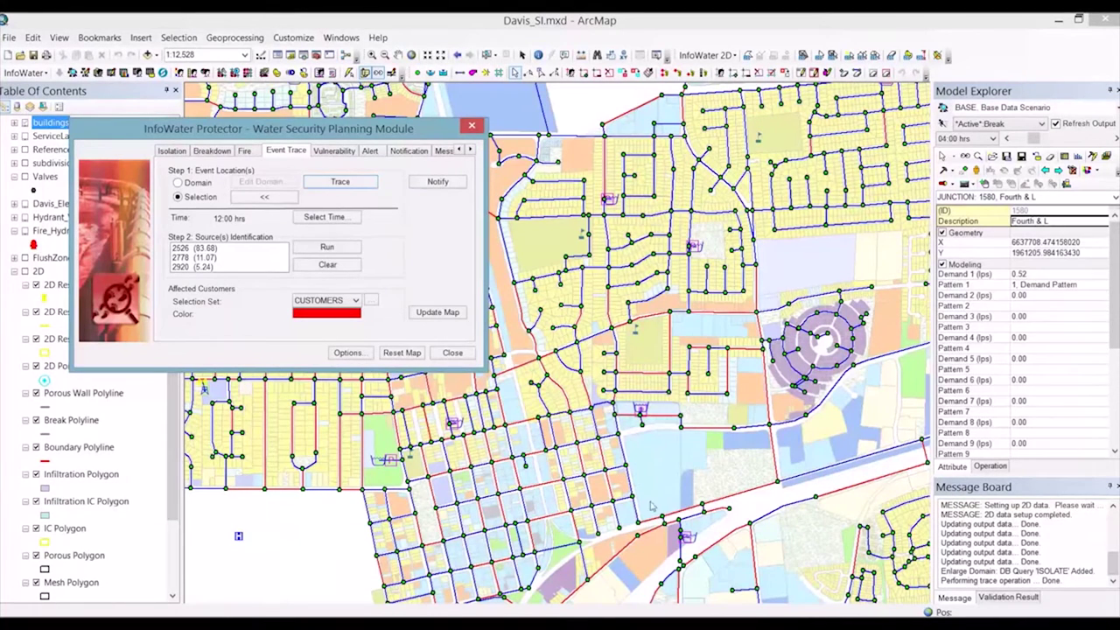
- Run the event from traced source 2526 and generate its notification list, then reset the map and close Protector
click(192, 251)
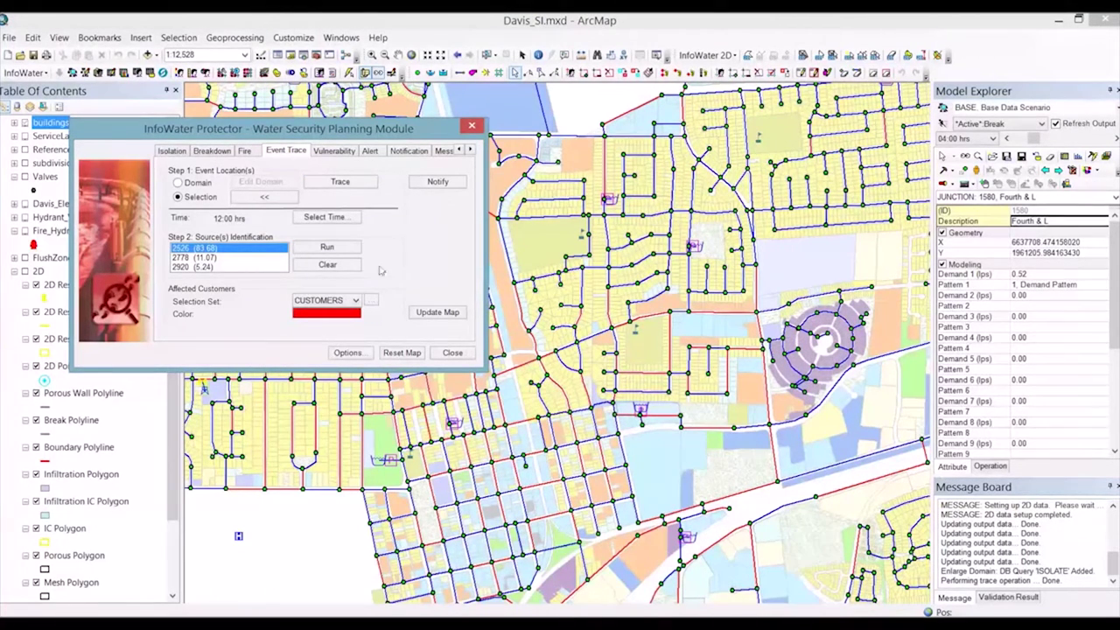
click(327, 249)
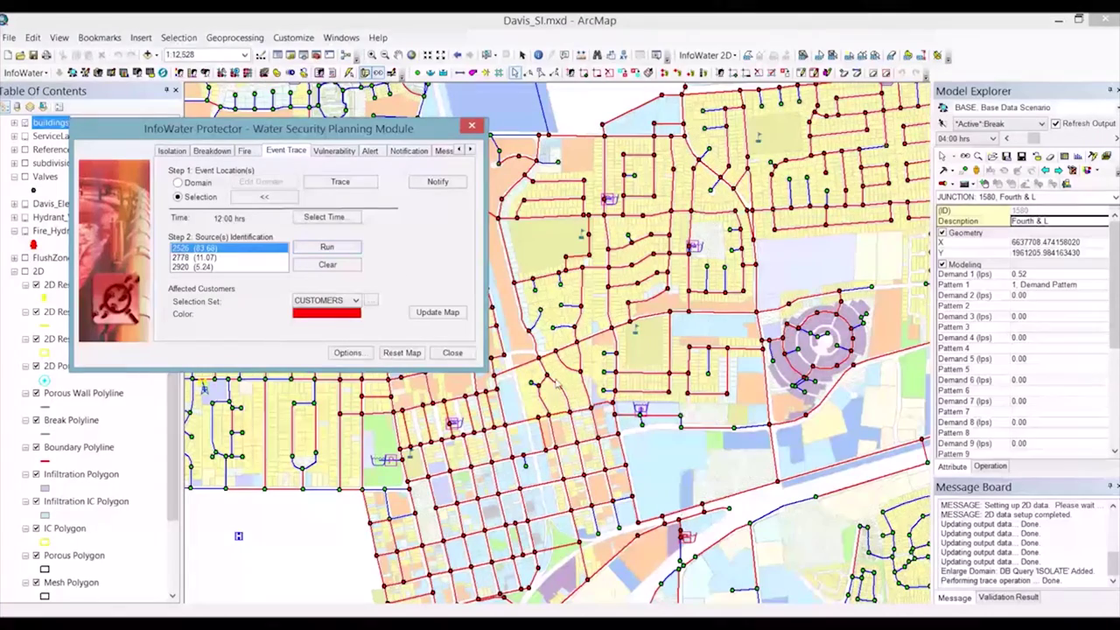
click(439, 182)
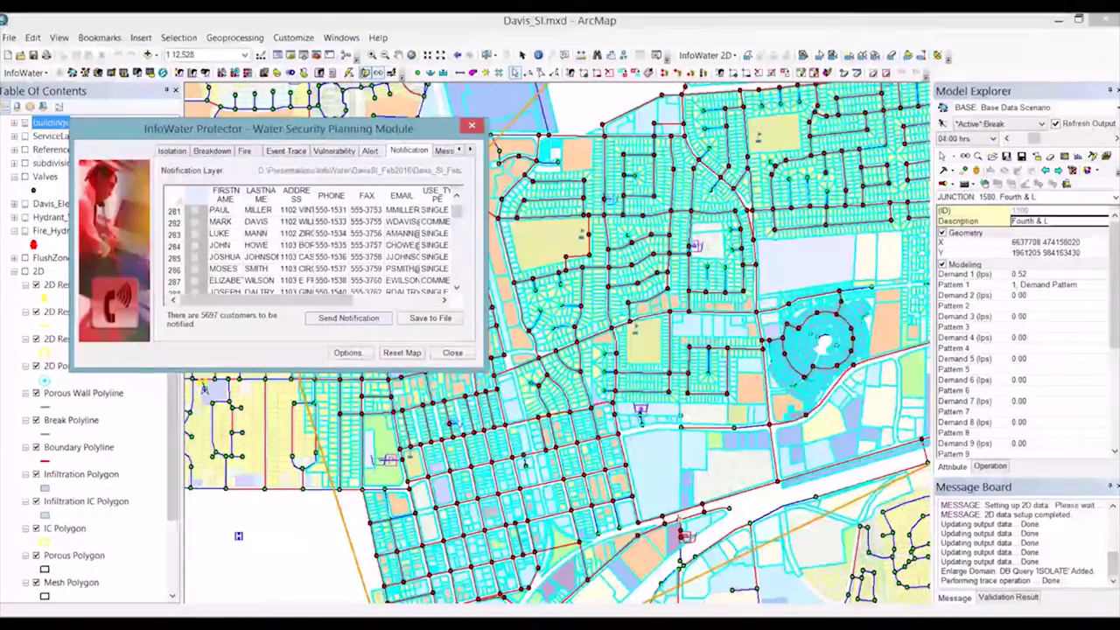
click(399, 354)
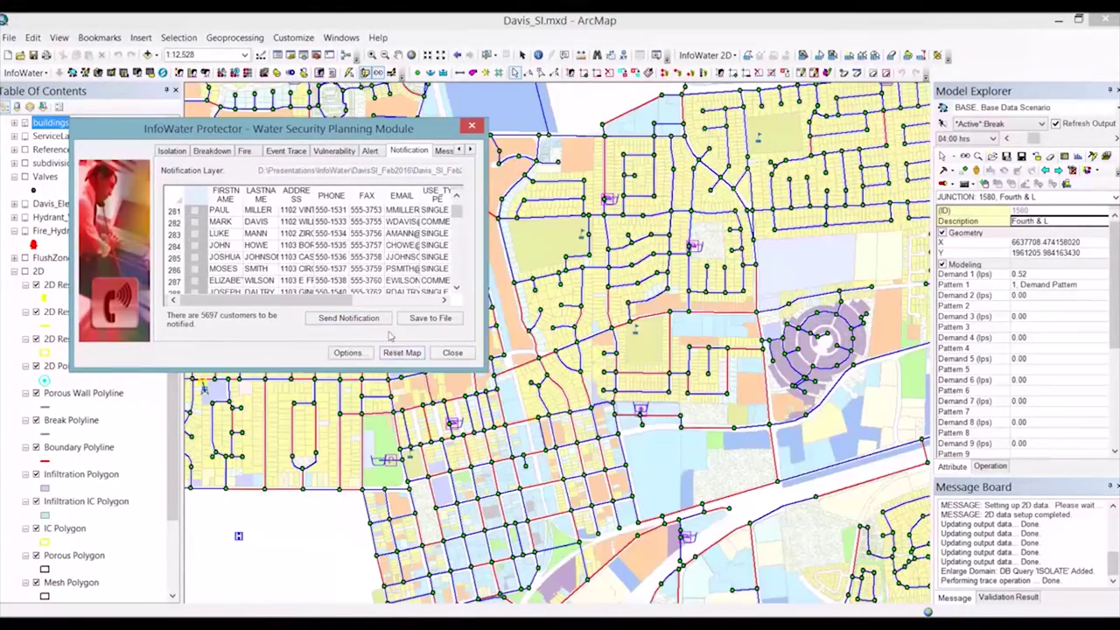
click(473, 125)
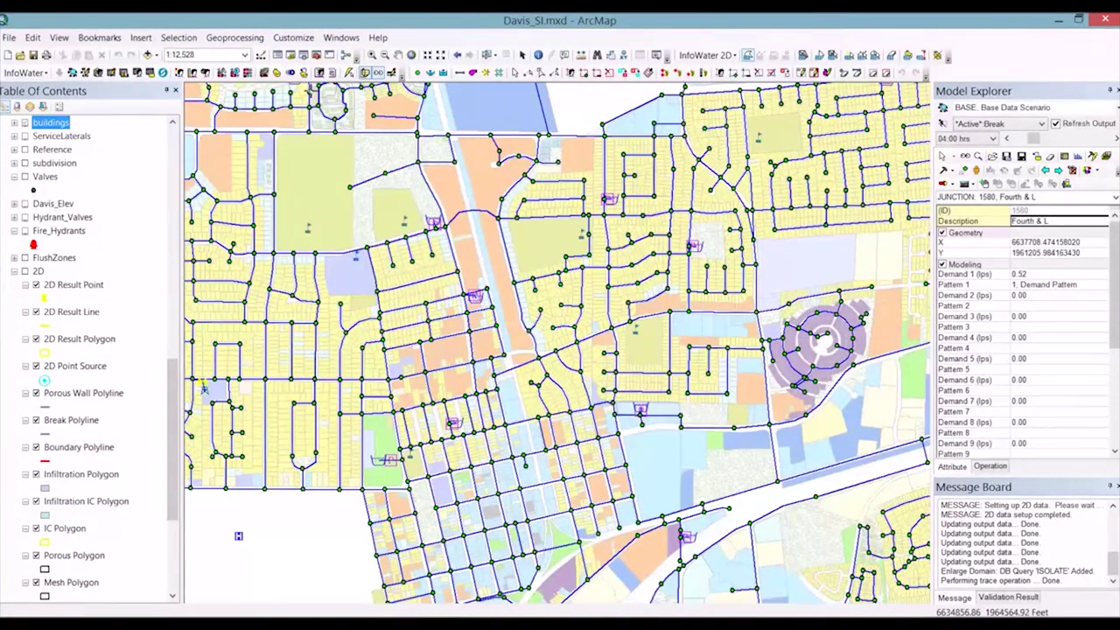
- Move the map to the bookmarked VCM area and display the InfoWater UDF toolbar
click(99, 38)
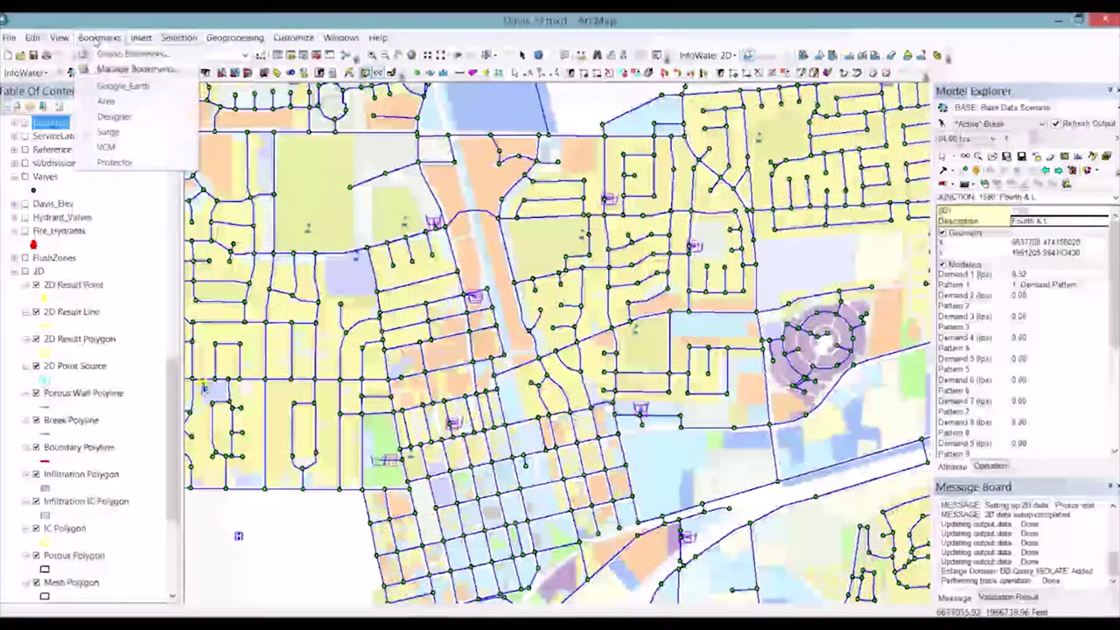
click(127, 149)
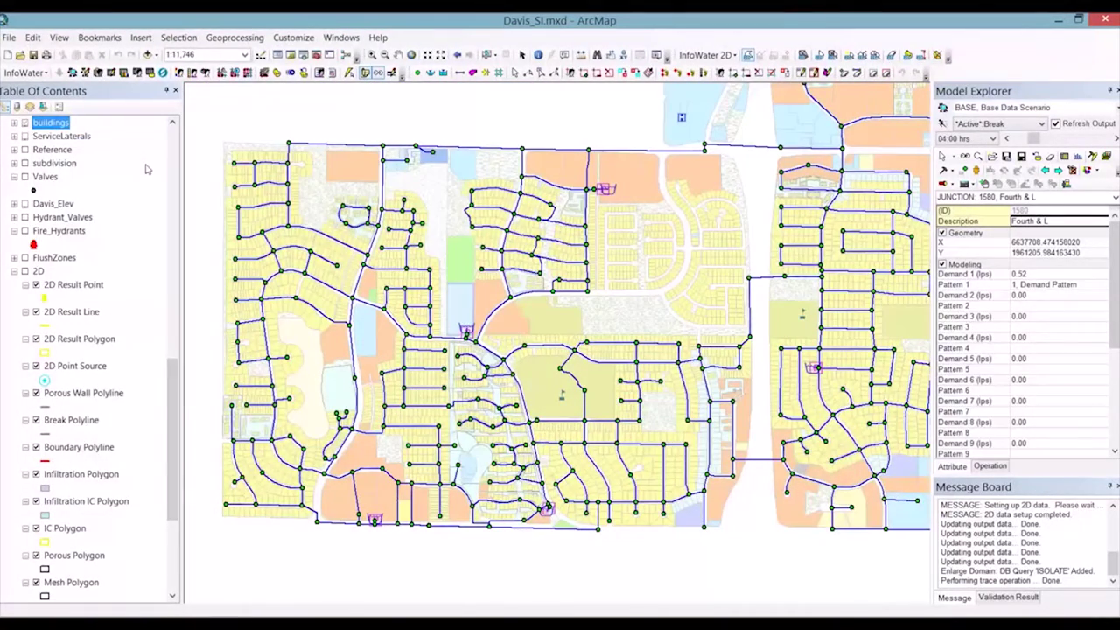
right_click(998, 59)
scroll(1028, 592, down, 3)
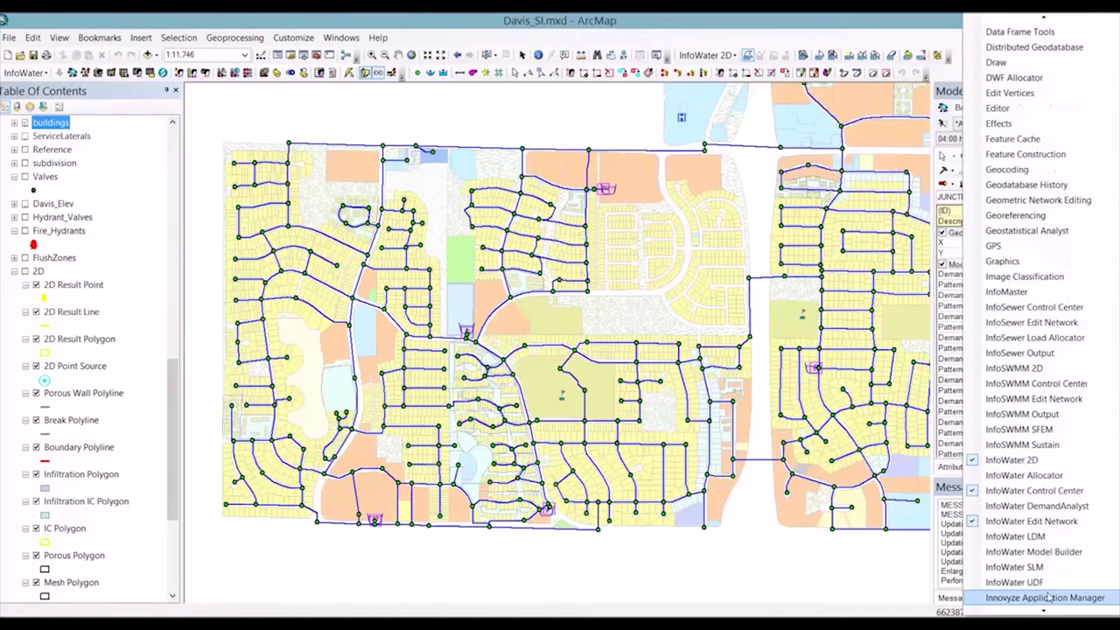
click(1028, 592)
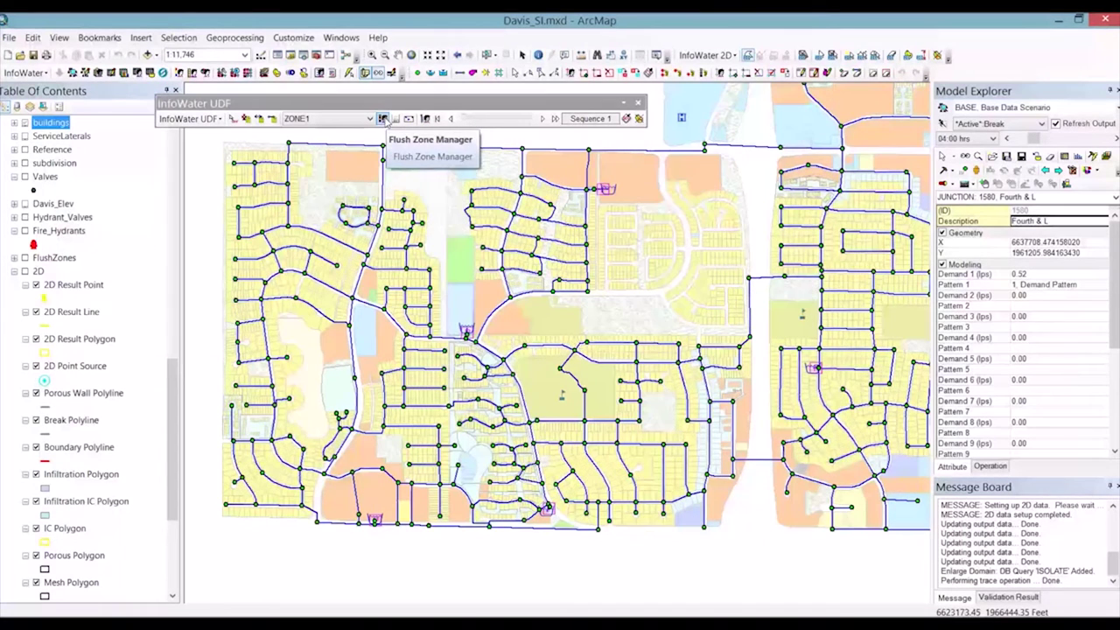
- Examine flush zone ZONE1 by highlighting its flush area ZONE1A on the map, then reset the highlight and close the zone manager
click(383, 119)
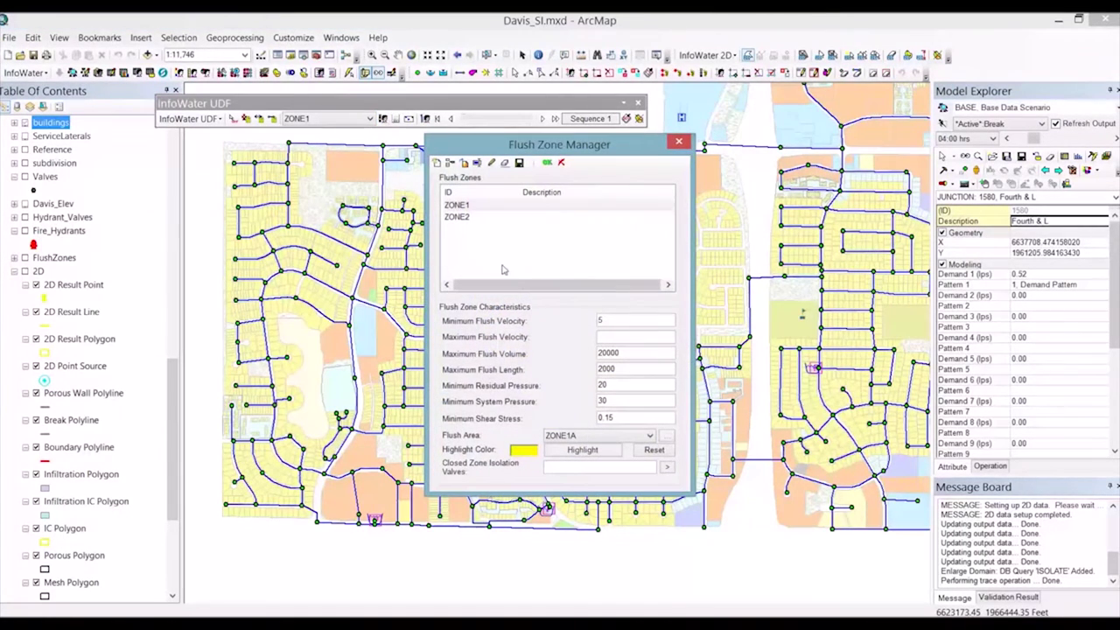
drag(606, 141, 796, 133)
click(785, 441)
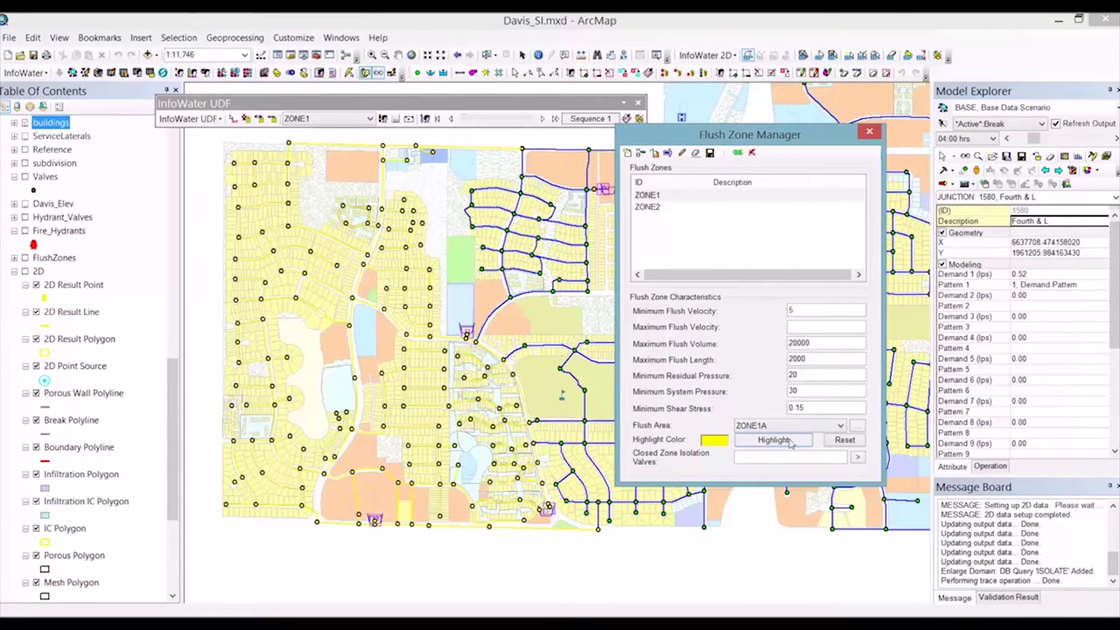
click(843, 440)
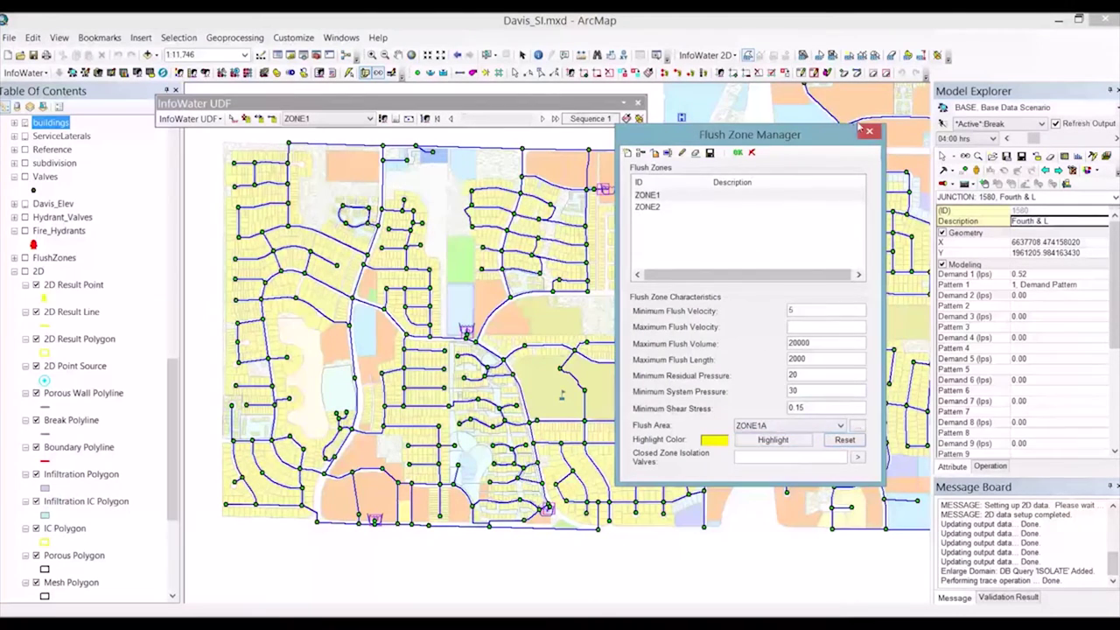
click(868, 130)
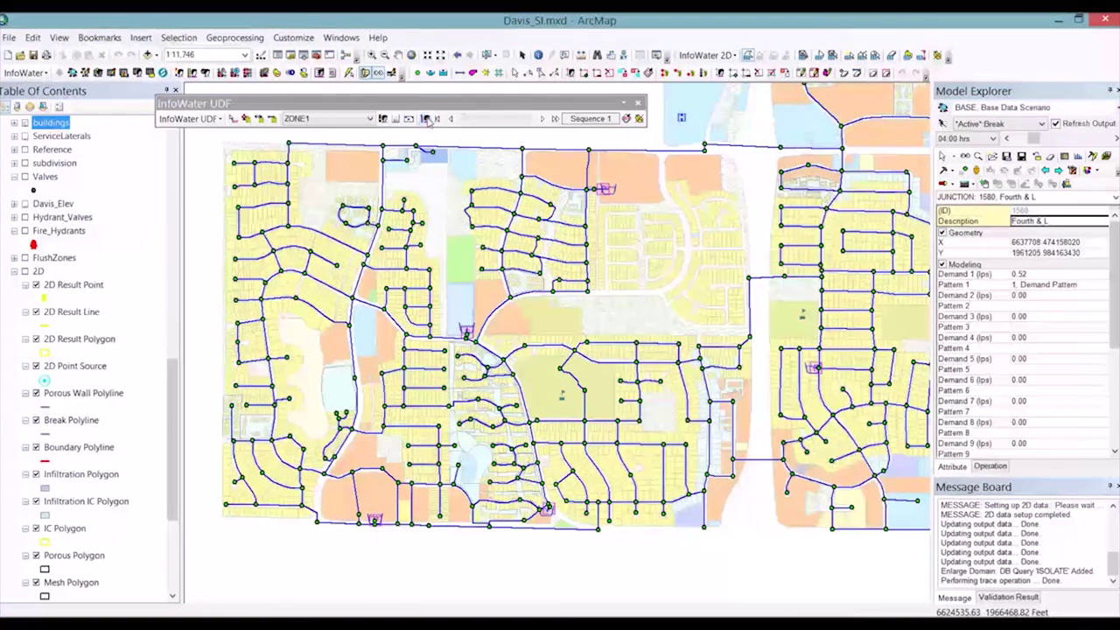
- Examine the target pipes and the valve and hydrant operations of flush Sequence 1, then close the sequence manager
click(428, 120)
drag(543, 132, 747, 140)
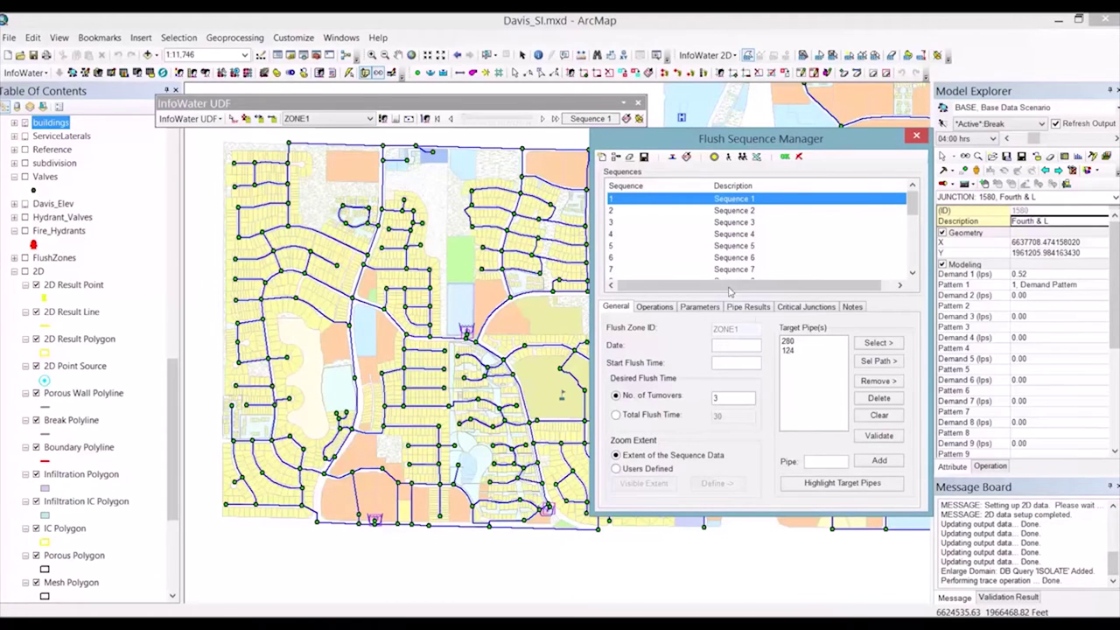
click(792, 345)
click(791, 352)
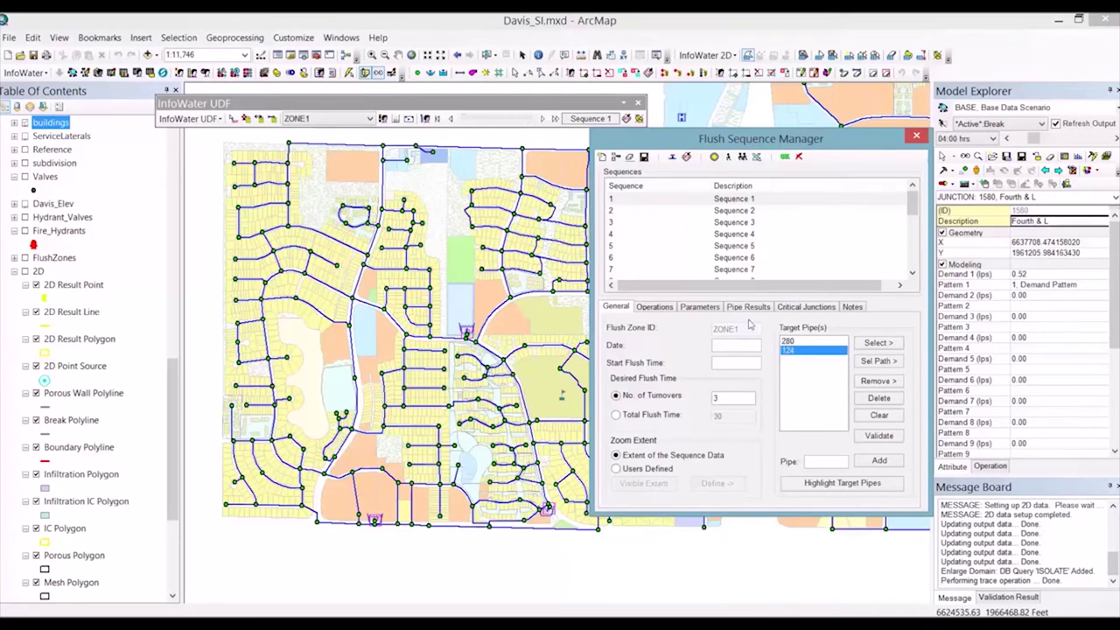
click(656, 307)
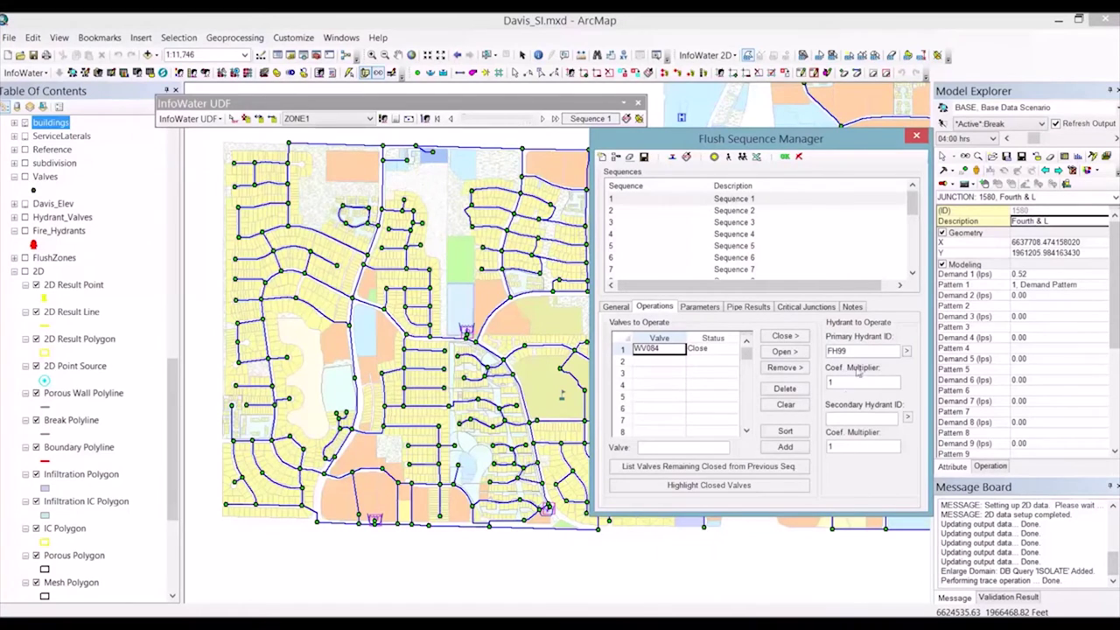
click(785, 157)
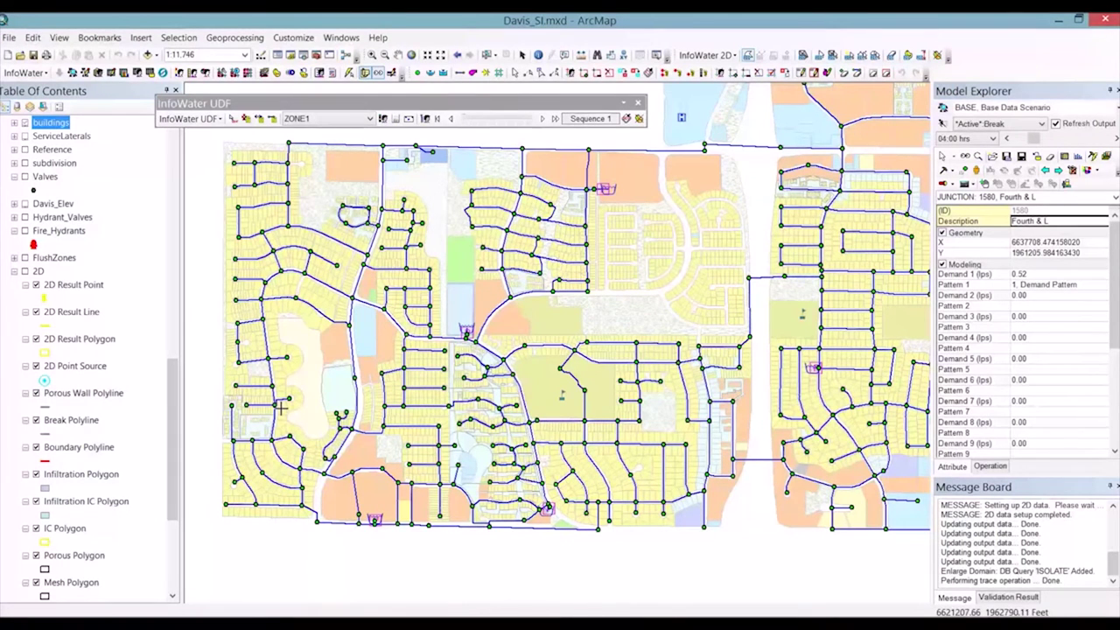
- Show the Fire_Hydrants and Hydrant_Valves layers on the map
click(24, 231)
click(25, 217)
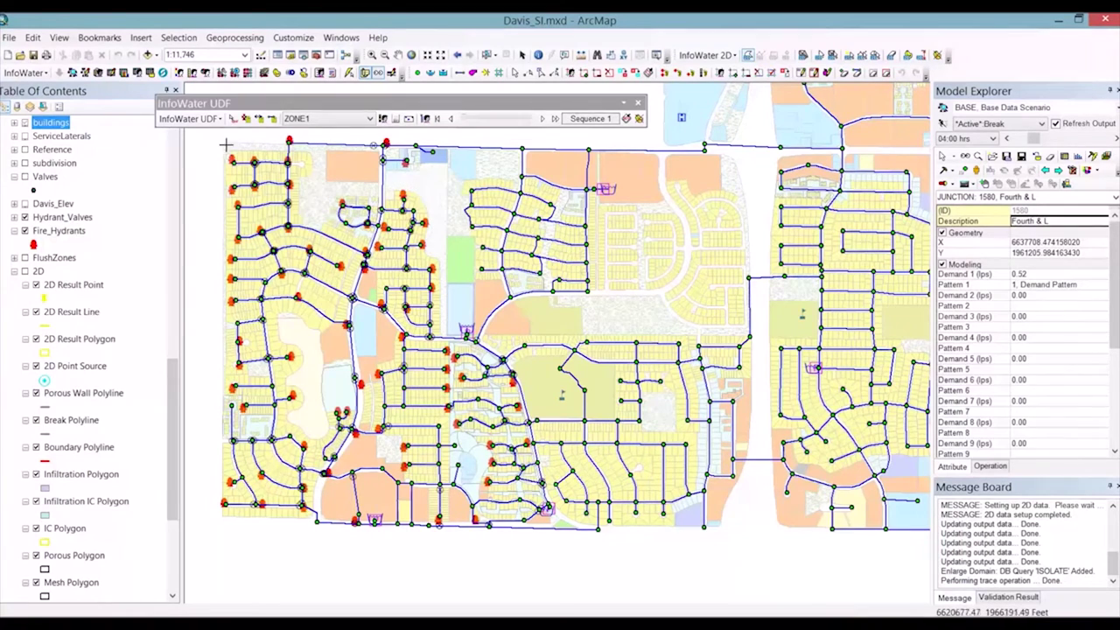
- Set the external Fire_Hydrants layer as the UDF hydrant layer, with FHID2 as the hydrant ID field
click(189, 118)
click(208, 131)
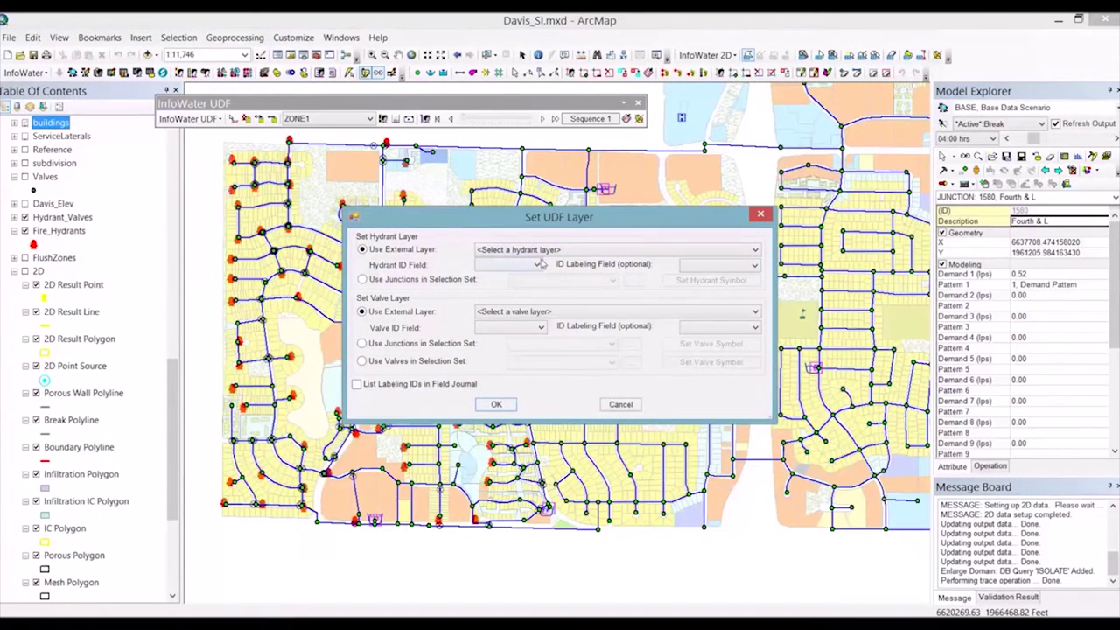
drag(774, 275, 889, 275)
click(713, 251)
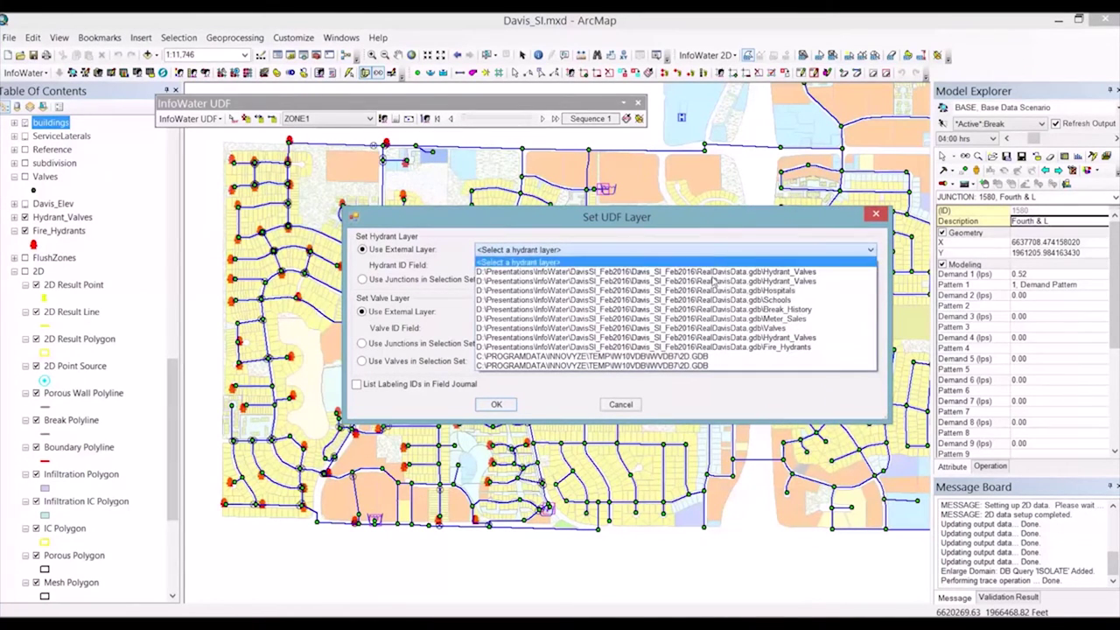
click(716, 347)
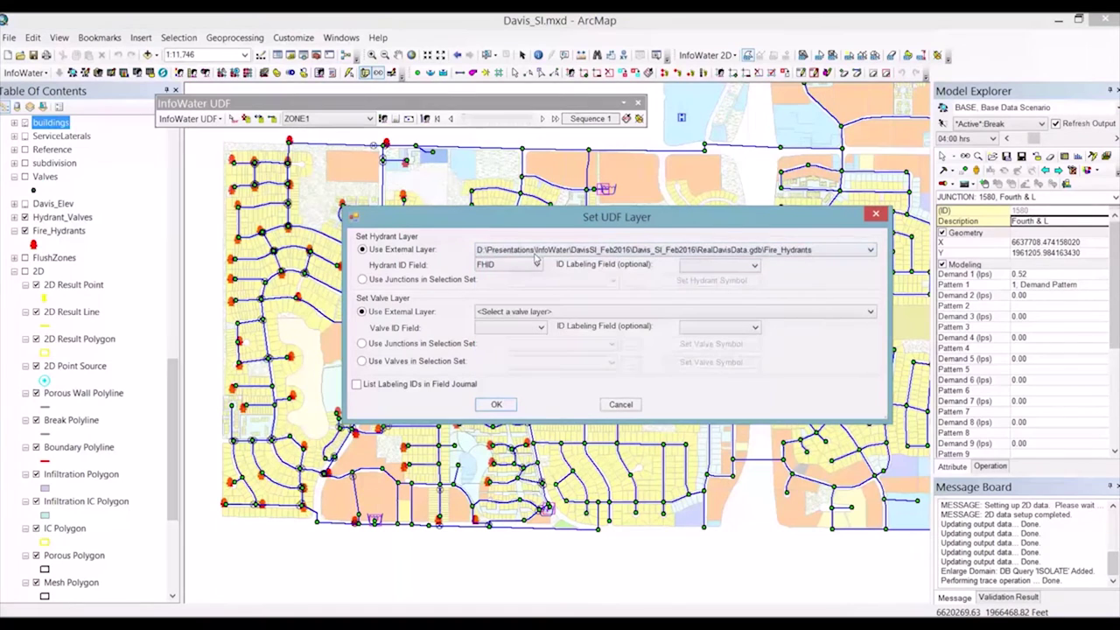
click(523, 265)
click(514, 295)
- Set the external Hydrant_Valves layer as the UDF valve layer with VALID2 as the valve ID field, and apply the layer settings
click(621, 312)
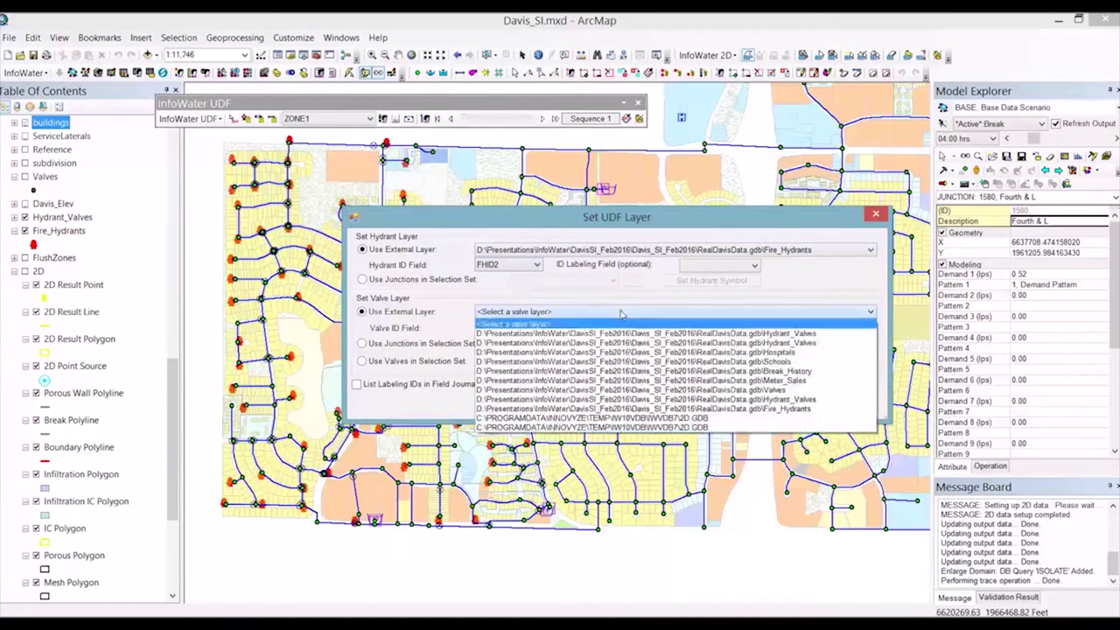
click(645, 401)
click(523, 327)
click(510, 361)
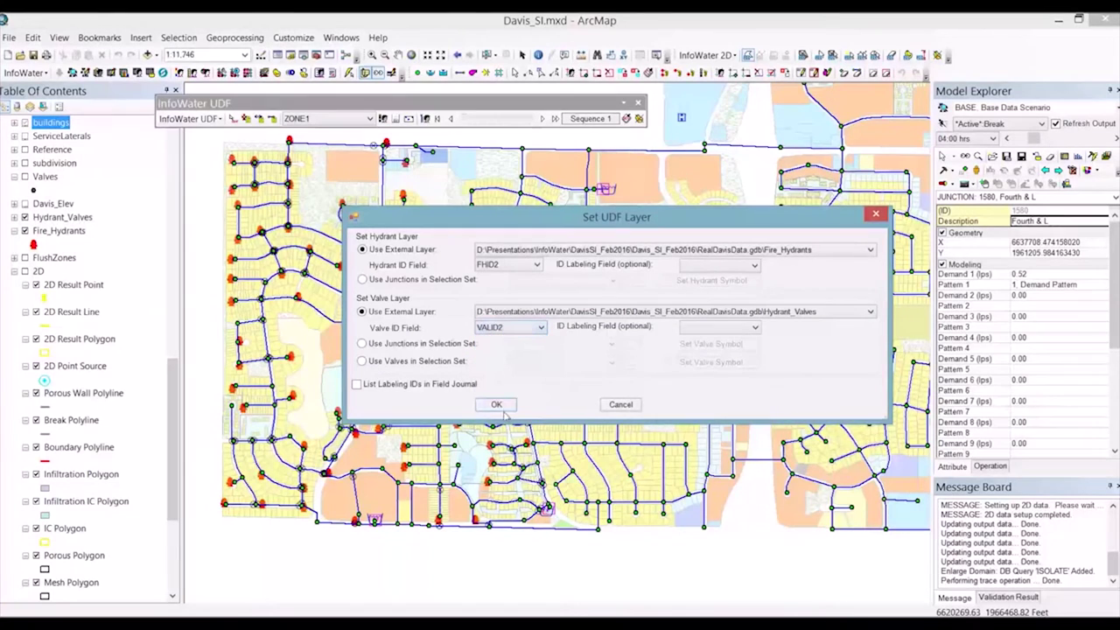
click(496, 405)
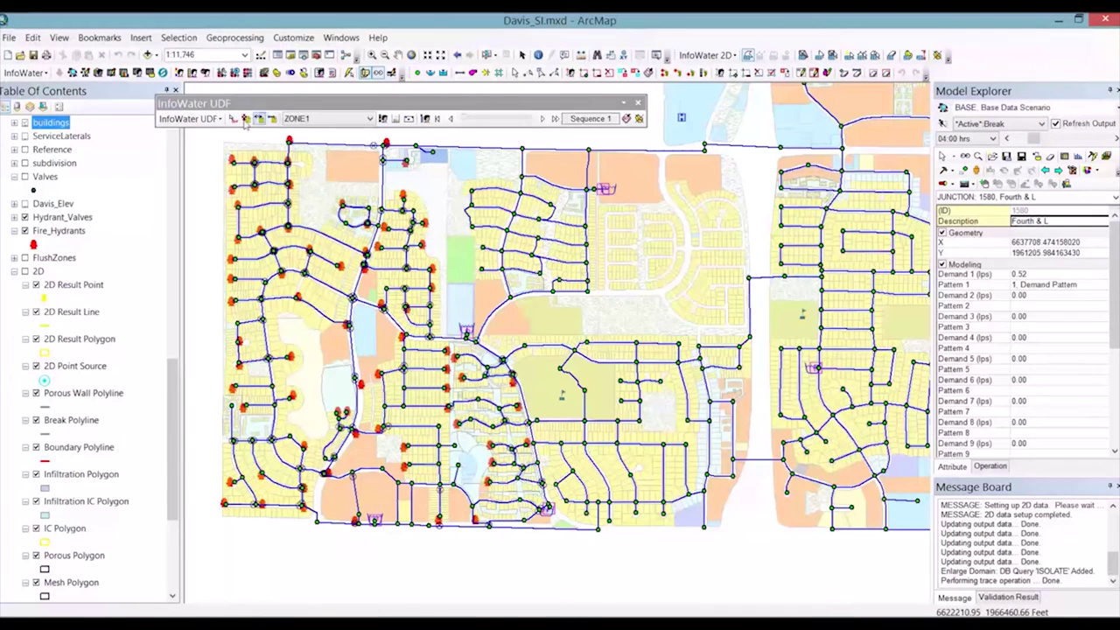
- Try the automatic association of the Fire_Hydrants layer with pipes, using a searching distance of 200
click(189, 119)
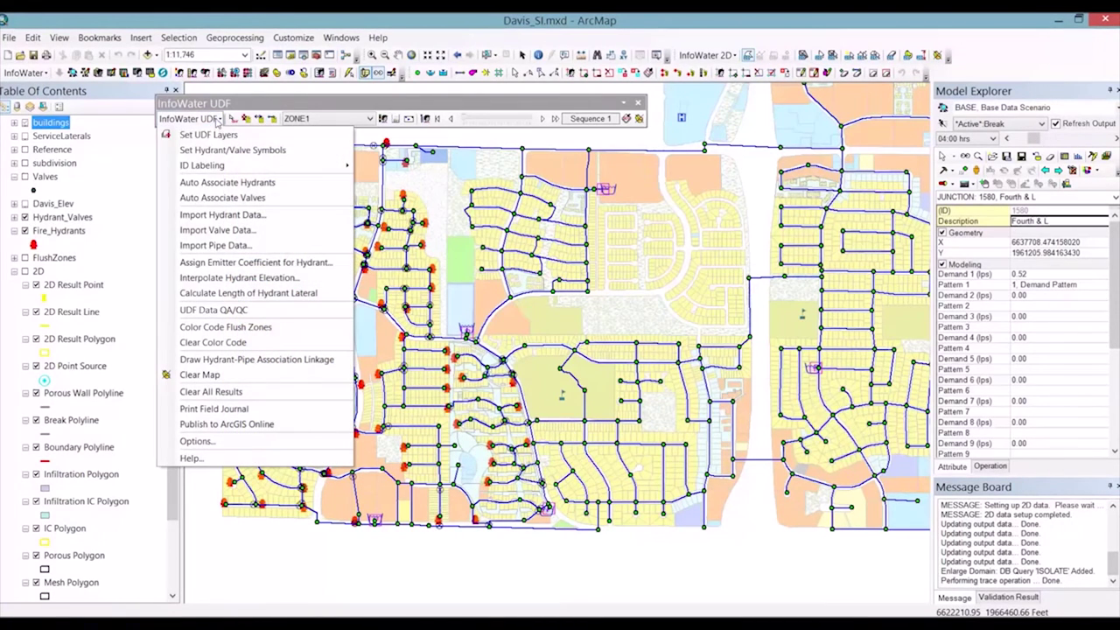
click(221, 186)
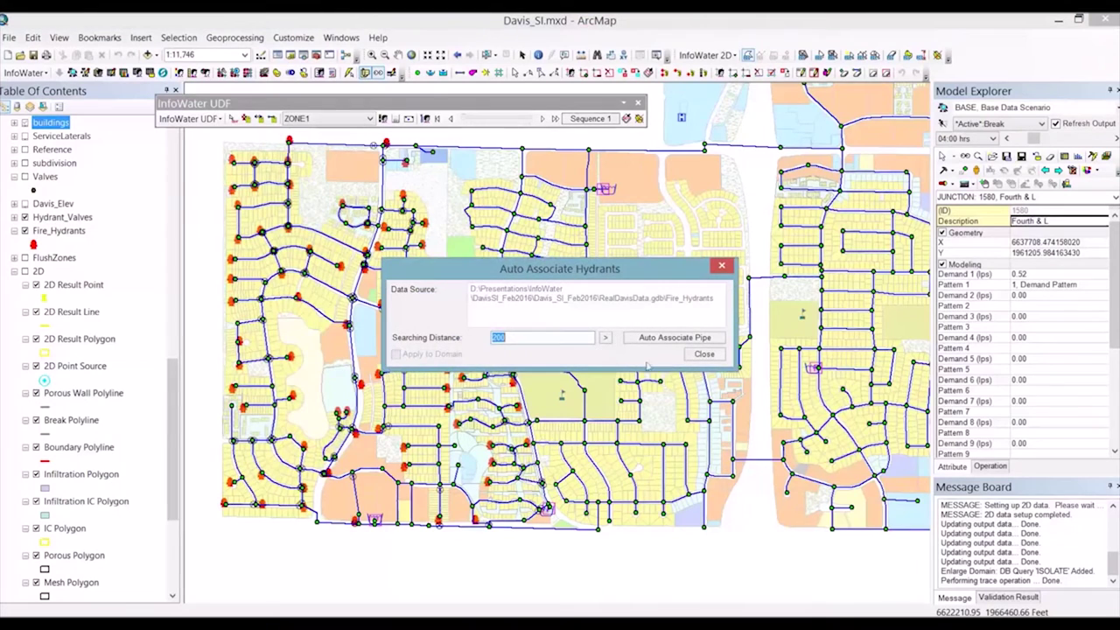
click(675, 340)
click(607, 354)
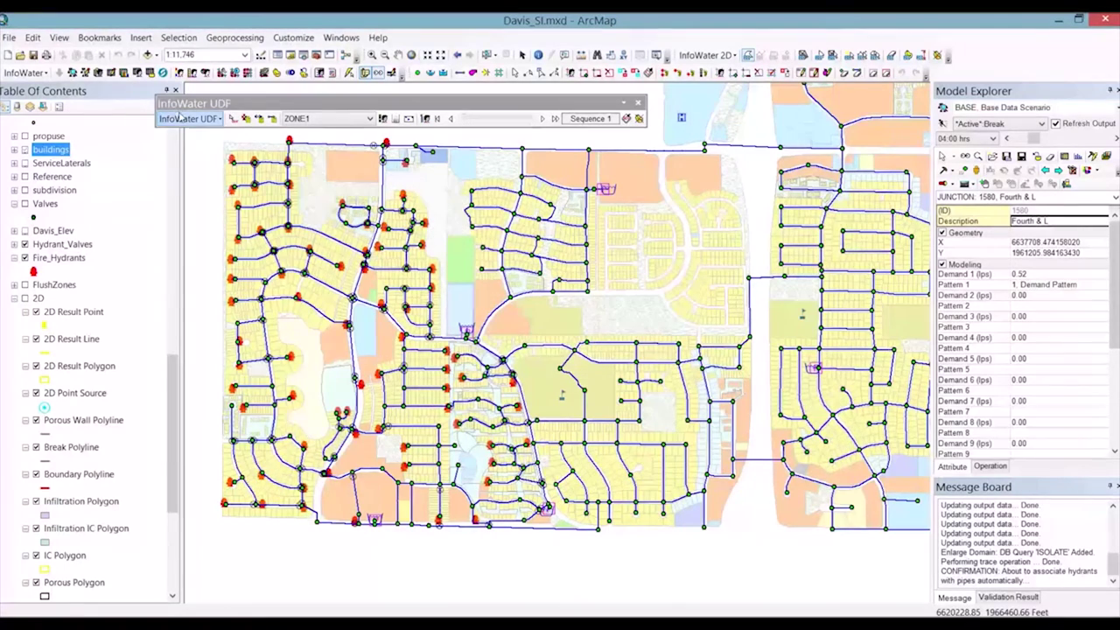
click(191, 119)
click(217, 230)
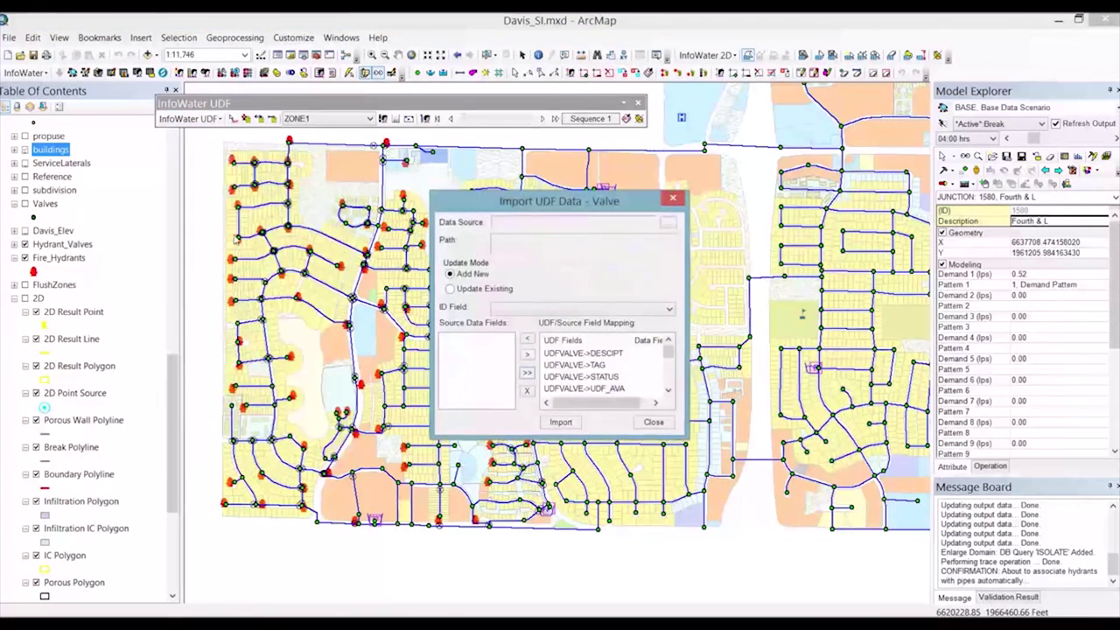
click(672, 198)
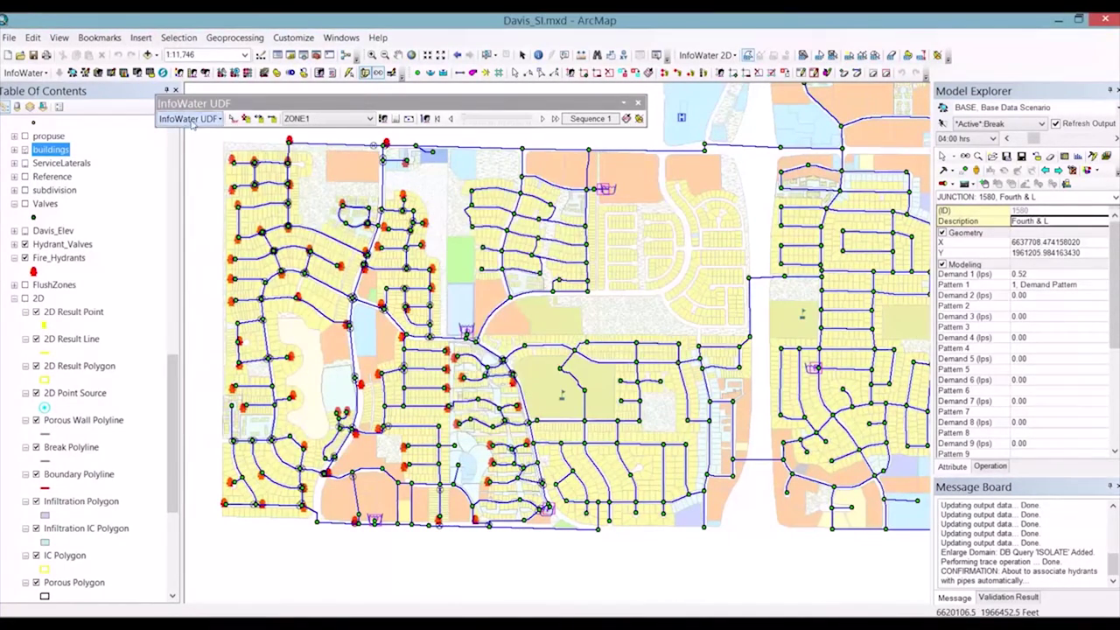
- Try the automatic association of the Hydrant_Valves layer with pipes, using a searching distance of 5, and close the association dialog
click(190, 119)
click(217, 197)
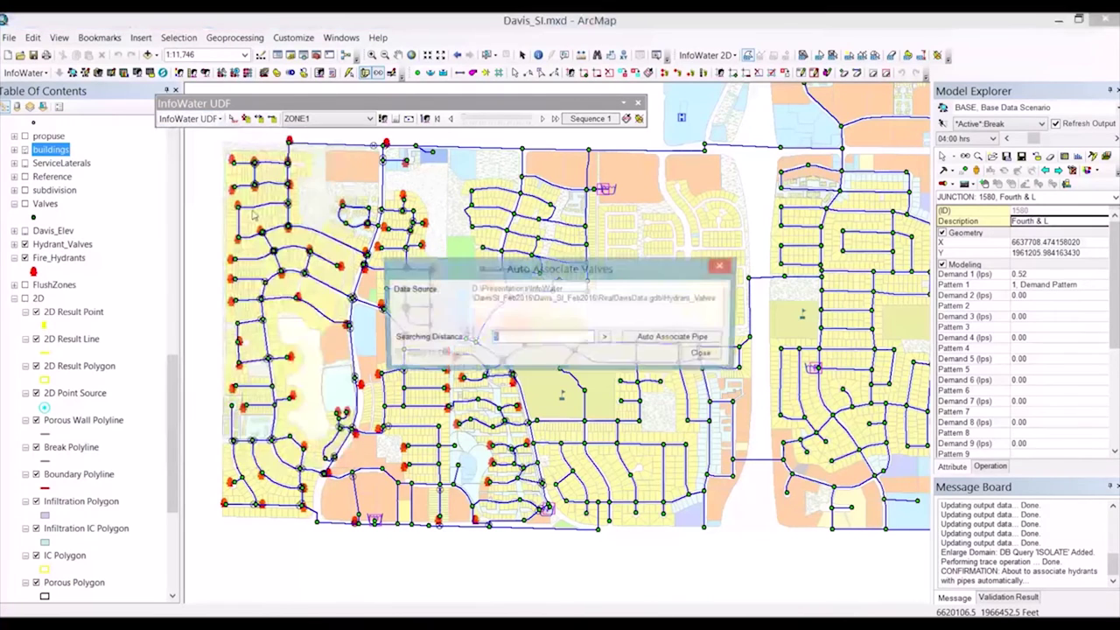
click(652, 338)
click(600, 355)
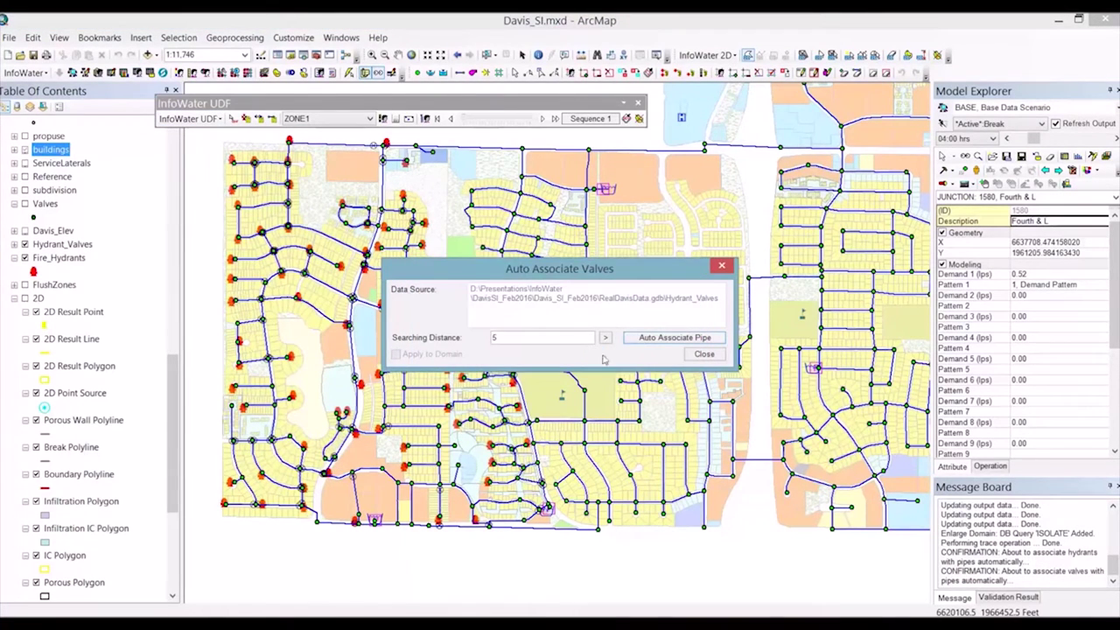
click(705, 355)
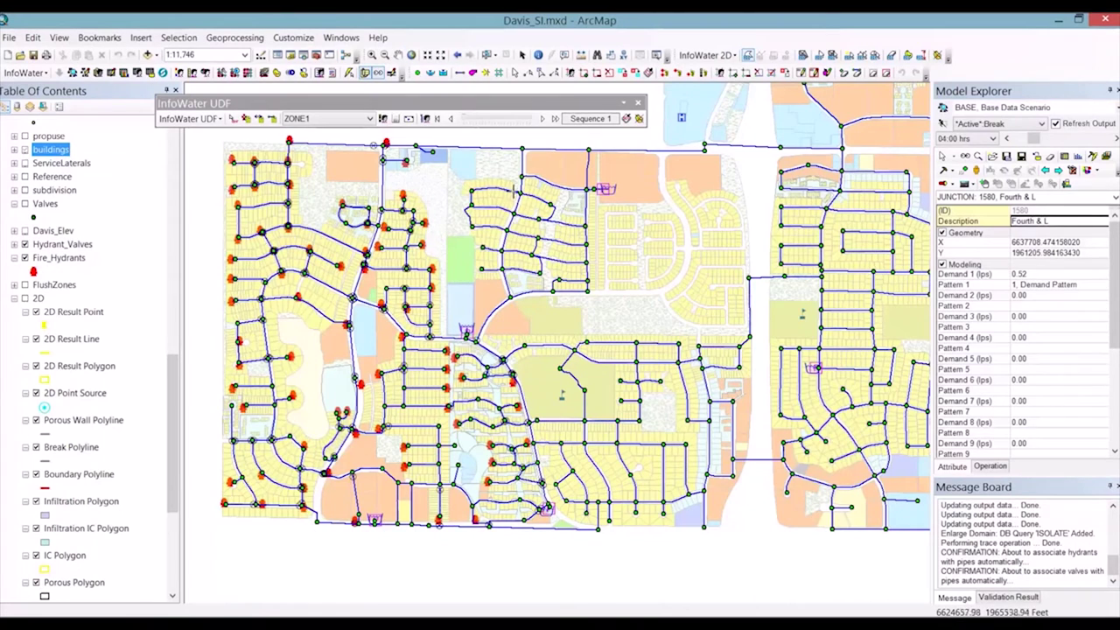
- Run all flush sequences of ZONE1 in a batch from the Flush Sequence Manager
click(426, 118)
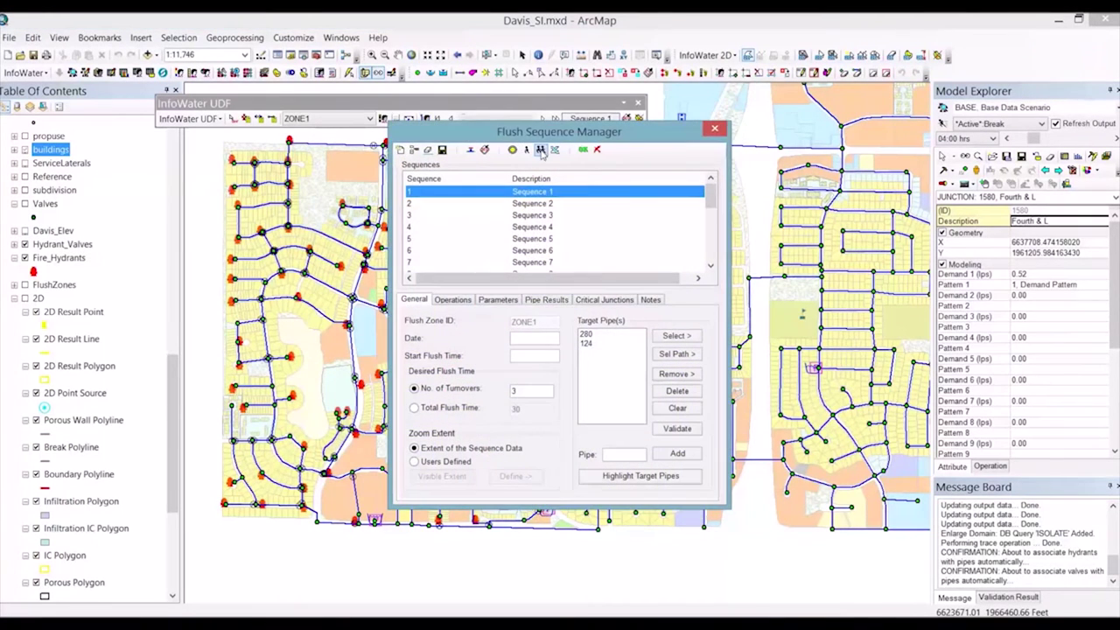
click(540, 150)
click(552, 331)
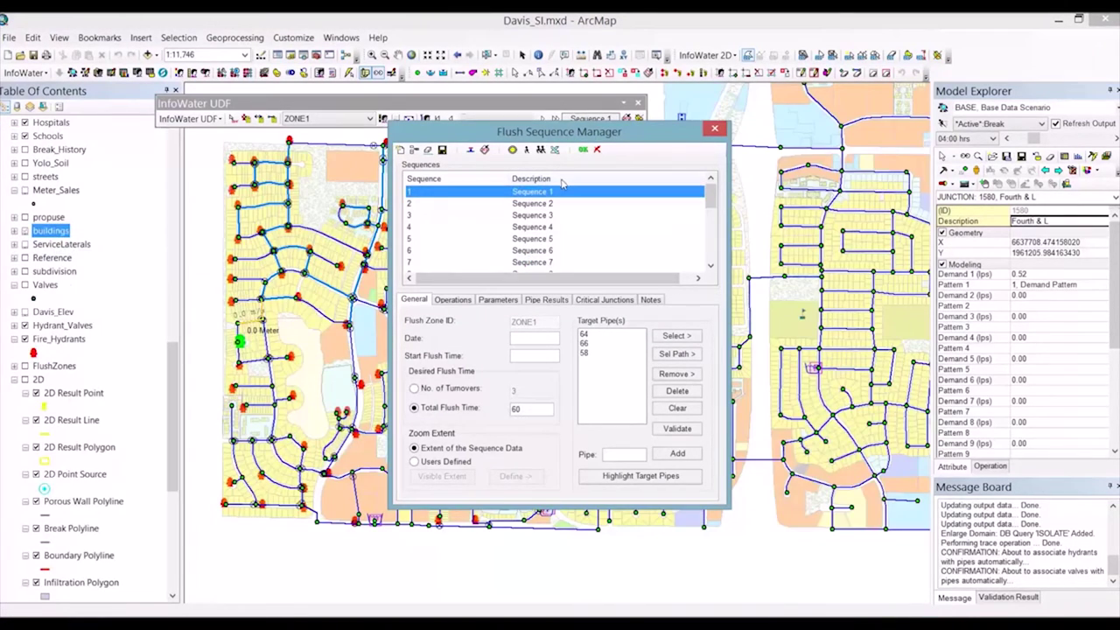
- Examine the primary hydrant's model results for pressure, flow, flushing volume and flushing time in the flush sequence parameters
click(502, 302)
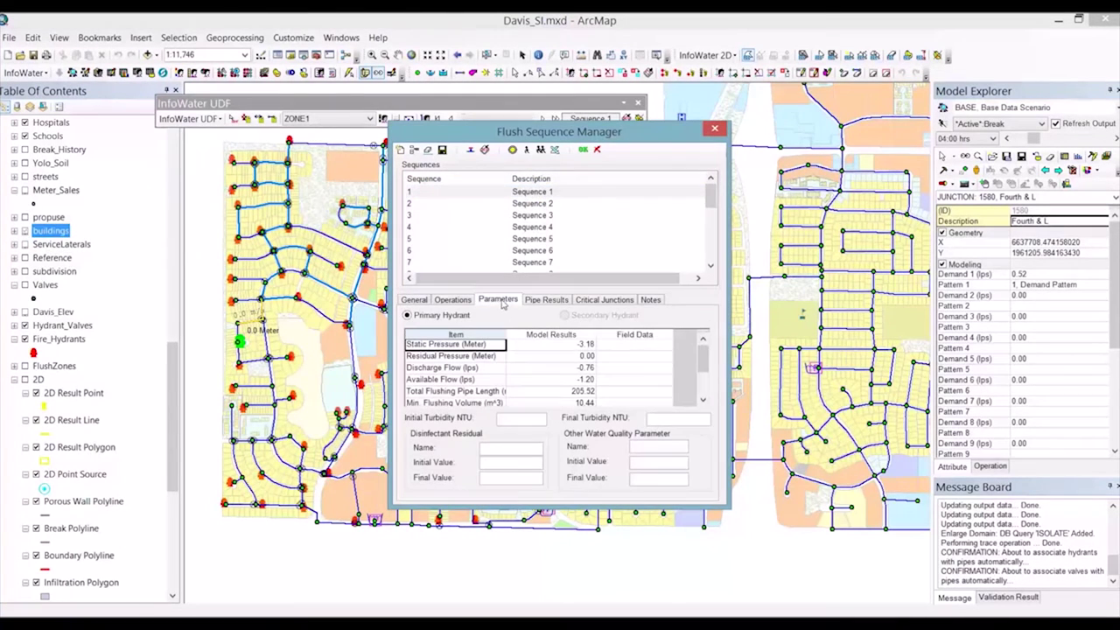
click(702, 400)
click(703, 399)
click(703, 400)
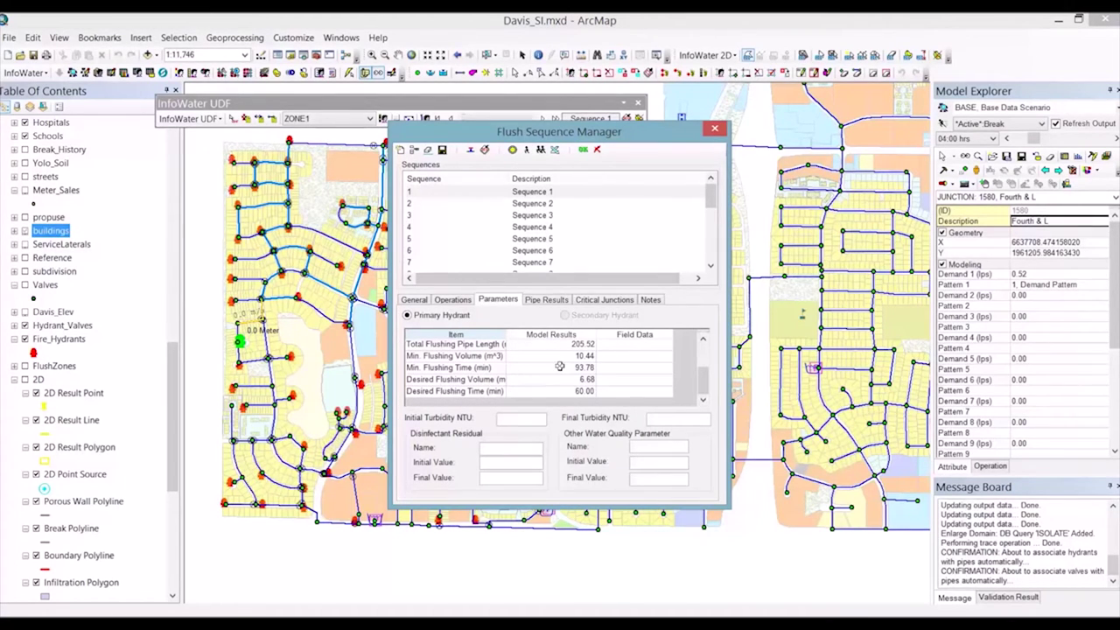
- Review the sequence's general settings, valve and hydrant operations, pipe results and critical junctions, then close the sequence manager
click(422, 301)
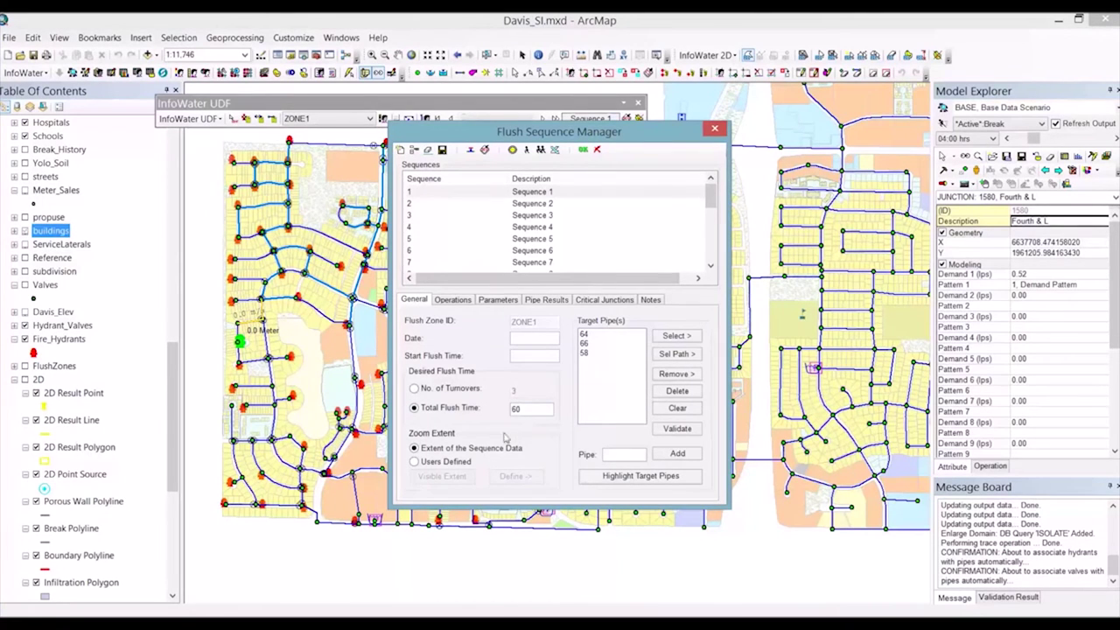
click(452, 300)
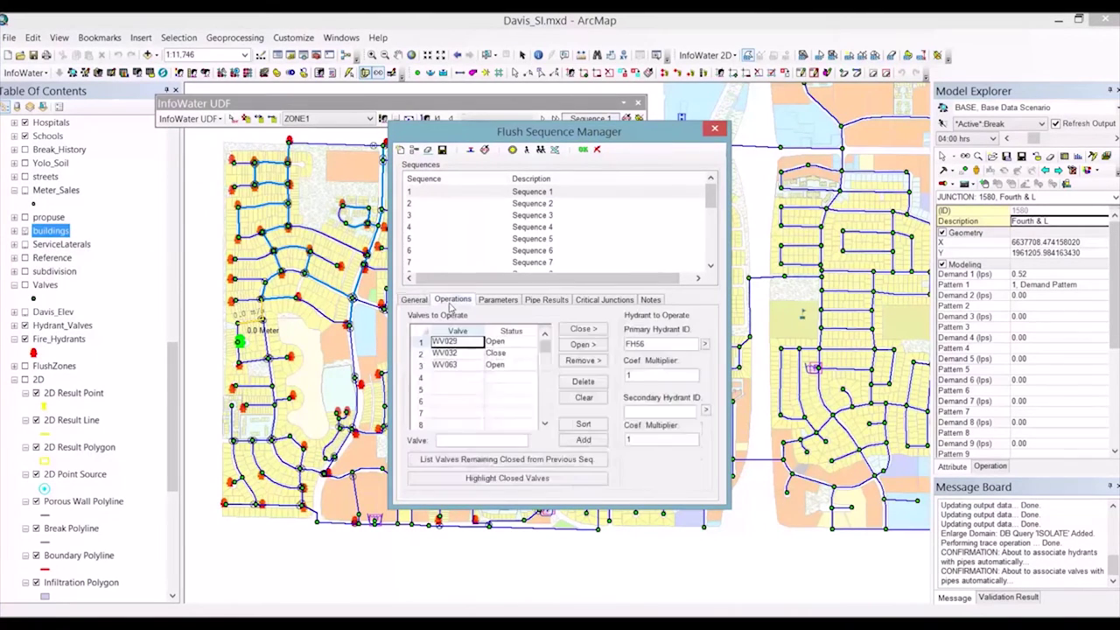
click(504, 302)
click(548, 301)
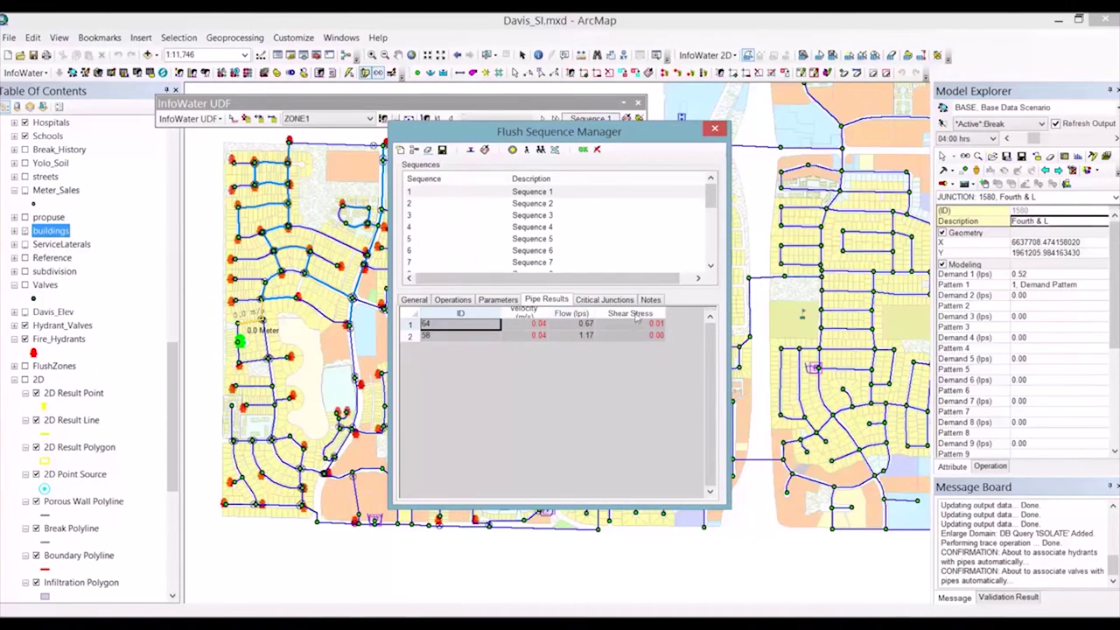
click(601, 300)
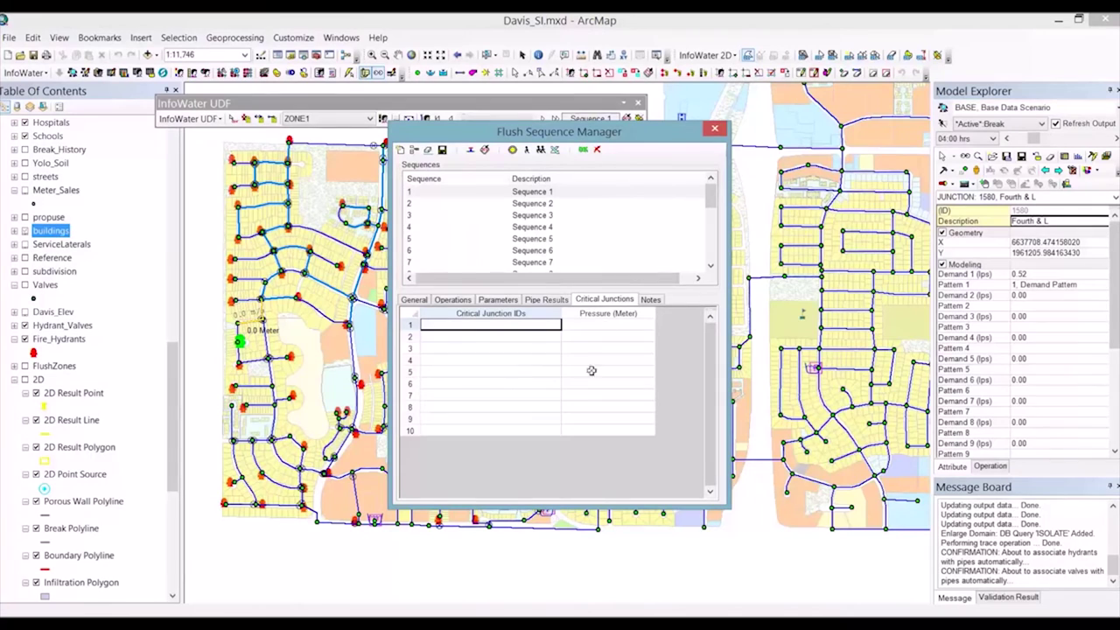
click(583, 148)
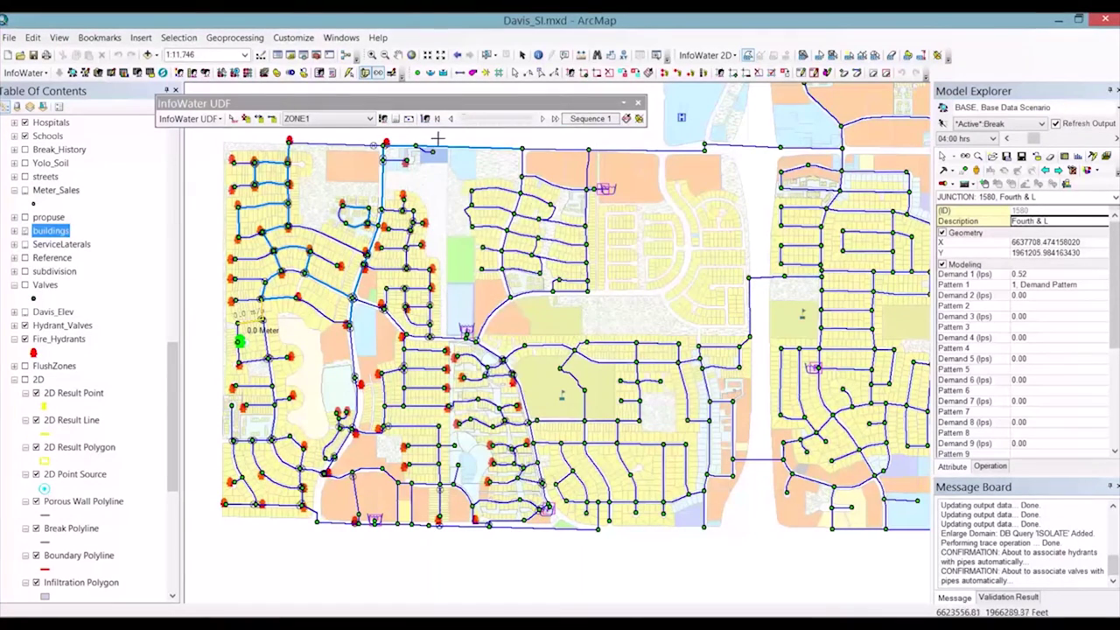
- Display Sequence 2 on the map and turn on the UDF Operation Valve (Closed) and UDF Operation Valve (Open) layers
click(543, 118)
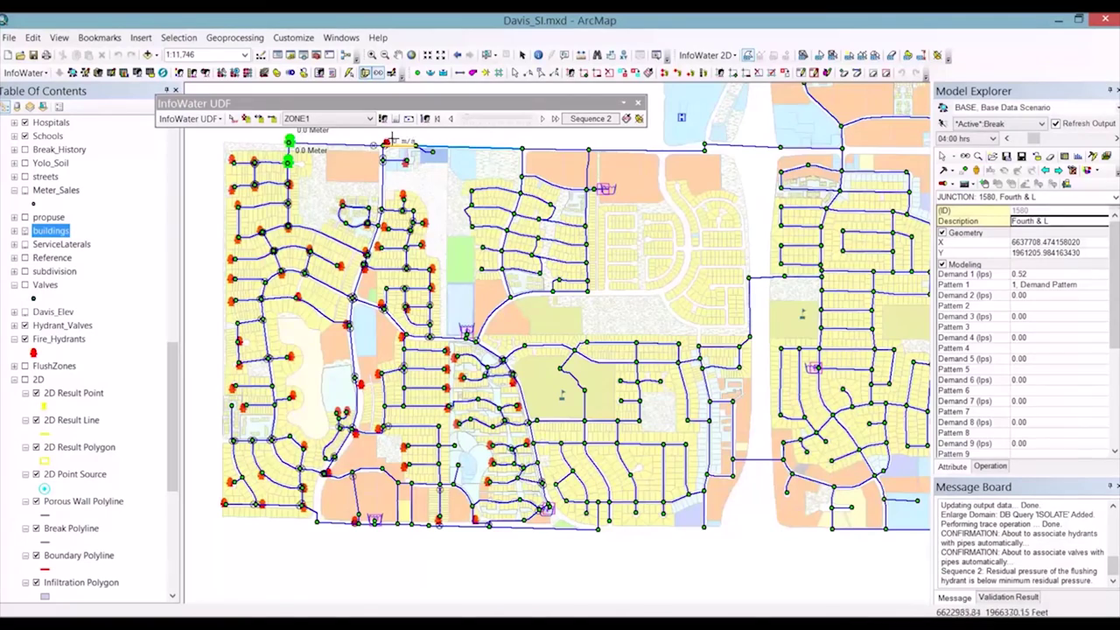
scroll(385, 139, up, 2)
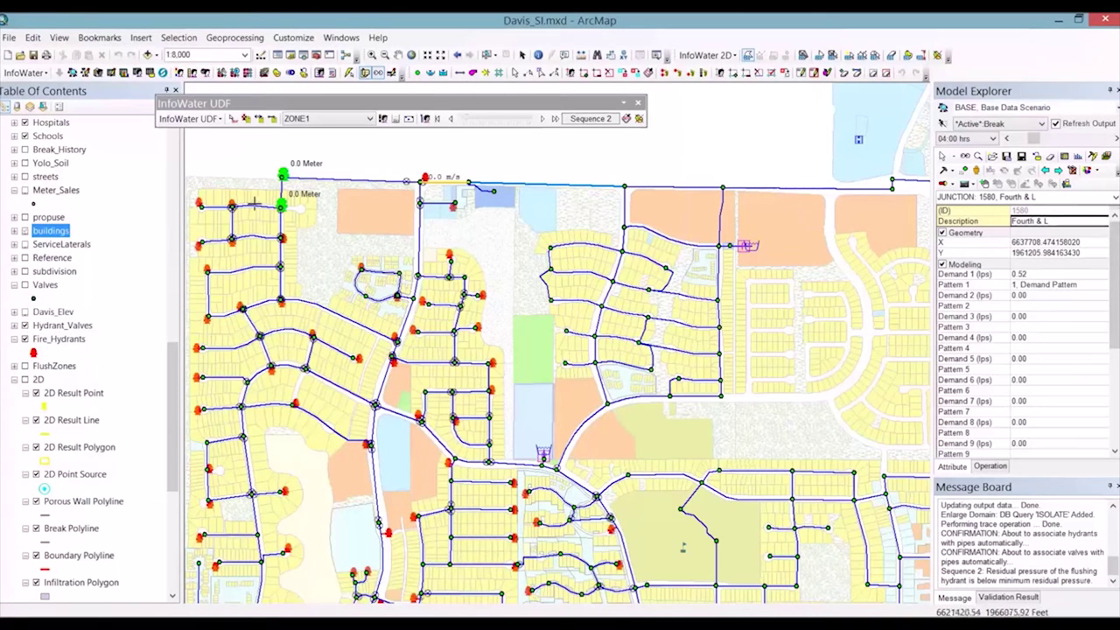
scroll(42, 274, up, 5)
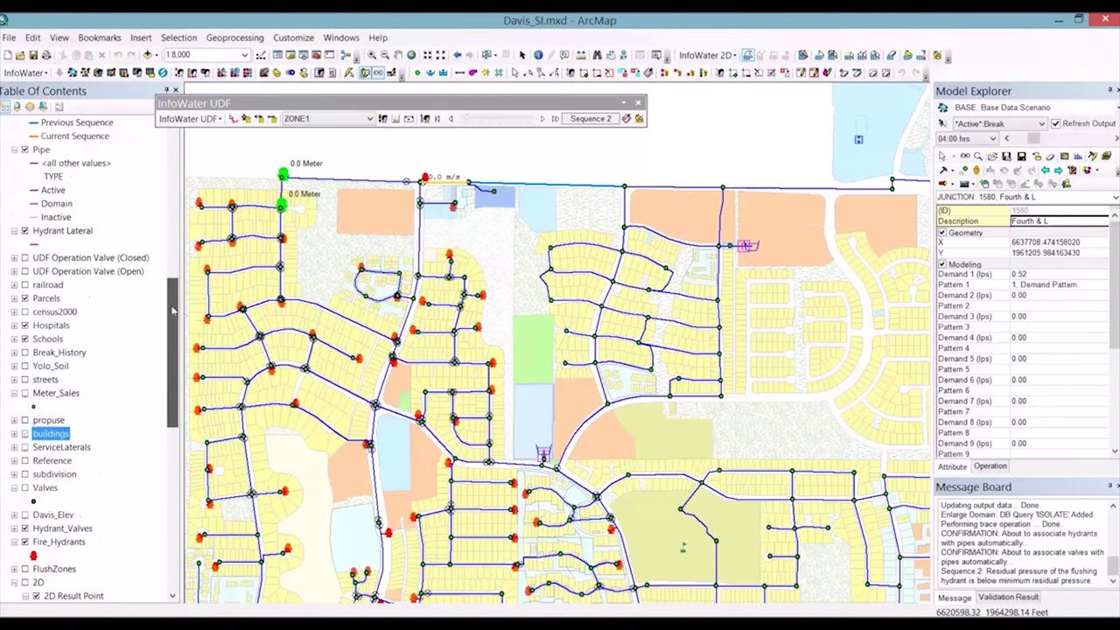
click(25, 257)
click(25, 272)
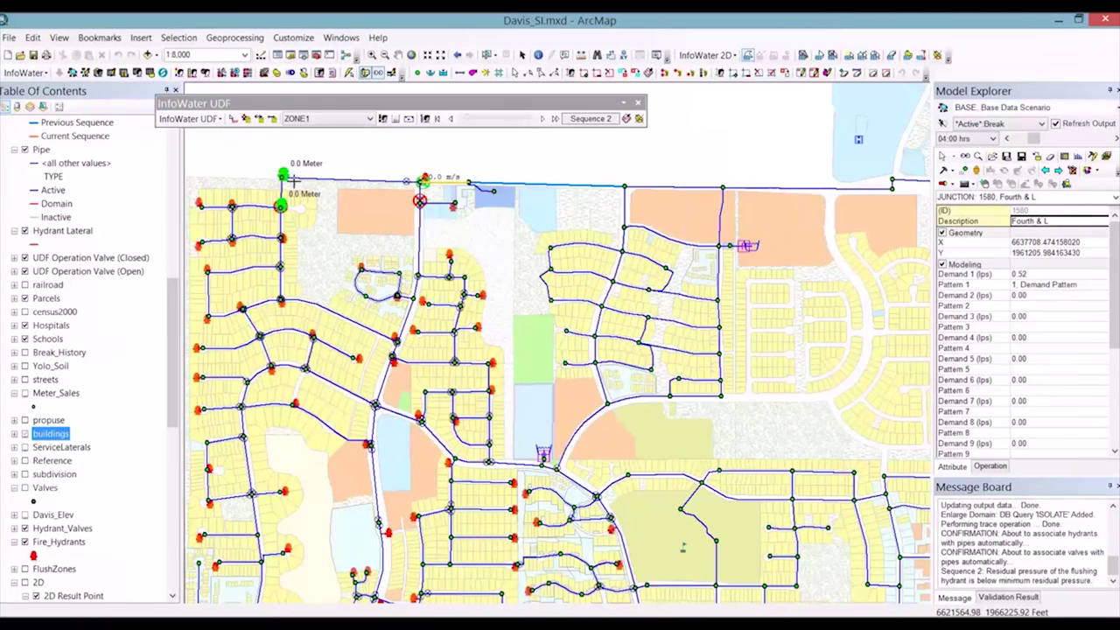
- Advance the map display through the ZONE1 flush sequences one by one up to Sequence 6
click(542, 119)
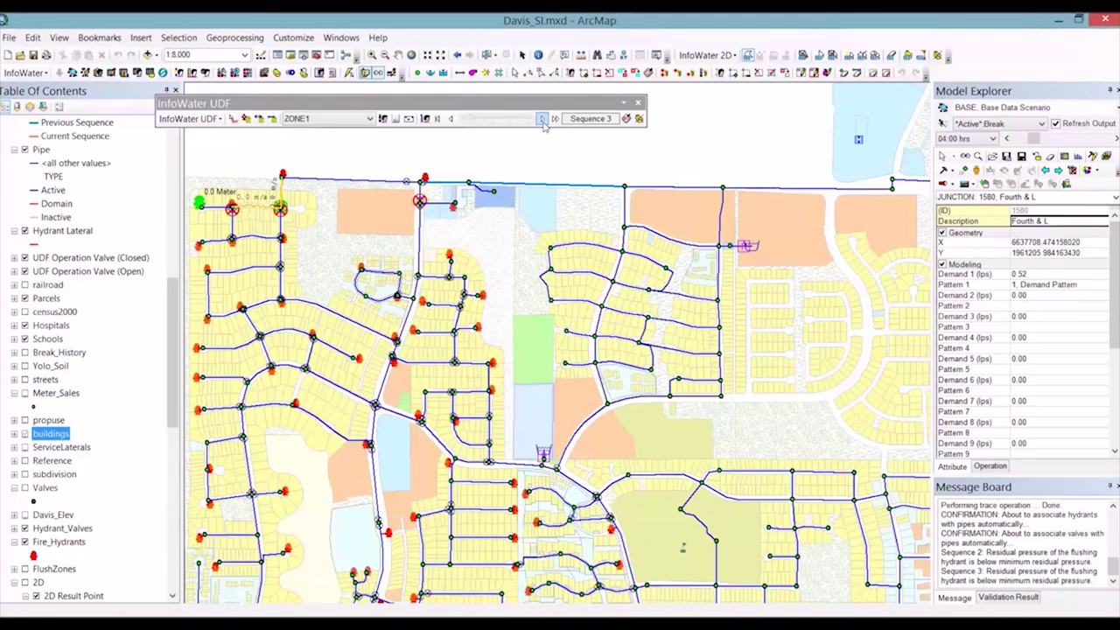
click(541, 119)
click(542, 119)
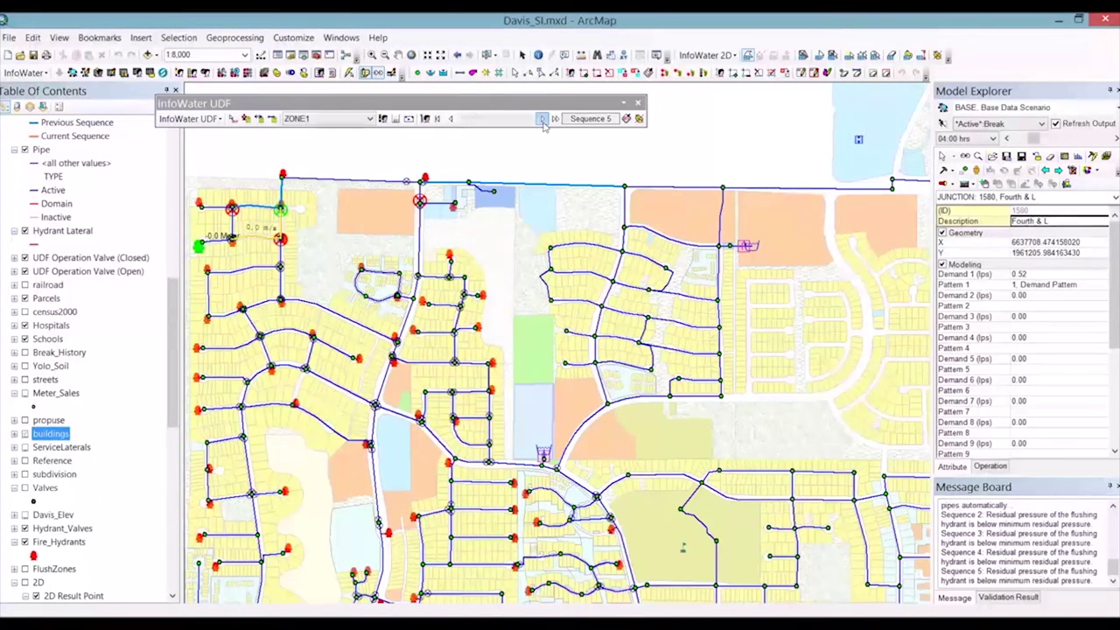
click(542, 119)
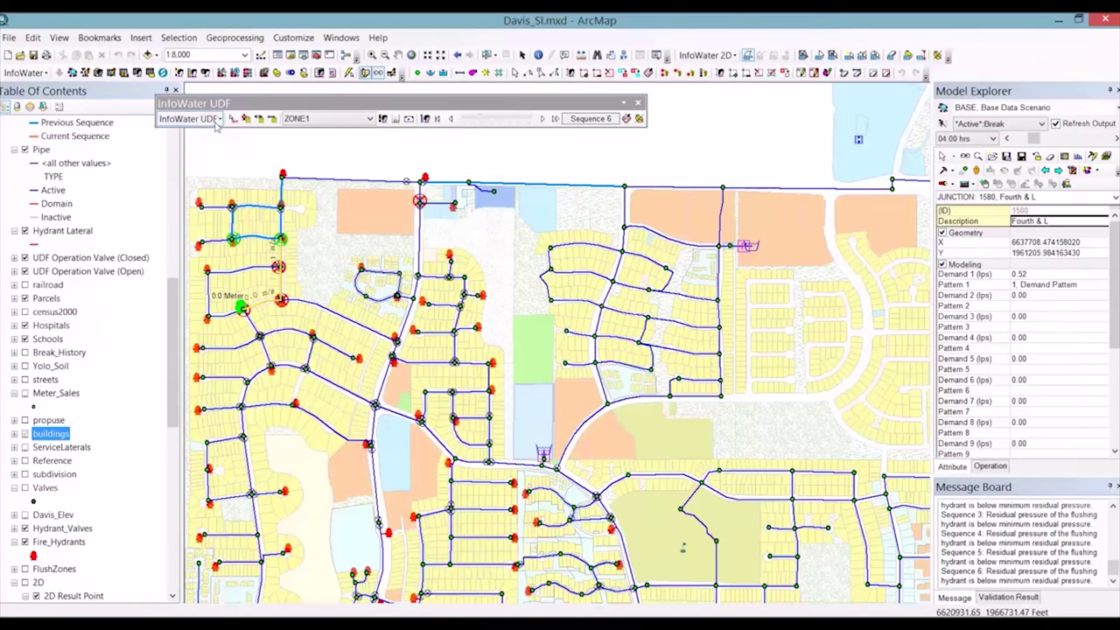
- Preview the printable field journal for Sequence 6 and close the print preview
click(217, 123)
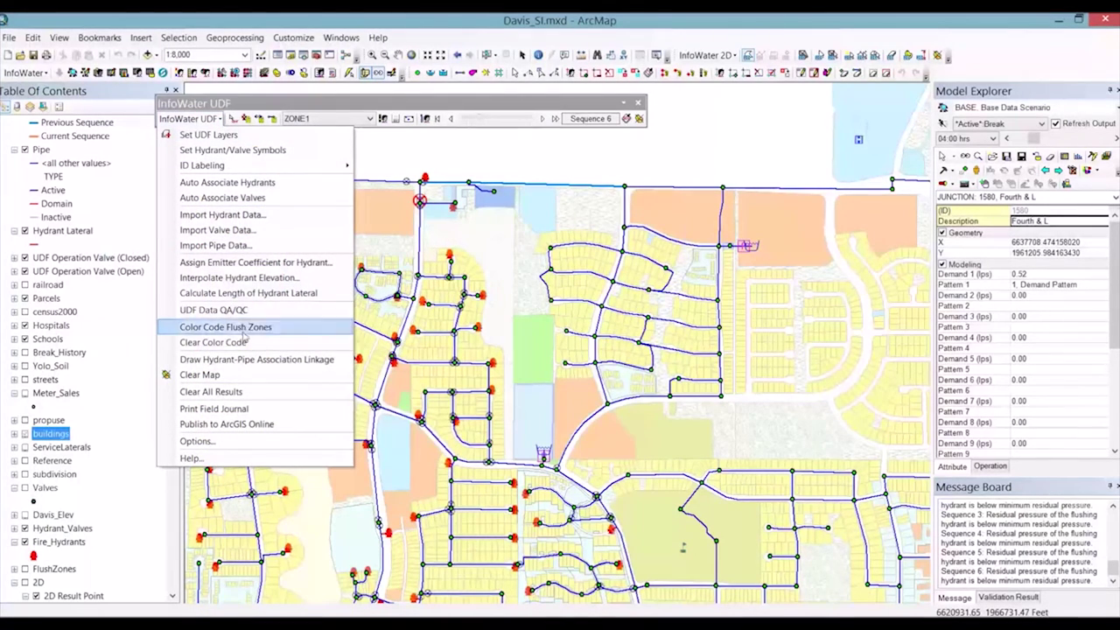
click(245, 409)
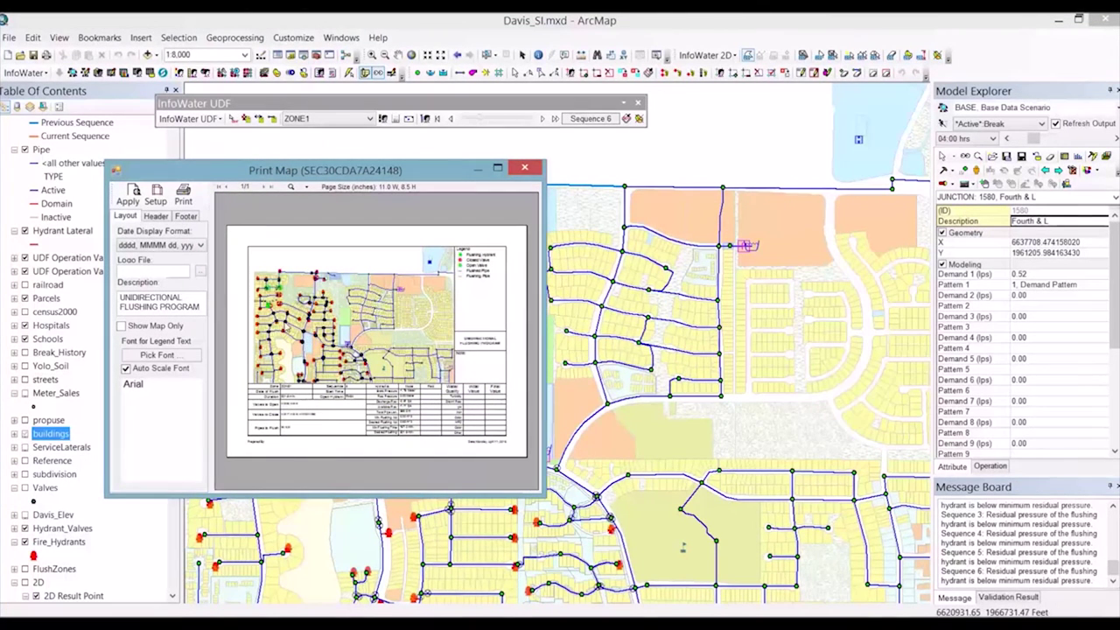
click(524, 168)
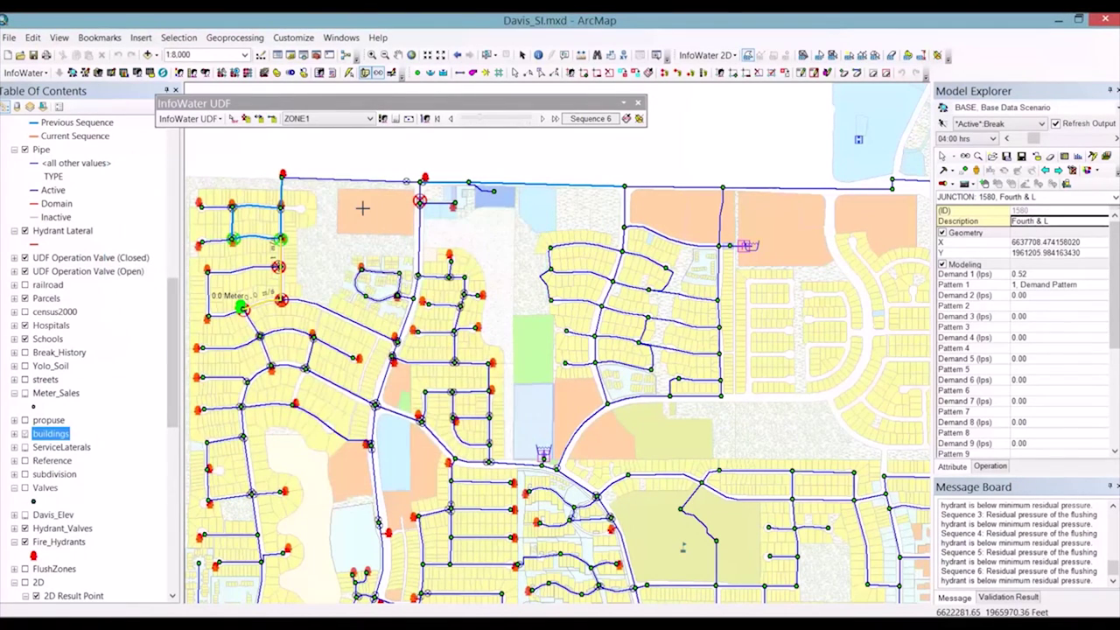